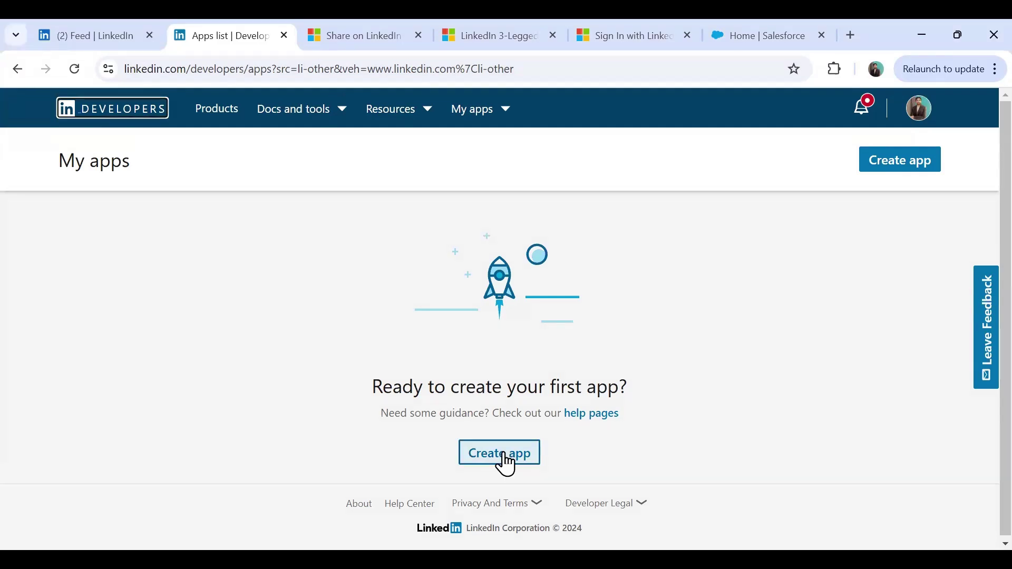
# Start creating a new developer app and enter AitechoneLinkedInApp as the app name
pyautogui.click(503, 454)
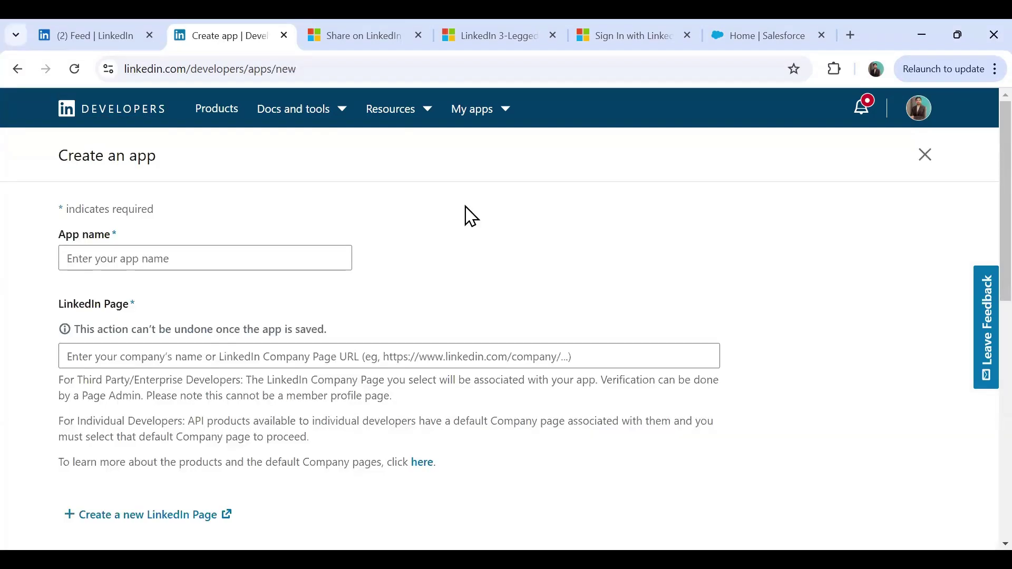
pyautogui.click(142, 258)
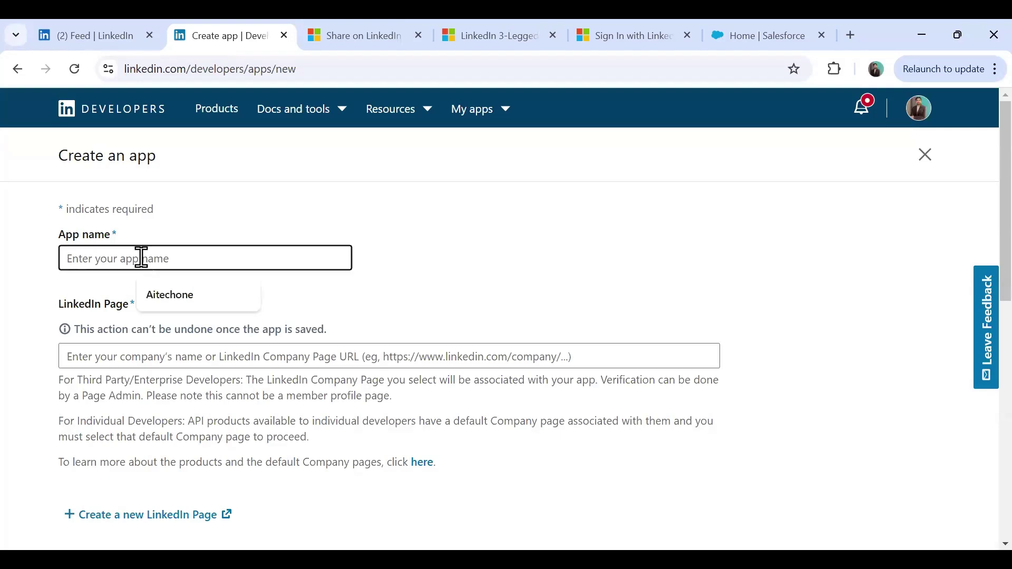
pyautogui.write('AitechoneLinkedIn')
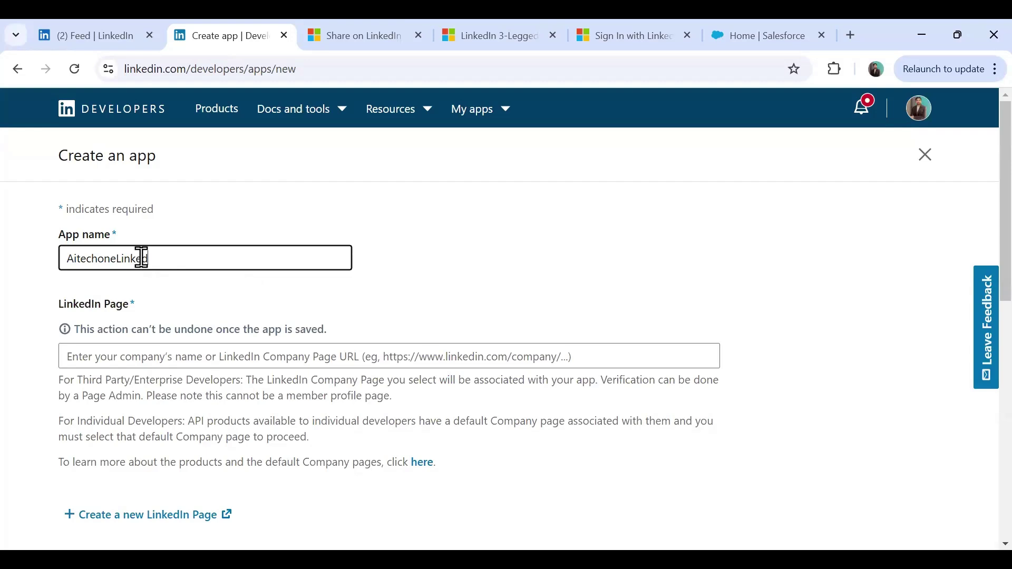
pyautogui.write('App')
pyautogui.click(110, 356)
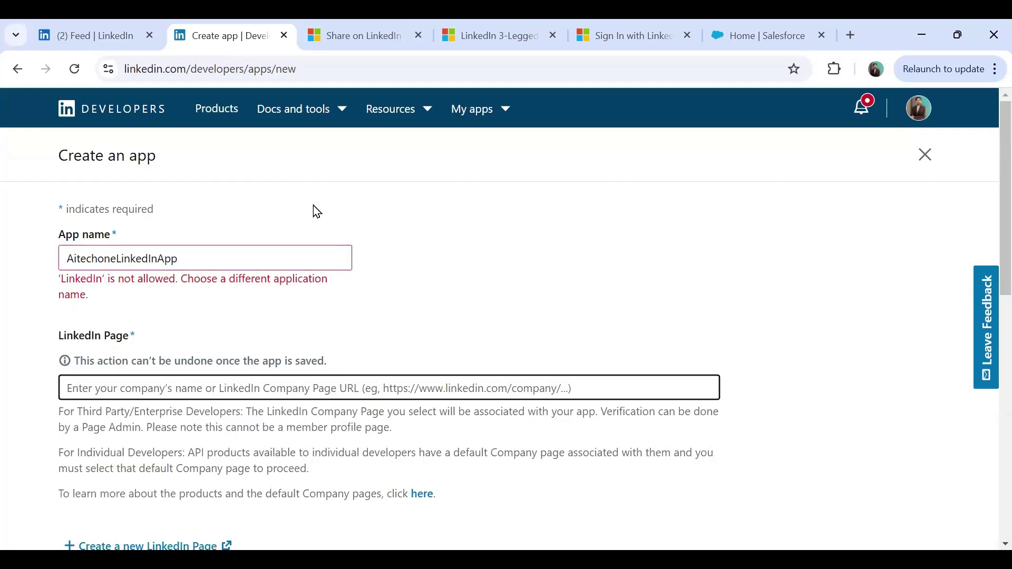
# Change the app name to AitechoneScreenFlowApp
pyautogui.click(195, 260)
pyautogui.moveTo(180, 259); pyautogui.dragTo(221, 259)
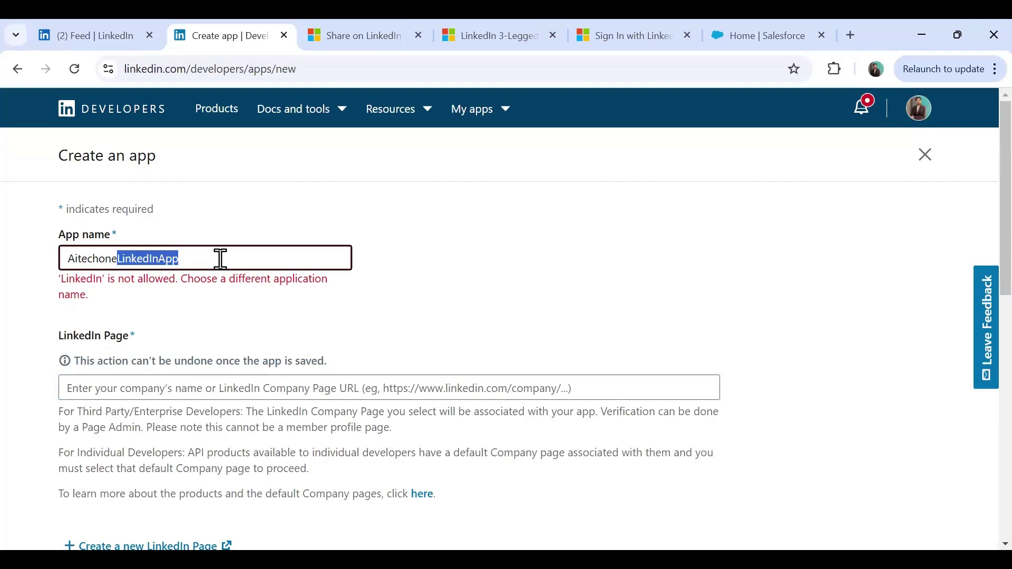
pyautogui.press('BackSpace')
pyautogui.write('s')
pyautogui.press('BackSpace')
pyautogui.write('Screen')
pyautogui.press('BackSpace')
pyautogui.write('nFlowApp')
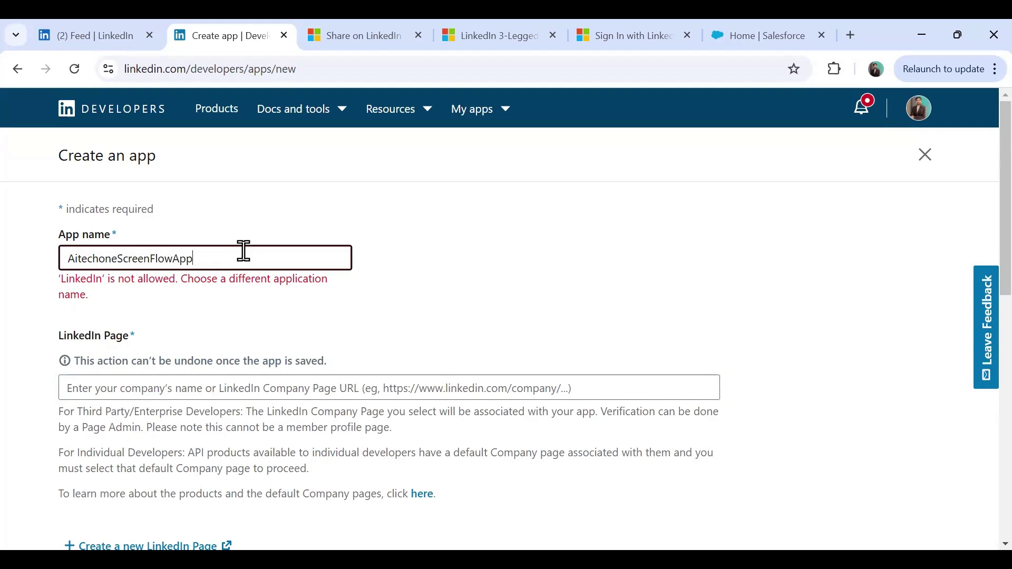
# Associate the app with the AITECHONE LinkedIn company page
pyautogui.click(113, 358)
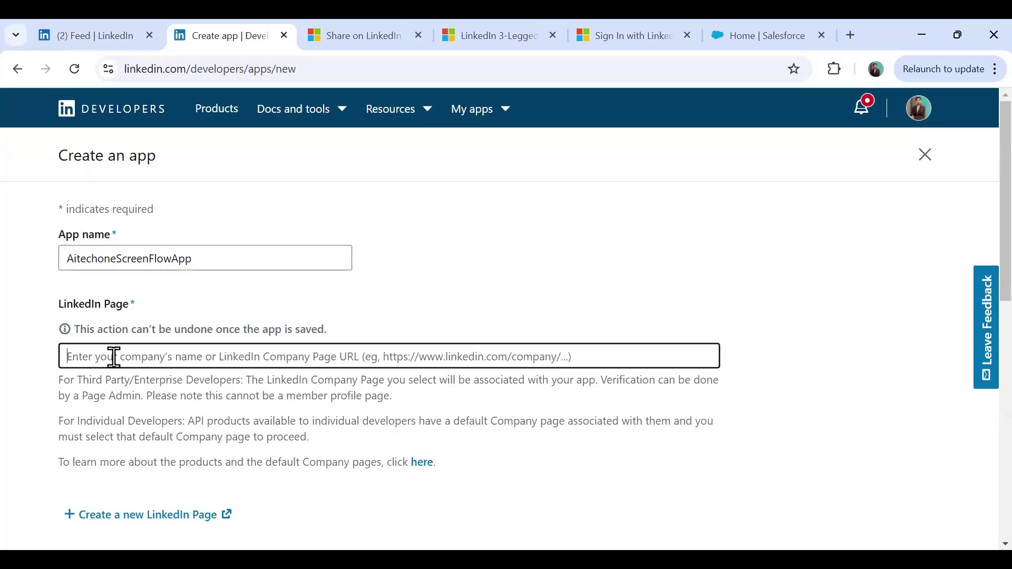
pyautogui.click(91, 41)
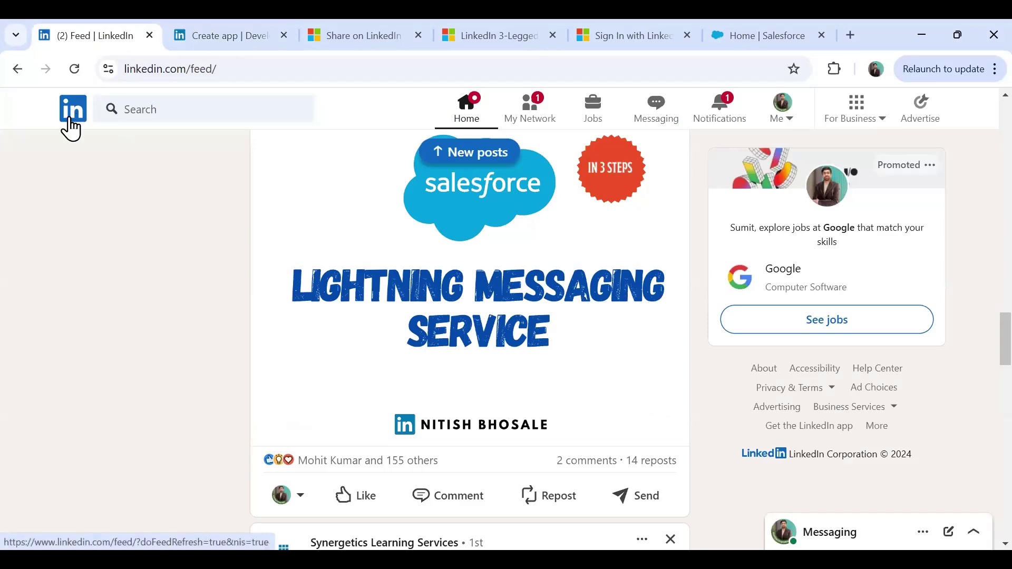
pyautogui.scroll(5, 33, 402)
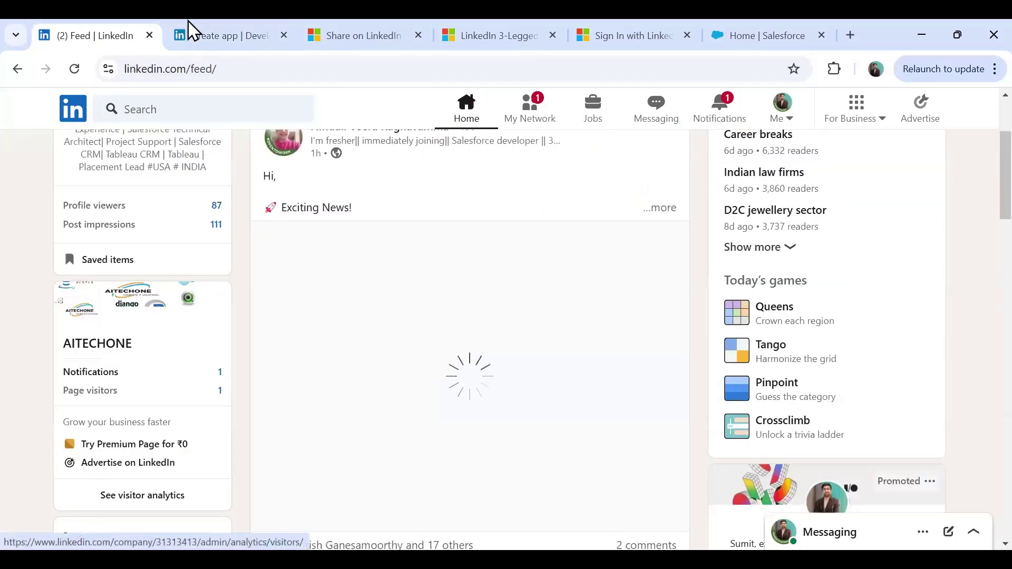
pyautogui.click(219, 37)
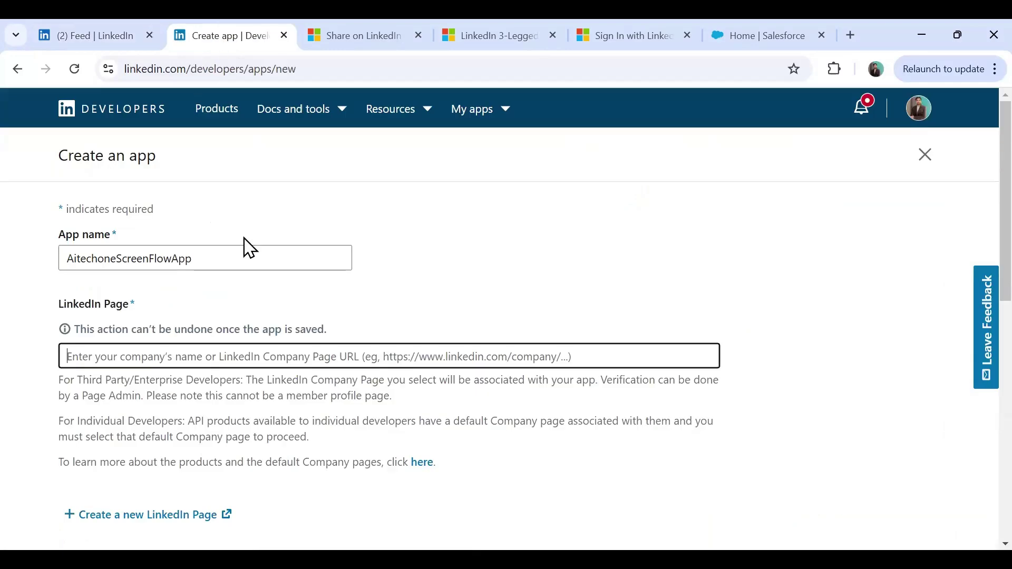
pyautogui.click(192, 356)
pyautogui.write('Aitechoe')
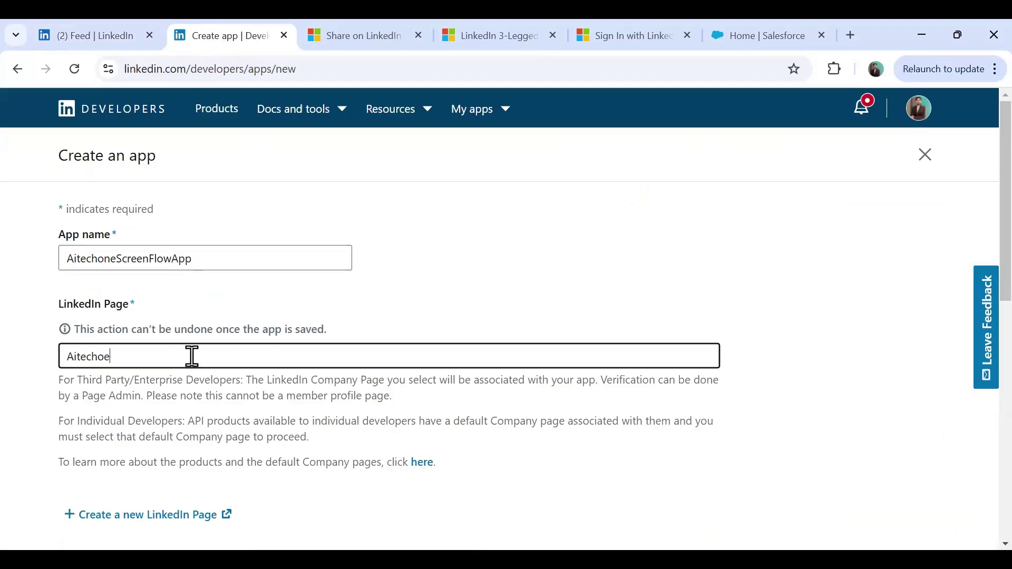
pyautogui.press('BackSpace')
pyautogui.write('ne')
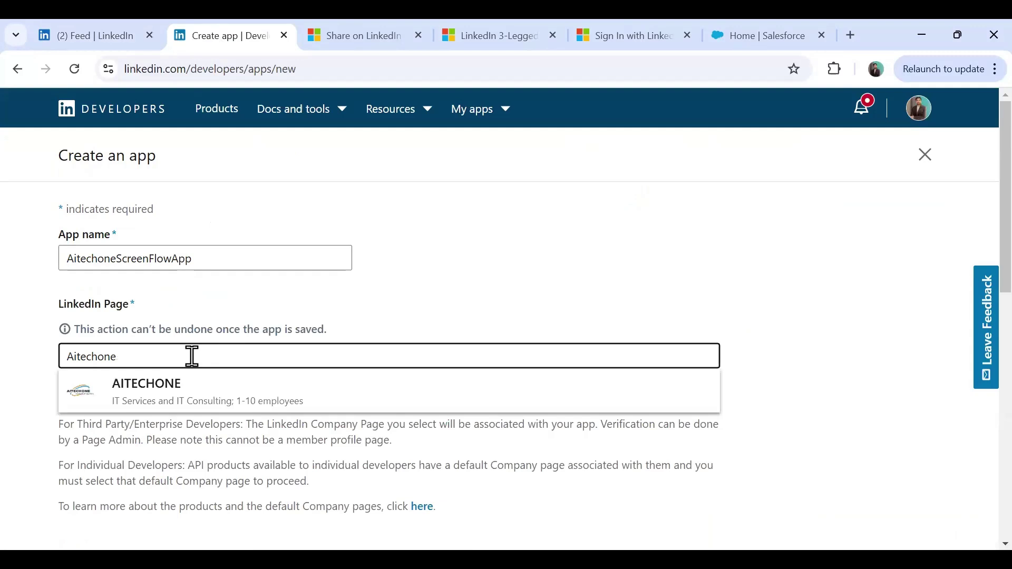
pyautogui.click(130, 396)
# Upload the image JPG FILE from the Training Material > Aitechone Company Logo > logo folder as the app logo
pyautogui.scroll(-5, 848, 342)
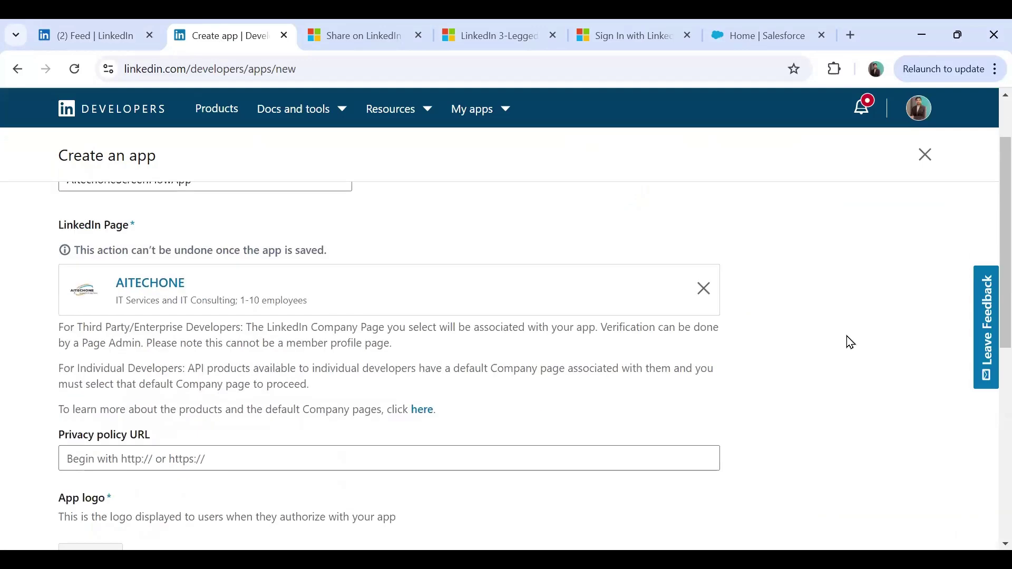
pyautogui.scroll(-1, 851, 343)
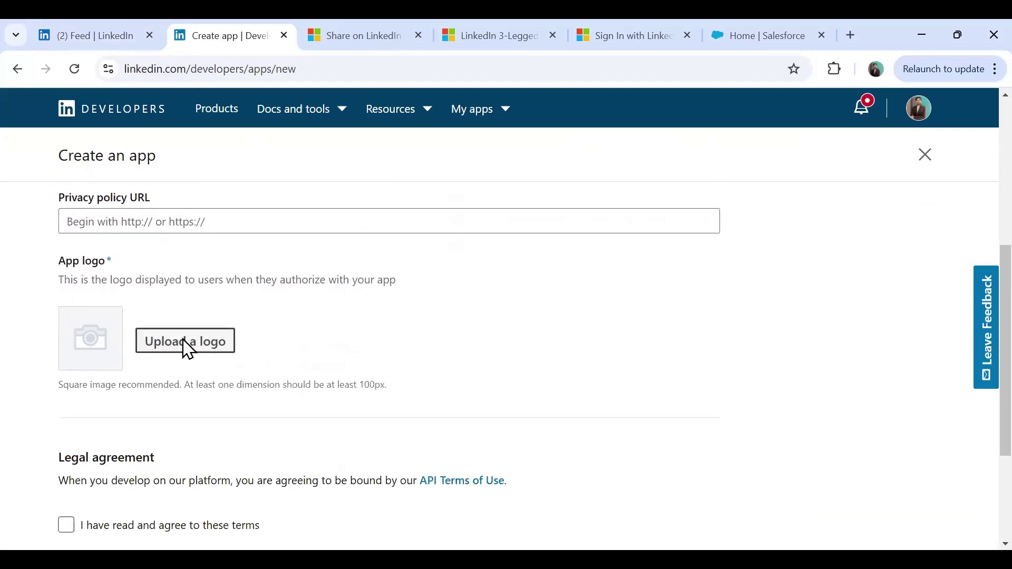
pyautogui.click(174, 356)
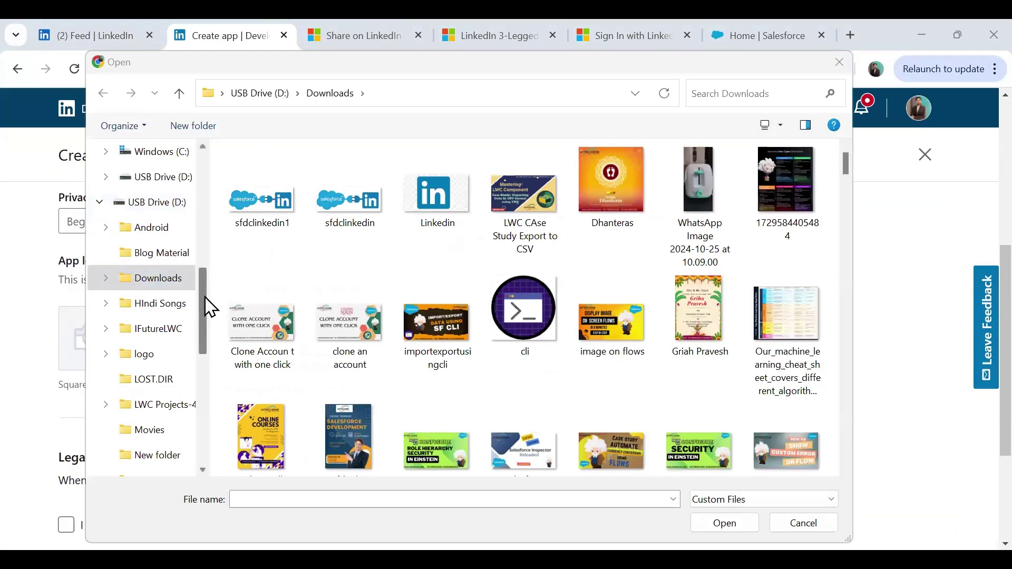
pyautogui.scroll(-5, 210, 307)
pyautogui.click(145, 381)
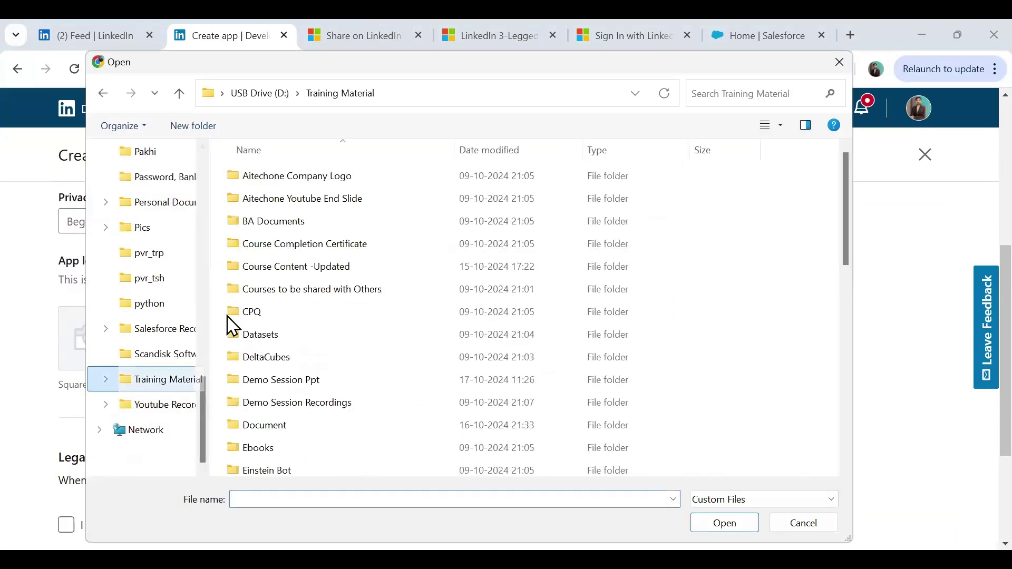
pyautogui.doubleClick(293, 177)
pyautogui.doubleClick(261, 180)
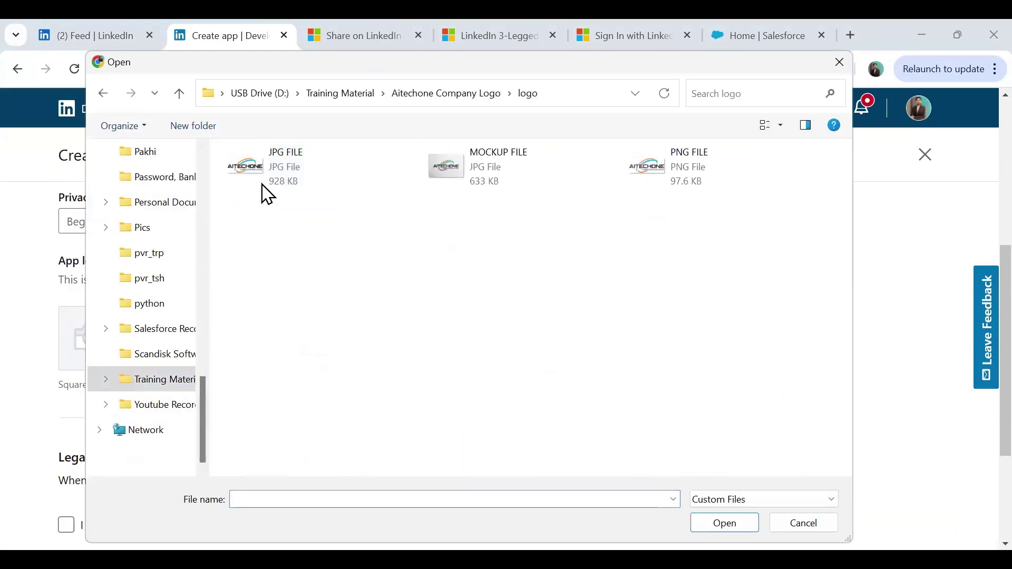
pyautogui.click(248, 168)
pyautogui.click(718, 522)
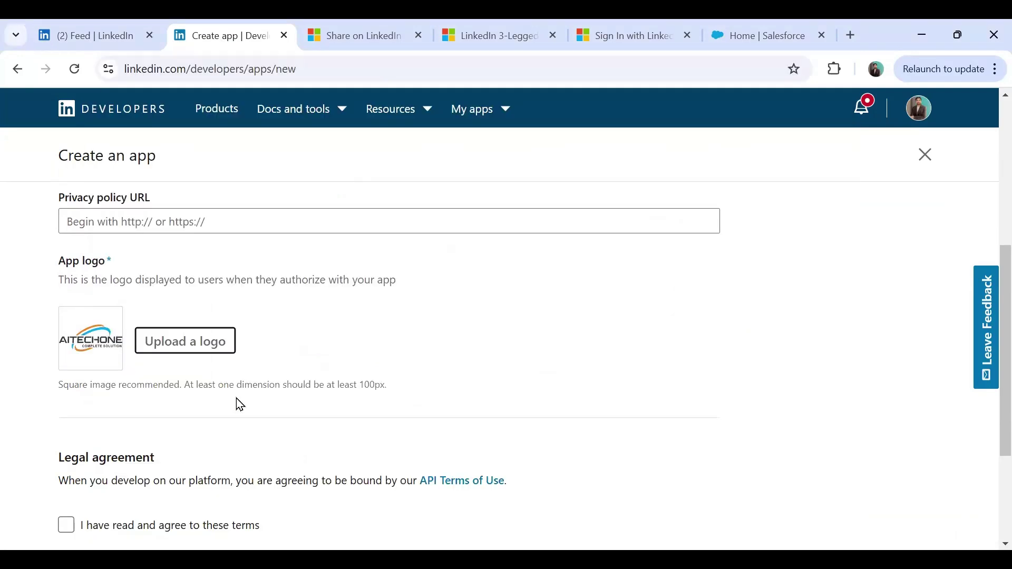
pyautogui.moveTo(59, 388); pyautogui.dragTo(410, 400)
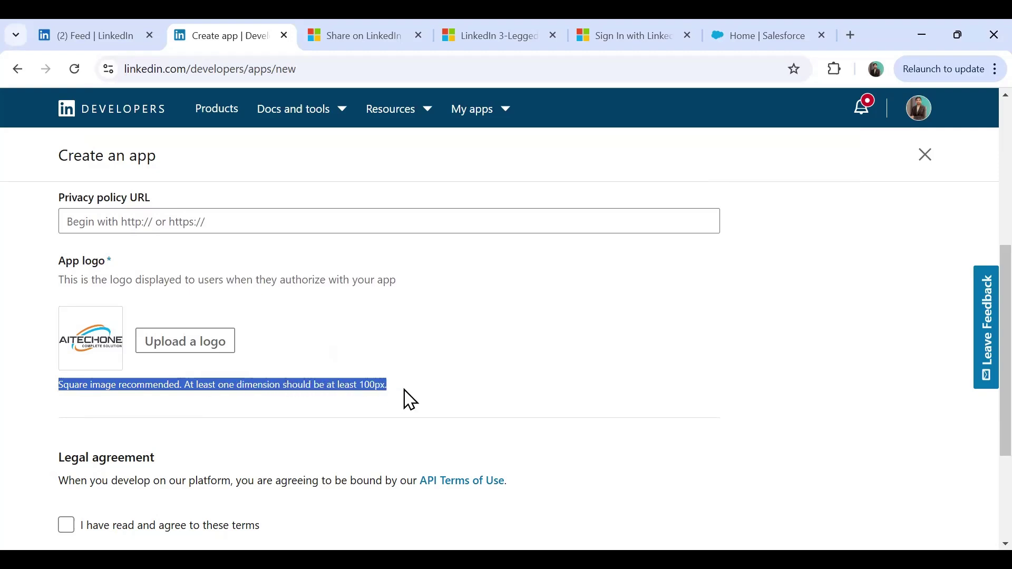
pyautogui.click(280, 405)
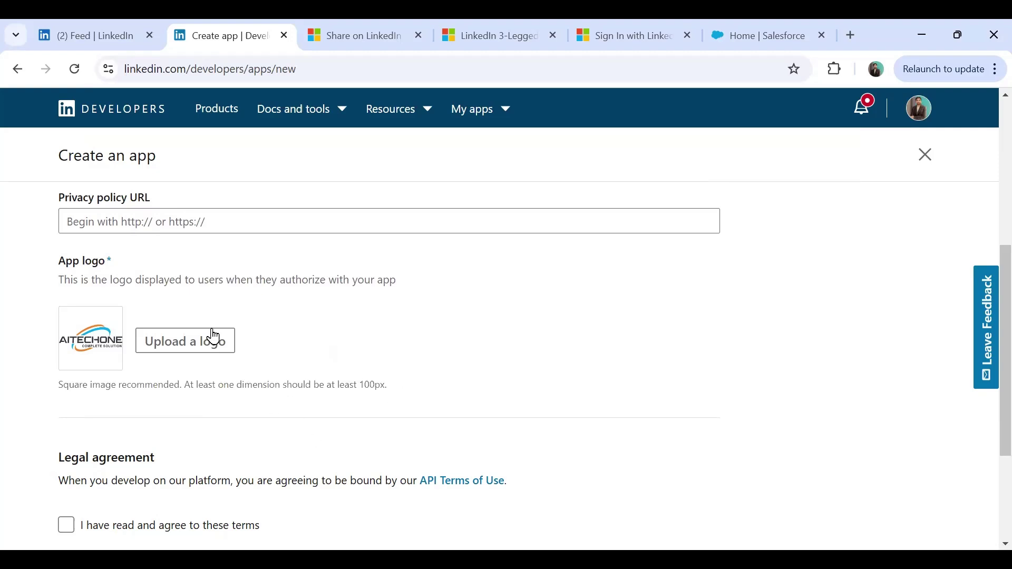
pyautogui.moveTo(184, 388); pyautogui.dragTo(410, 406)
# Agree to the API Terms of Use and create the app
pyautogui.scroll(-1, 217, 468)
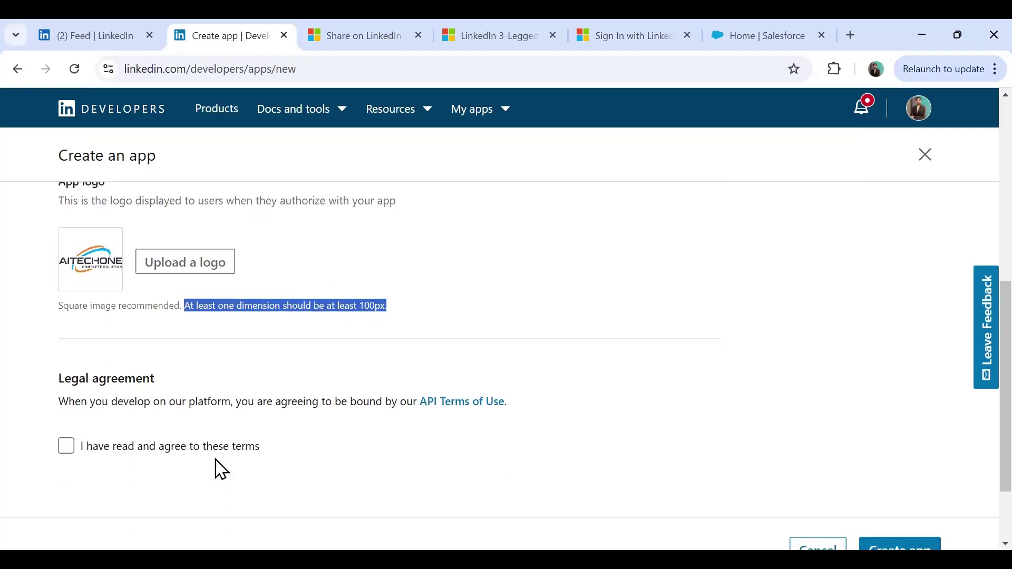
pyautogui.click(66, 449)
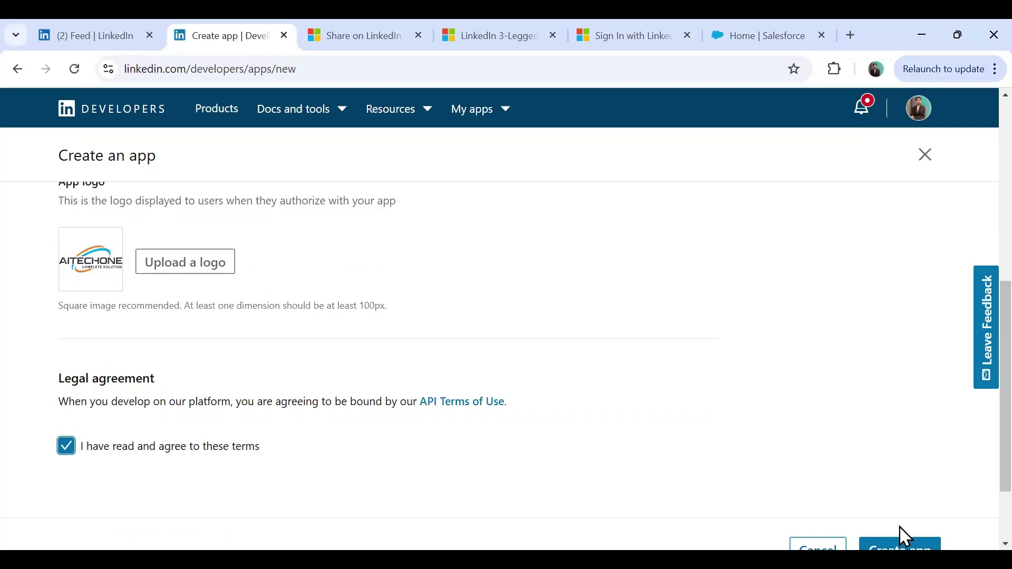
pyautogui.hotkey('ctrl', '-')
pyautogui.hotkey('ctrl', '-')
pyautogui.hotkey('ctrl', '+')
pyautogui.hotkey('ctrl', '+')
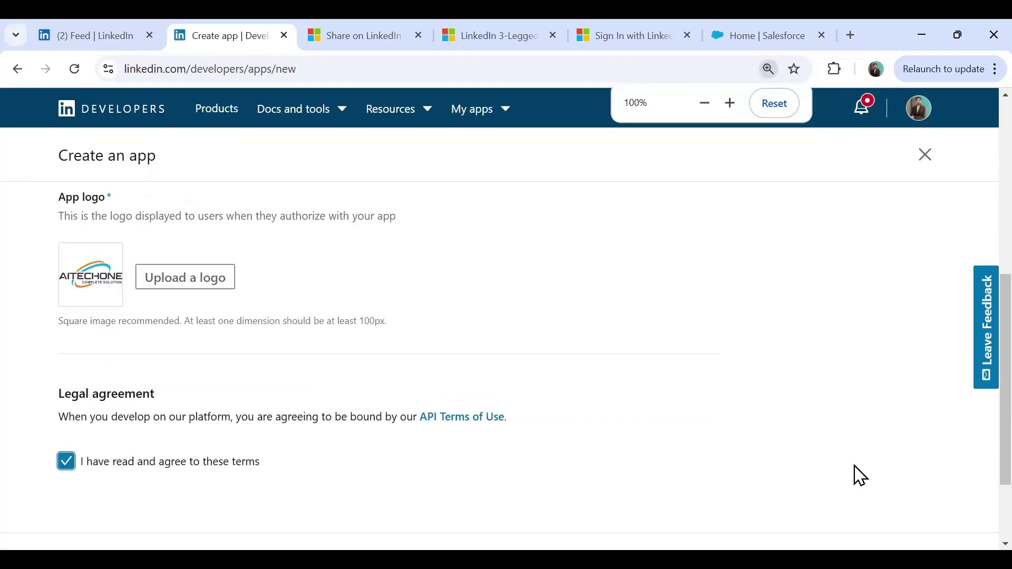
pyautogui.hotkey('ctrl', '-')
pyautogui.hotkey('ctrl', '-')
pyautogui.hotkey('ctrl', '-')
pyautogui.hotkey('ctrl', '-')
pyautogui.hotkey('ctrl', '-')
pyautogui.hotkey('ctrl', '-')
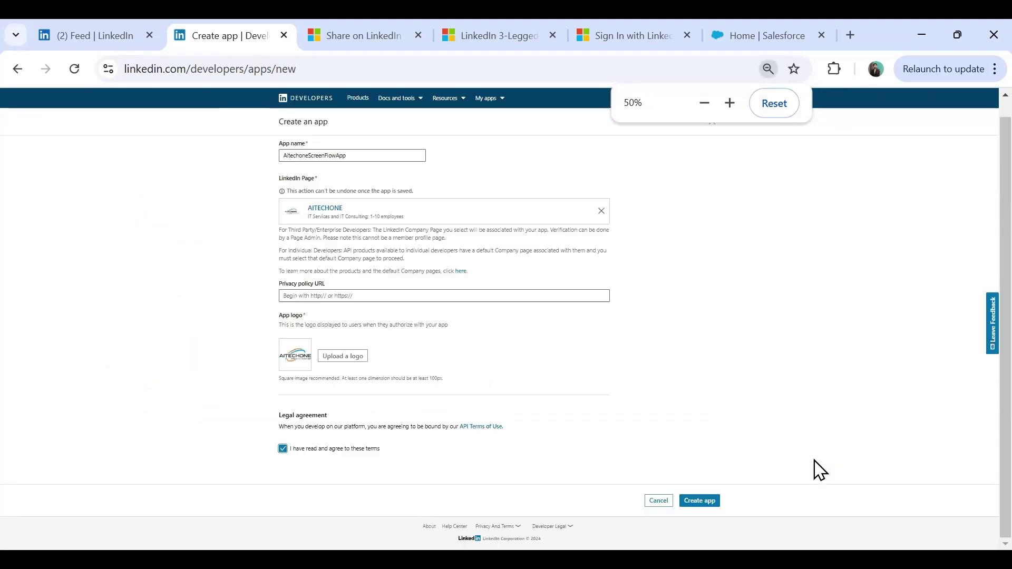
pyautogui.hotkey('ctrl', '+')
pyautogui.hotkey('ctrl', '+')
pyautogui.hotkey('ctrl', '+')
pyautogui.hotkey('ctrl', '+')
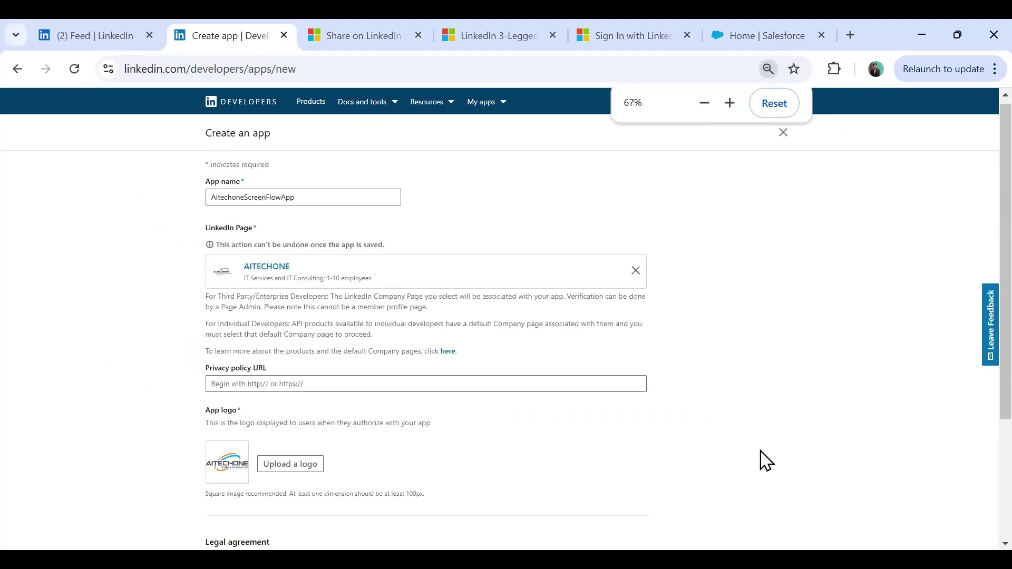
pyautogui.scroll(-5, 766, 460)
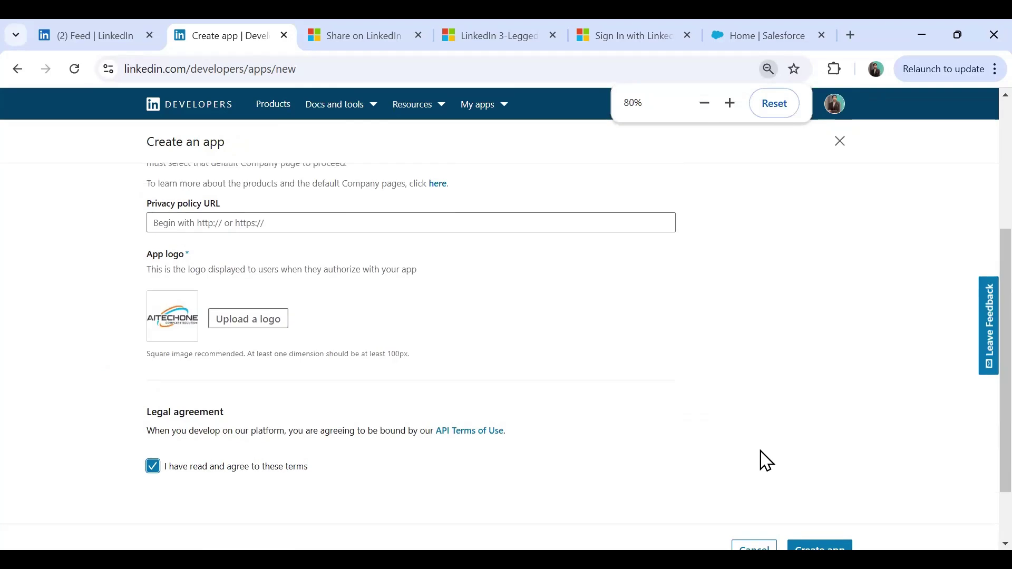
pyautogui.hotkey('ctrl', '+')
pyautogui.hotkey('ctrl', '+')
pyautogui.scroll(-1, 766, 461)
pyautogui.click(896, 507)
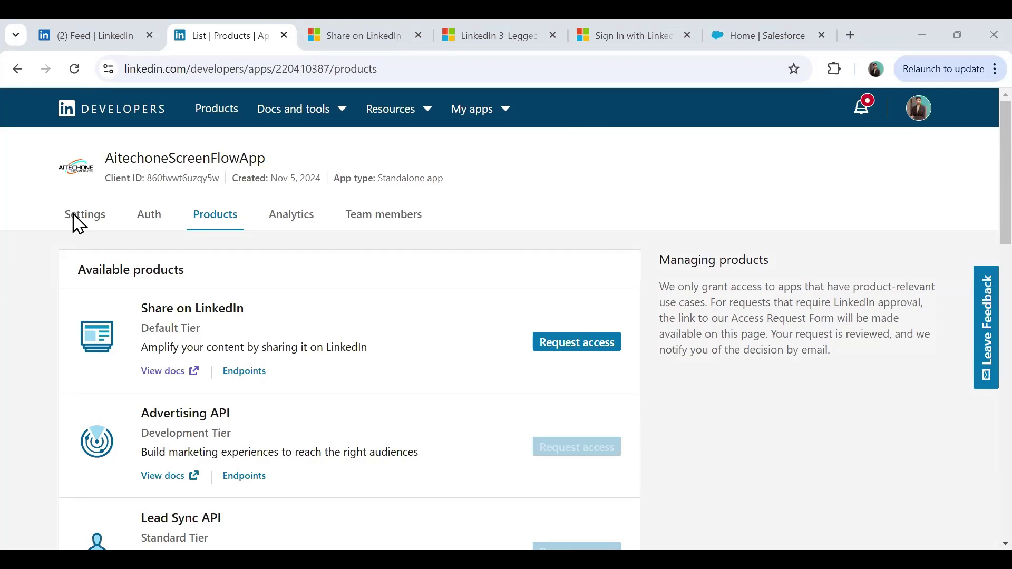
# Examine the app's authentication settings, including the credentials, token duration, authorized redirect URLs and OAuth 2.0 scopes
pyautogui.moveTo(56, 194); pyautogui.dragTo(486, 236)
pyautogui.click(142, 226)
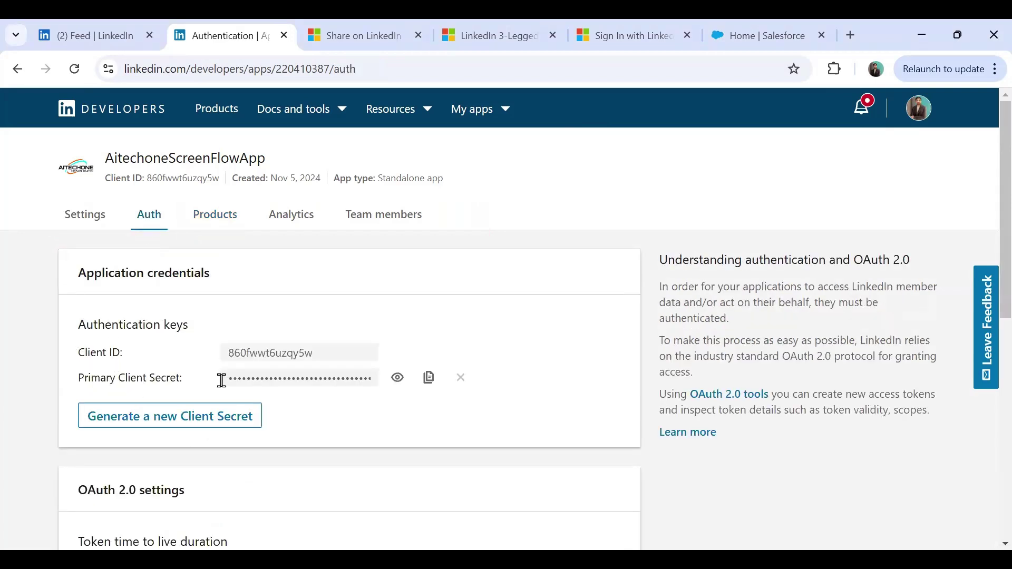
pyautogui.scroll(-3, 263, 385)
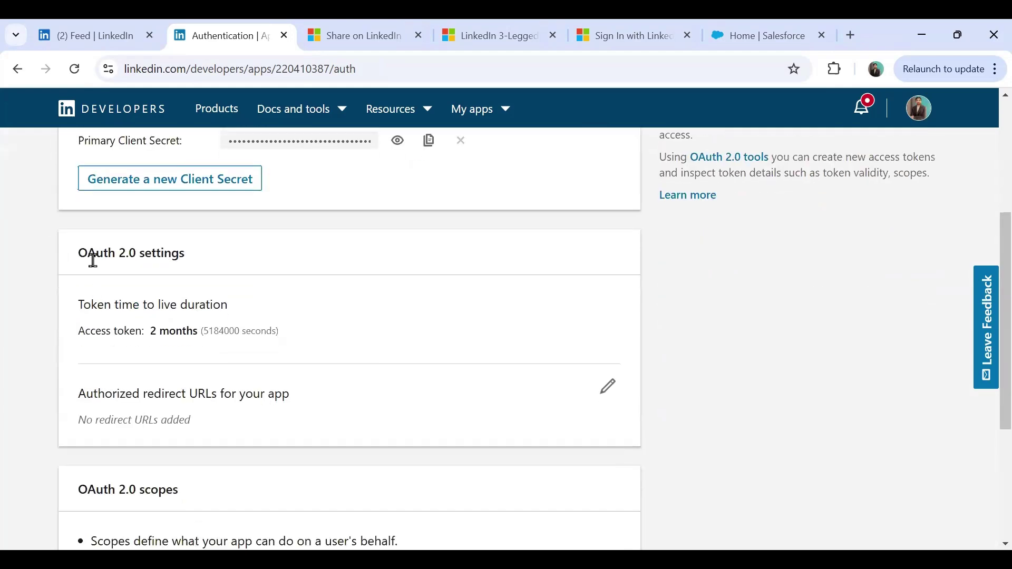
pyautogui.moveTo(83, 304); pyautogui.dragTo(225, 307)
pyautogui.moveTo(85, 395); pyautogui.dragTo(185, 395)
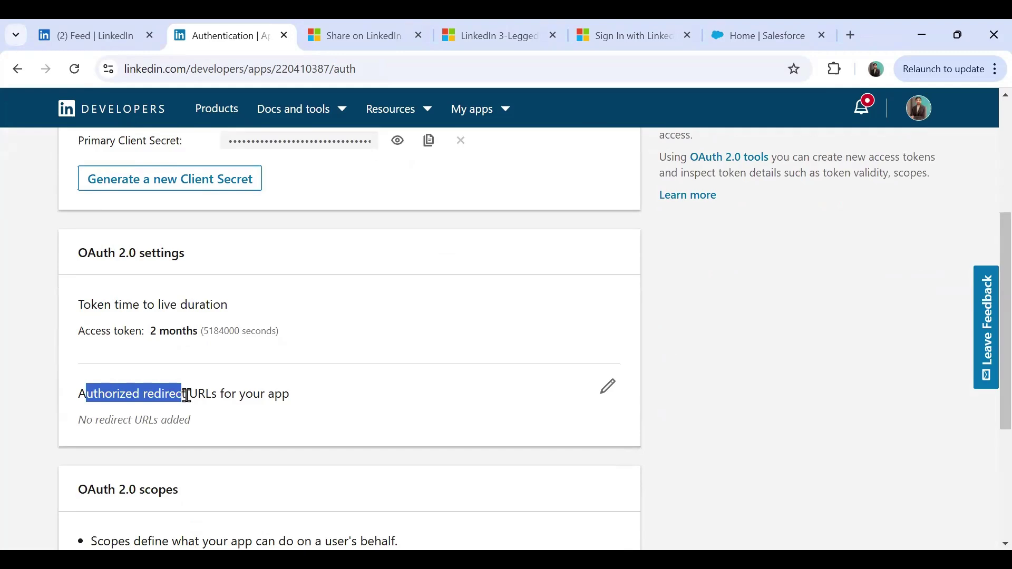
pyautogui.scroll(-4, 259, 385)
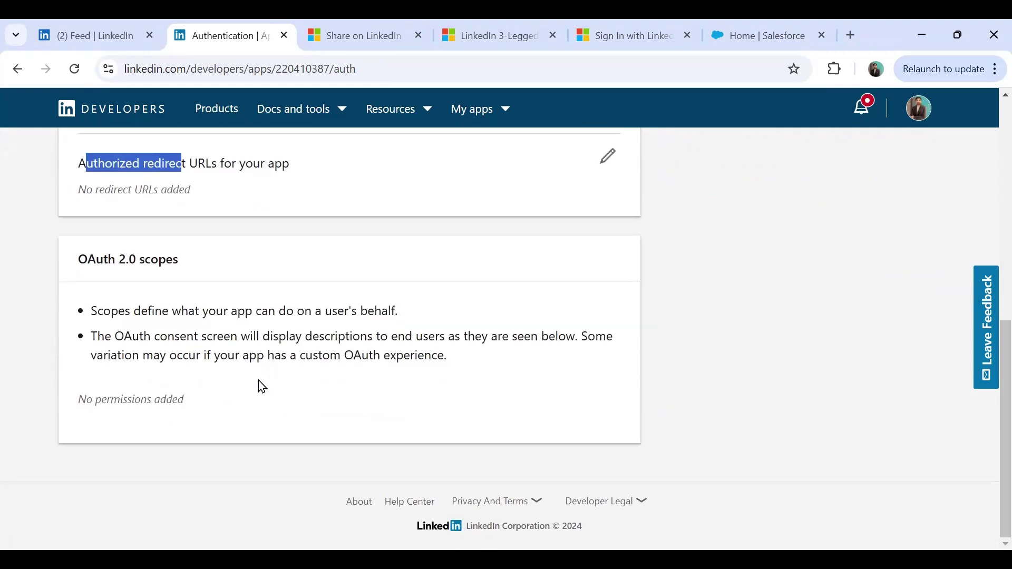
pyautogui.moveTo(79, 405); pyautogui.dragTo(154, 400)
pyautogui.scroll(8, 232, 409)
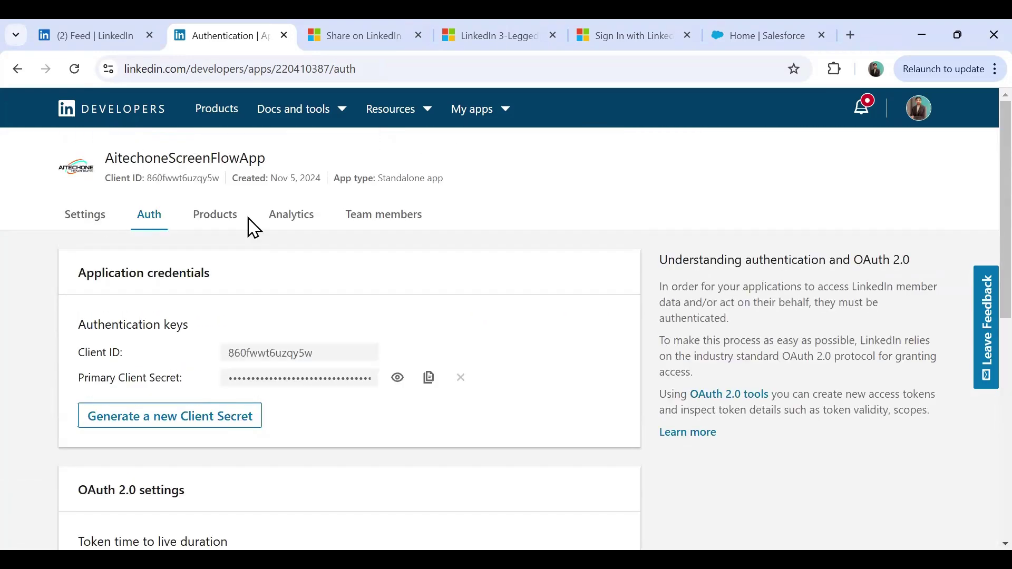
# Request access to the Share on LinkedIn product for the app, agreeing to the LinkedIn API Terms of Use
pyautogui.click(222, 217)
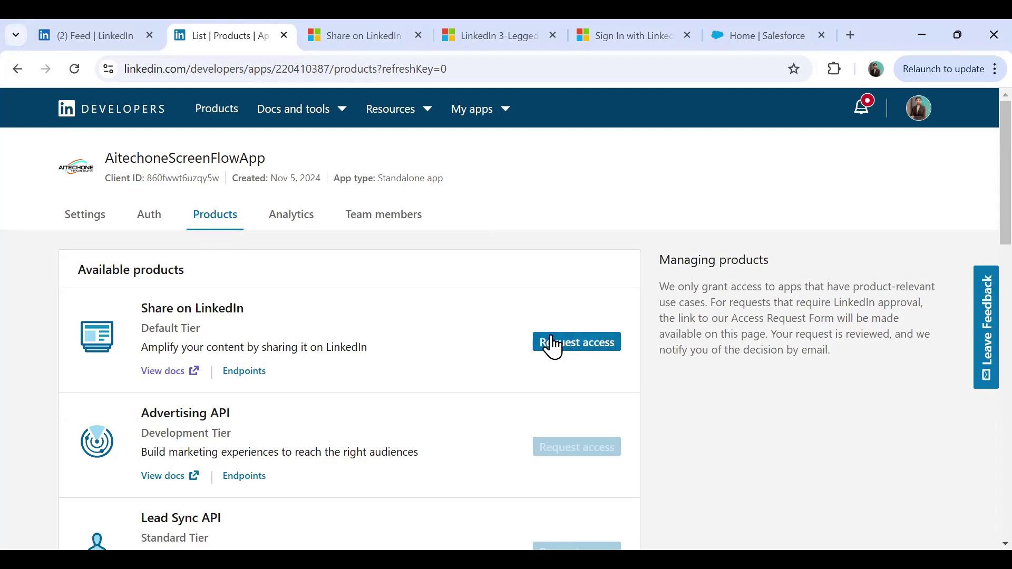
pyautogui.click(576, 348)
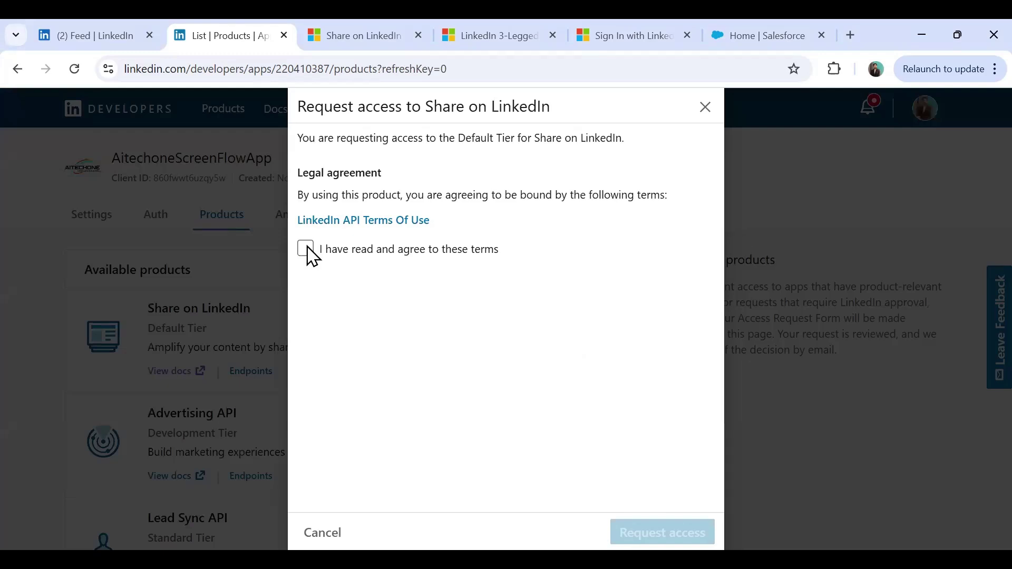
pyautogui.moveTo(318, 137); pyautogui.dragTo(625, 149)
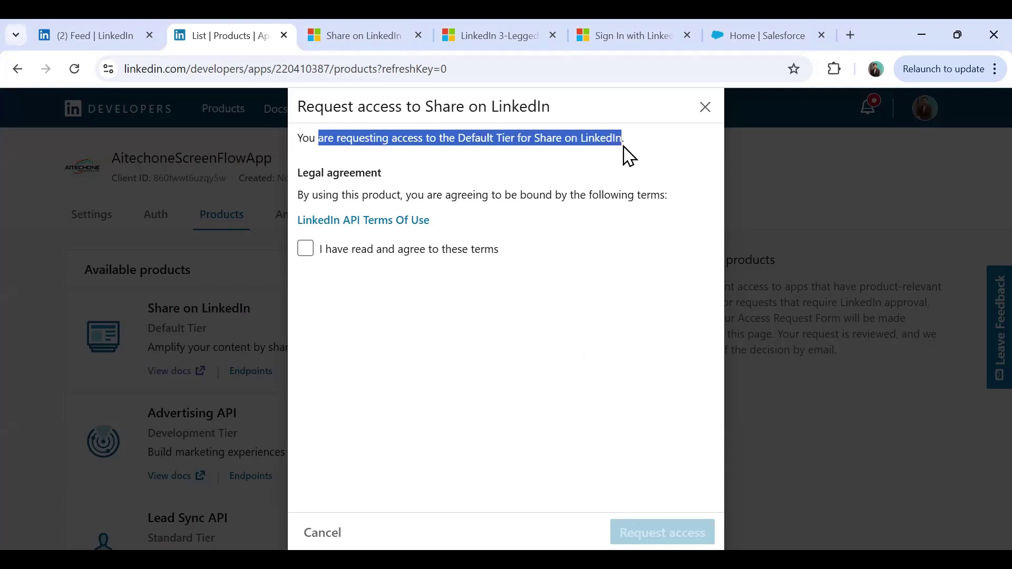
pyautogui.click(306, 249)
pyautogui.press('Return')
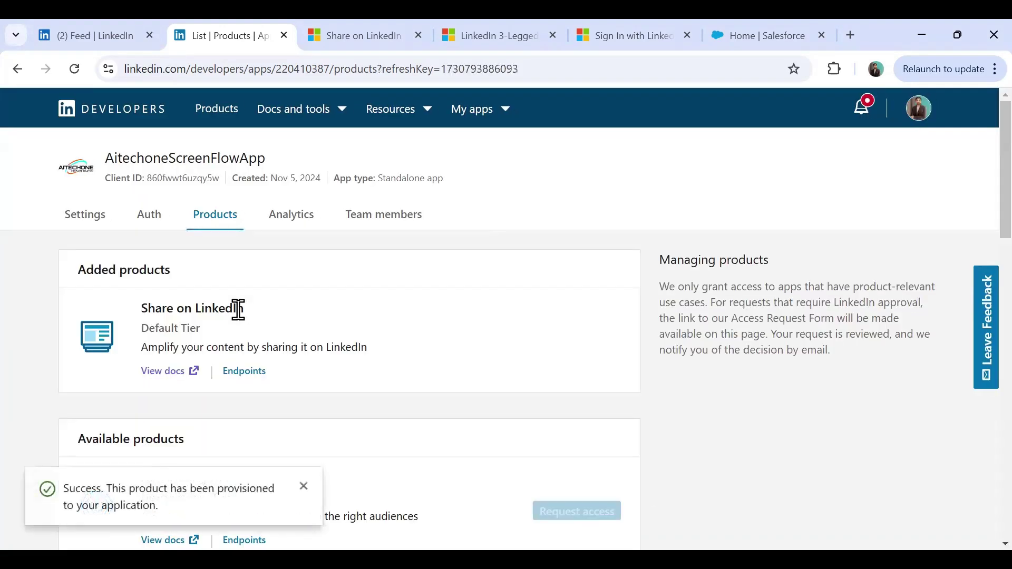
pyautogui.moveTo(140, 309); pyautogui.dragTo(239, 330)
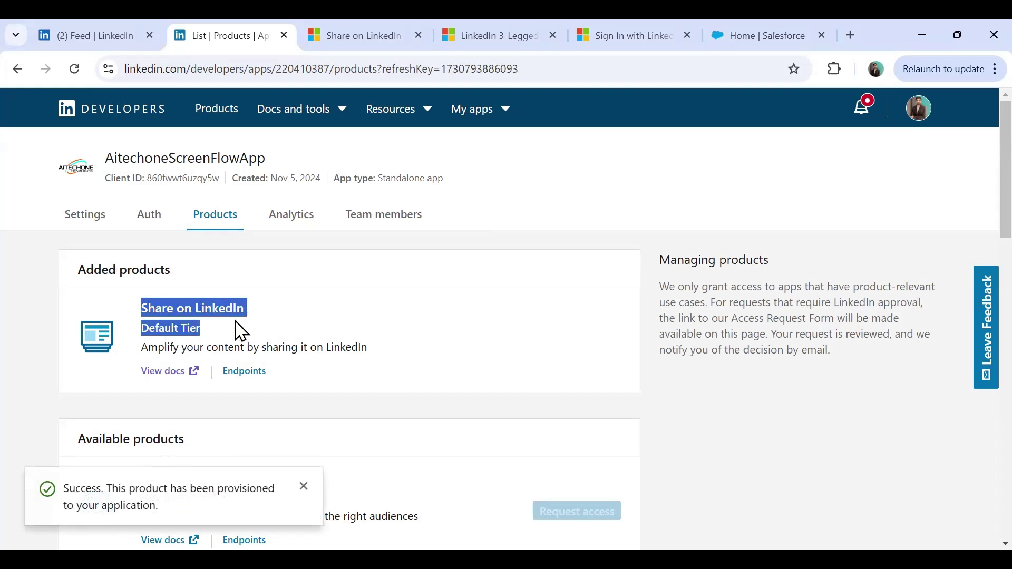
pyautogui.click(363, 348)
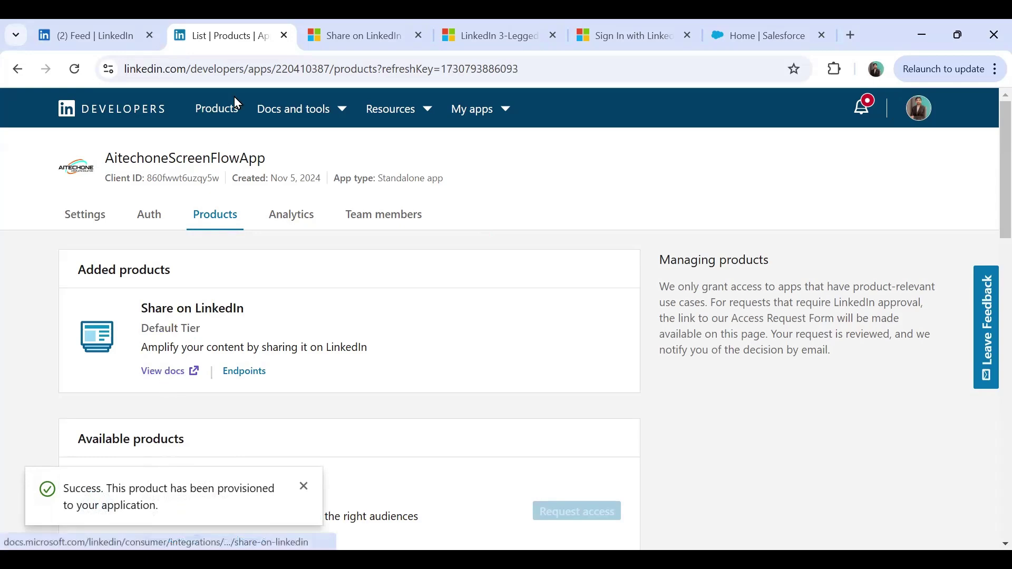
# Read the Share on LinkedIn documentation from the overview through the API request for creating a share, then return to the app's products
pyautogui.click(165, 371)
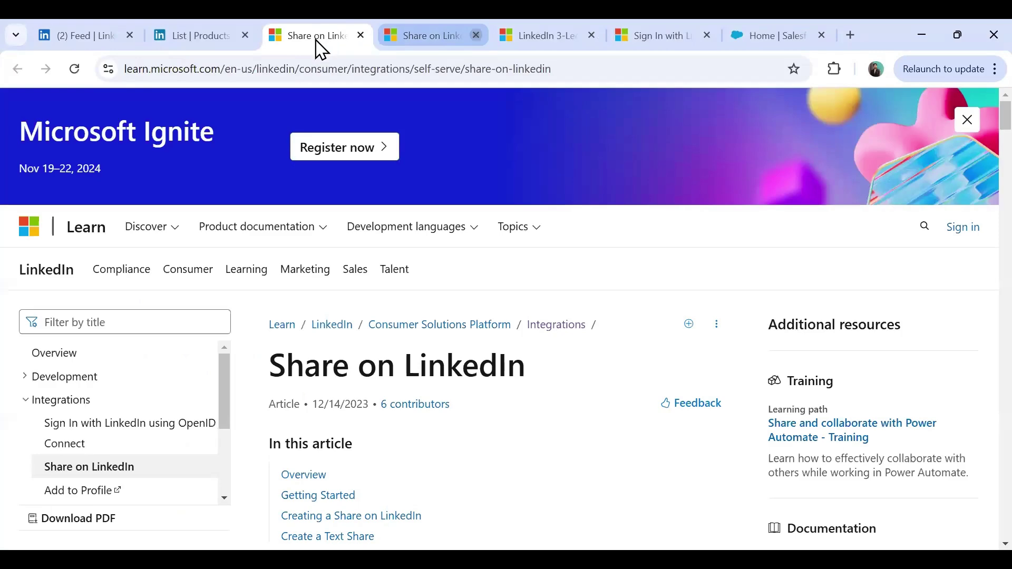
pyautogui.click(360, 35)
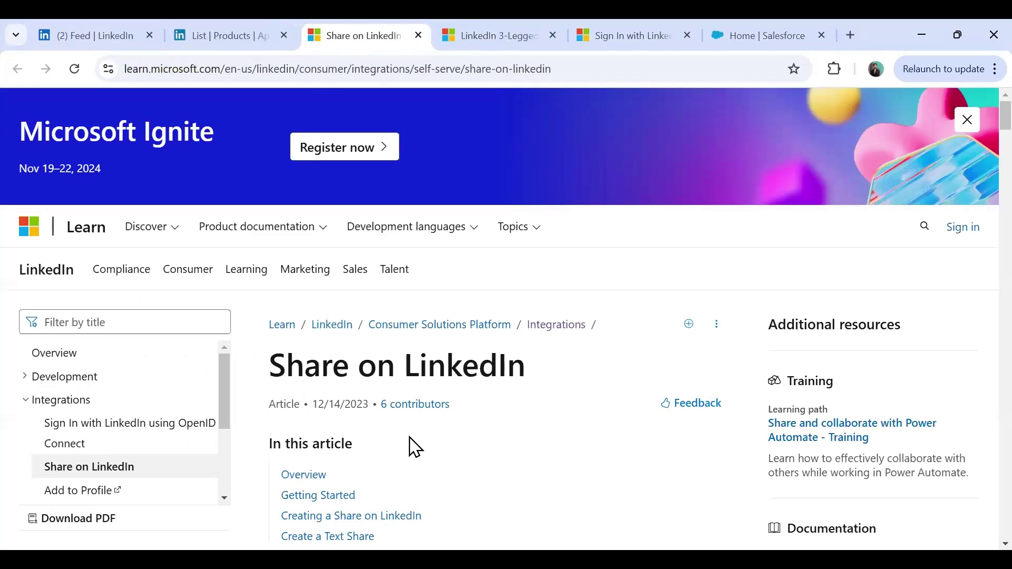
pyautogui.scroll(-4, 413, 445)
pyautogui.moveTo(444, 422); pyautogui.dragTo(671, 419)
pyautogui.moveTo(282, 439); pyautogui.dragTo(462, 457)
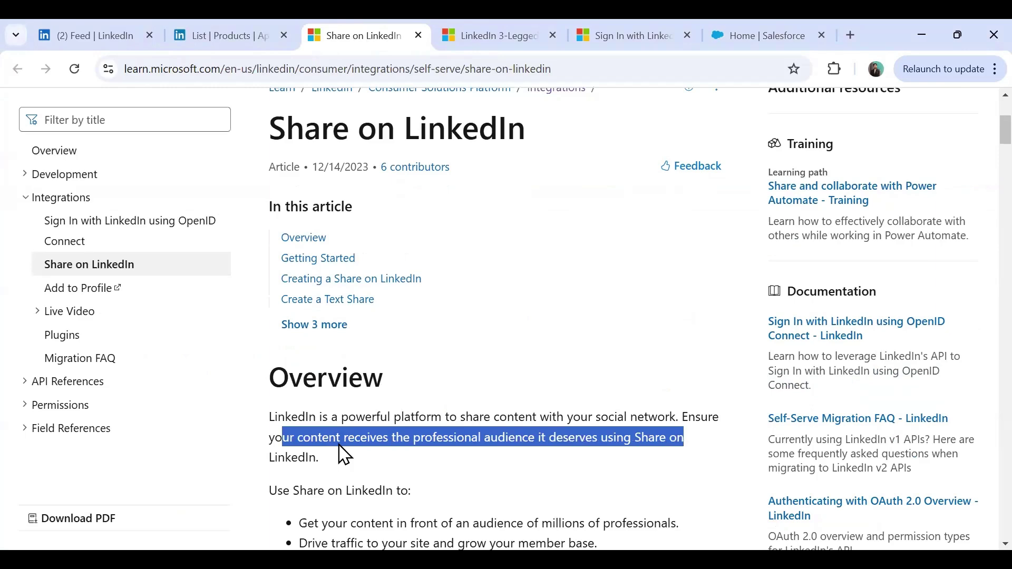
pyautogui.scroll(-4, 337, 445)
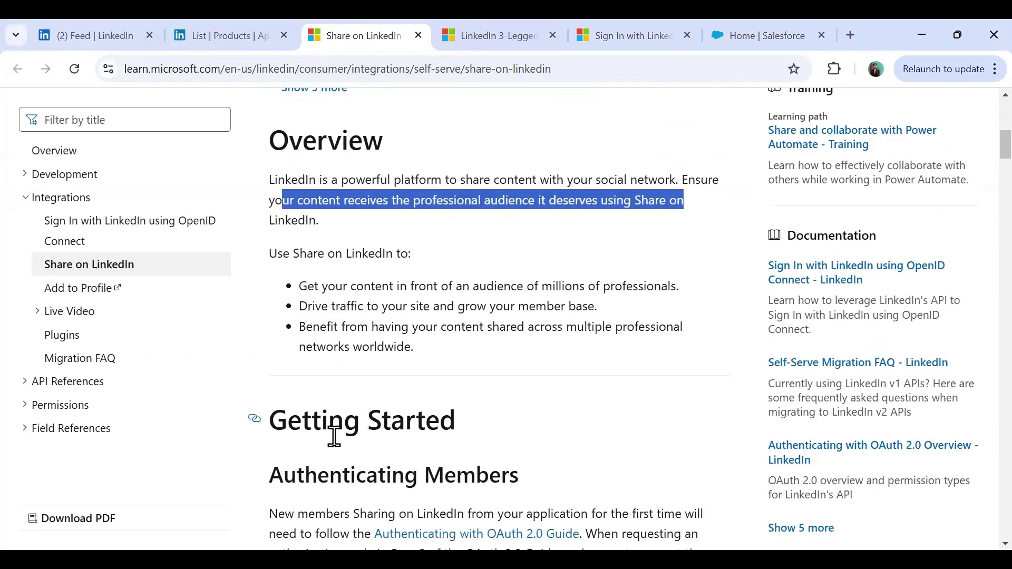
pyautogui.scroll(-4, 334, 438)
pyautogui.scroll(-4, 334, 437)
pyautogui.scroll(2, 336, 446)
pyautogui.scroll(-5, 335, 447)
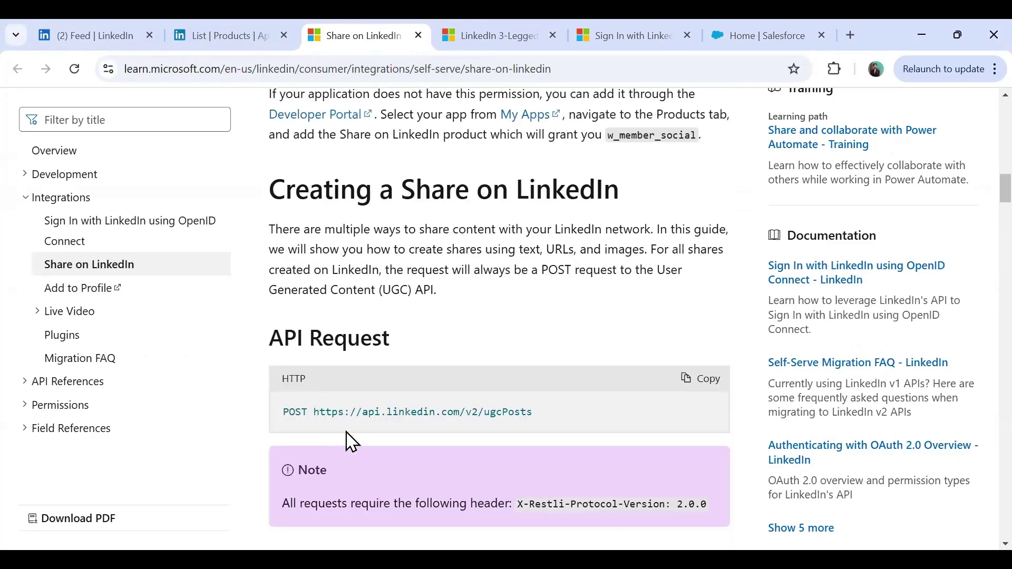
pyautogui.moveTo(316, 410); pyautogui.dragTo(534, 416)
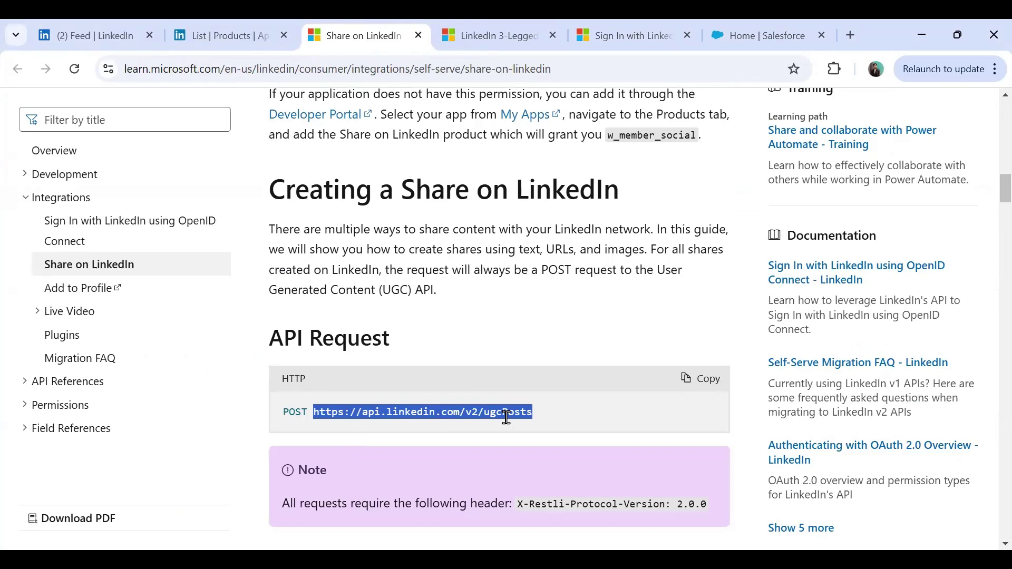
pyautogui.scroll(3, 506, 418)
pyautogui.click(221, 35)
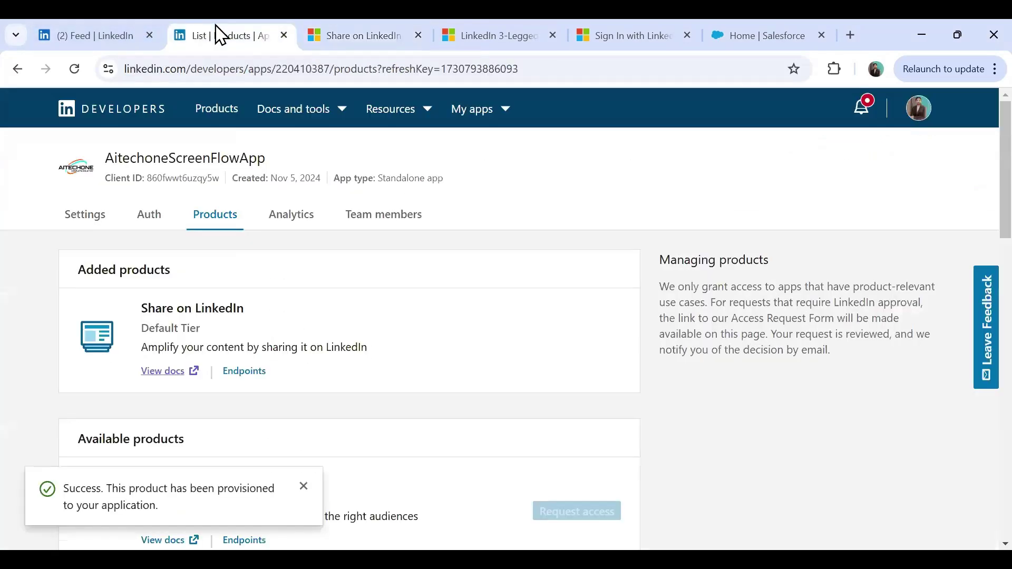
# Request access to Sign In with LinkedIn using OpenID Connect, agreeing to the LinkedIn API Terms of Use, and dismiss the notification
pyautogui.click(304, 486)
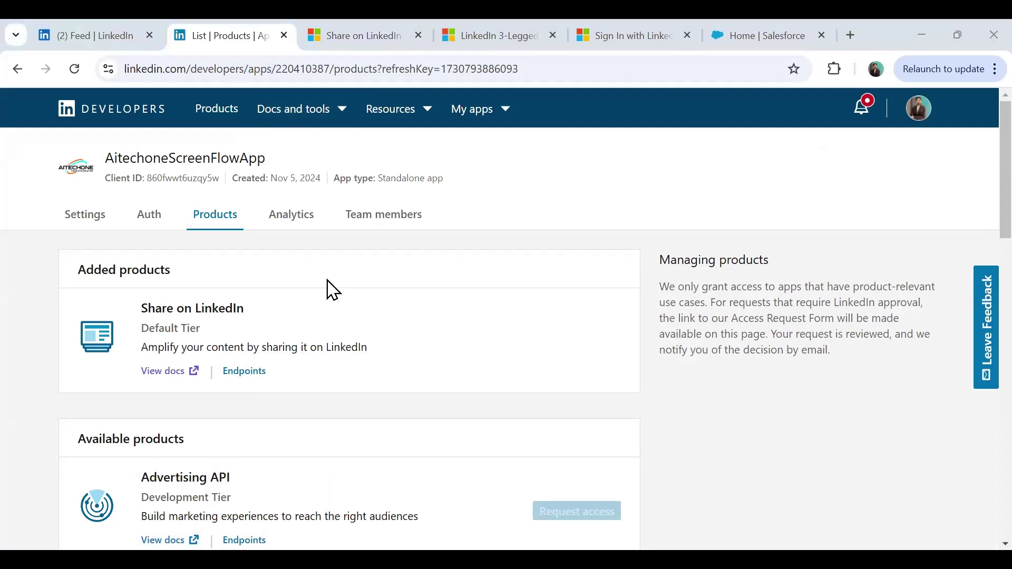
pyautogui.scroll(-1, 177, 301)
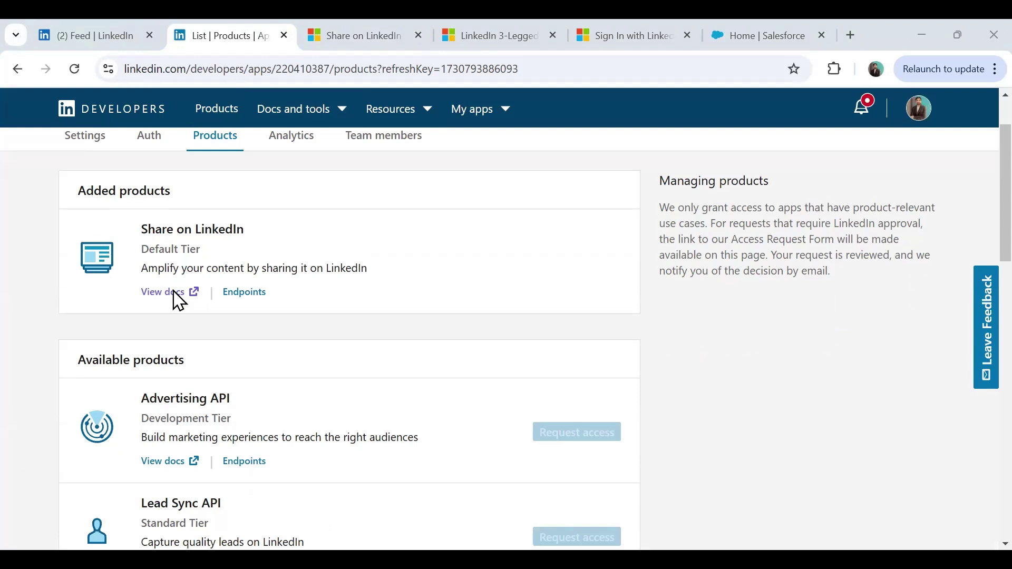
pyautogui.scroll(-7, 210, 311)
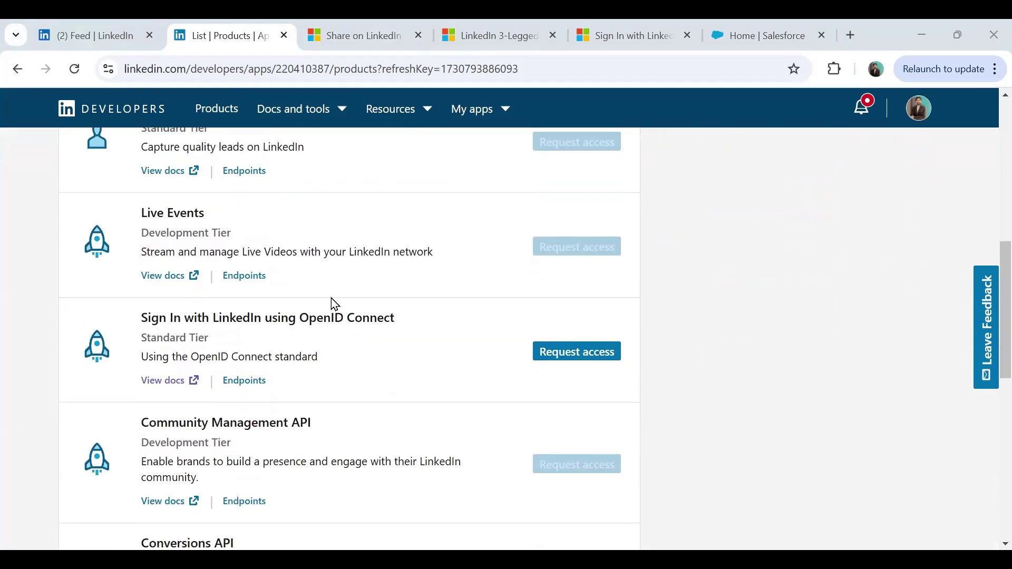
pyautogui.moveTo(141, 318); pyautogui.dragTo(404, 323)
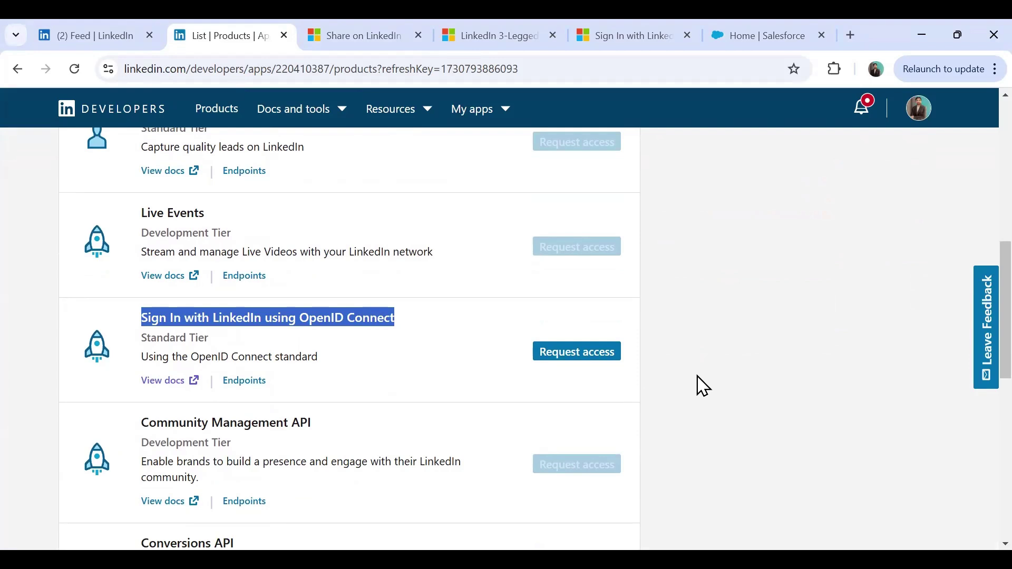
pyautogui.click(574, 362)
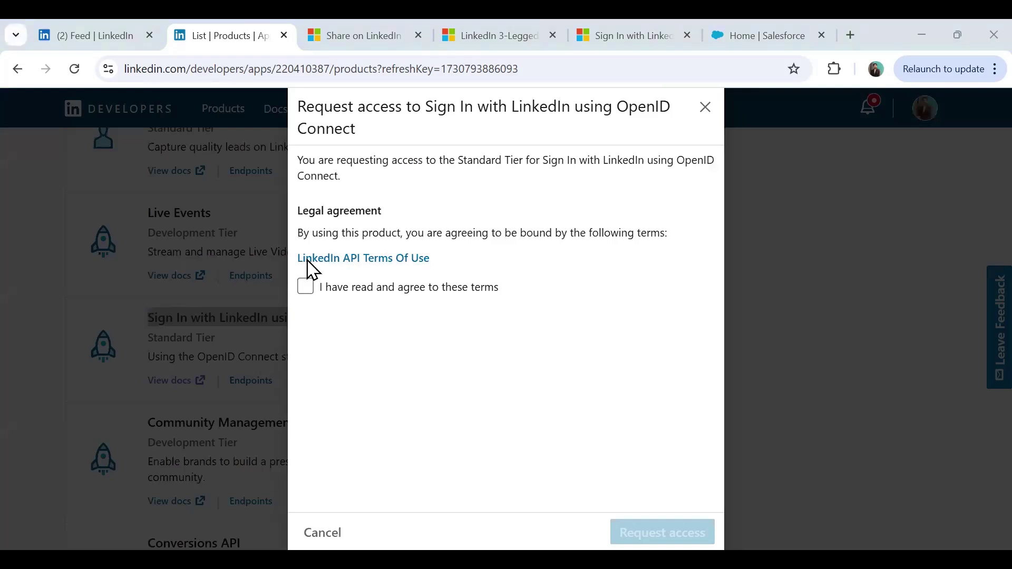
pyautogui.moveTo(301, 161); pyautogui.dragTo(698, 163)
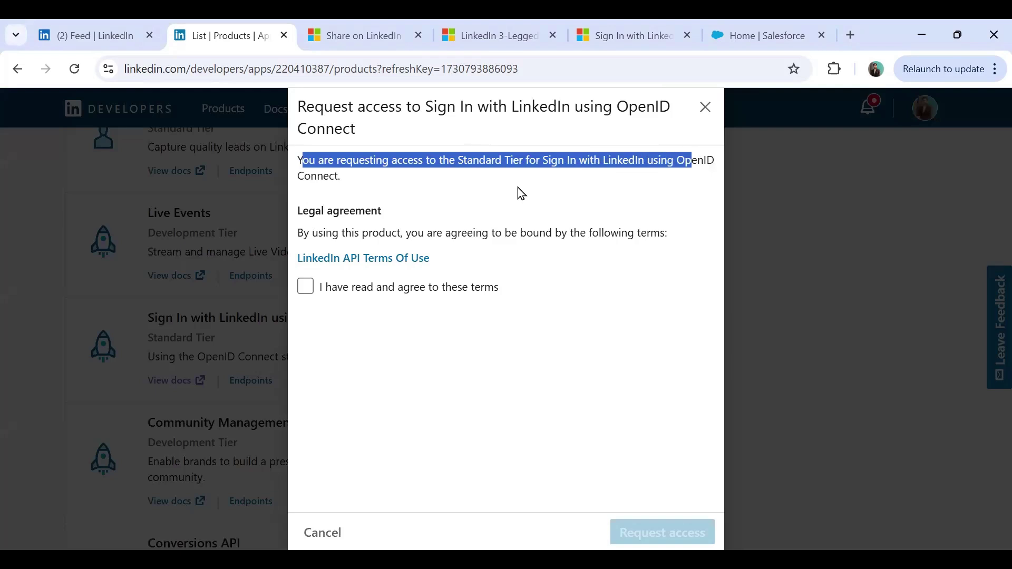
pyautogui.moveTo(306, 176); pyautogui.dragTo(329, 176)
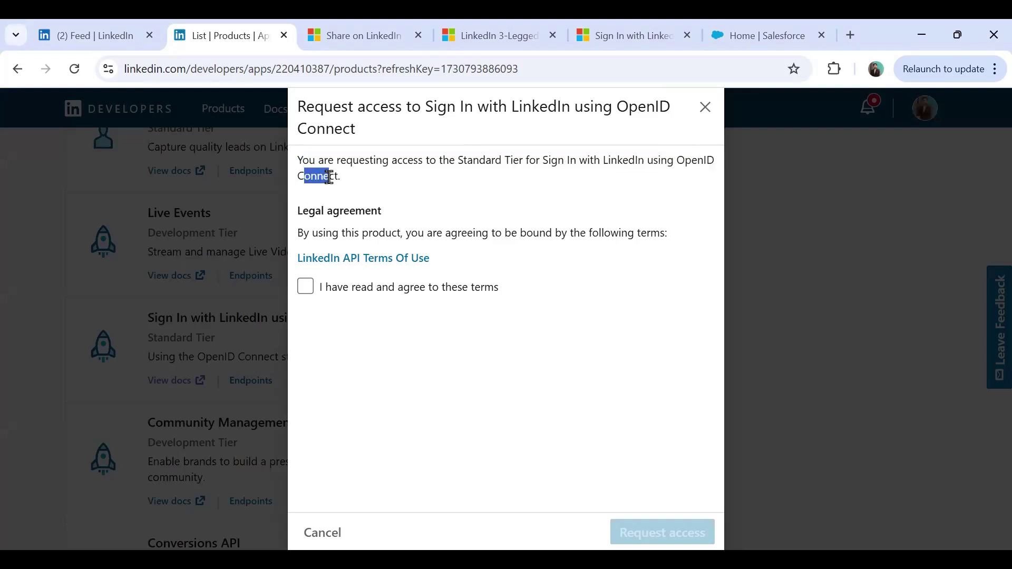
pyautogui.click(301, 290)
pyautogui.press('Tab')
pyautogui.press('Return')
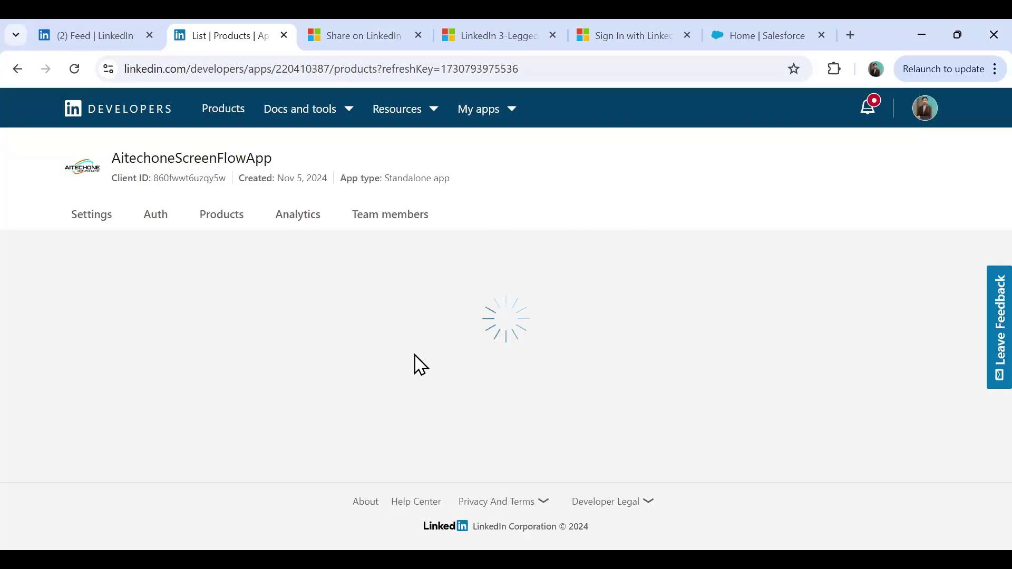
pyautogui.scroll(-1, 218, 353)
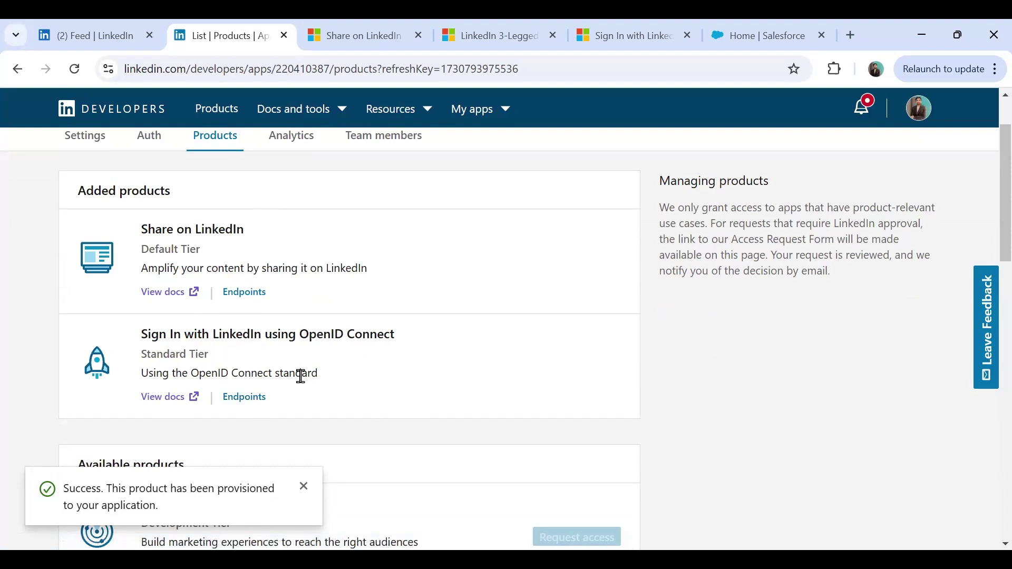
pyautogui.scroll(2, 289, 395)
pyautogui.click(304, 486)
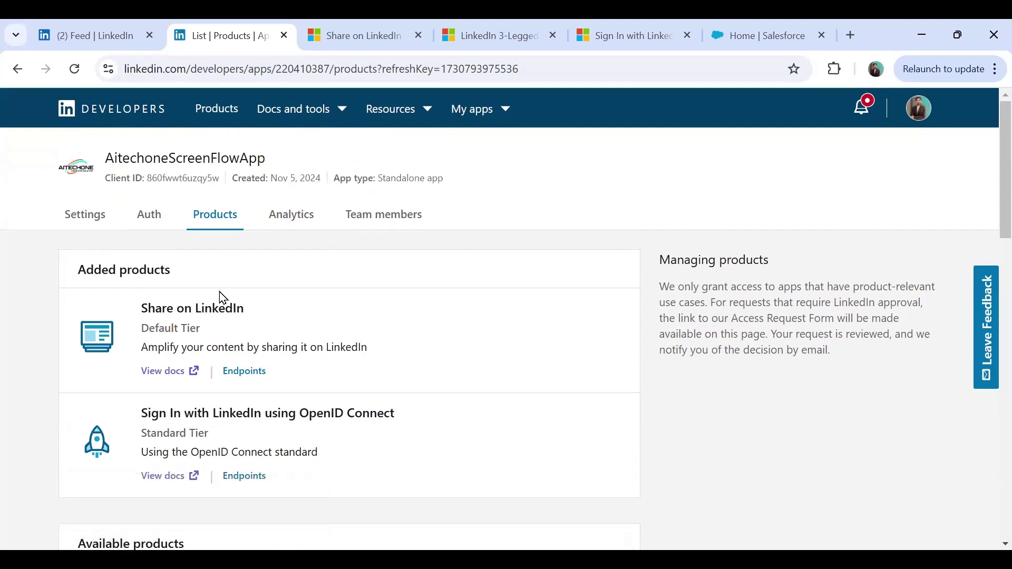
# Review the app settings and generate a company verification URL for the associated AITECHONE LinkedIn page
pyautogui.click(87, 217)
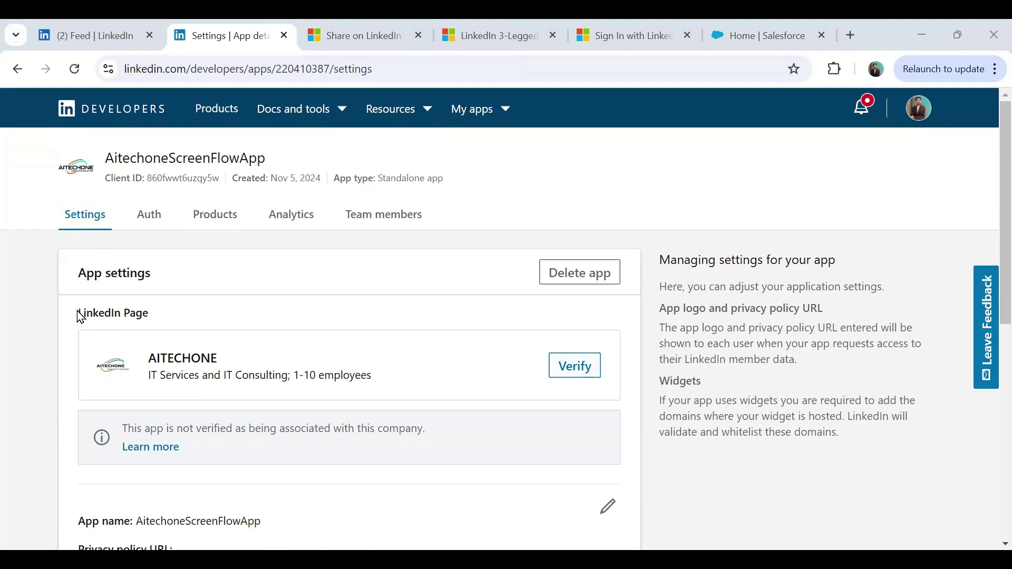
pyautogui.moveTo(79, 315); pyautogui.dragTo(210, 295)
pyautogui.scroll(-3, 214, 373)
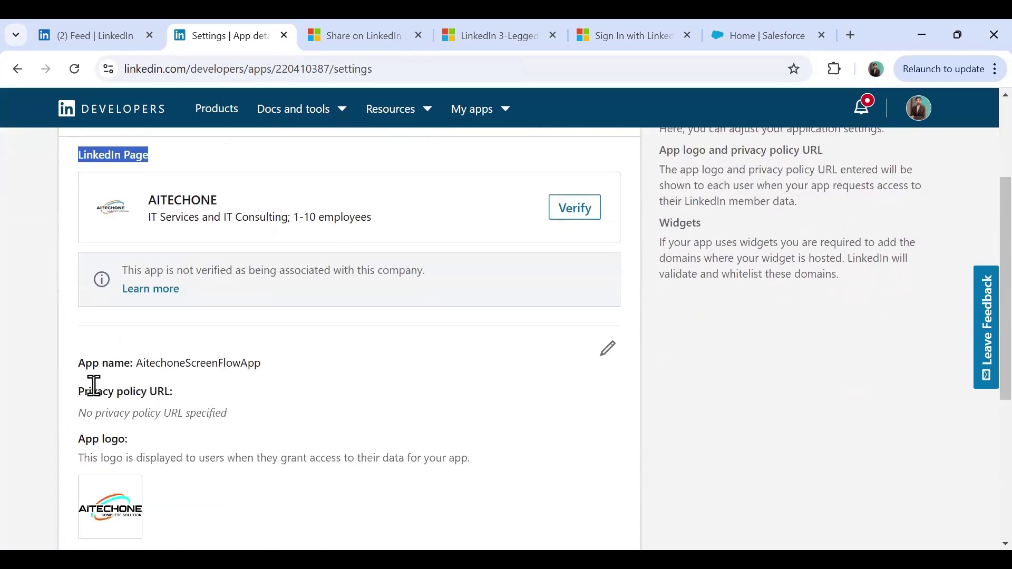
pyautogui.scroll(-5, 256, 405)
pyautogui.scroll(8, 256, 405)
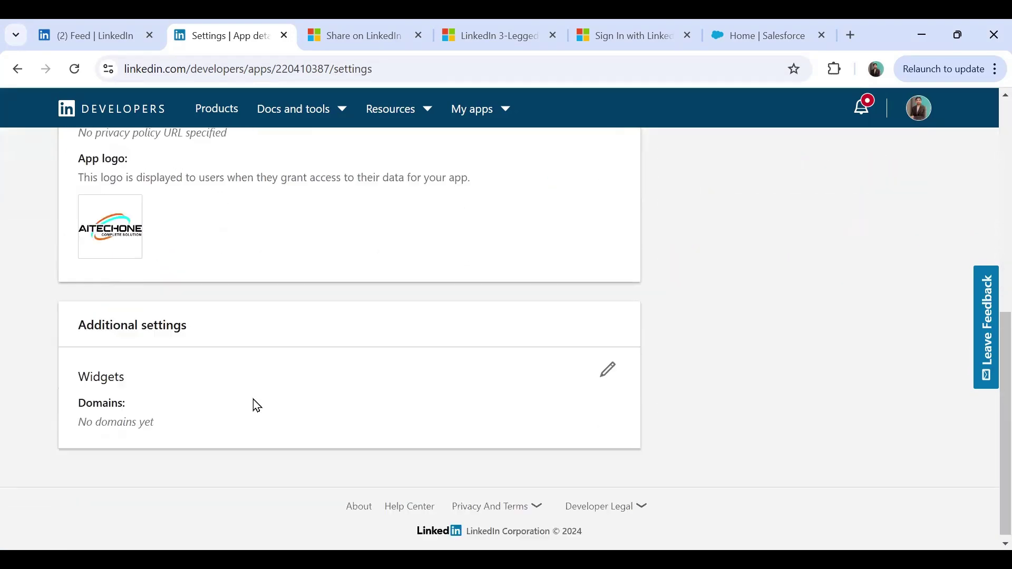
pyautogui.click(574, 372)
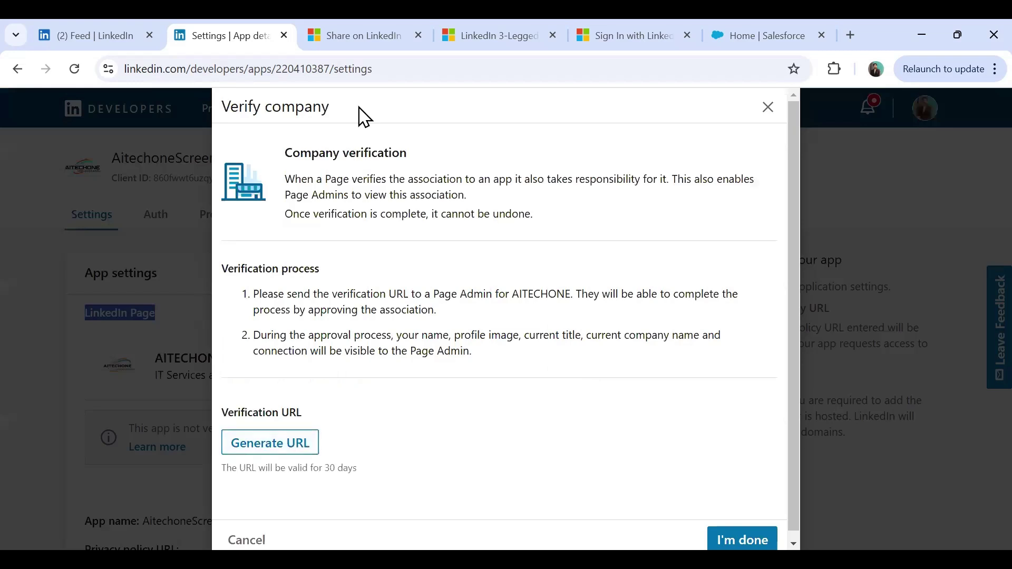
pyautogui.moveTo(285, 181); pyautogui.dragTo(740, 185)
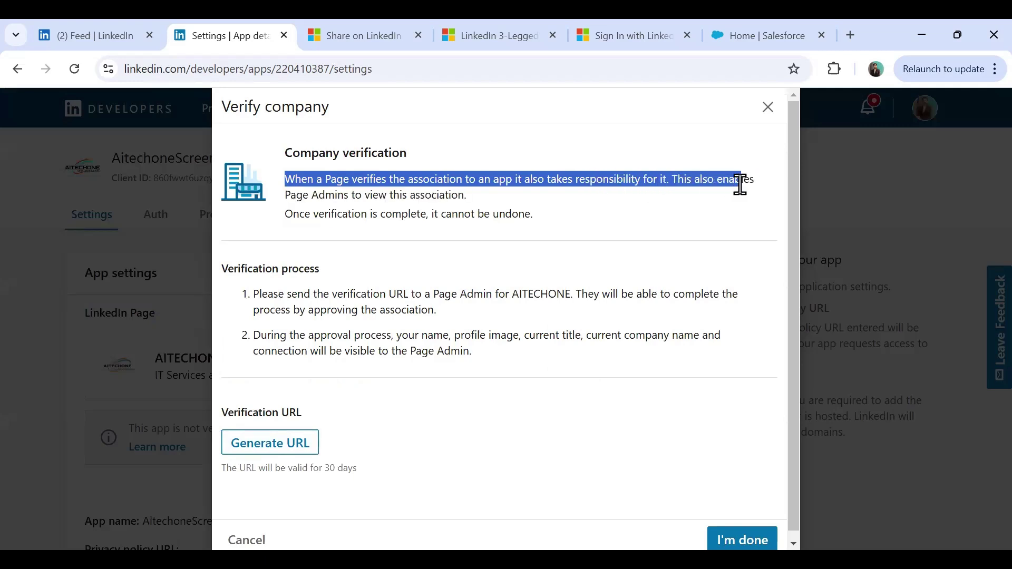
pyautogui.moveTo(303, 195); pyautogui.dragTo(451, 196)
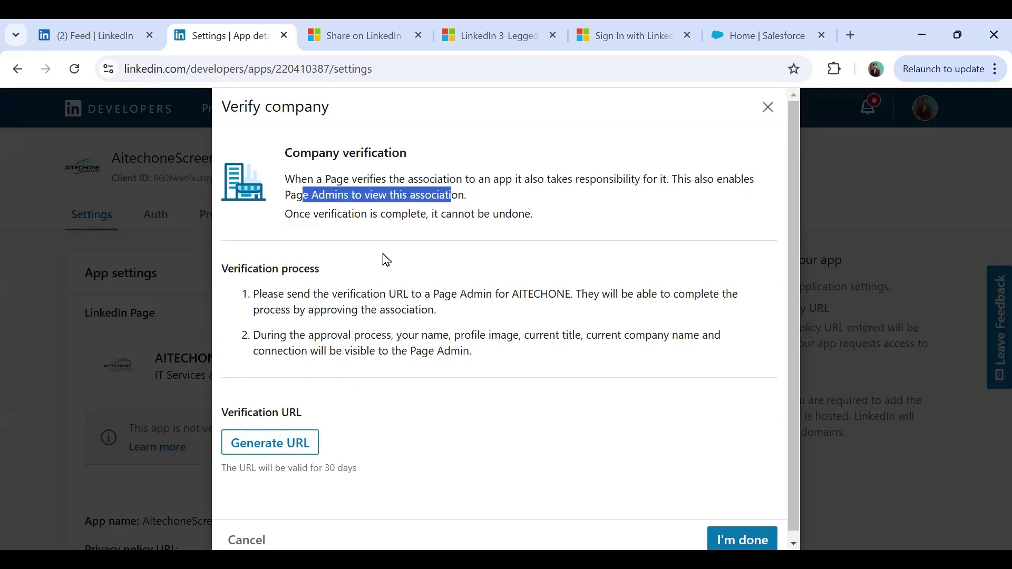
pyautogui.scroll(-1, 337, 369)
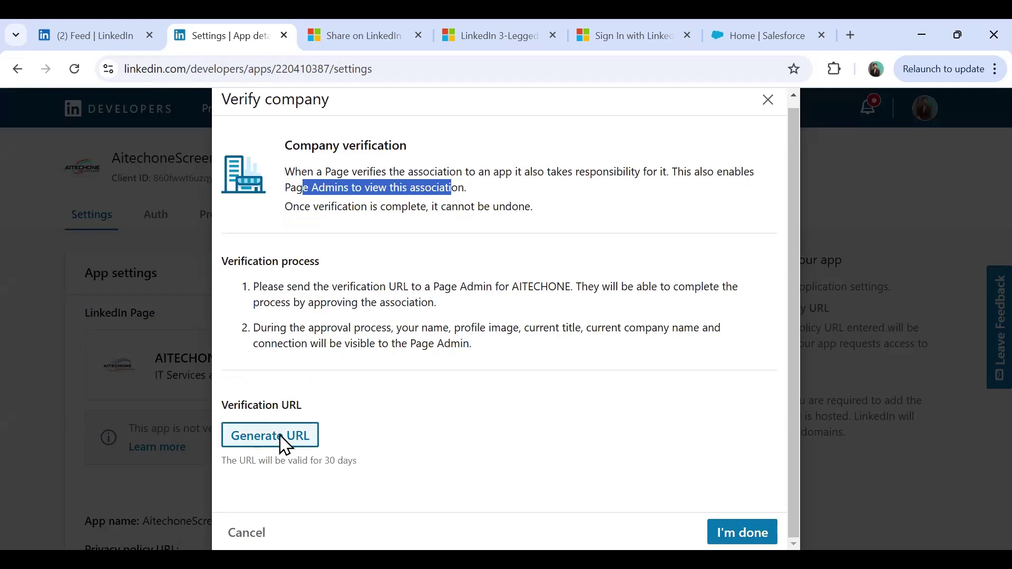
pyautogui.click(283, 445)
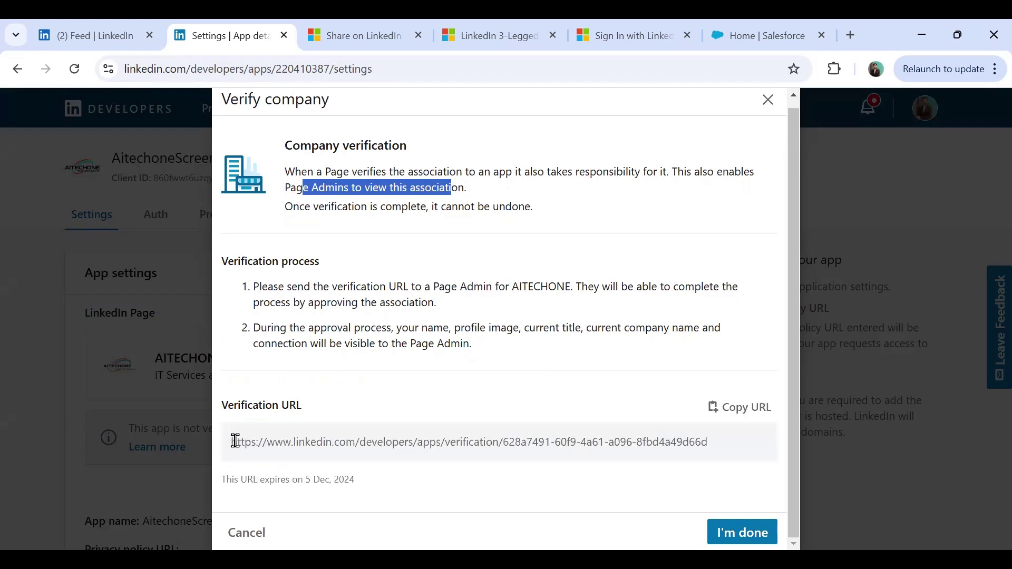
# Copy the generated company verification URL to the clipboard
pyautogui.hotkey('alt', 'Tab')
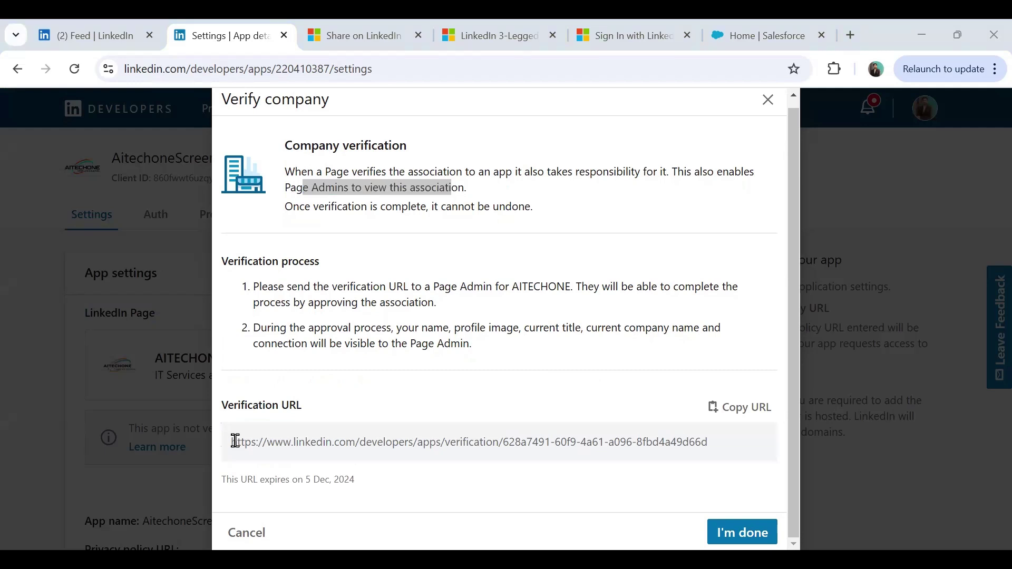
pyautogui.click(745, 419)
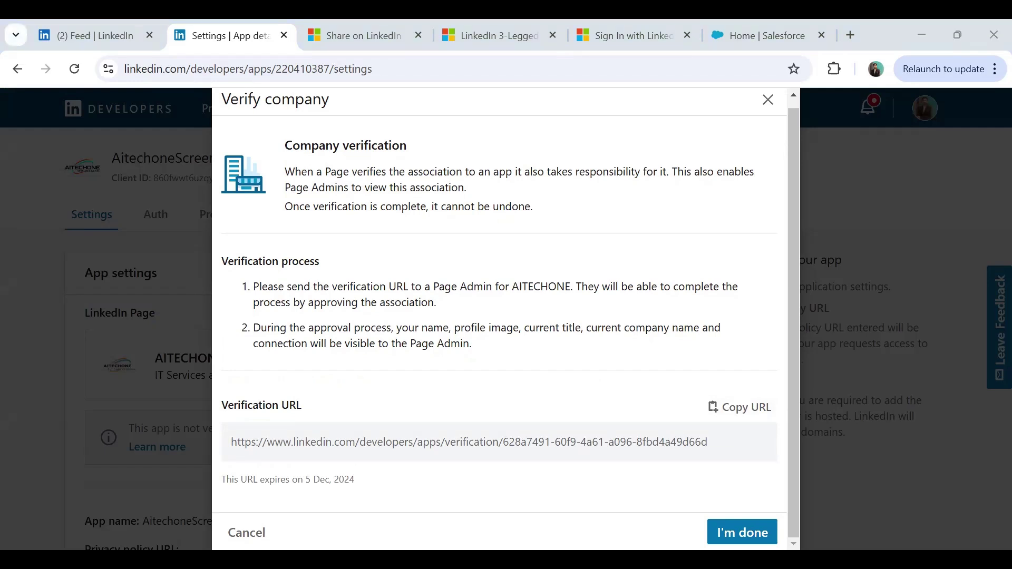
pyautogui.click(656, 274)
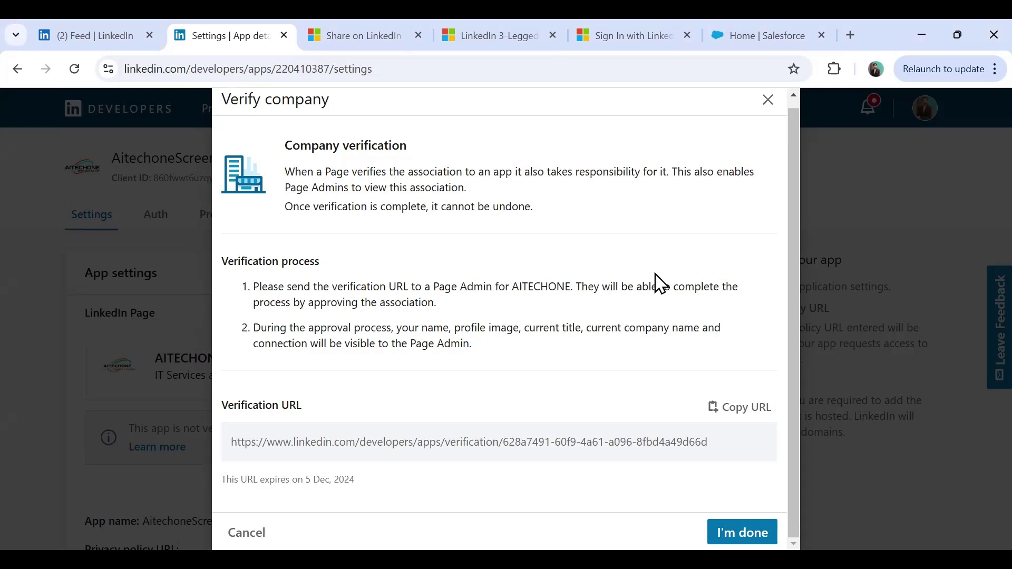
pyautogui.click(738, 414)
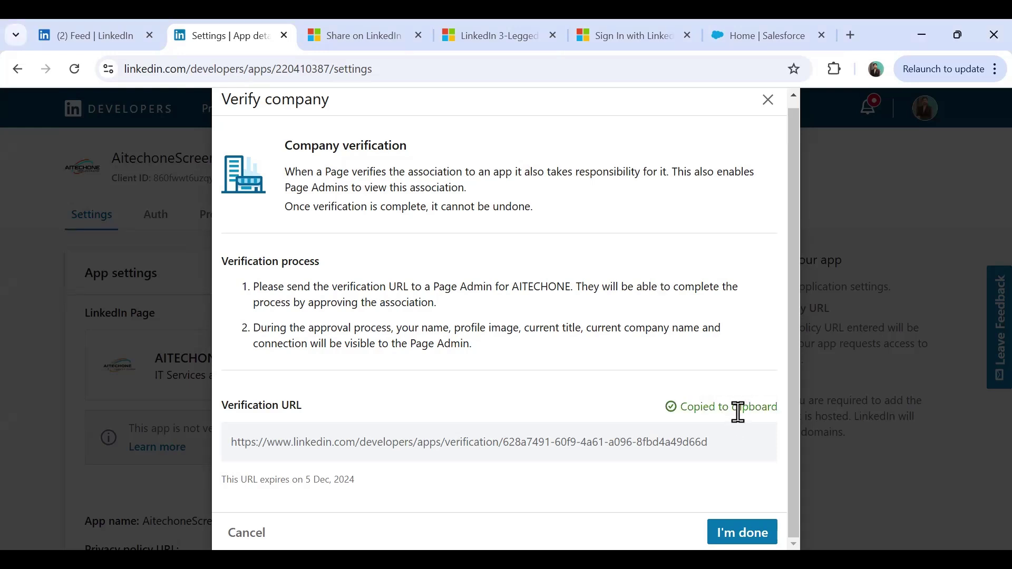
# Open the copied company verification URL in a new tab and approve AitechoneScreenFlowApp's association with the AITECHONE page
pyautogui.click(850, 35)
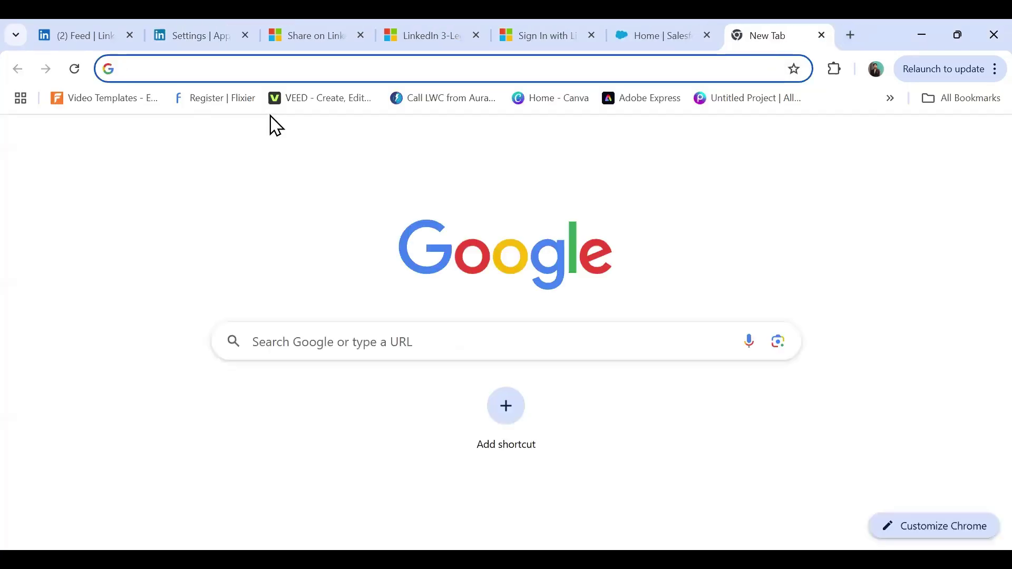
pyautogui.hotkey('ctrl', 'v')
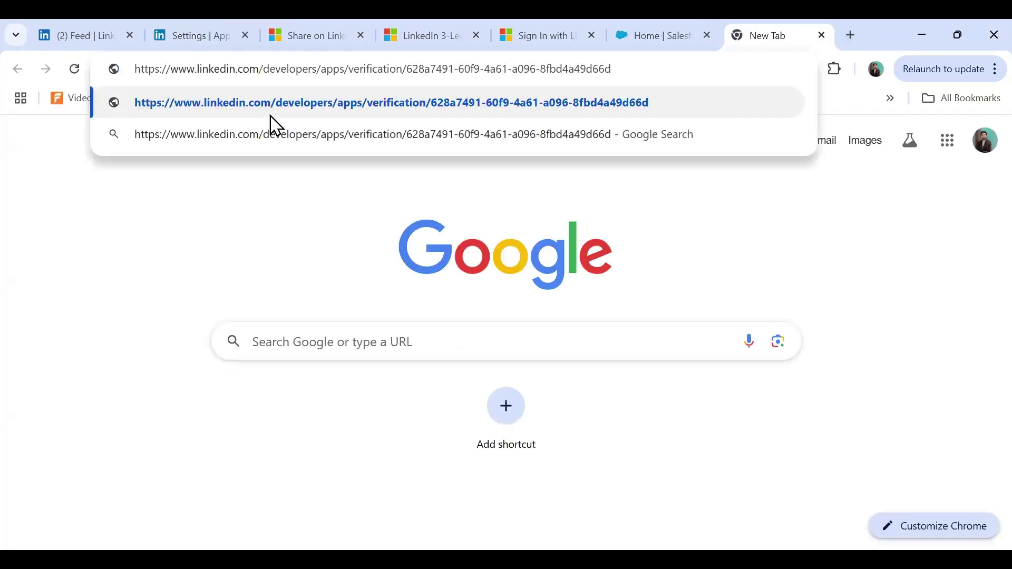
pyautogui.press('Return')
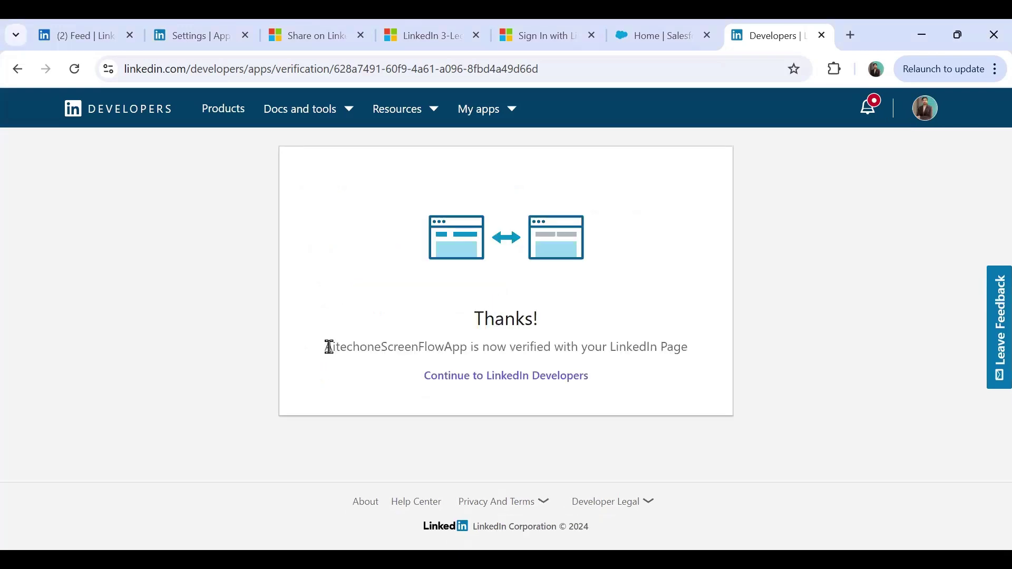
pyautogui.moveTo(328, 346); pyautogui.dragTo(690, 355)
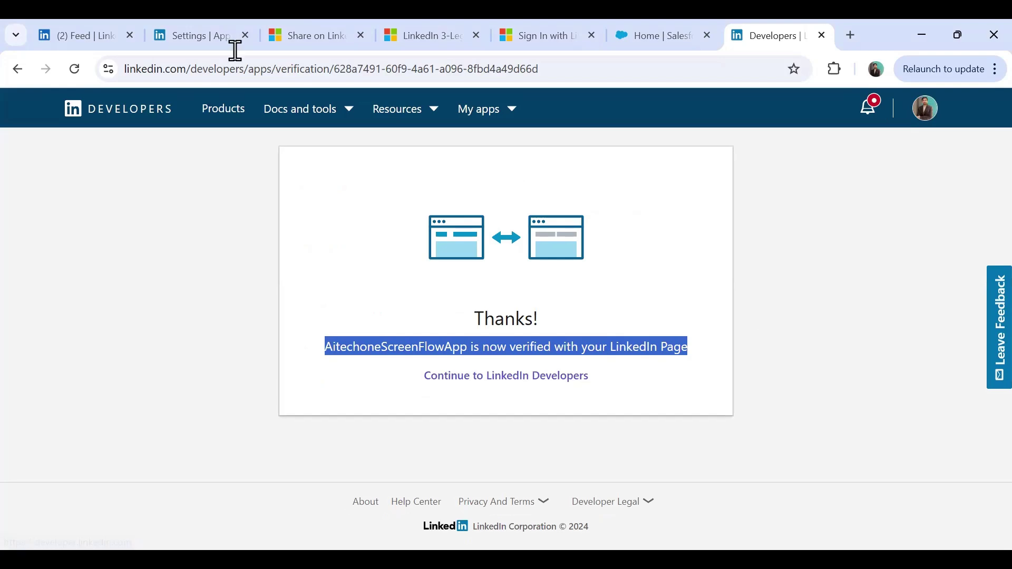
# Reload the app settings to check the AITECHONE page's verification status, and close the verification page
pyautogui.click(204, 33)
pyautogui.press('Return')
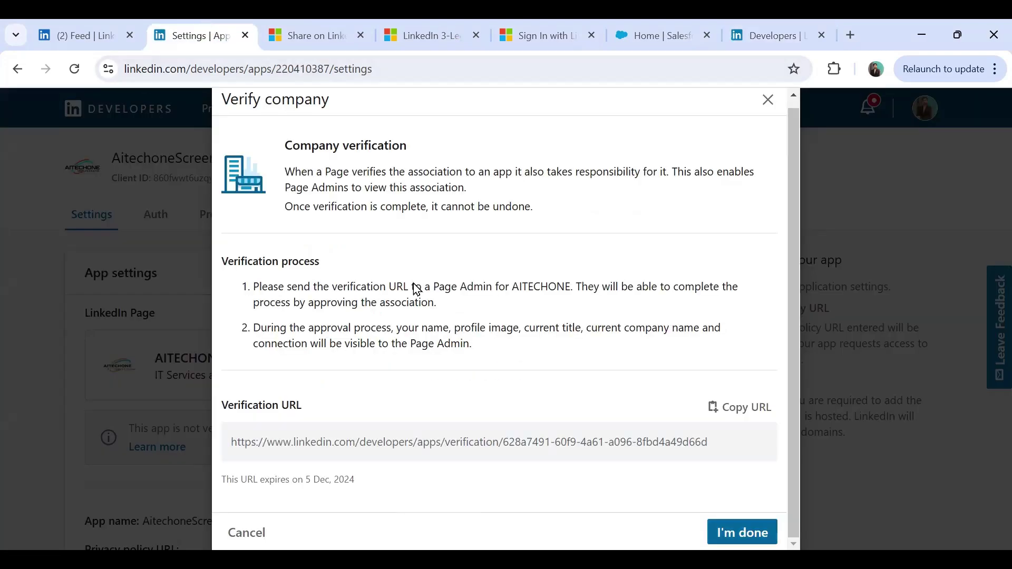
pyautogui.click(76, 70)
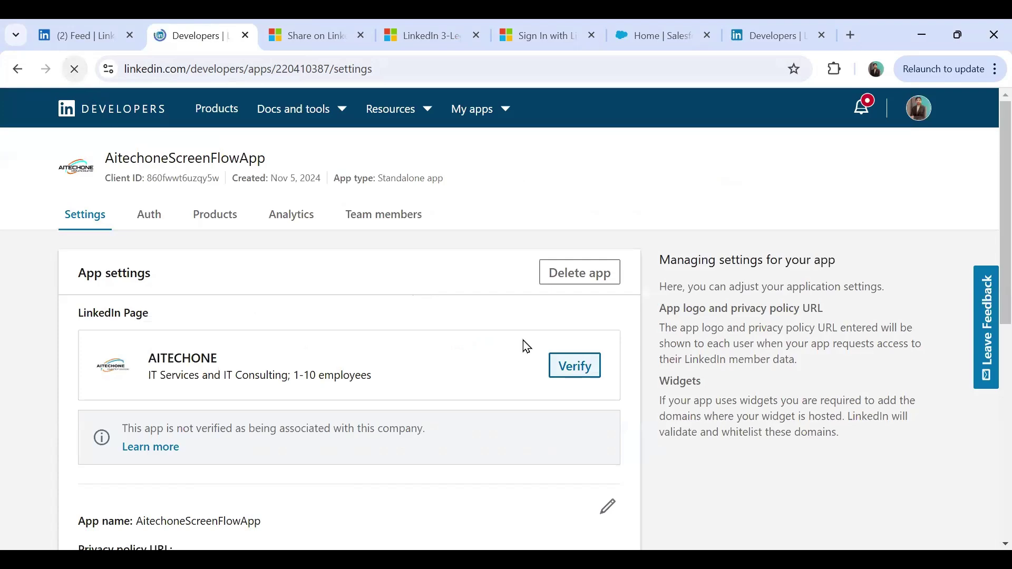
pyautogui.moveTo(515, 368); pyautogui.dragTo(605, 369)
pyautogui.click(780, 31)
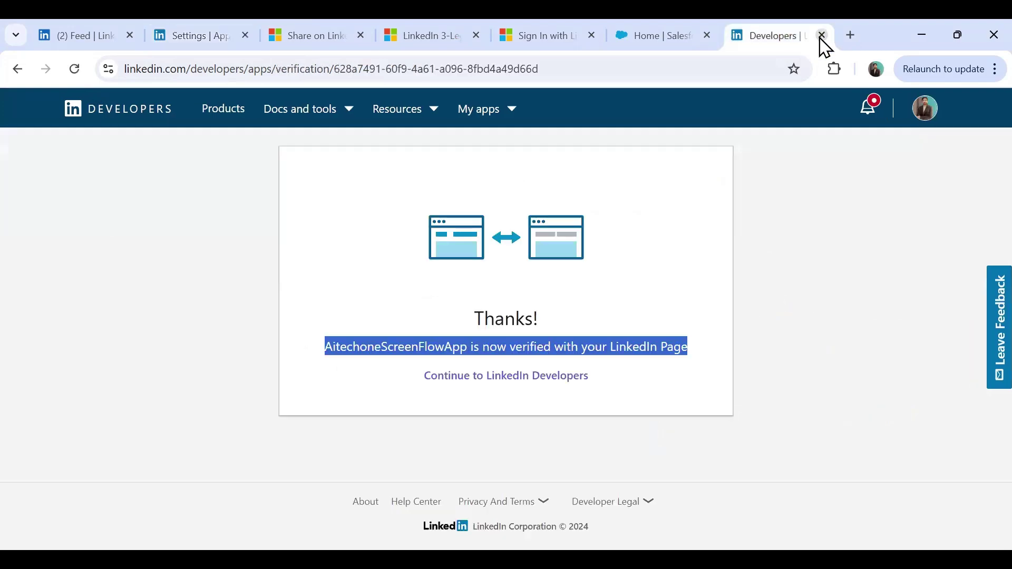
pyautogui.click(822, 35)
pyautogui.click(210, 32)
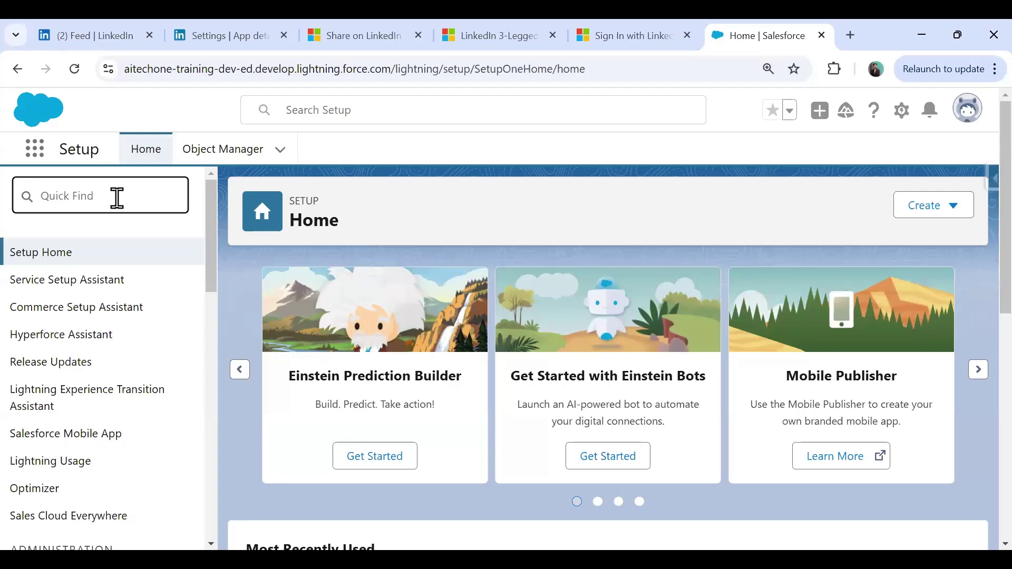
# Switch to Salesforce Setup, search for "Auth" and open Auth. Providers
pyautogui.write('Auth')
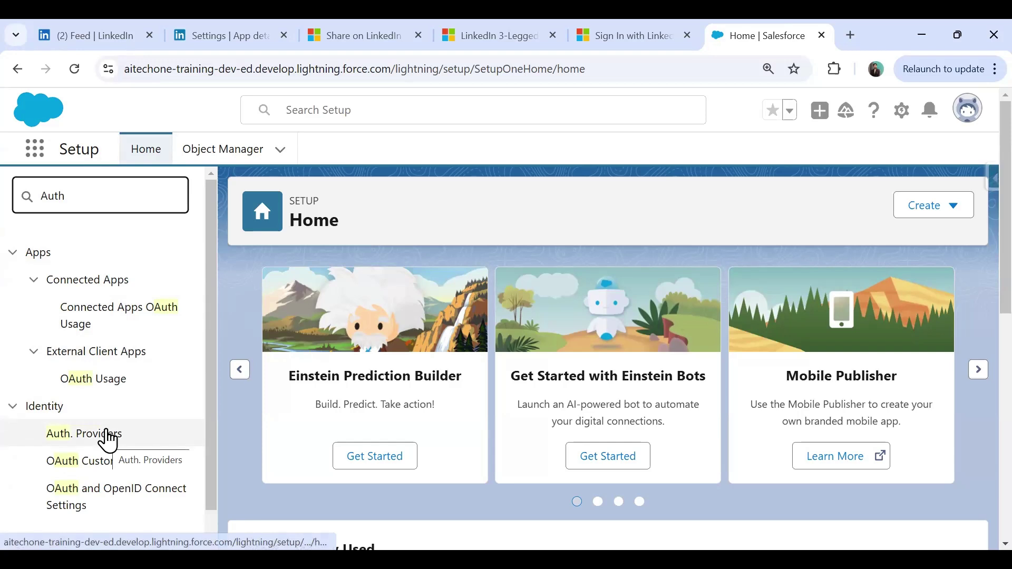
pyautogui.click(108, 441)
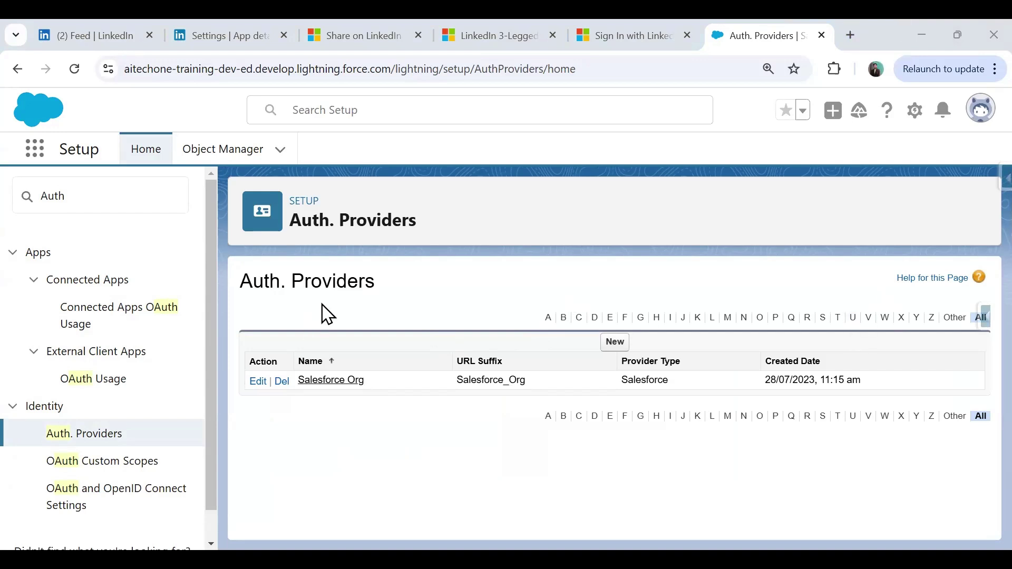
# Search Google for "What is Auth. Providers", read the definition, and close the search page
pyautogui.tripleClick(311, 281)
pyautogui.rightClick(311, 283)
pyautogui.press('Escape')
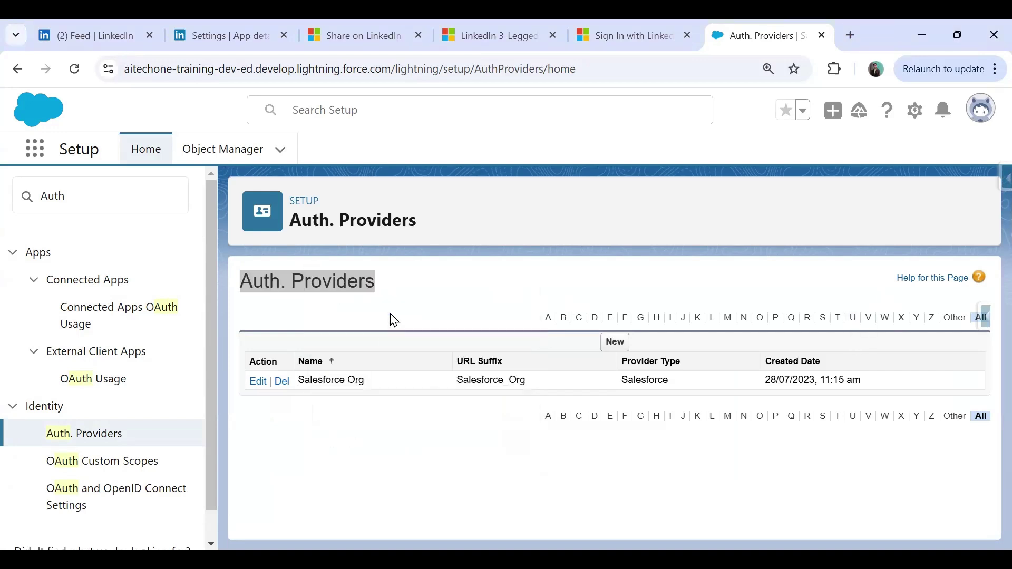
pyautogui.moveTo(316, 281); pyautogui.dragTo(710, 49)
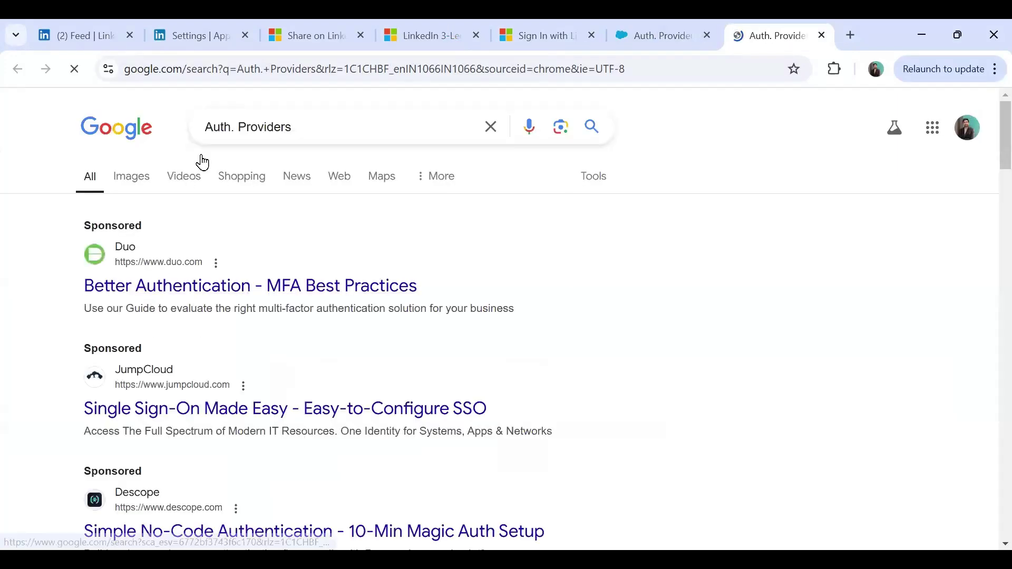
pyautogui.click(227, 141)
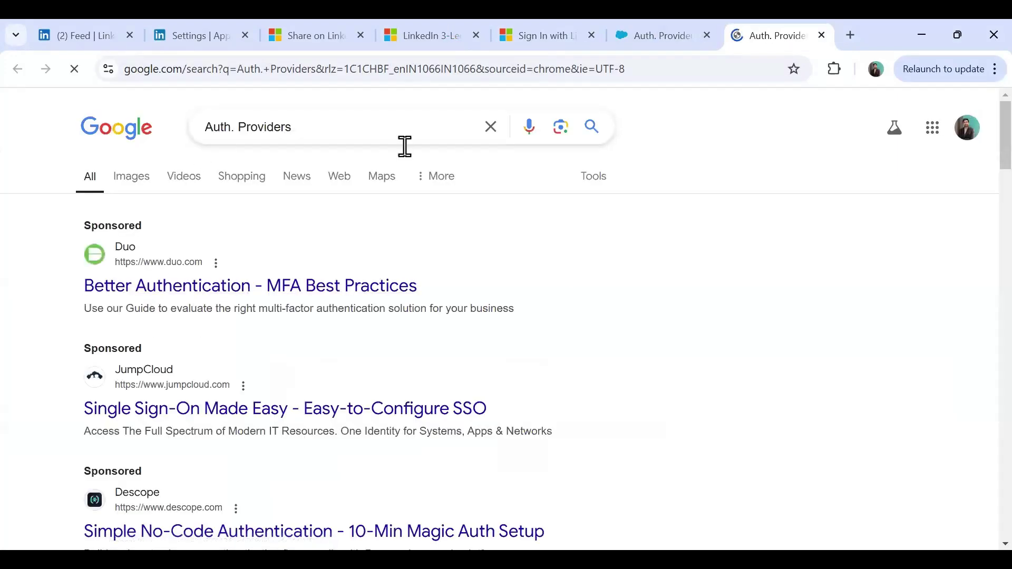
pyautogui.press('Home')
pyautogui.write('What is')
pyautogui.press('Return')
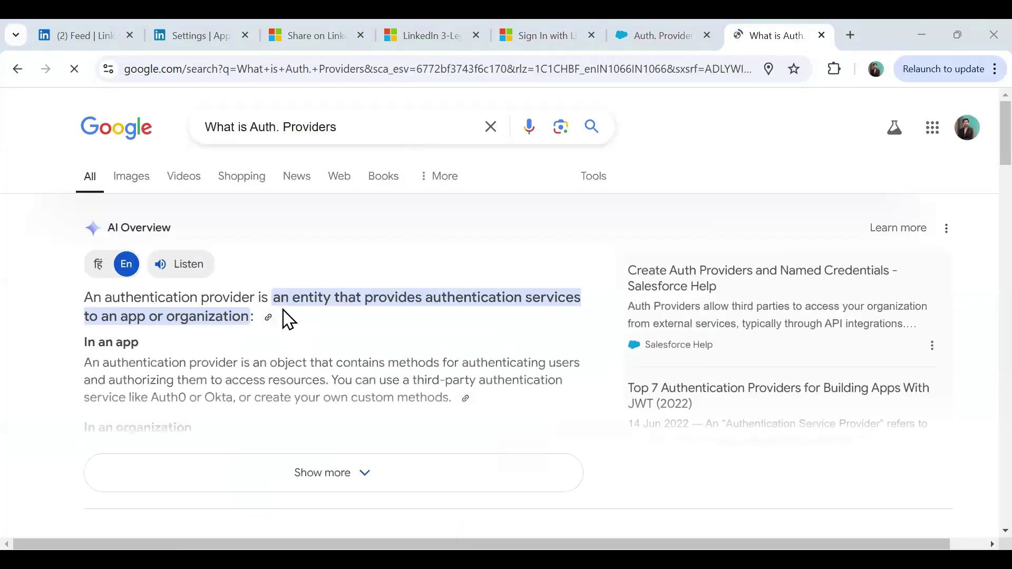
pyautogui.moveTo(364, 299); pyautogui.dragTo(568, 301)
pyautogui.moveTo(88, 319); pyautogui.dragTo(217, 325)
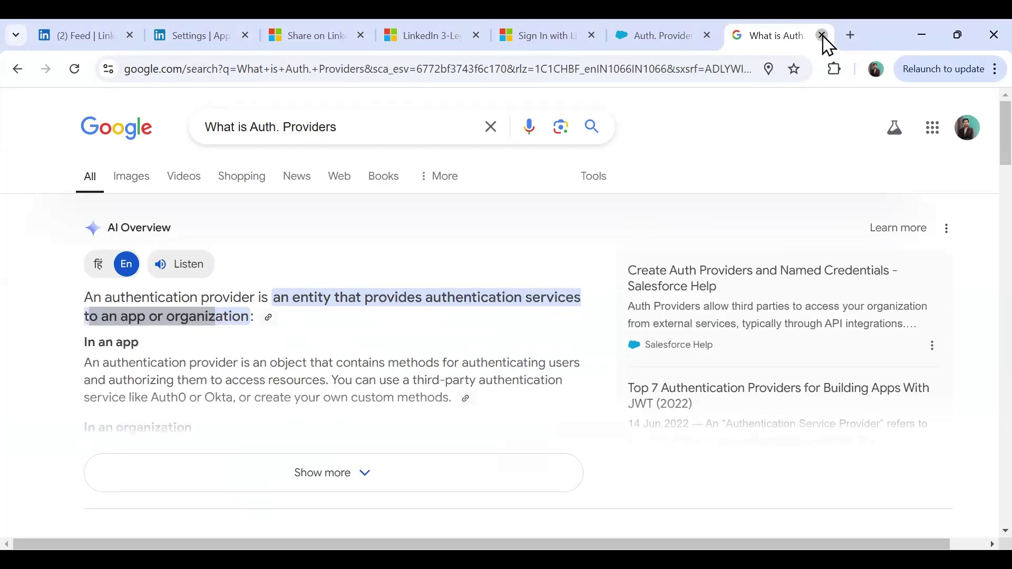
pyautogui.click(823, 36)
# Start a new auth provider of type LinkedIn, with LinkedInAuthProvider as both its name and URL suffix
pyautogui.click(615, 342)
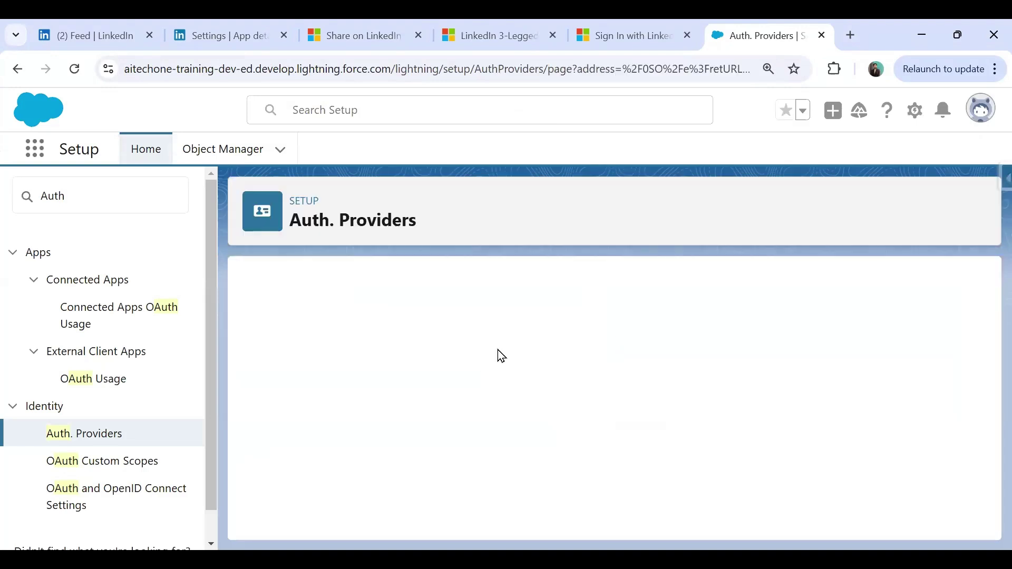
pyautogui.click(453, 360)
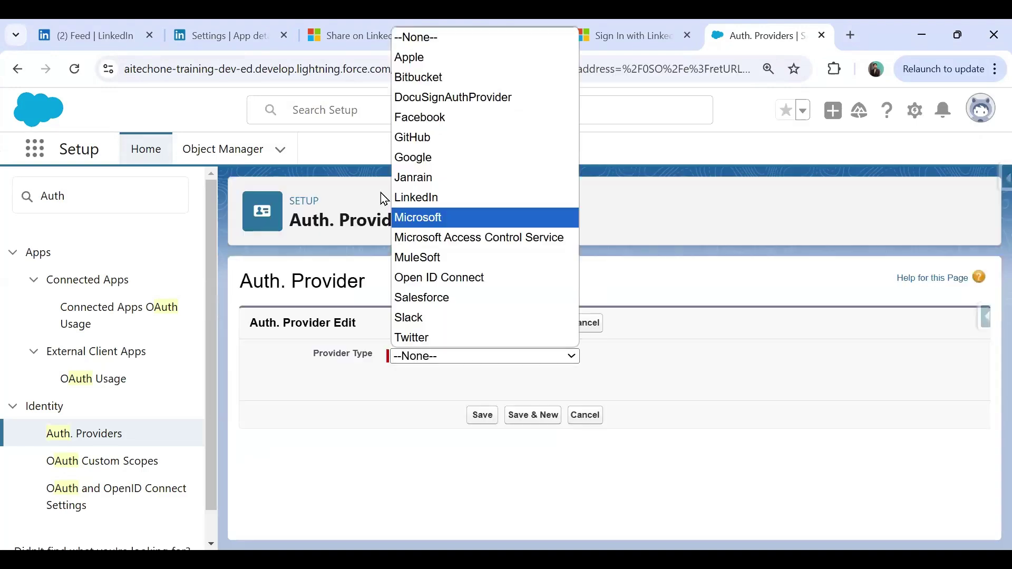
pyautogui.click(444, 199)
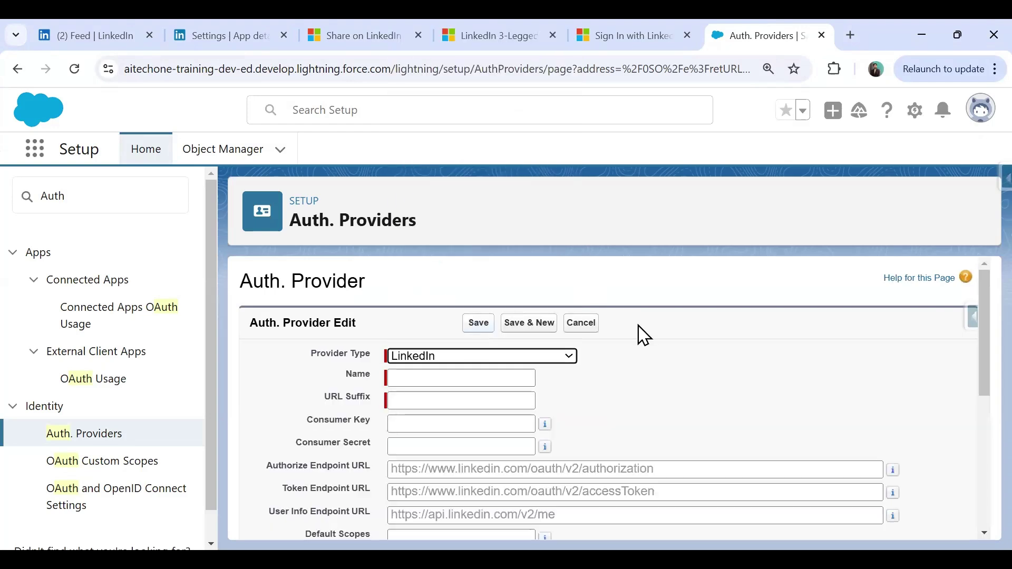
pyautogui.click(431, 378)
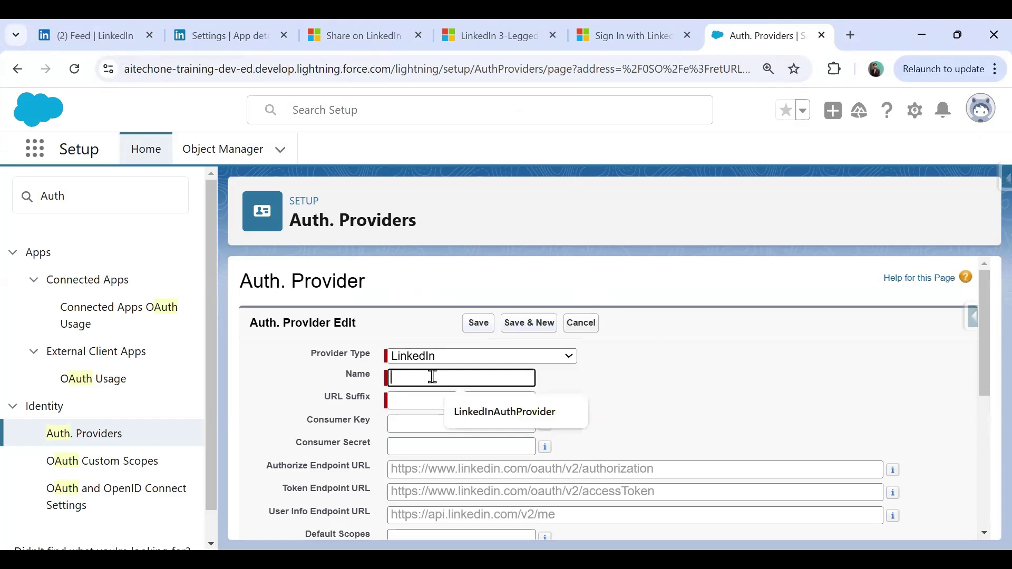
pyautogui.click(485, 417)
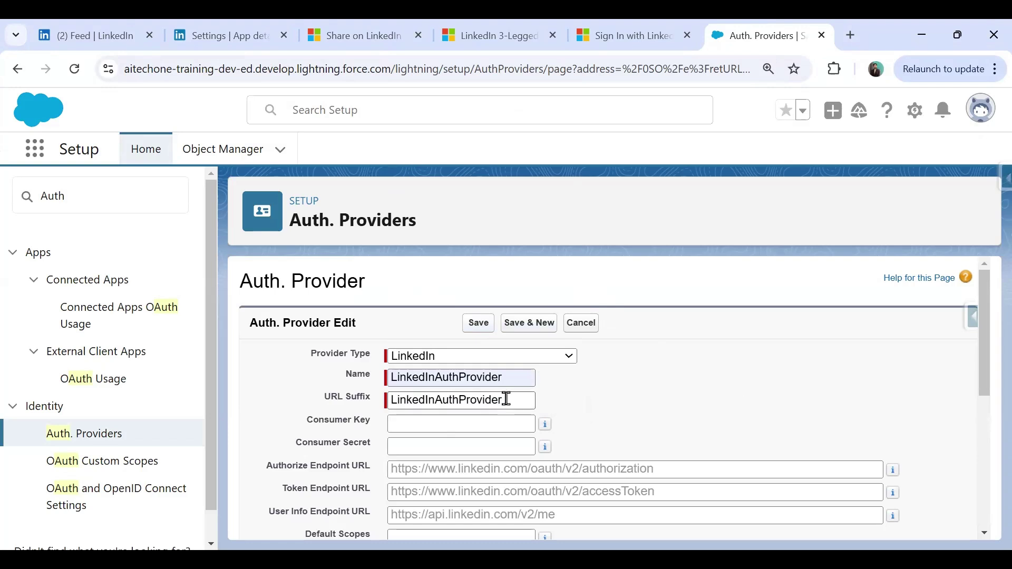
pyautogui.click(409, 425)
pyautogui.hotkey('ctrl', 'v')
pyautogui.click(670, 404)
pyautogui.scroll(-1, 585, 409)
pyautogui.scroll(1, 589, 409)
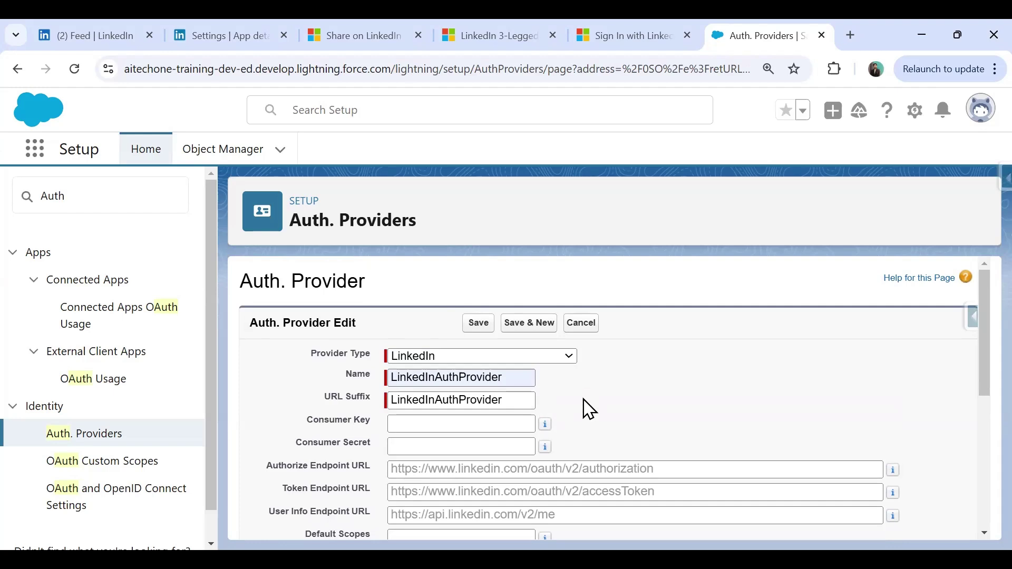
# Open AitechoneScreenFlowApp's authentication credentials in LinkedIn Developers and reveal the primary client secret
pyautogui.click(230, 36)
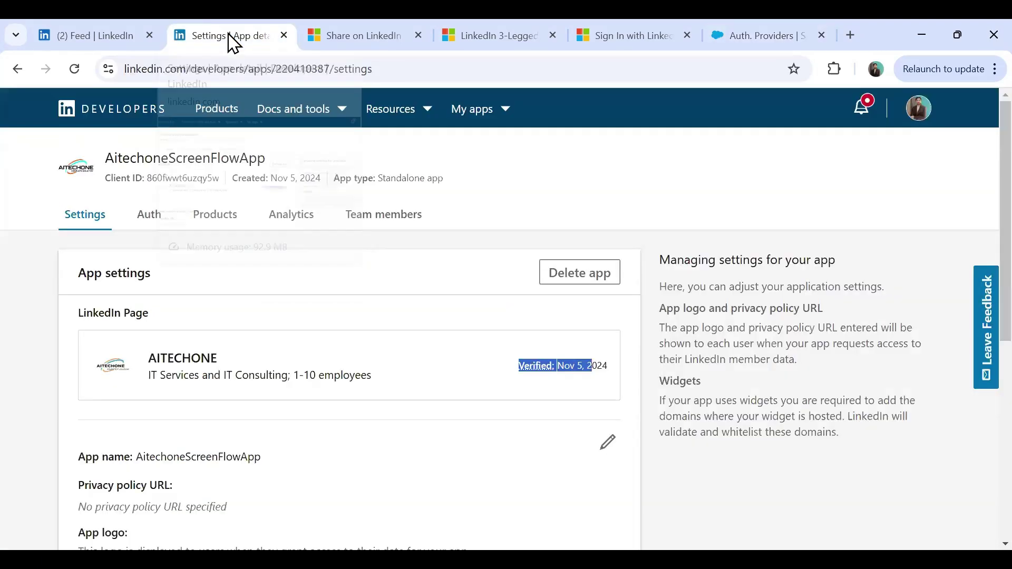
pyautogui.click(145, 222)
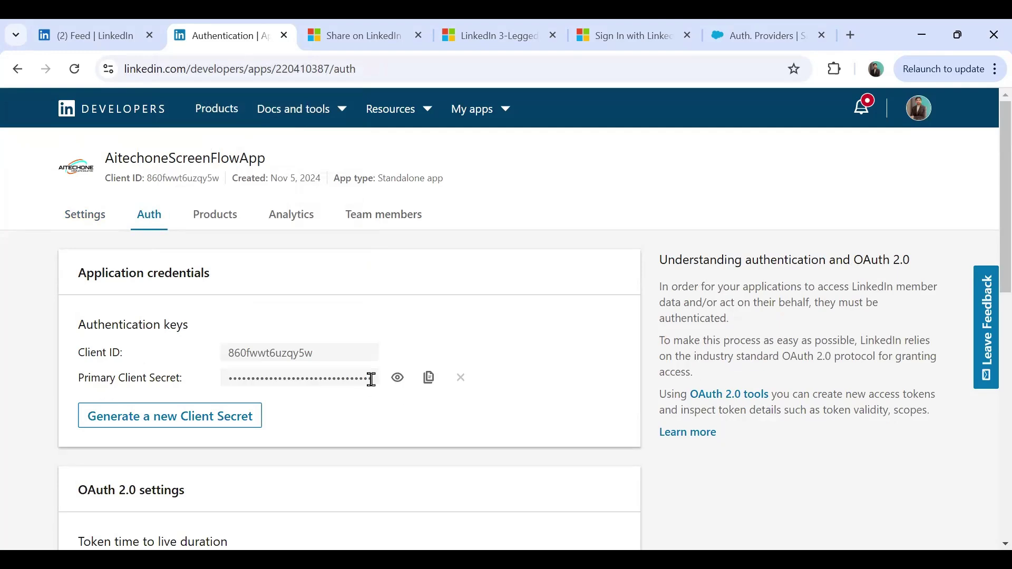
pyautogui.click(399, 379)
# Copy the LinkedIn app's client ID into the Consumer Key of the Salesforce auth provider
pyautogui.doubleClick(270, 354)
pyautogui.click(759, 36)
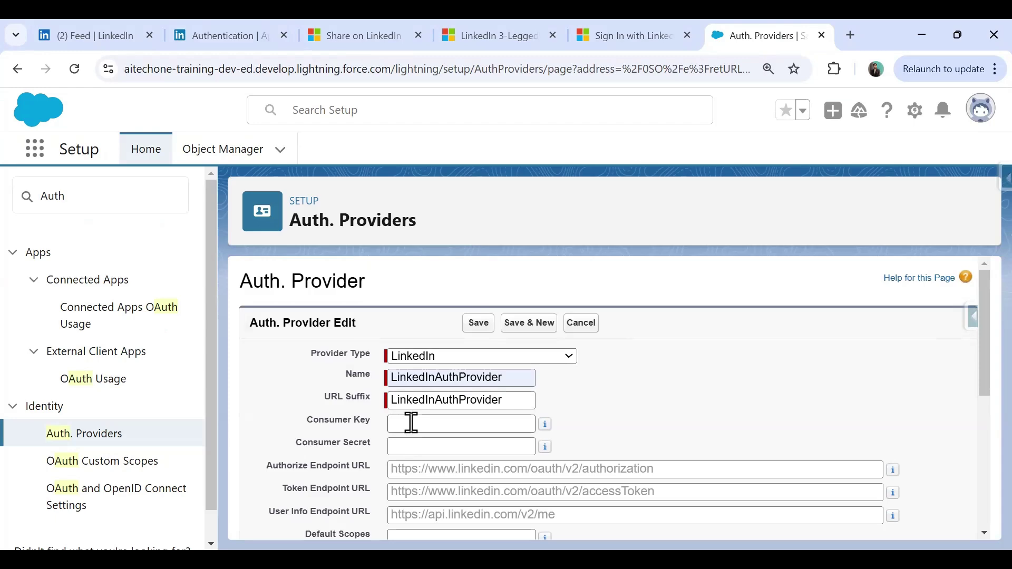
pyautogui.click(238, 38)
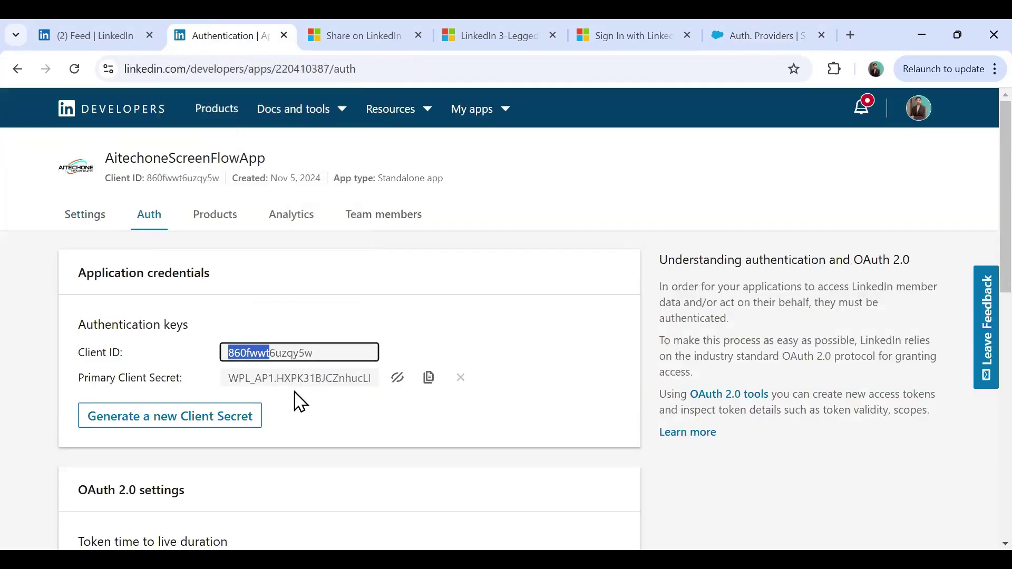
pyautogui.hotkey('ctrl', '9')
pyautogui.hotkey('ctrl', '2')
pyautogui.moveTo(323, 359); pyautogui.dragTo(206, 372)
pyautogui.hotkey('ctrl', 'c')
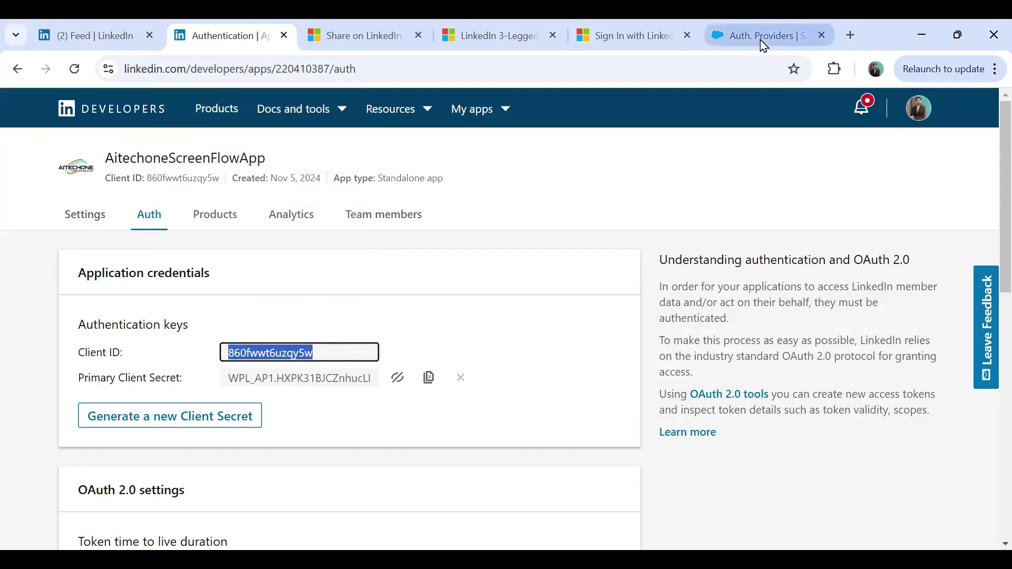
pyautogui.click(764, 47)
pyautogui.click(421, 424)
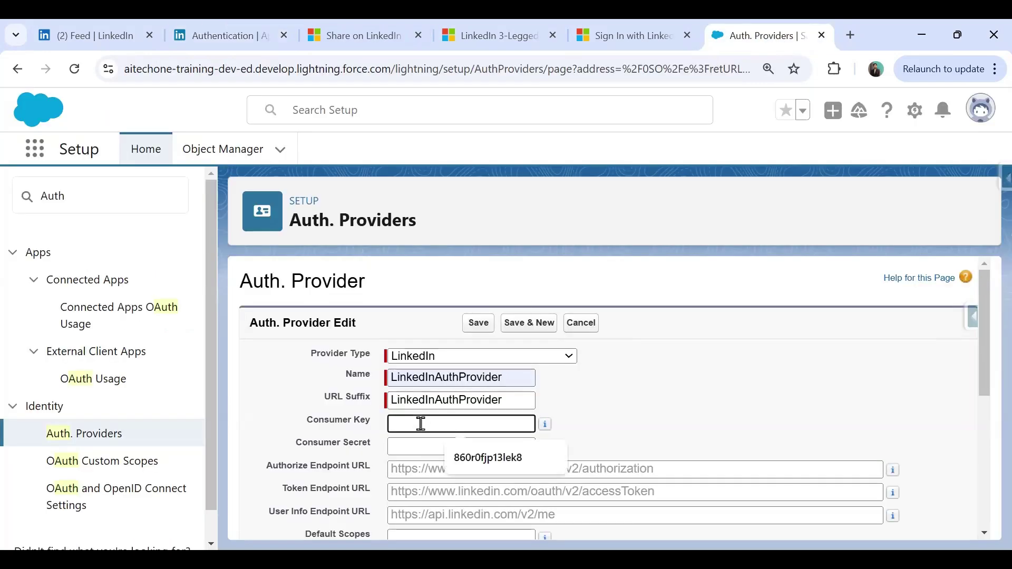
pyautogui.hotkey('ctrl', 'v')
# Copy the LinkedIn app's primary client secret into the auth provider's Consumer Secret and compare it with the source
pyautogui.click(219, 29)
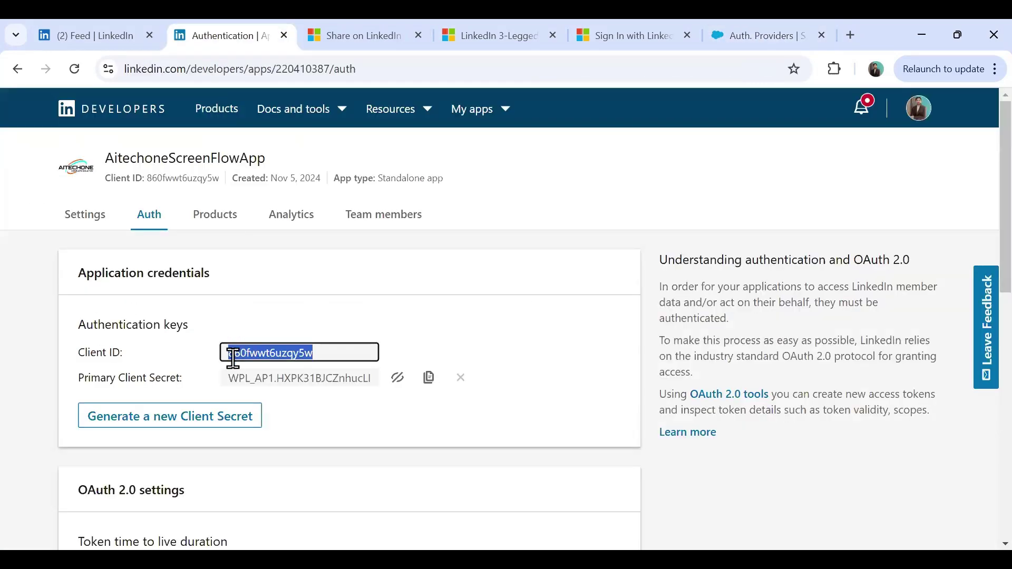
pyautogui.click(425, 385)
pyautogui.click(767, 35)
pyautogui.click(425, 446)
pyautogui.hotkey('ctrl', 'v')
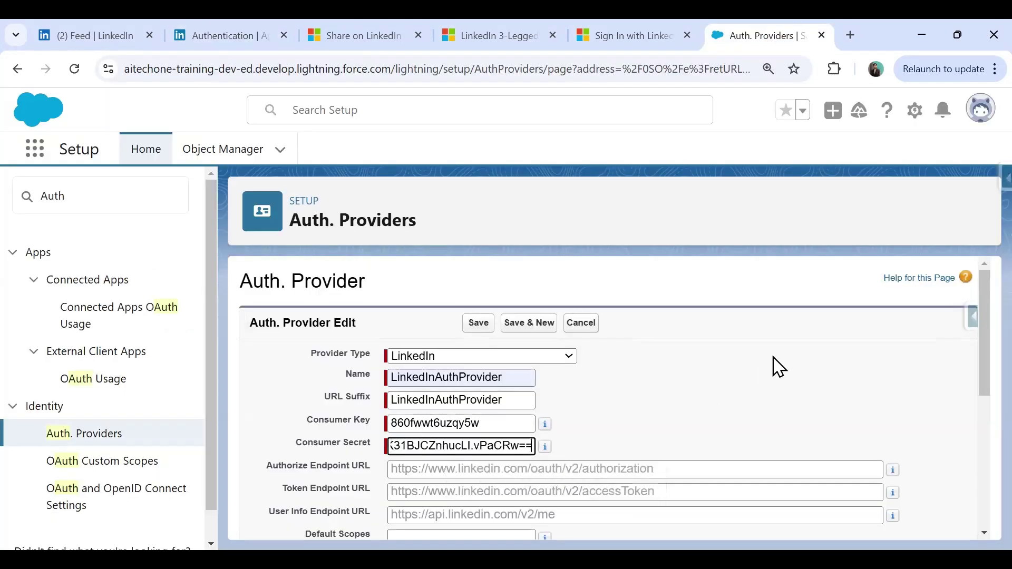
pyautogui.click(227, 35)
pyautogui.moveTo(355, 377); pyautogui.dragTo(376, 379)
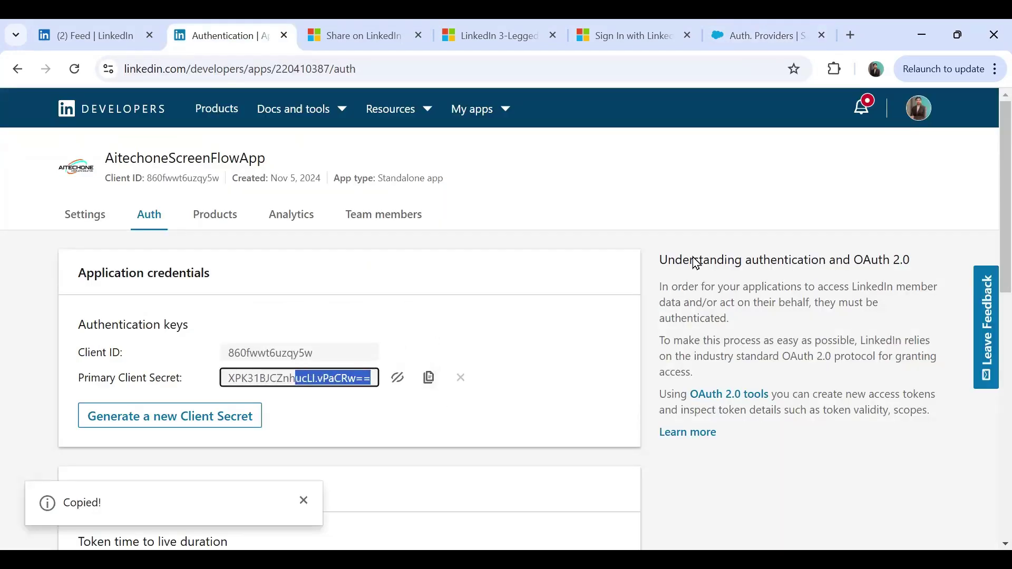
pyautogui.click(746, 27)
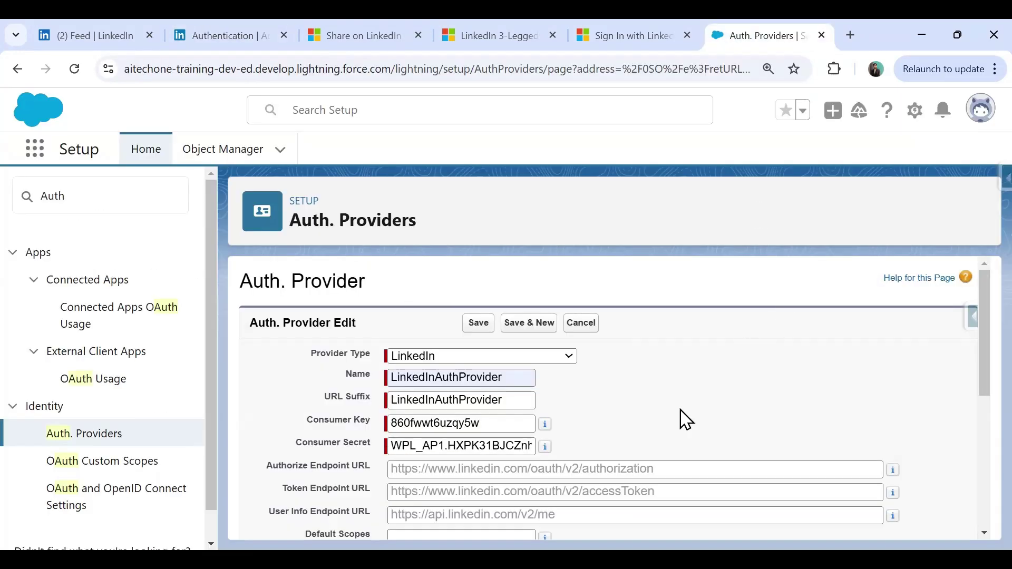
# Check the endpoints of the Sign In with LinkedIn using OpenID Connect product among AitechoneScreenFlowApp's added products in LinkedIn Developers
pyautogui.scroll(-1, 686, 420)
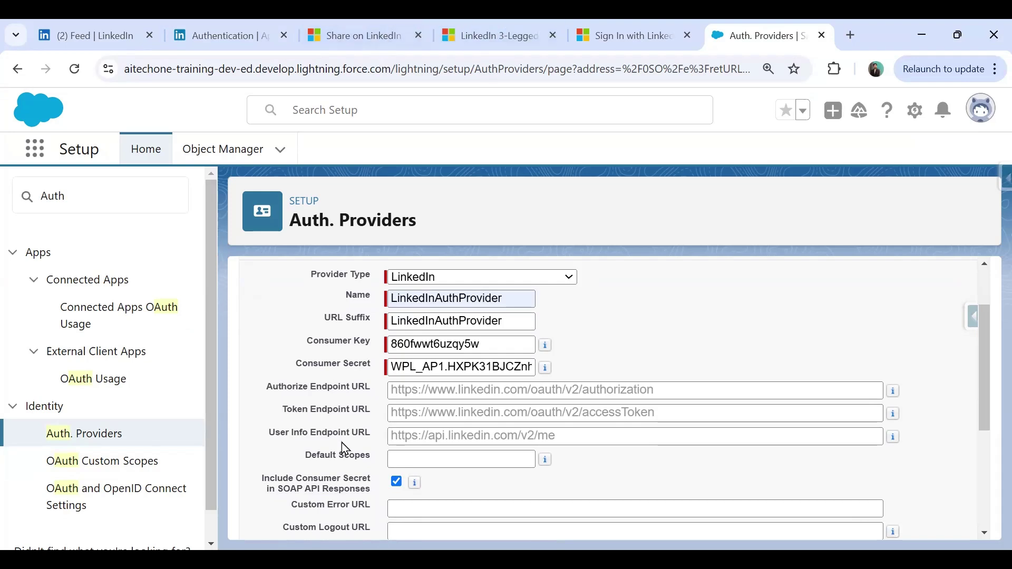
pyautogui.click(252, 33)
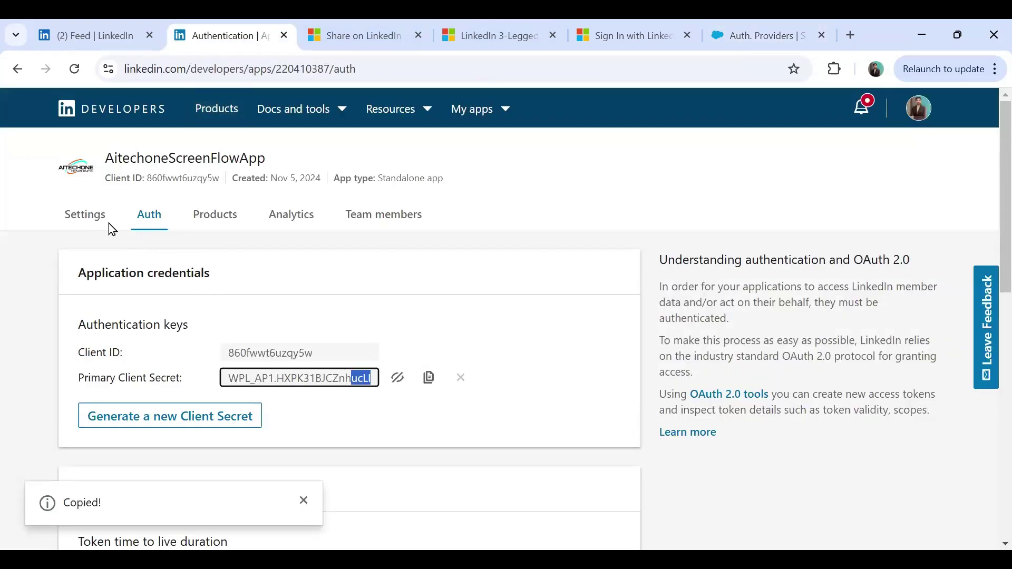
pyautogui.click(213, 217)
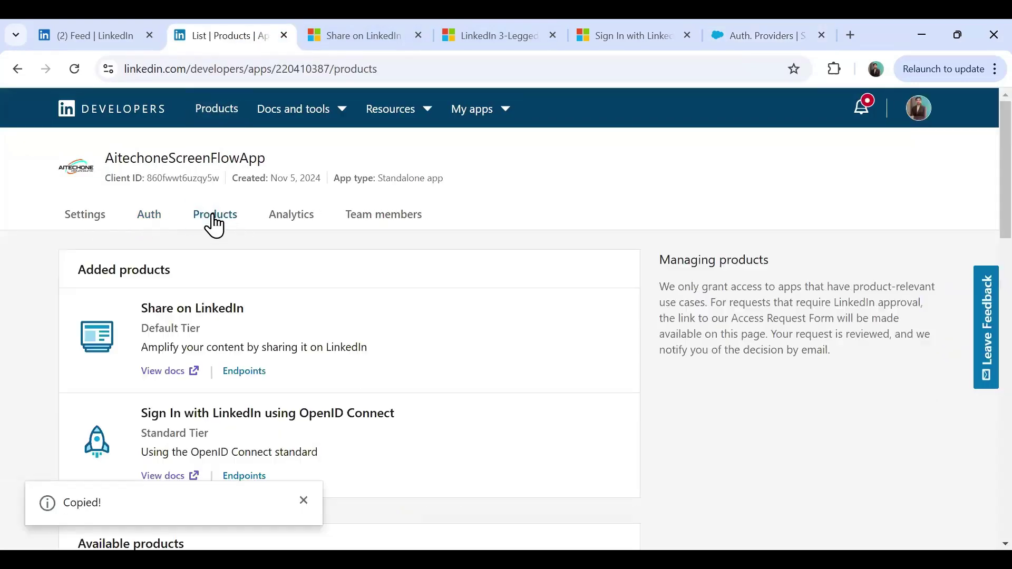
pyautogui.scroll(-1, 272, 391)
pyautogui.scroll(-2, 264, 380)
pyautogui.moveTo(149, 255); pyautogui.dragTo(396, 275)
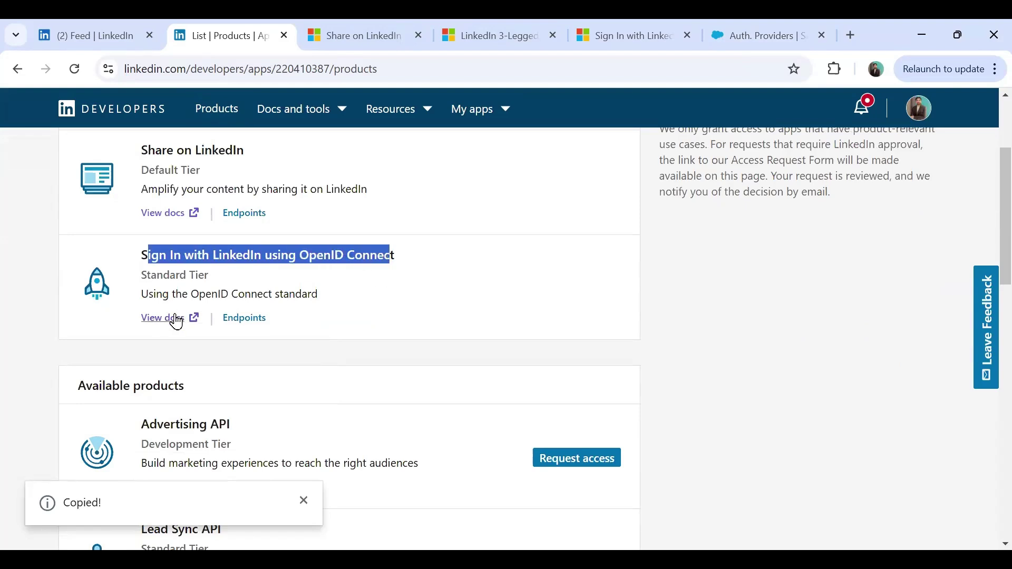
pyautogui.click(246, 319)
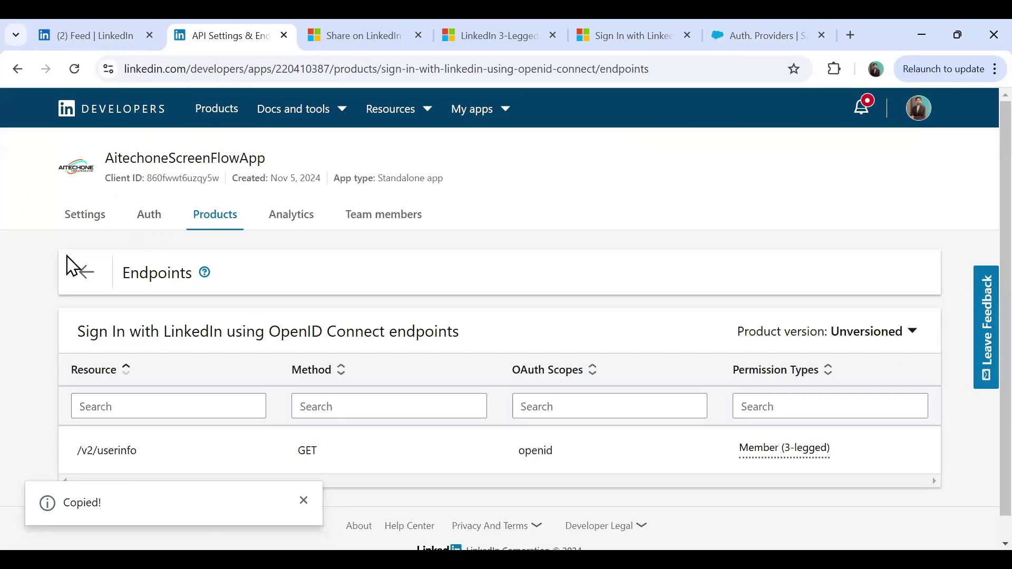
pyautogui.click(86, 272)
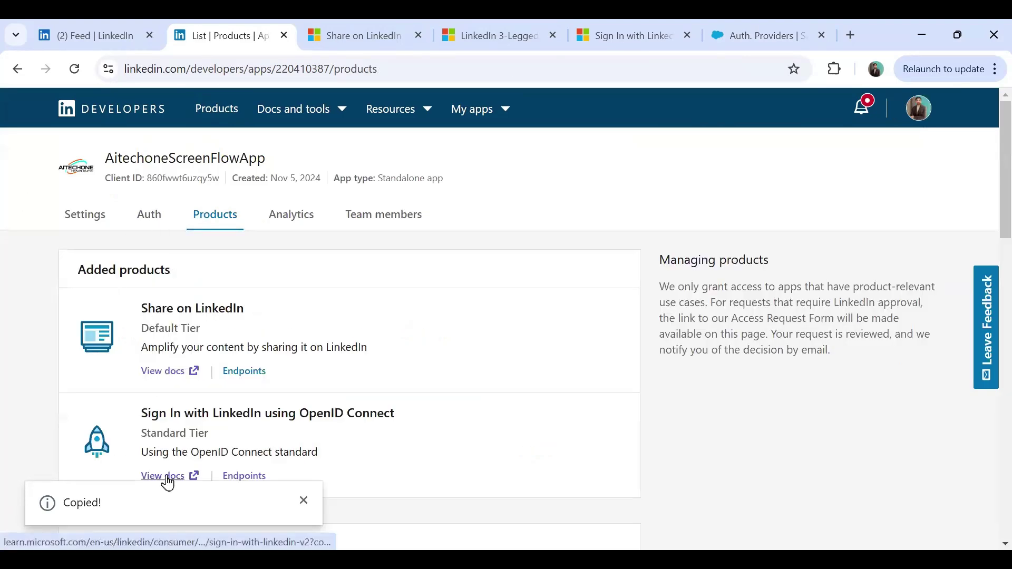
# Close the open OpenID Connect documentation and look through the Share on LinkedIn and 3-legged OAuth pages for endpoint information
pyautogui.click(609, 31)
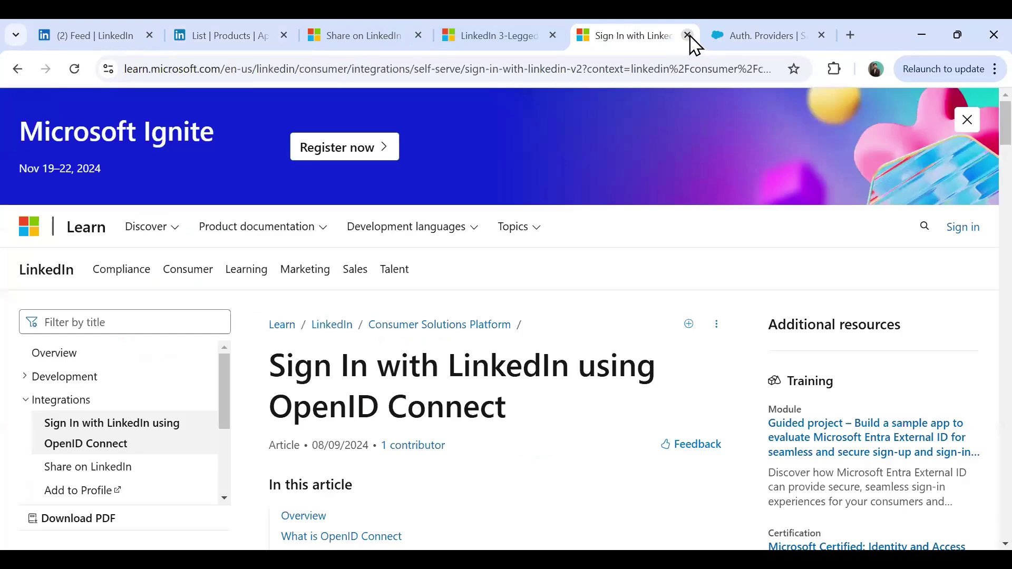
pyautogui.click(725, 36)
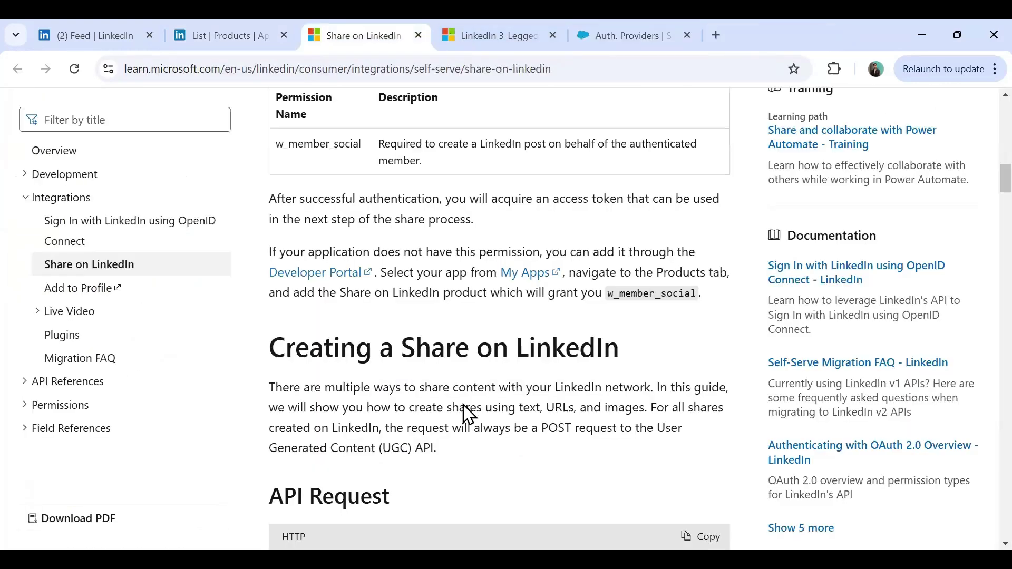
pyautogui.scroll(-3, 464, 414)
pyautogui.scroll(-6, 464, 403)
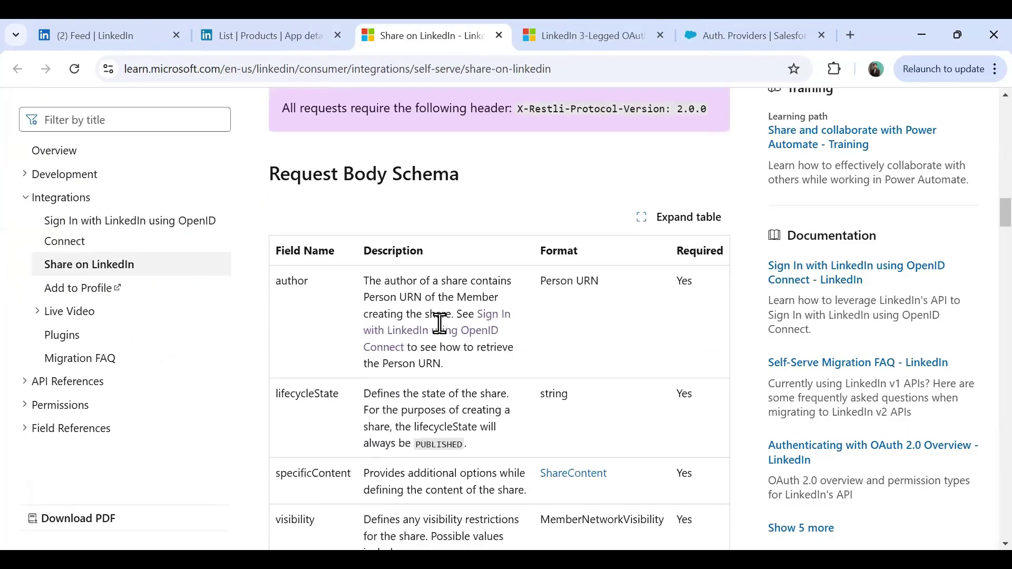
pyautogui.click(605, 30)
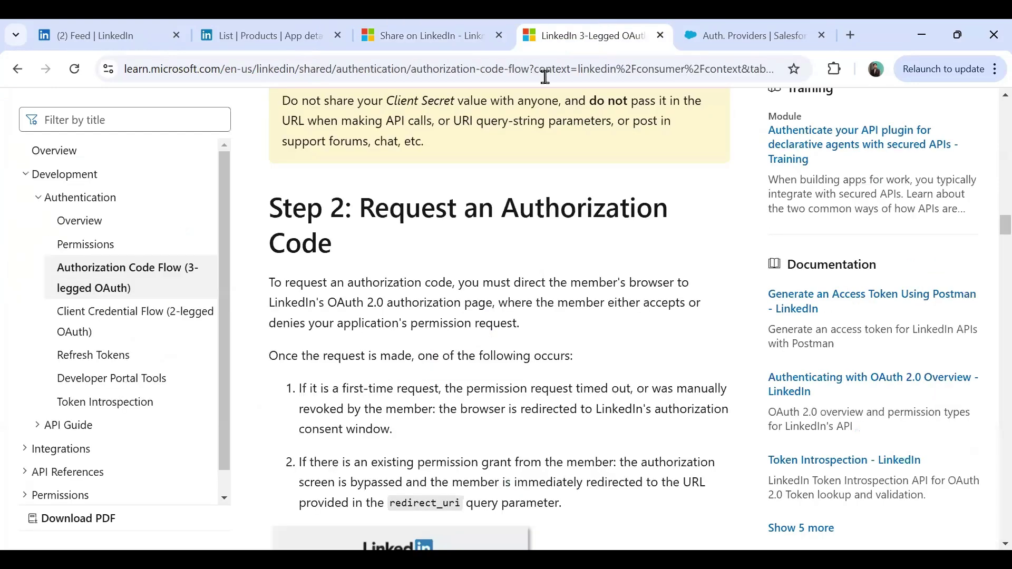
pyautogui.click(305, 34)
# Open the documentation of the Sign In with LinkedIn using OpenID Connect product and examine its scopes and API requests for endpoint URLs
pyautogui.click(161, 475)
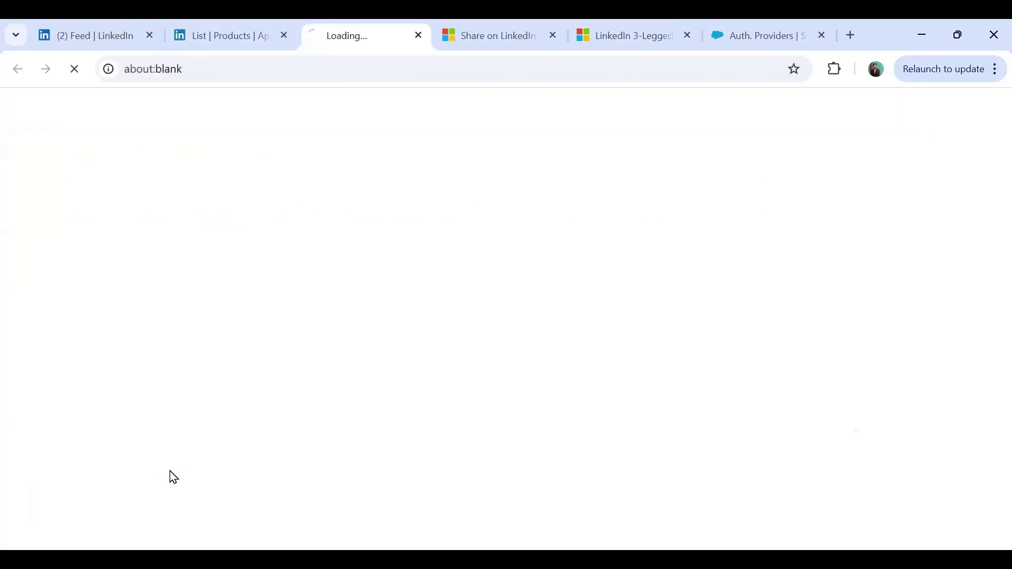
pyautogui.scroll(-8, 447, 323)
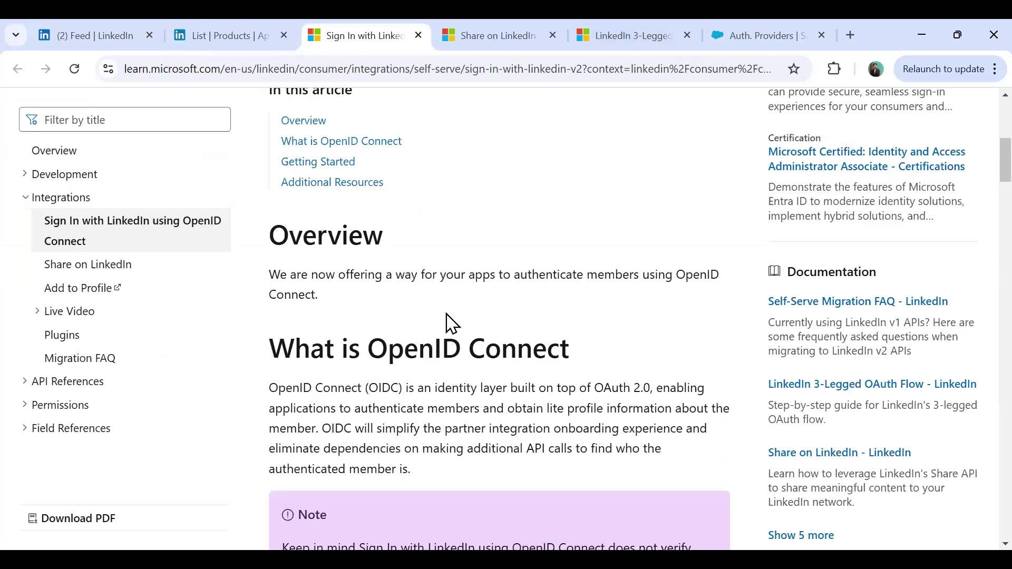
pyautogui.scroll(-6, 446, 311)
pyautogui.scroll(-3, 446, 312)
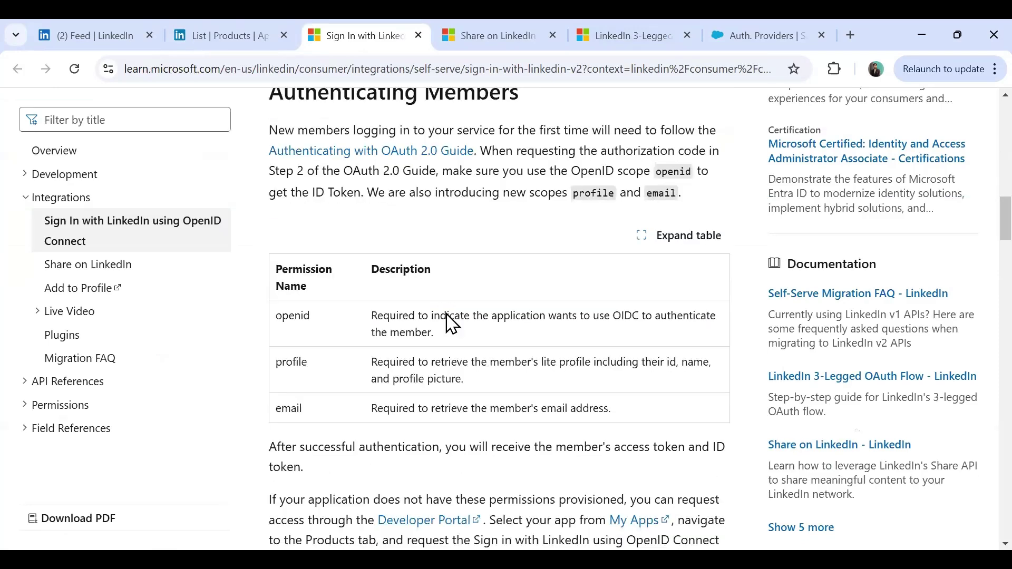
pyautogui.scroll(-20, 448, 322)
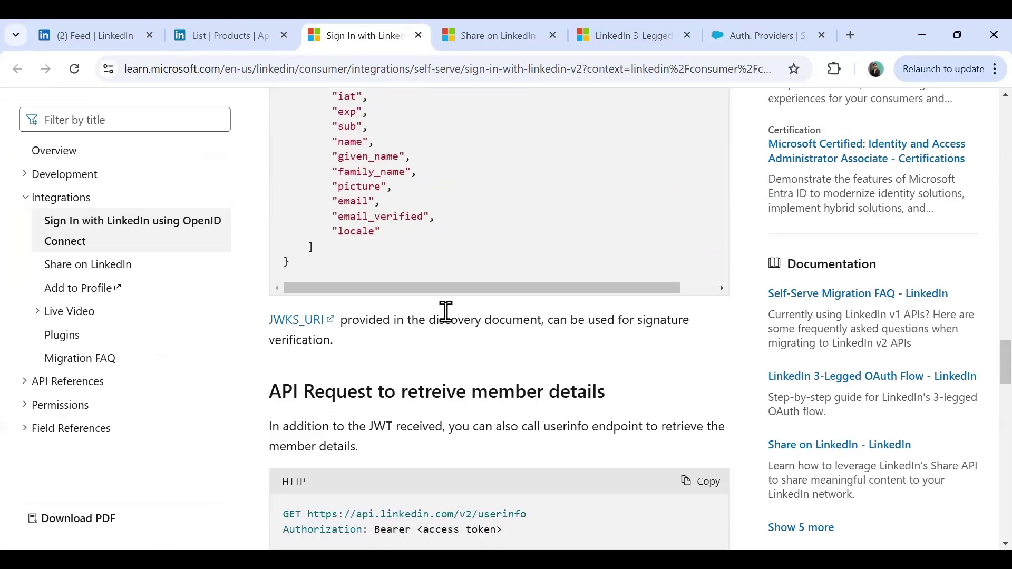
pyautogui.scroll(-18, 446, 312)
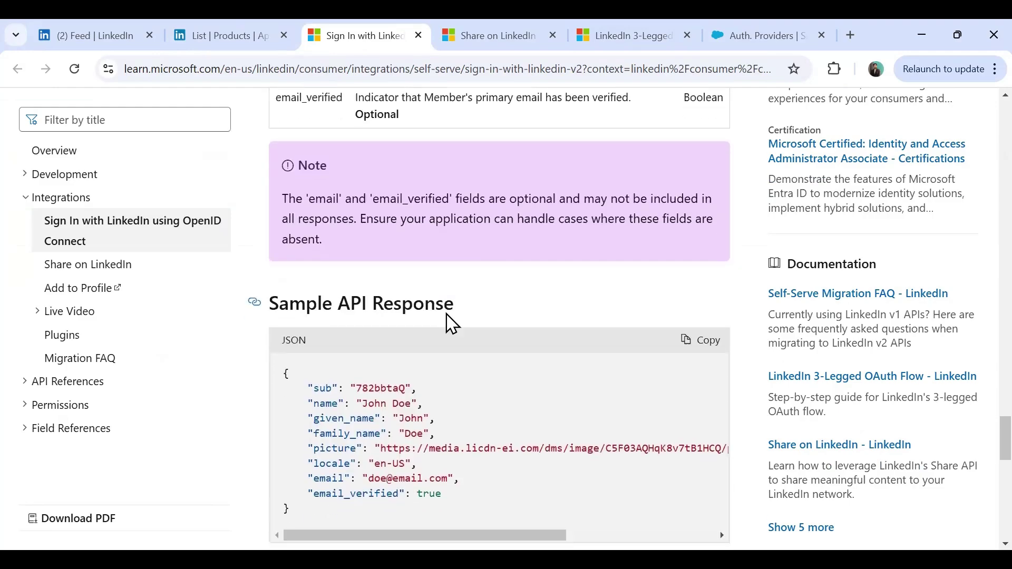
pyautogui.scroll(-11, 446, 312)
pyautogui.scroll(18, 447, 315)
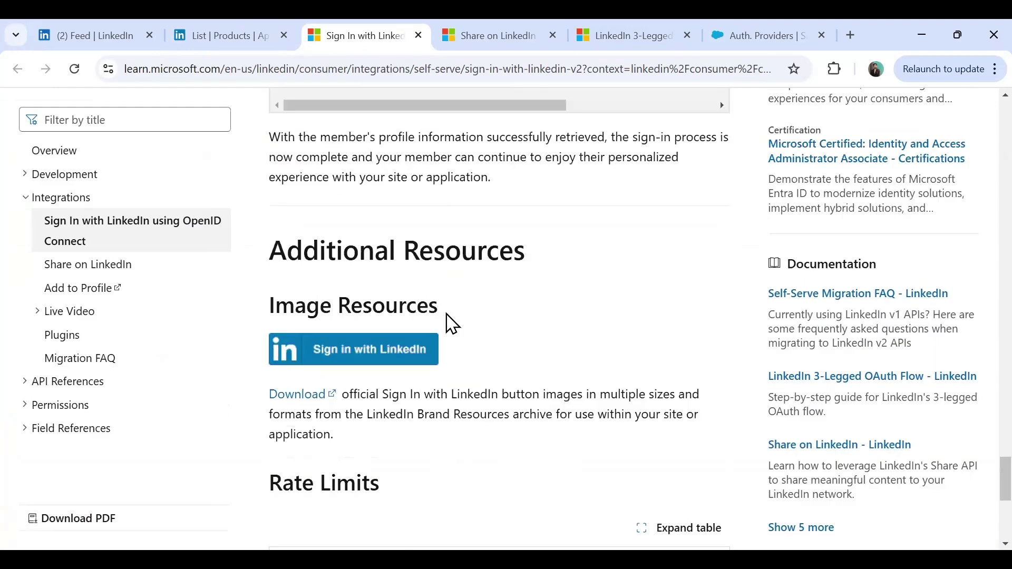
pyautogui.scroll(14, 446, 314)
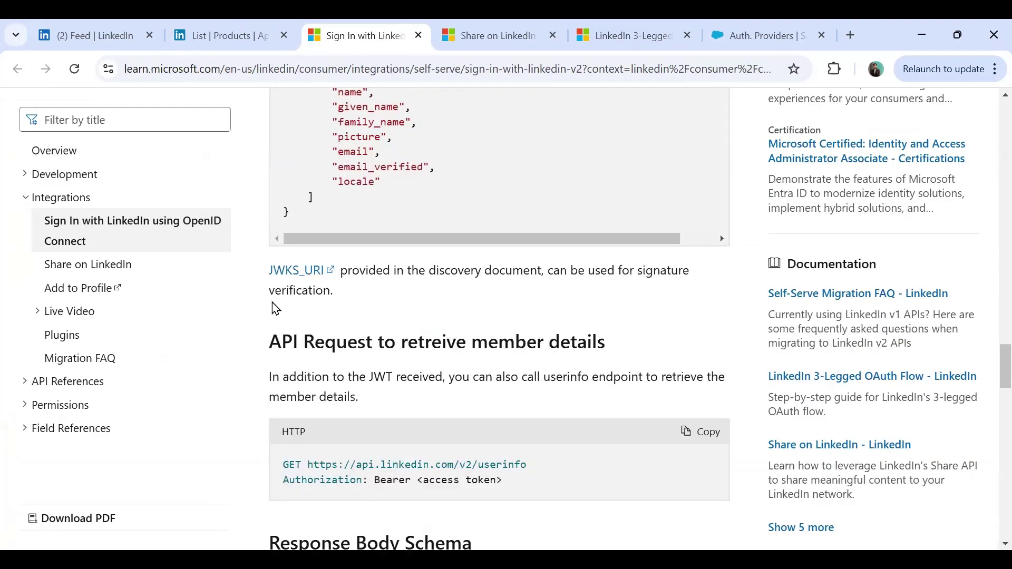
# Open the Authorization Code Flow (3-legged OAuth) documentation and find the authorization request URL in Step 2
pyautogui.click(25, 174)
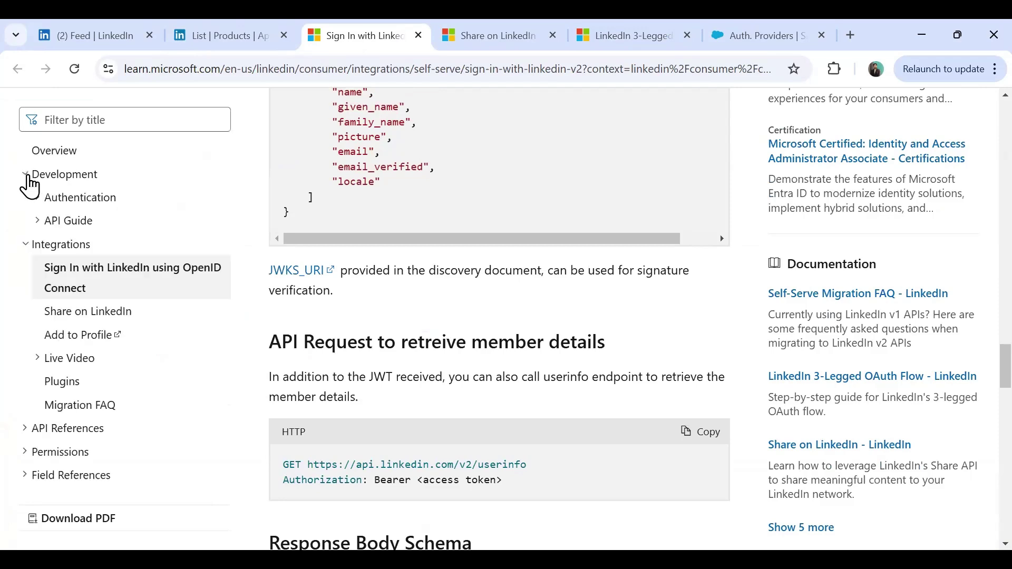
pyautogui.click(38, 198)
pyautogui.click(96, 271)
pyautogui.scroll(-10, 522, 348)
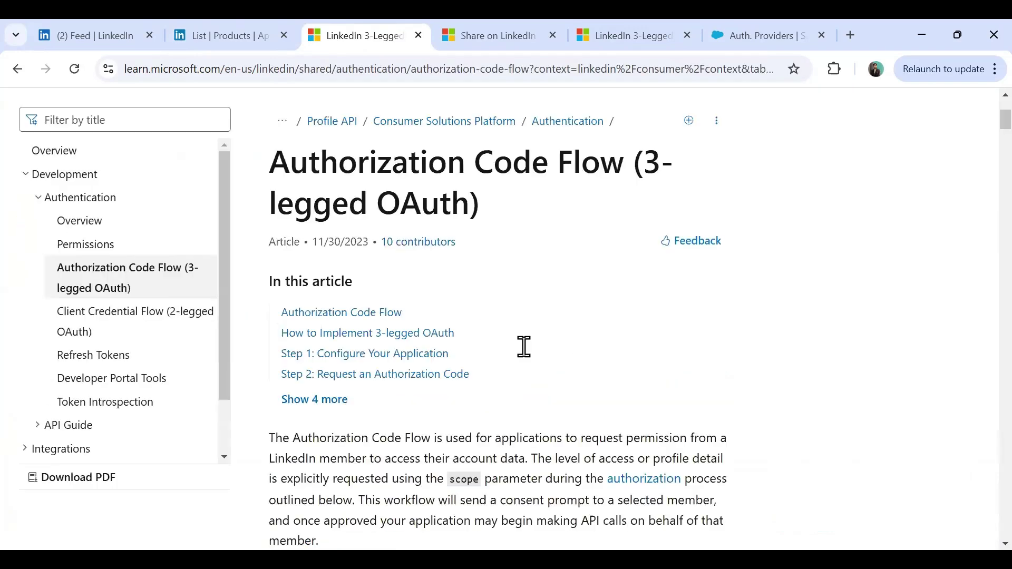
pyautogui.scroll(-15, 524, 347)
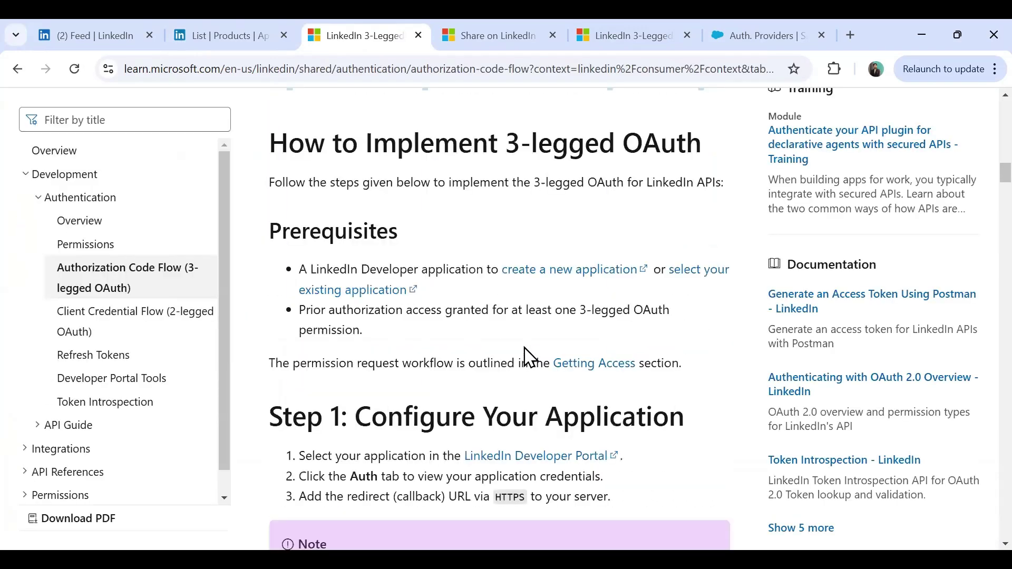
pyautogui.scroll(-12, 524, 347)
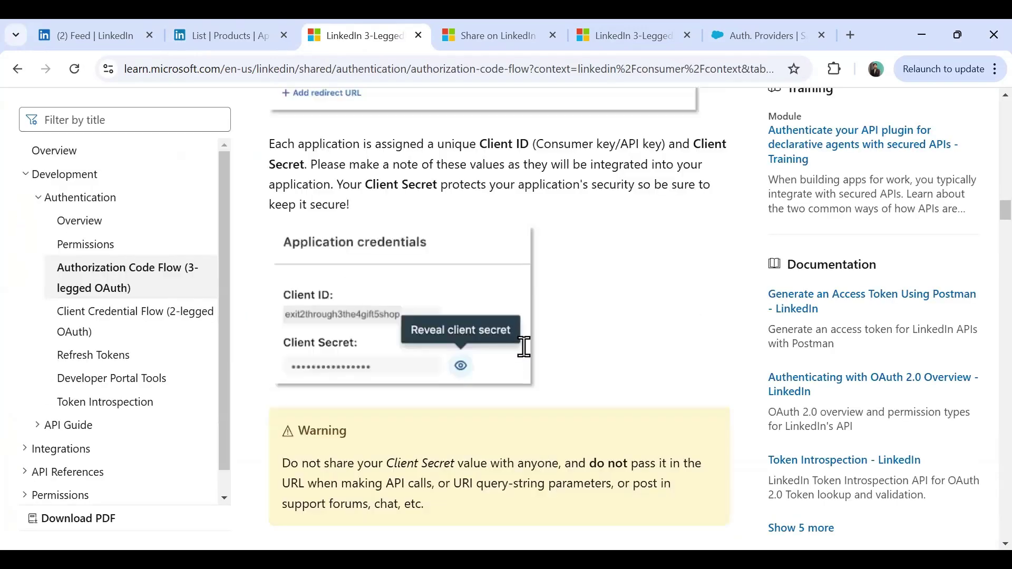
pyautogui.scroll(-12, 524, 348)
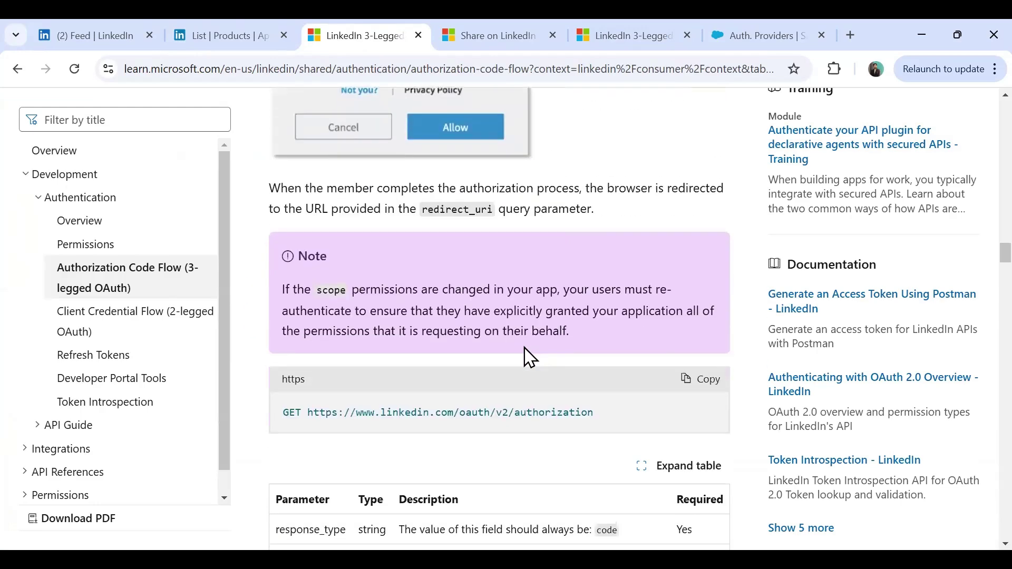
pyautogui.scroll(-3, 529, 357)
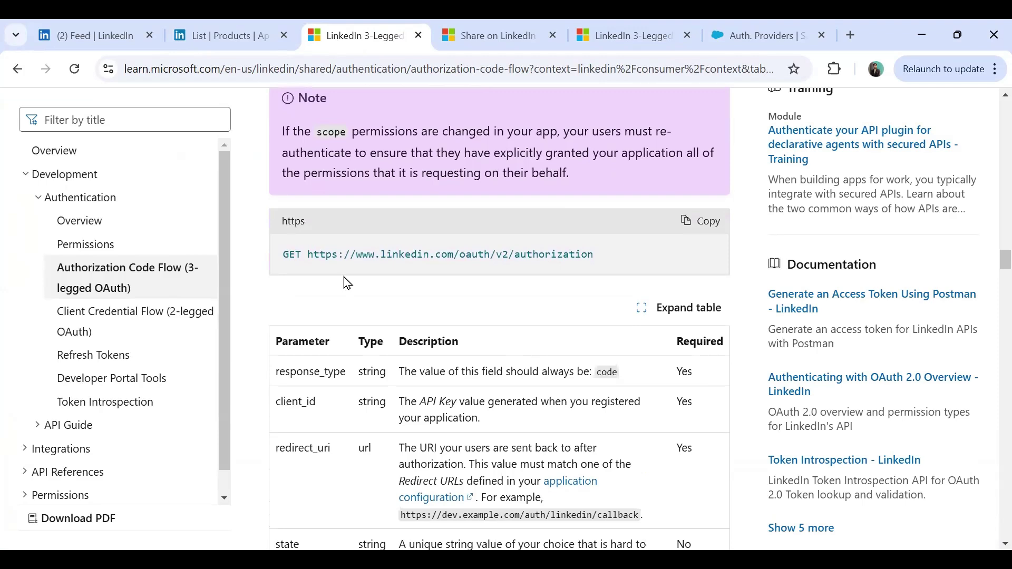
pyautogui.moveTo(310, 255); pyautogui.dragTo(588, 255)
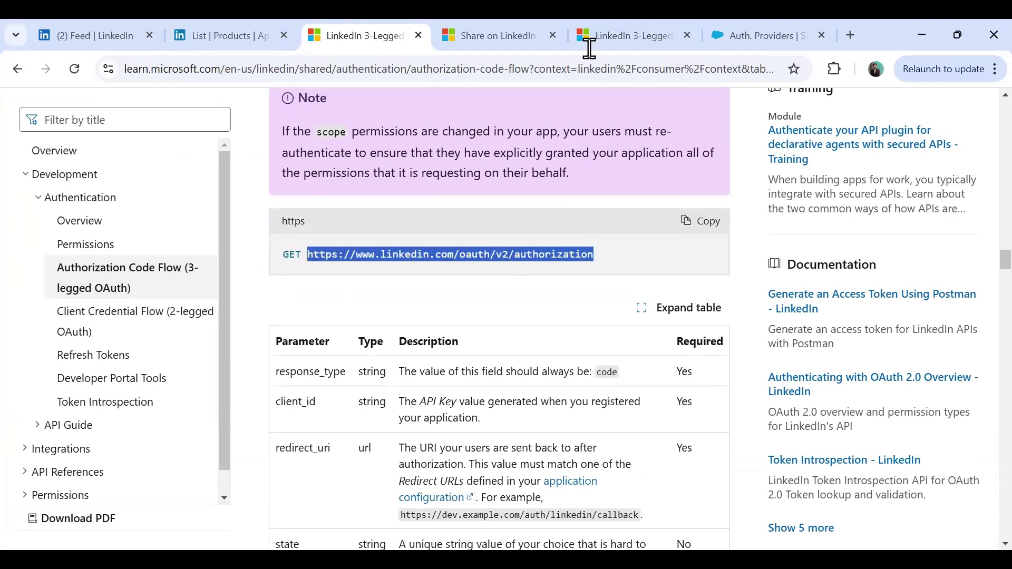
pyautogui.click(757, 36)
pyautogui.click(655, 390)
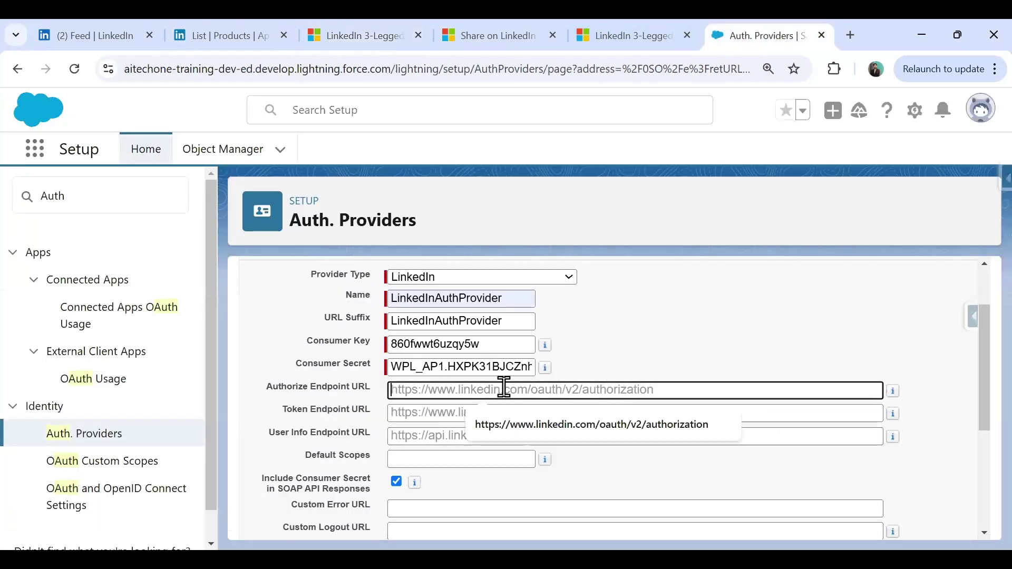
pyautogui.click(256, 32)
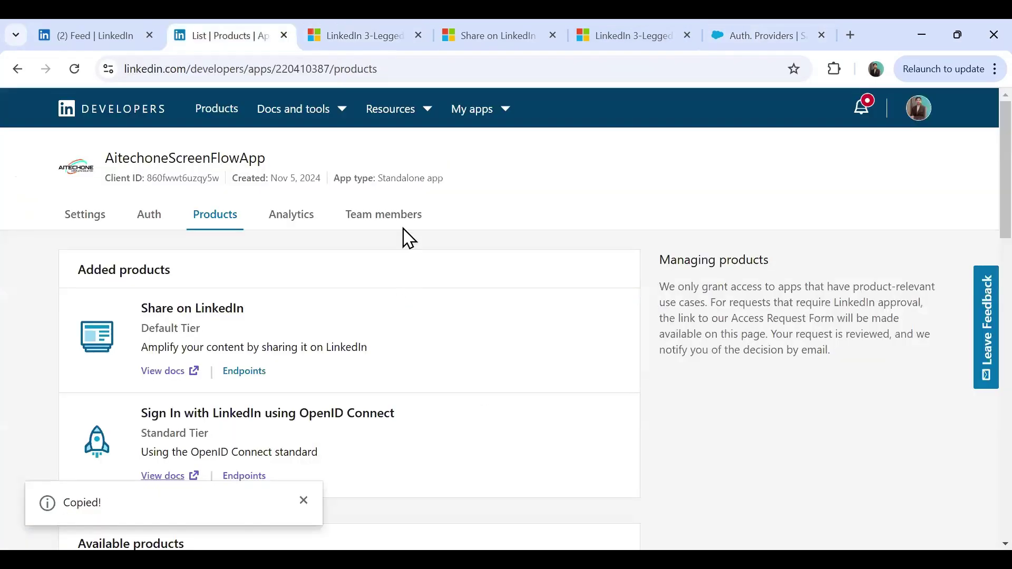
pyautogui.hotkey('ctrl', 'Tab')
pyautogui.click(694, 223)
pyautogui.click(751, 37)
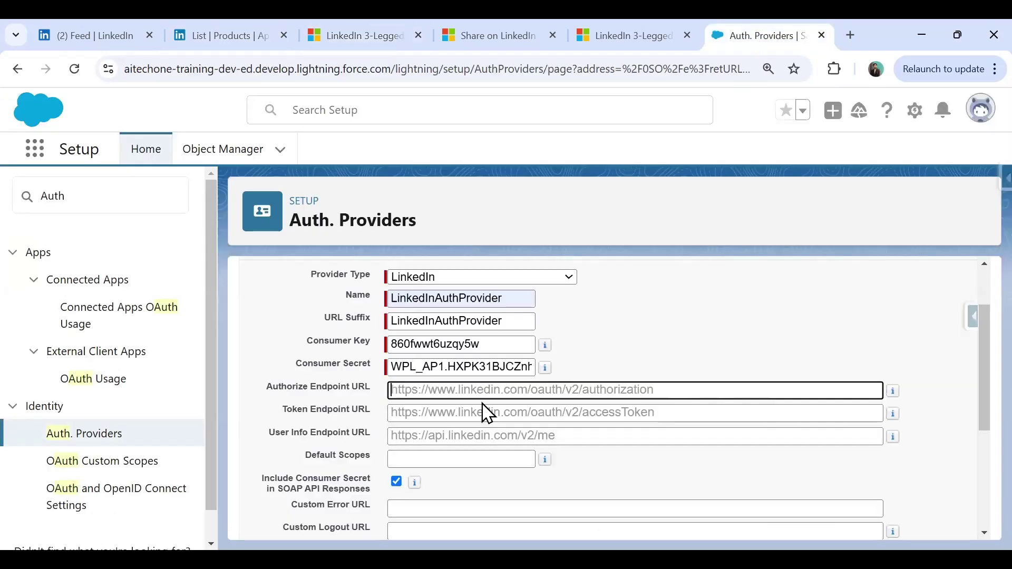
pyautogui.hotkey('ctrl', 'v')
pyautogui.moveTo(415, 390); pyautogui.dragTo(362, 390)
pyautogui.press('BackSpace')
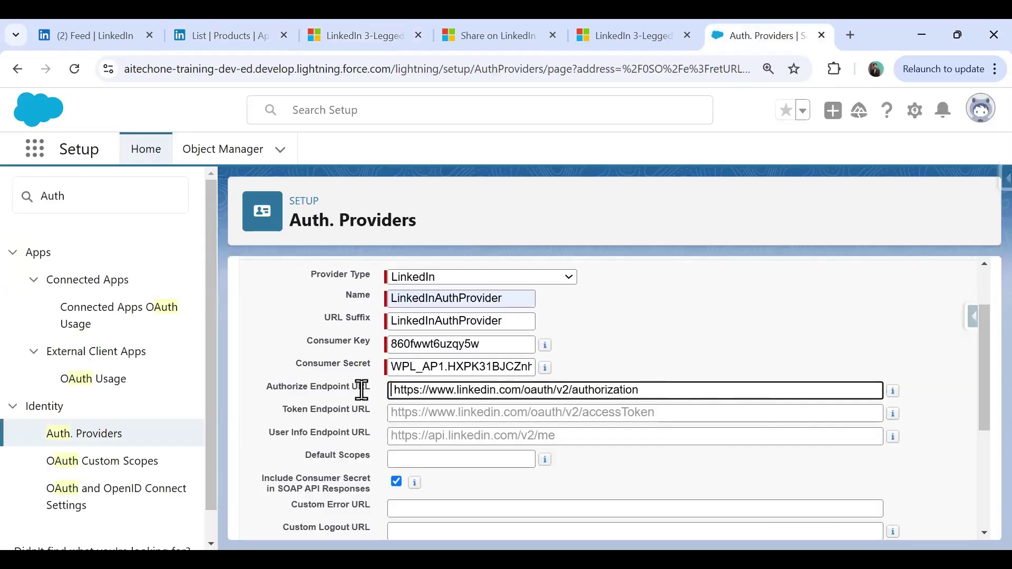
pyautogui.press('BackSpace')
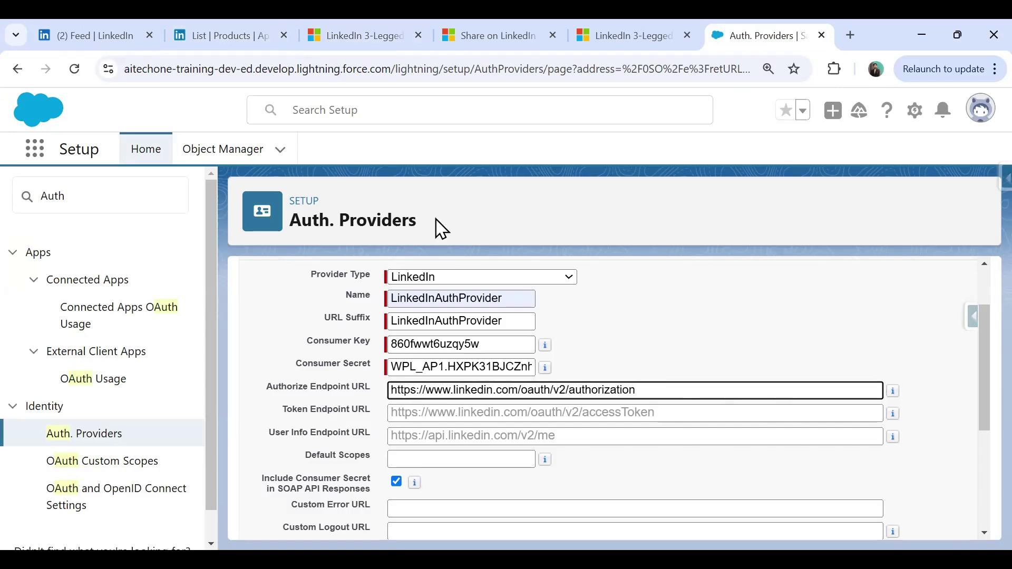
pyautogui.click(361, 35)
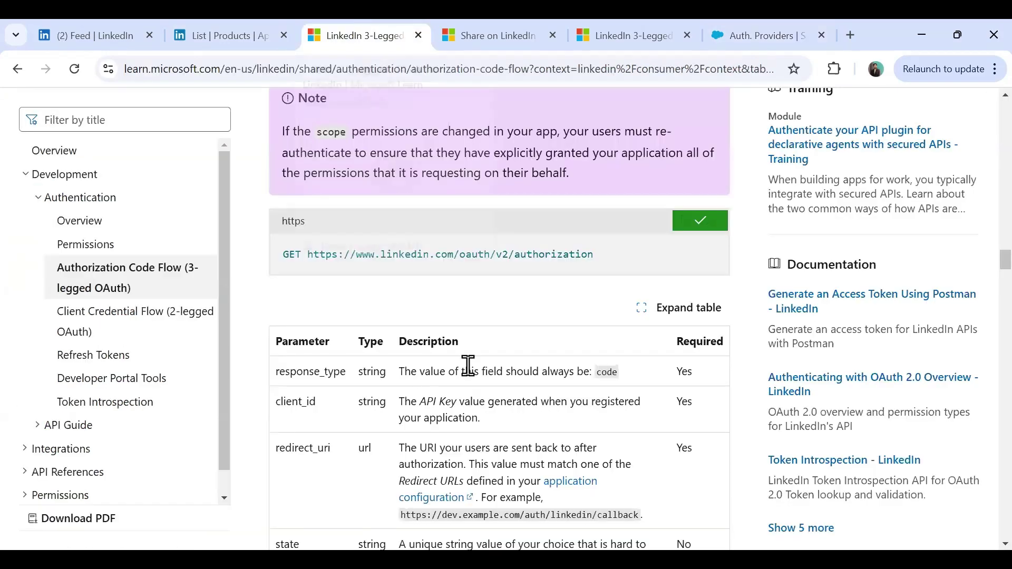
pyautogui.scroll(-3, 576, 355)
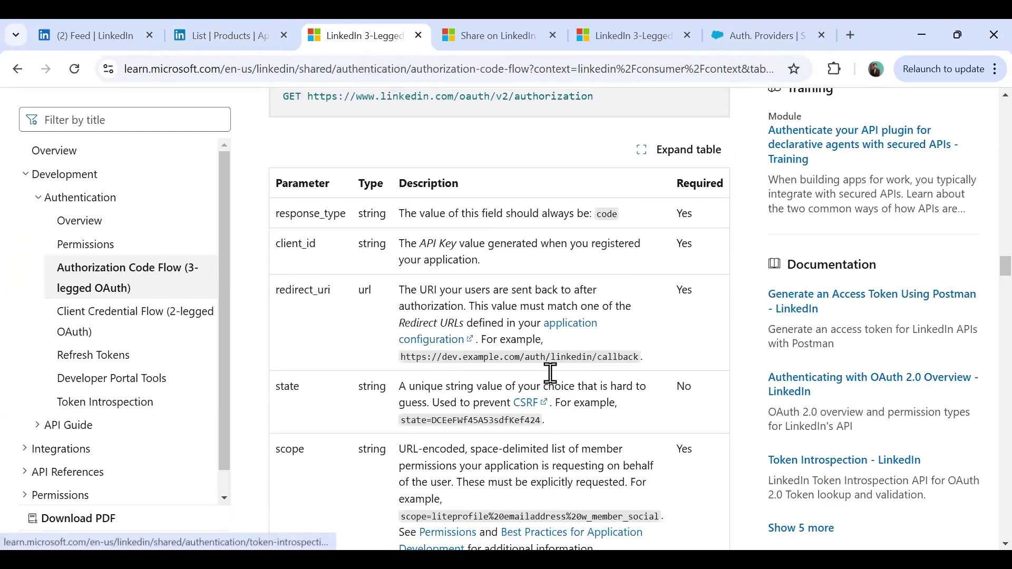
pyautogui.scroll(-6, 548, 387)
pyautogui.scroll(-3, 548, 388)
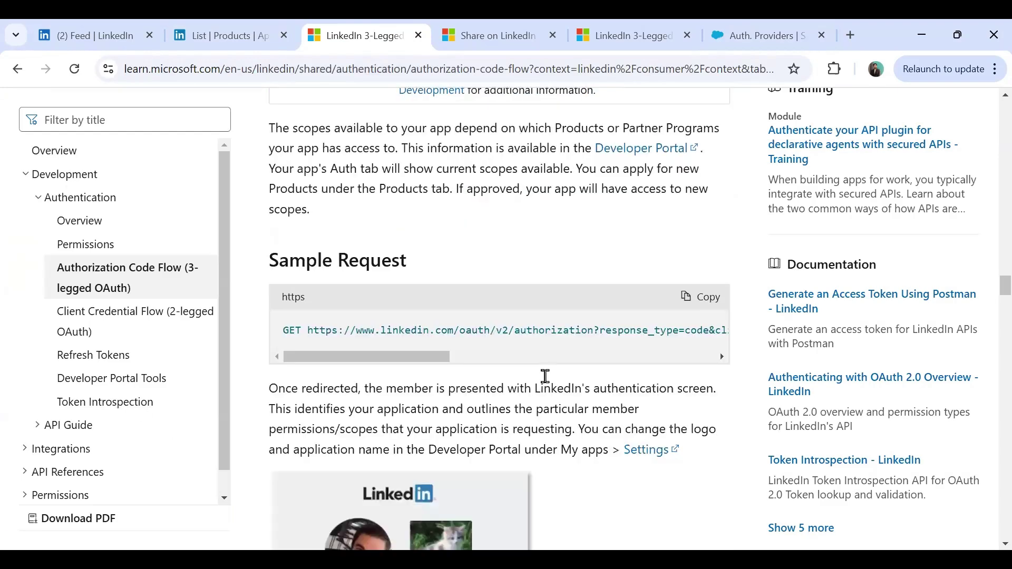
pyautogui.scroll(-15, 545, 376)
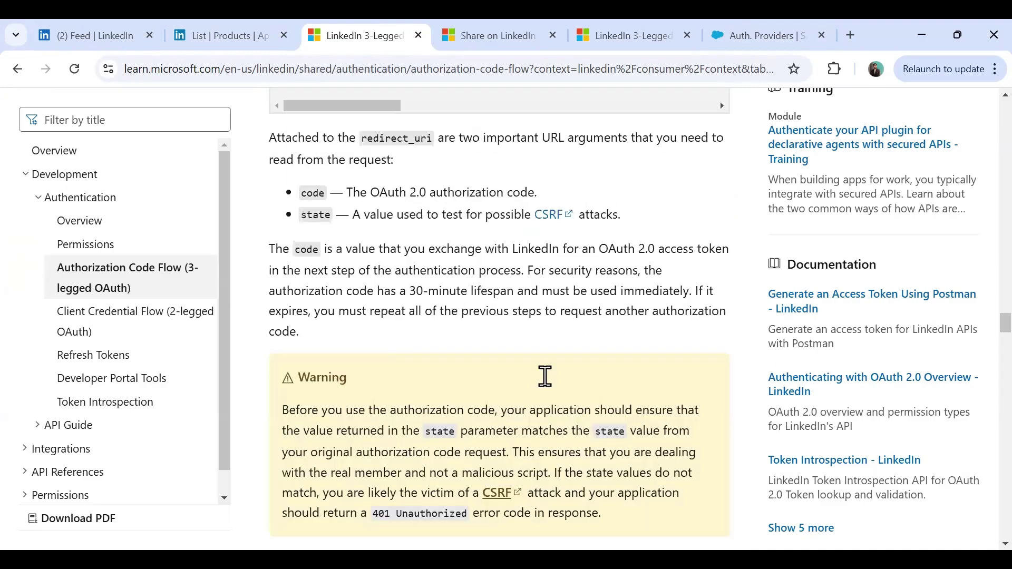
pyautogui.scroll(-12, 545, 375)
pyautogui.scroll(-2, 545, 376)
pyautogui.moveTo(315, 394); pyautogui.dragTo(594, 406)
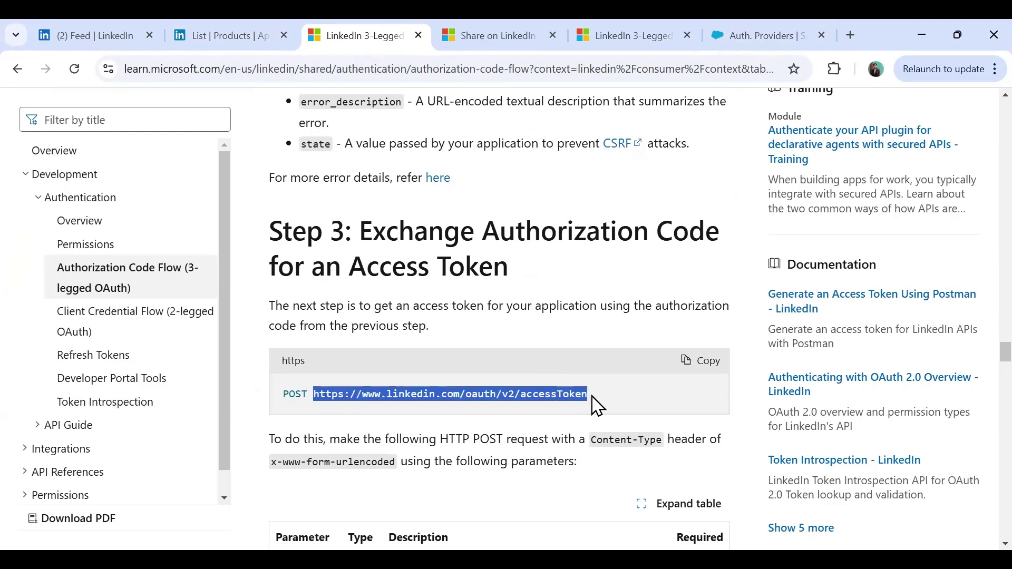
pyautogui.click(759, 36)
pyautogui.click(463, 413)
pyautogui.hotkey('ctrl', 'v')
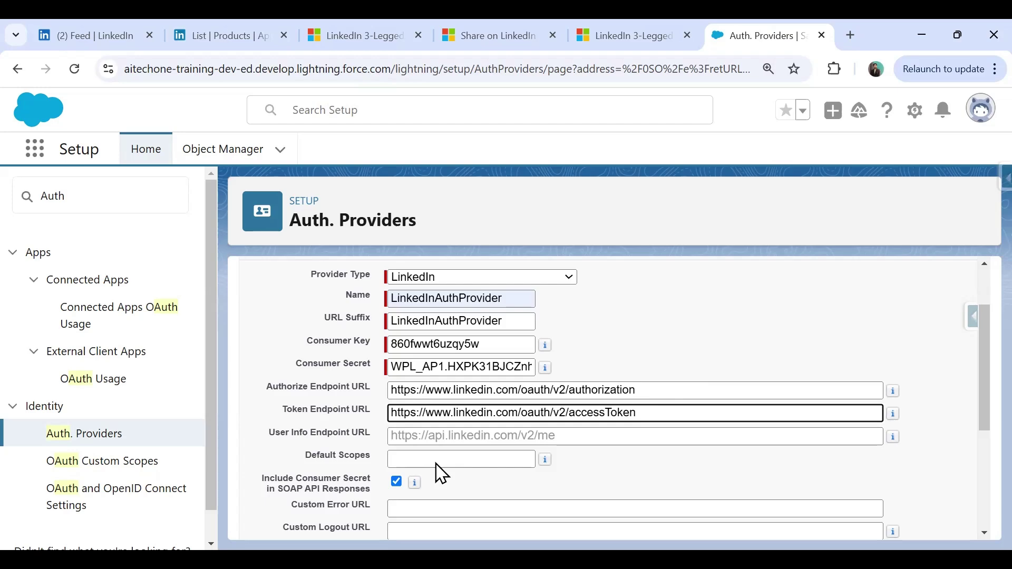
# Search the LinkedIn 3-legged OAuth documentation around Steps 2 and 3 for the scopes needed in the auth provider's Default Scopes
pyautogui.click(411, 461)
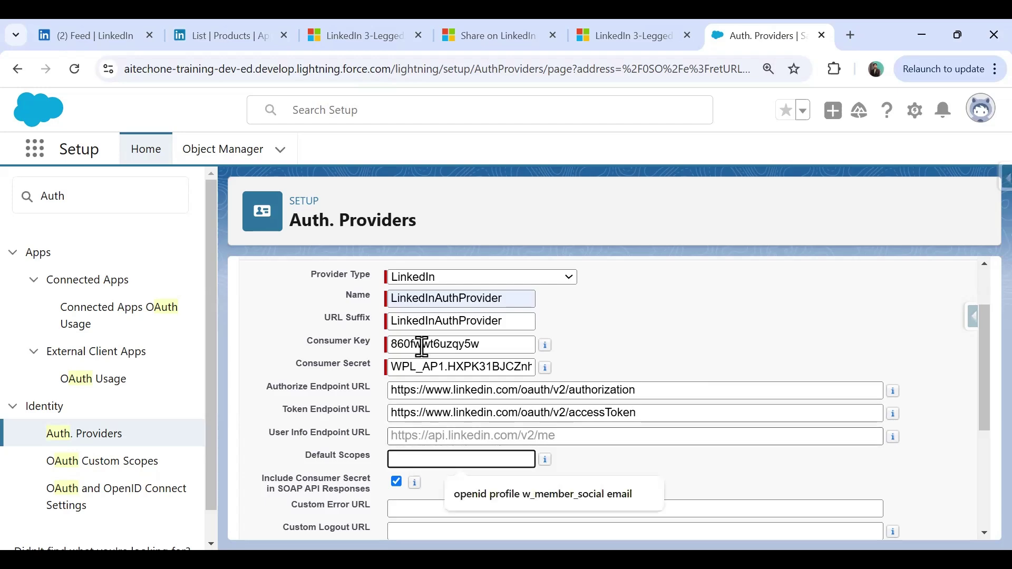
pyautogui.click(242, 34)
pyautogui.click(369, 34)
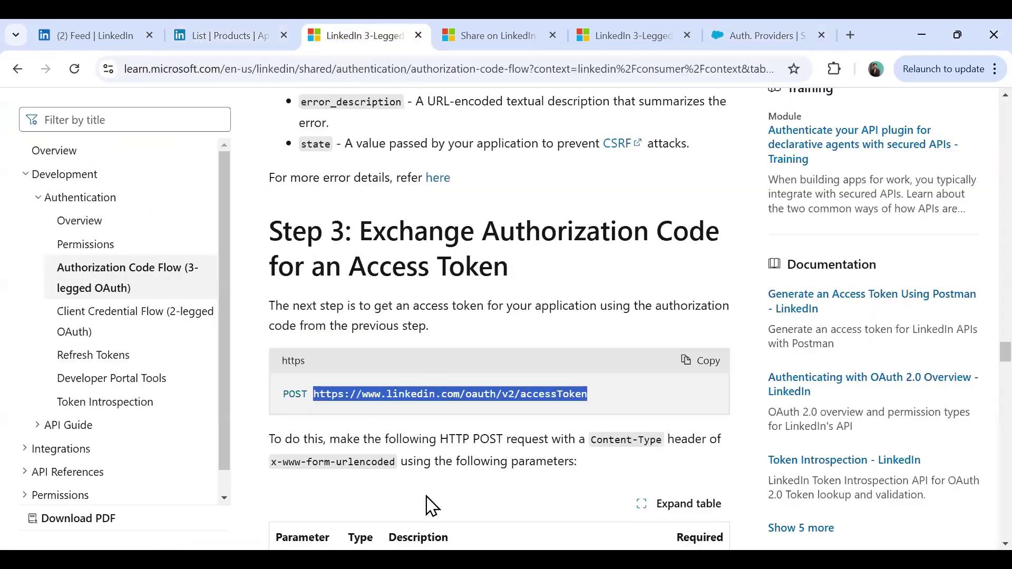
pyautogui.scroll(-3, 440, 453)
pyautogui.scroll(10, 439, 448)
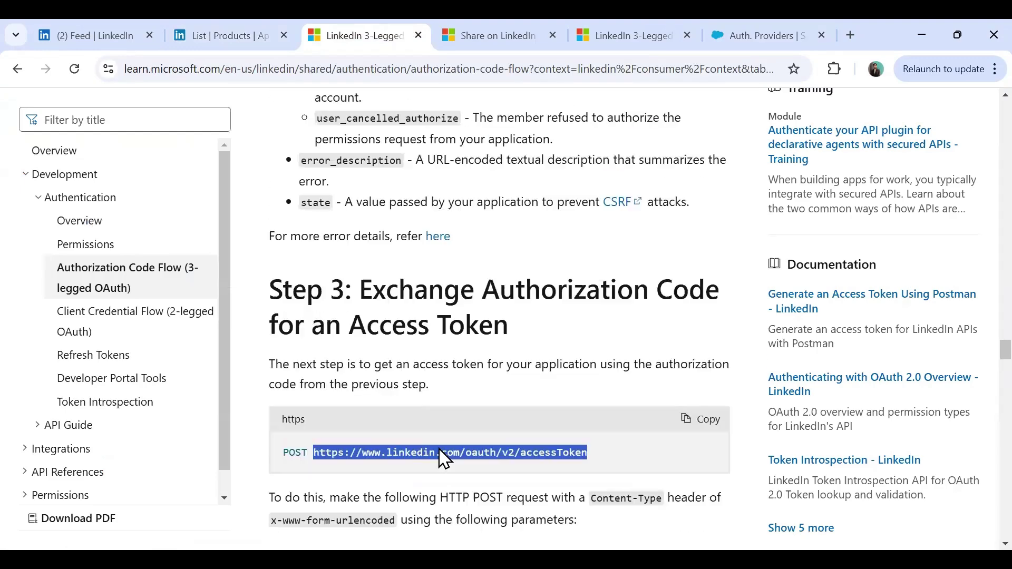
pyautogui.scroll(-1, 439, 448)
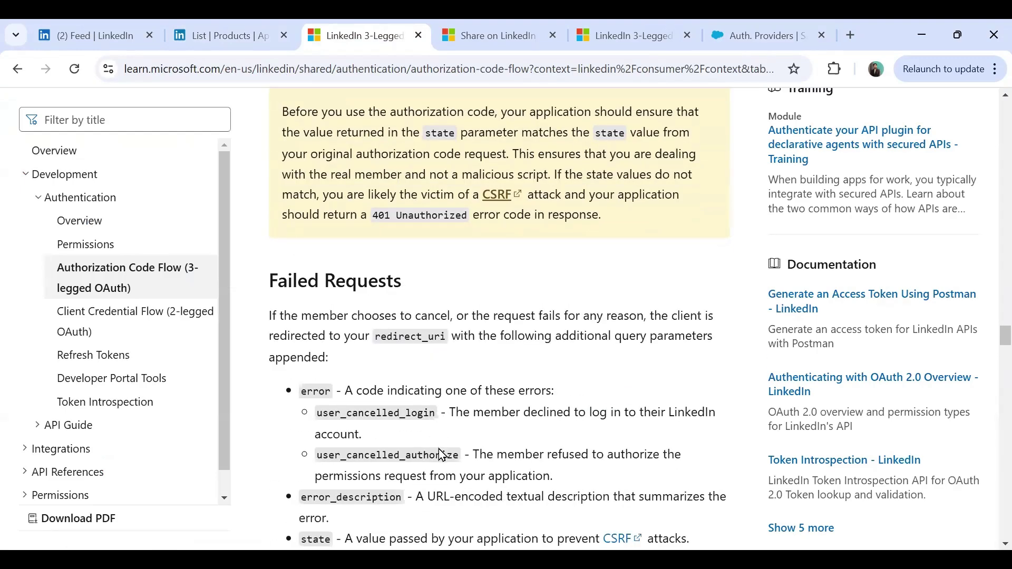
pyautogui.scroll(5, 439, 449)
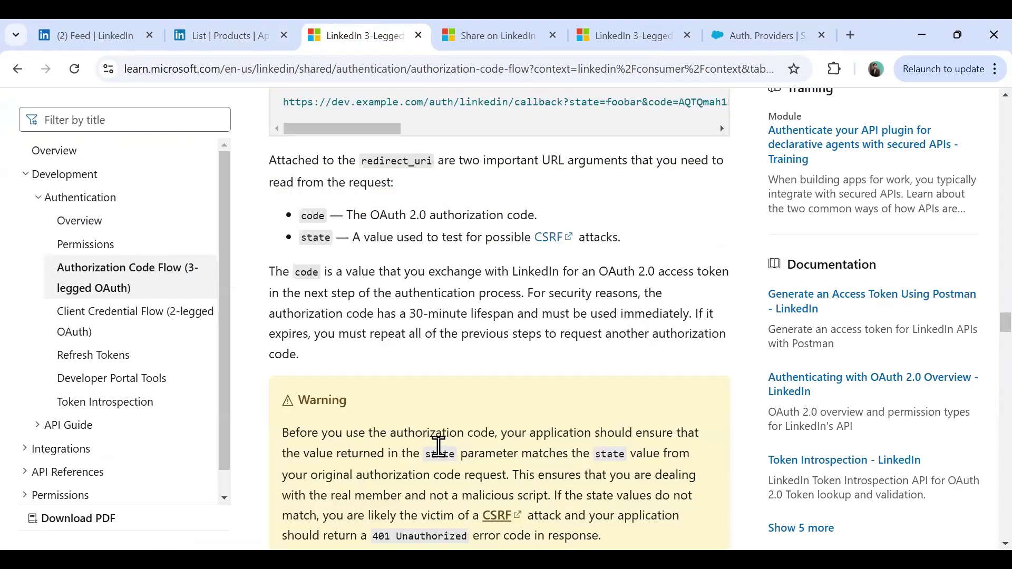
pyautogui.scroll(10, 441, 451)
pyautogui.scroll(4, 438, 448)
pyautogui.scroll(-15, 976, 306)
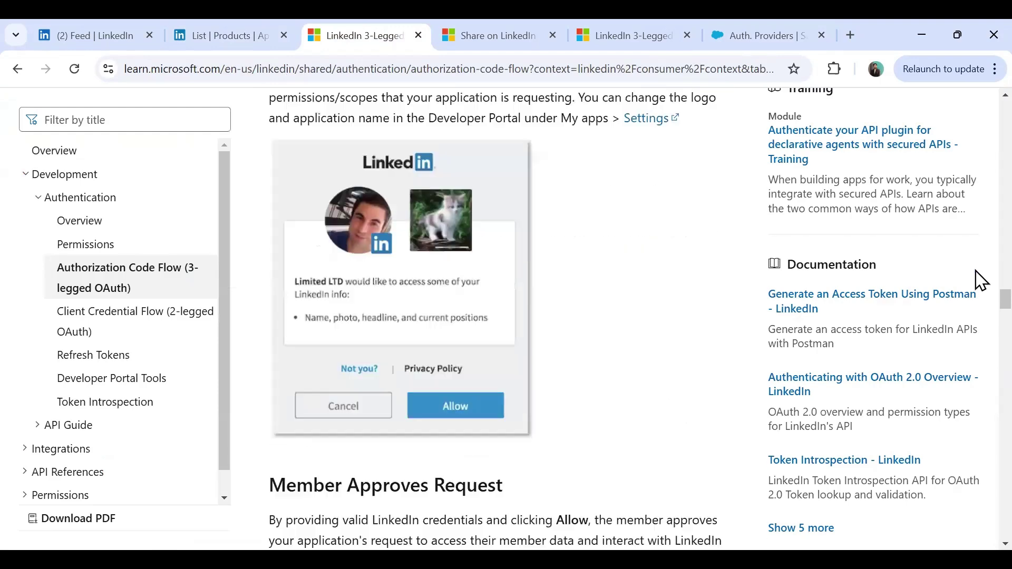
pyautogui.scroll(-12, 979, 375)
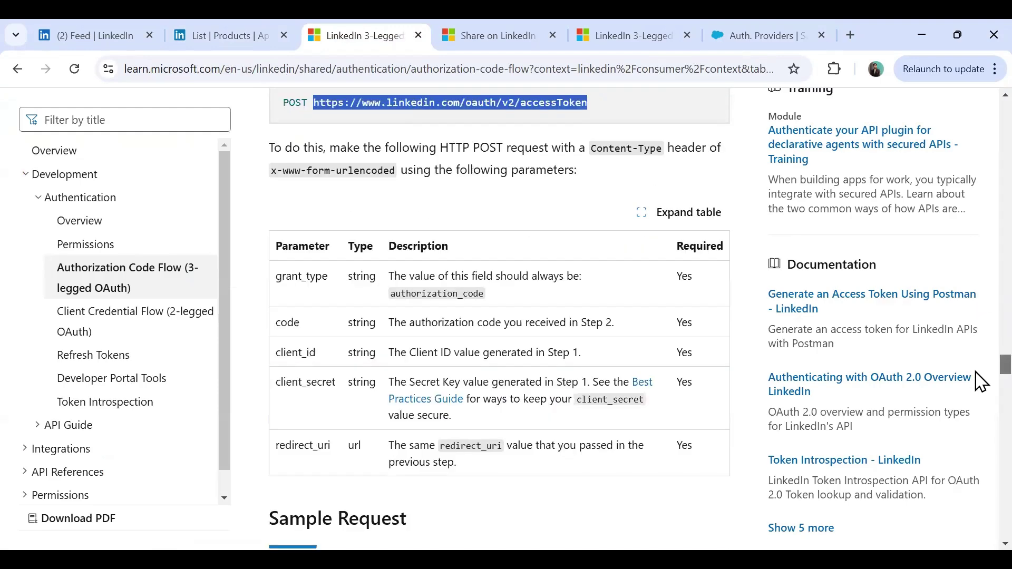
pyautogui.scroll(4, 430, 419)
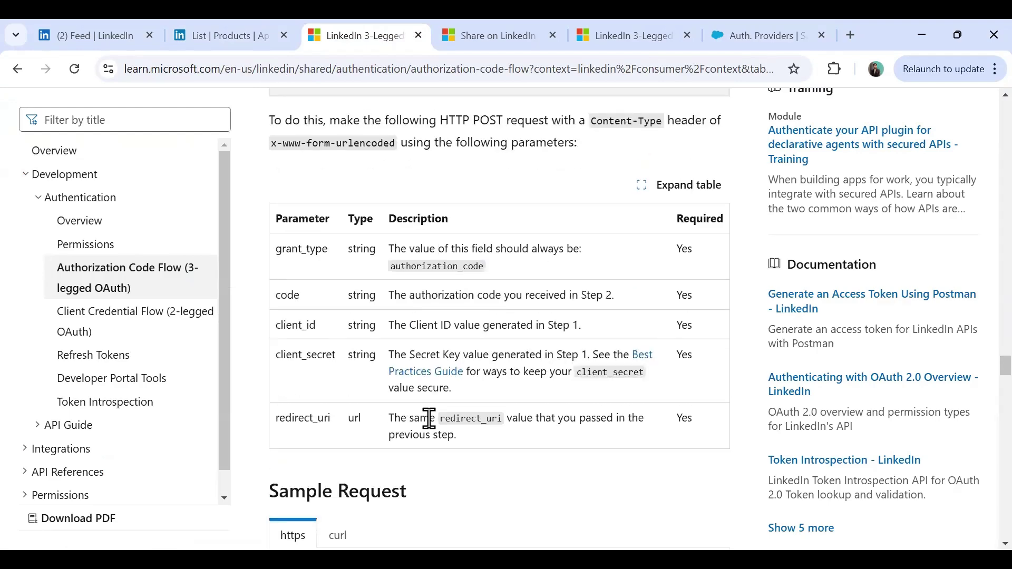
pyautogui.scroll(-4, 430, 419)
pyautogui.scroll(-1, 434, 429)
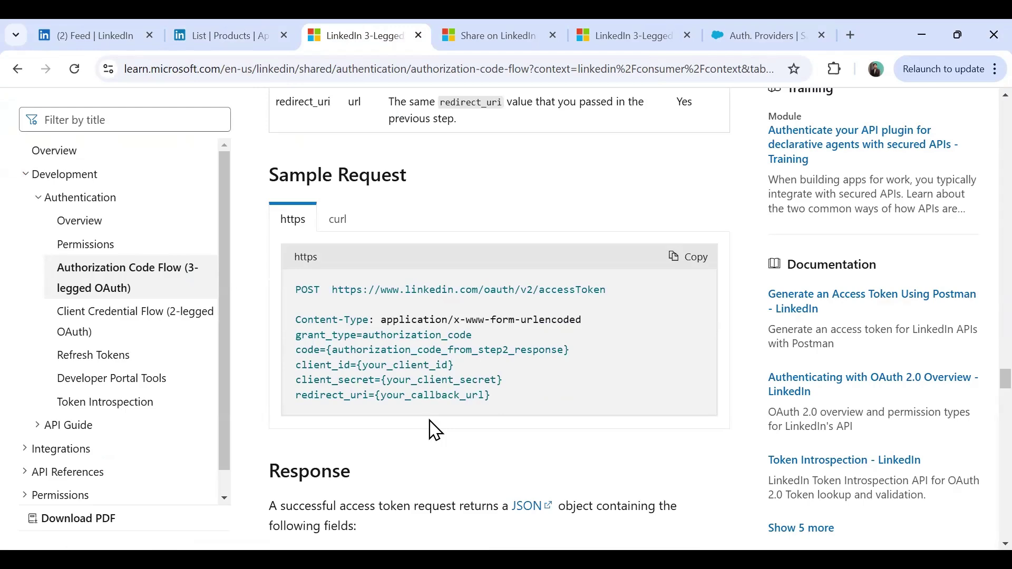
# Look through AitechoneScreenFlowApp's products, settings and authentication pages in LinkedIn Developers for the app's scopes
pyautogui.click(251, 29)
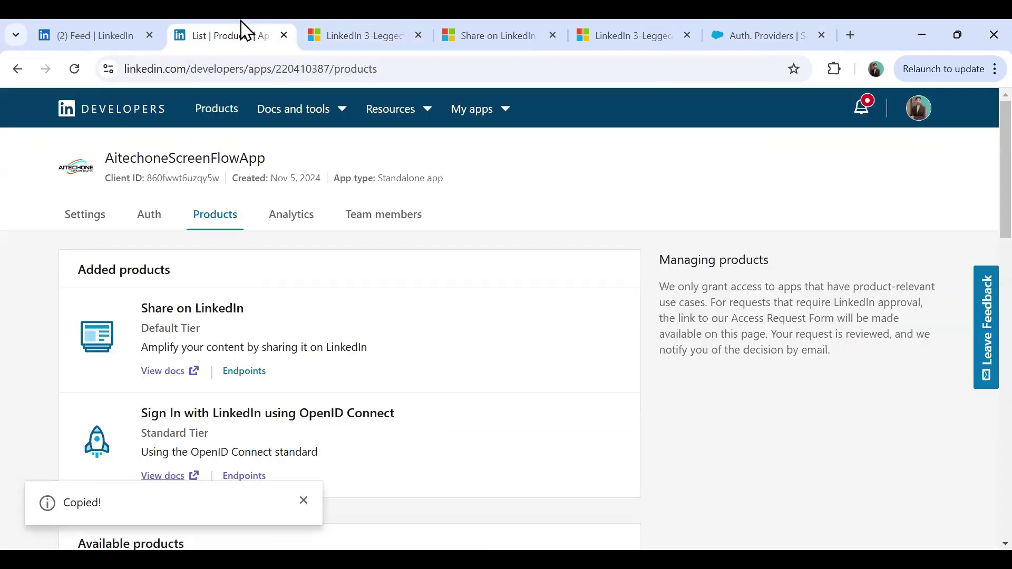
pyautogui.scroll(-5, 284, 350)
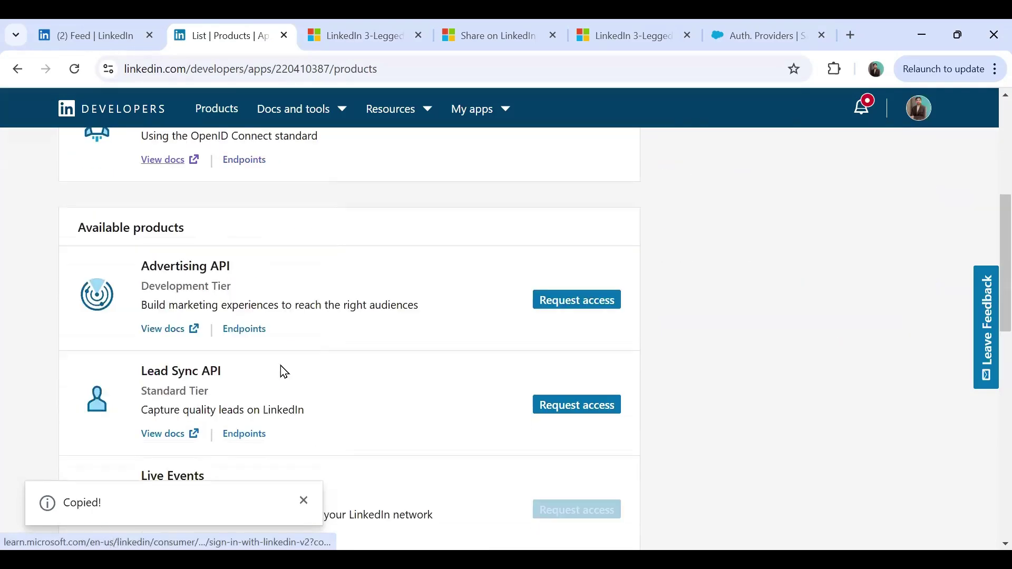
pyautogui.scroll(-3, 293, 395)
pyautogui.scroll(10, 280, 382)
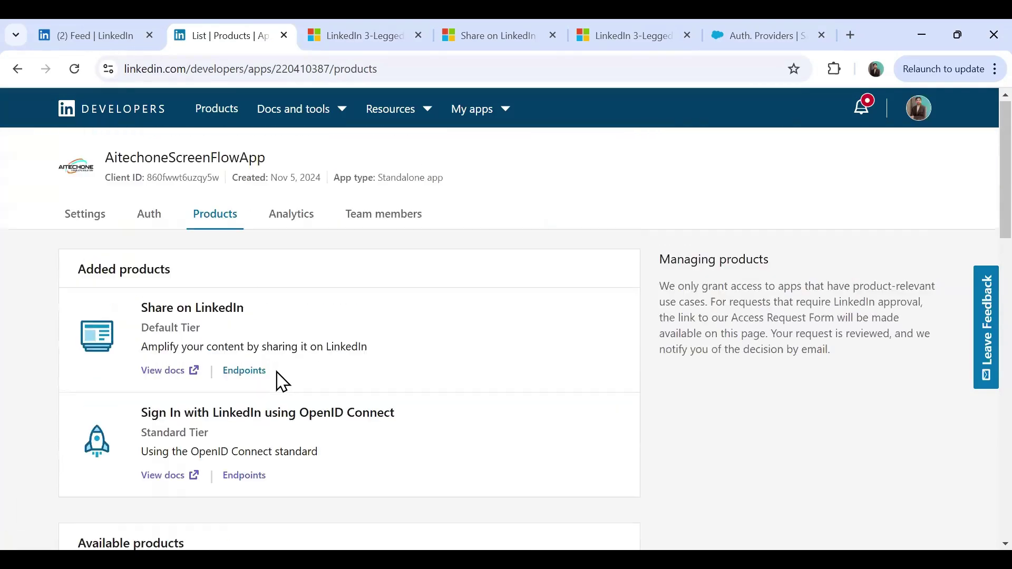
pyautogui.click(87, 218)
pyautogui.scroll(-7, 174, 378)
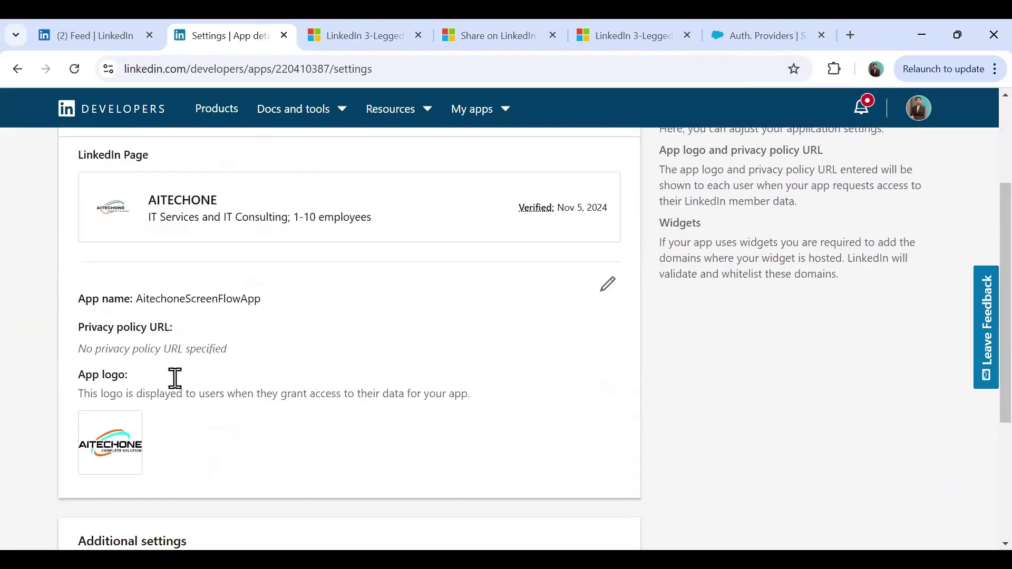
pyautogui.scroll(8, 178, 386)
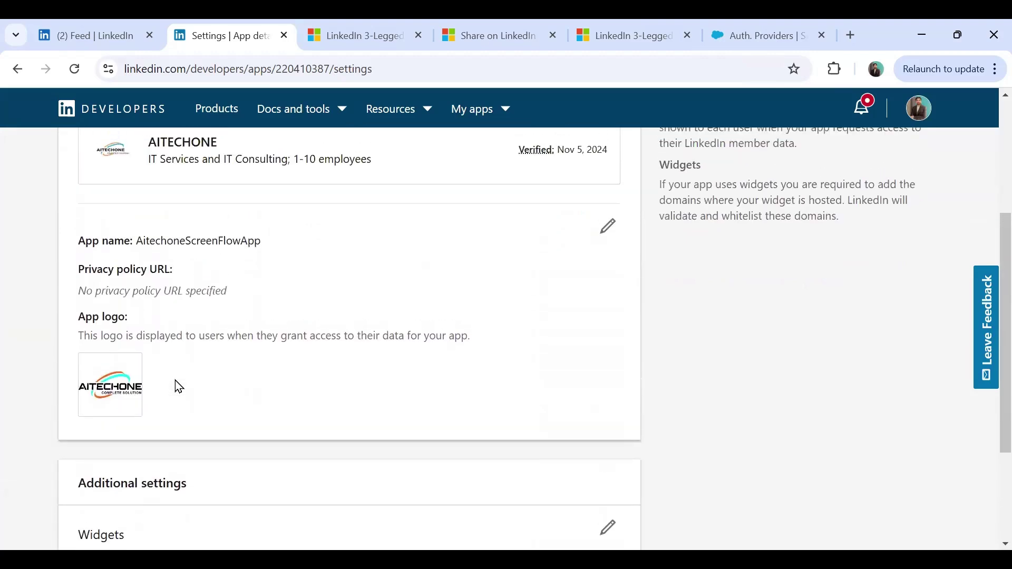
pyautogui.click(149, 226)
pyautogui.scroll(-3, 245, 406)
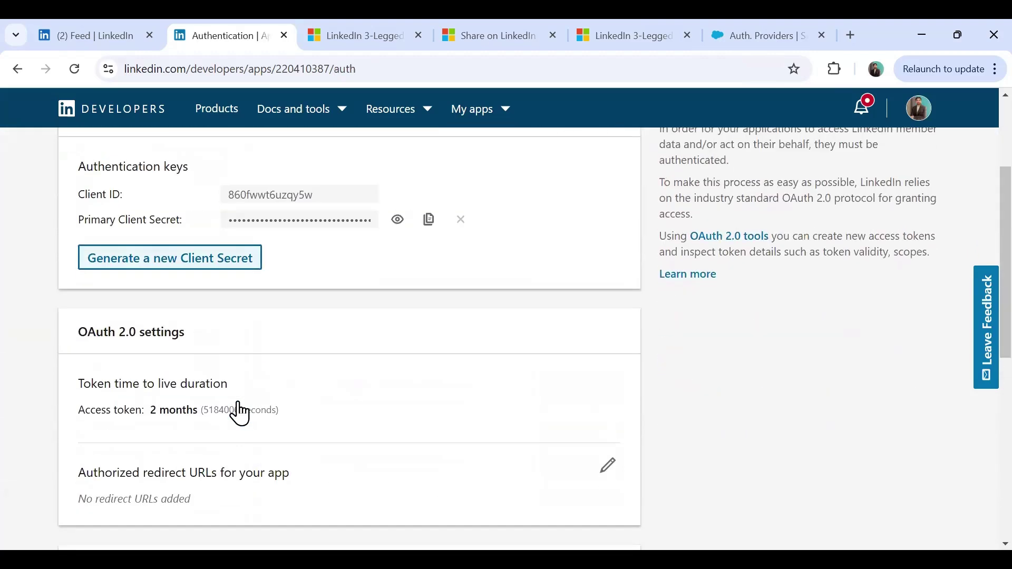
pyautogui.scroll(3, 240, 343)
pyautogui.click(211, 224)
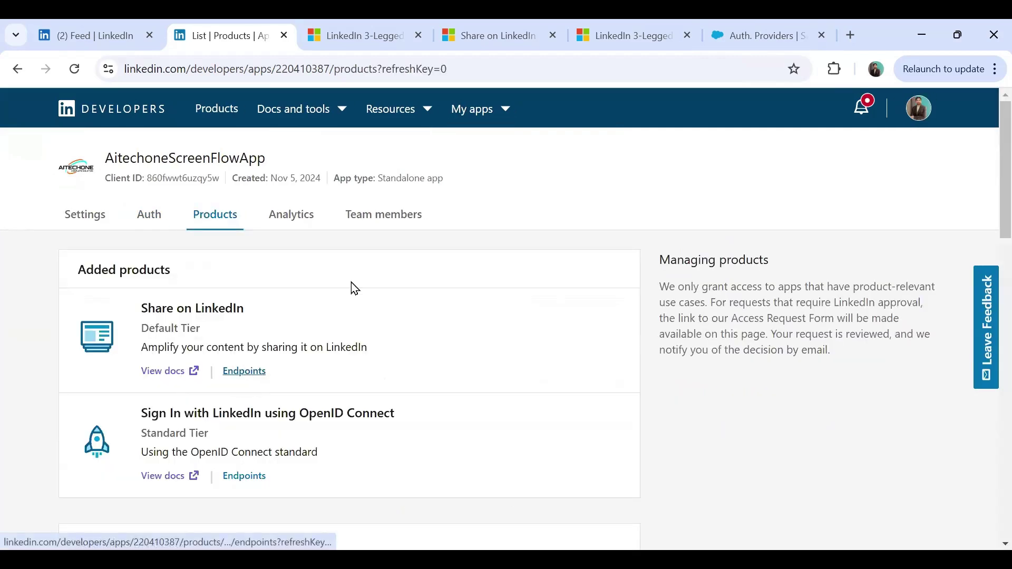
pyautogui.hotkey('alt', 'Left')
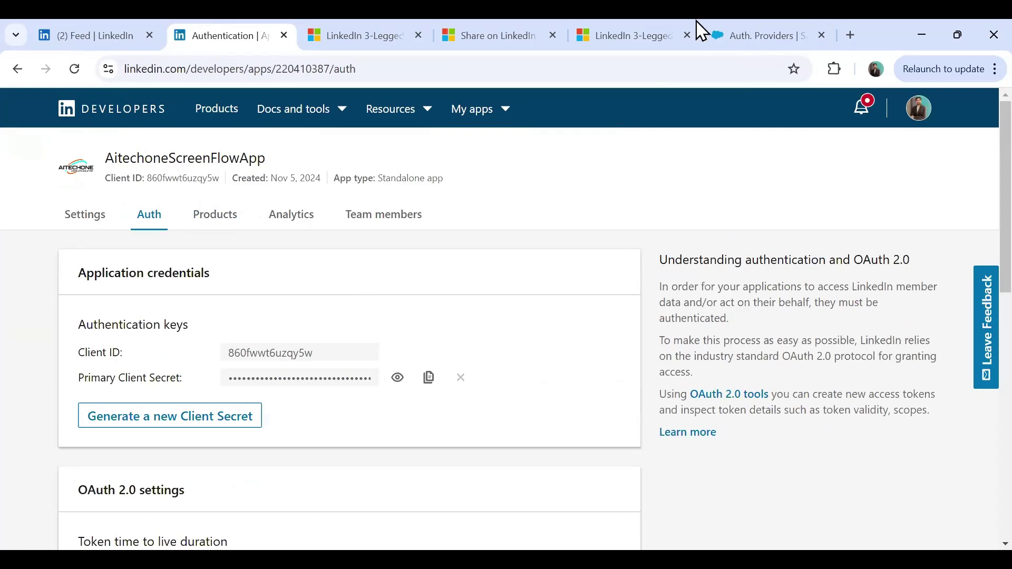
# Reload AitechoneScreenFlowApp's authentication page and examine the OAuth 2.0 scopes with their descriptions
pyautogui.click(759, 35)
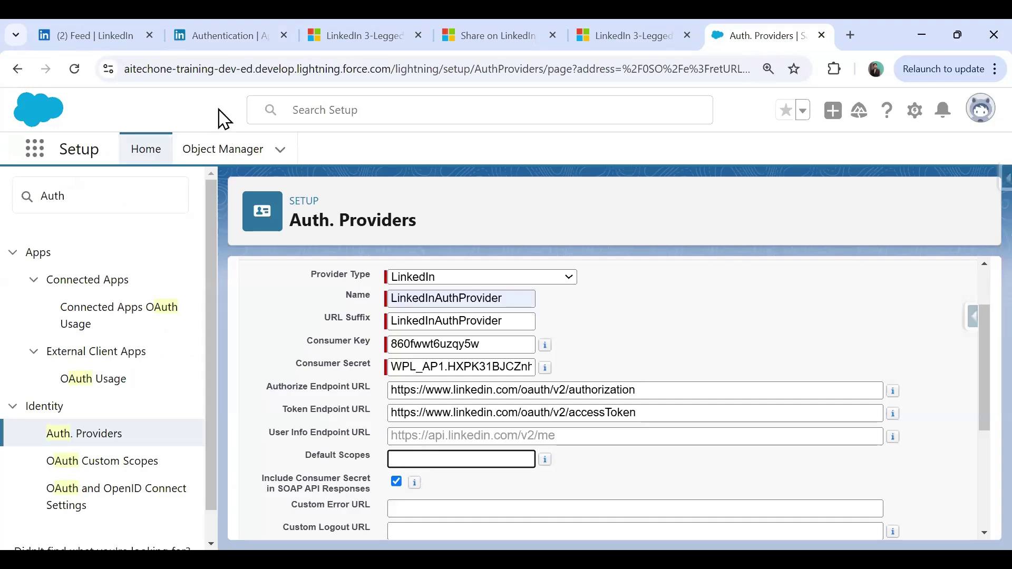
pyautogui.click(203, 35)
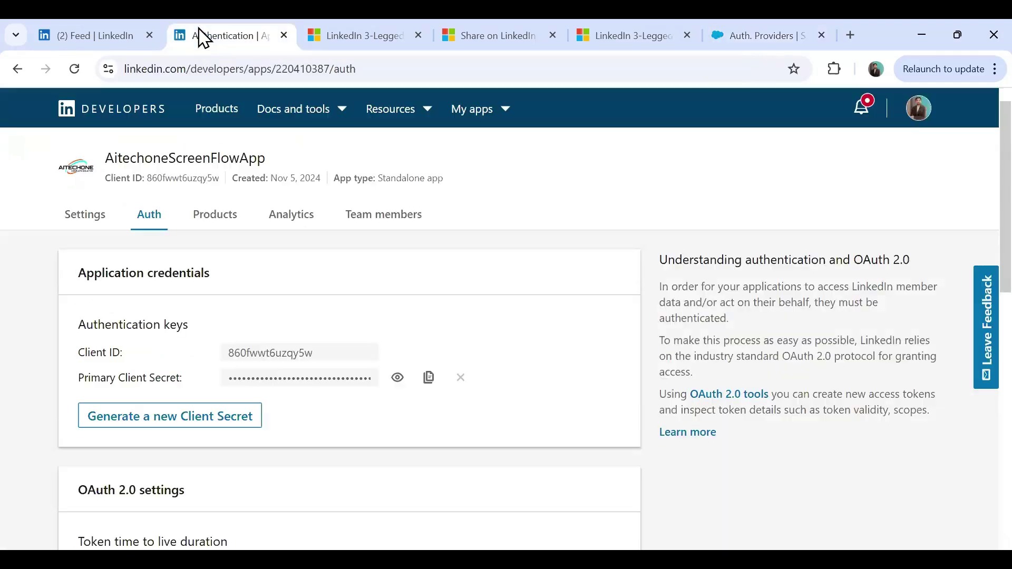
pyautogui.click(75, 69)
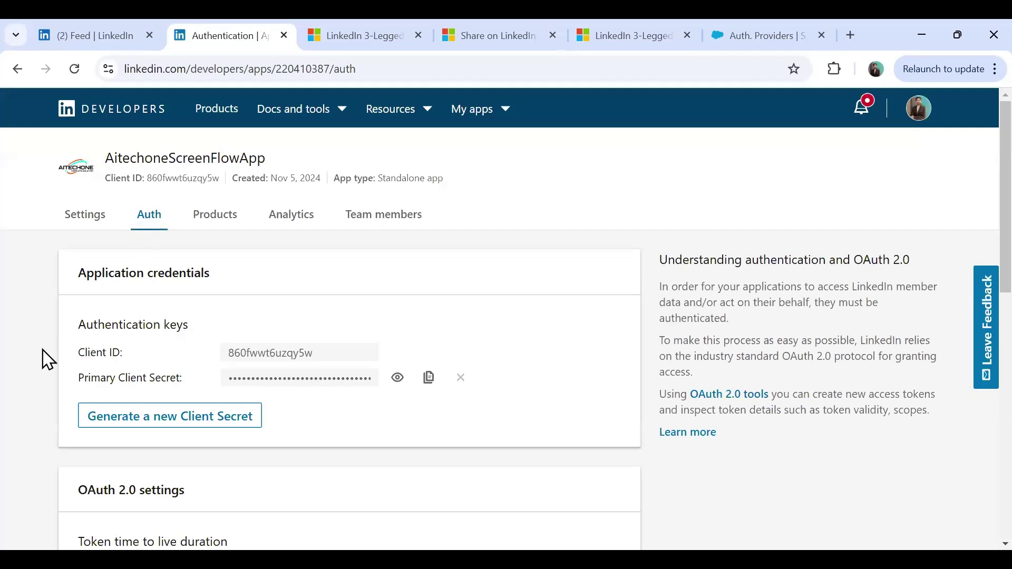
pyautogui.scroll(-5, 45, 356)
pyautogui.scroll(-5, 45, 358)
pyautogui.scroll(3, 45, 357)
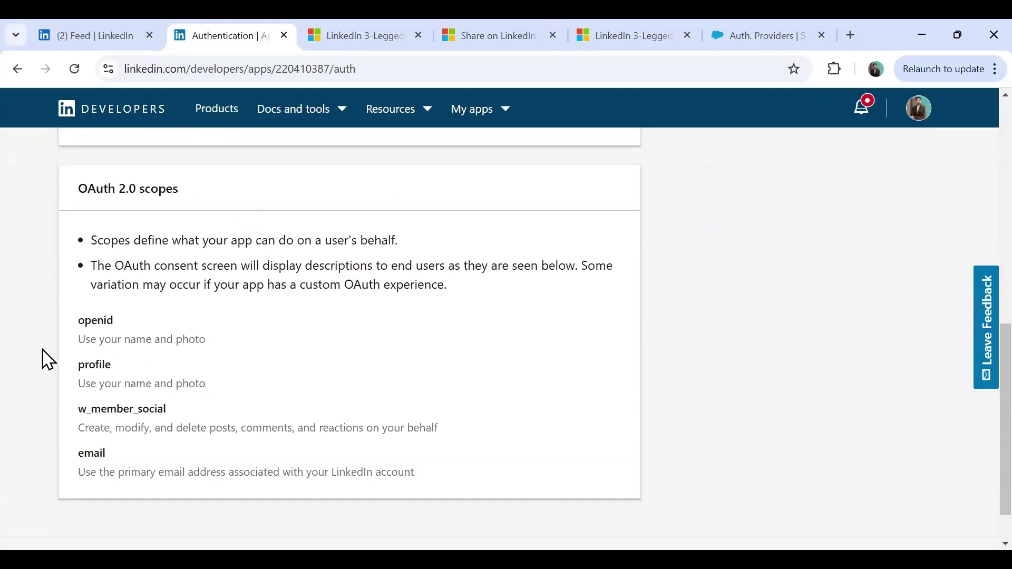
pyautogui.scroll(-2, 140, 348)
pyautogui.doubleClick(79, 345)
pyautogui.doubleClick(95, 388)
pyautogui.moveTo(97, 404); pyautogui.dragTo(204, 407)
pyautogui.moveTo(85, 364); pyautogui.dragTo(178, 365)
pyautogui.moveTo(79, 453); pyautogui.dragTo(446, 458)
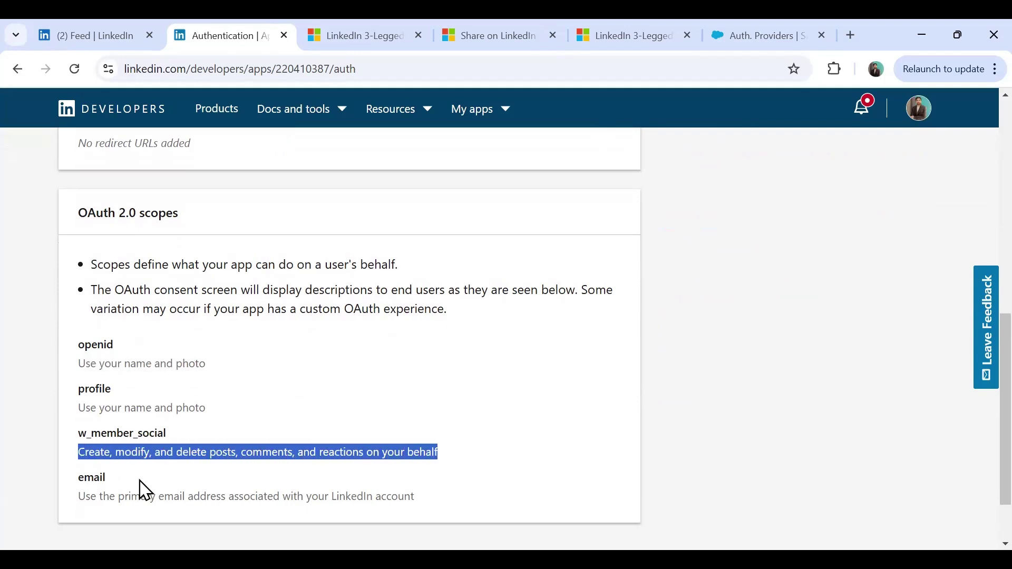
pyautogui.moveTo(78, 496); pyautogui.dragTo(174, 496)
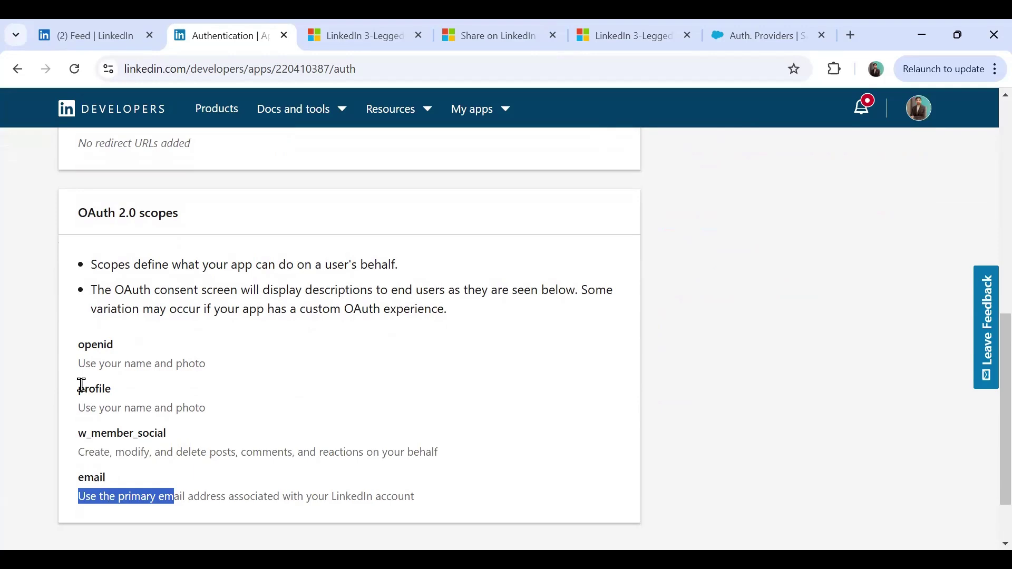
# Copy the openid scope from the LinkedIn app's OAuth 2.0 scopes into the Salesforce auth provider's Default Scopes
pyautogui.hotkey('ctrl', '6')
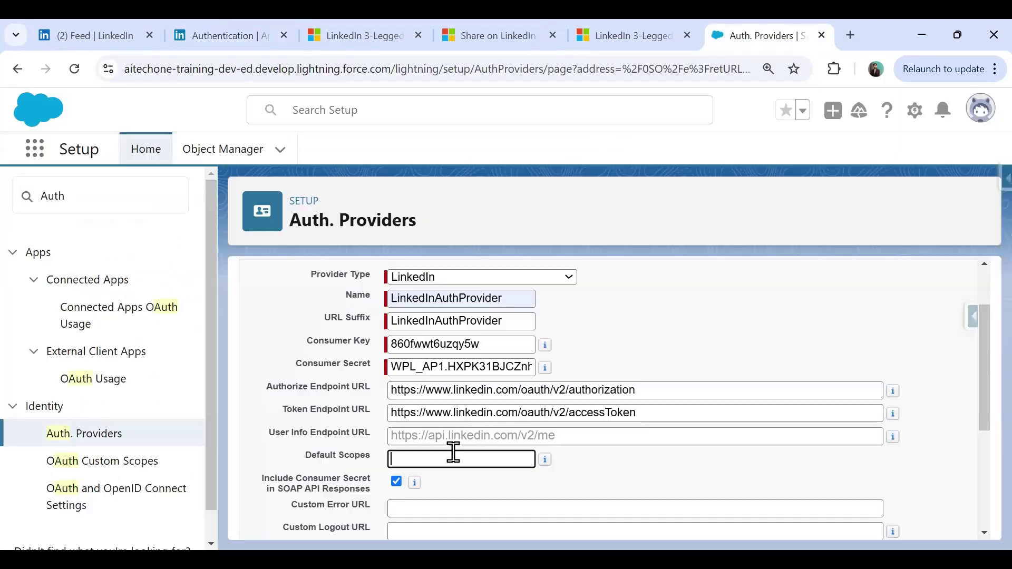
pyautogui.click(185, 30)
pyautogui.moveTo(79, 344); pyautogui.dragTo(116, 352)
pyautogui.hotkey('ctrl', 'c')
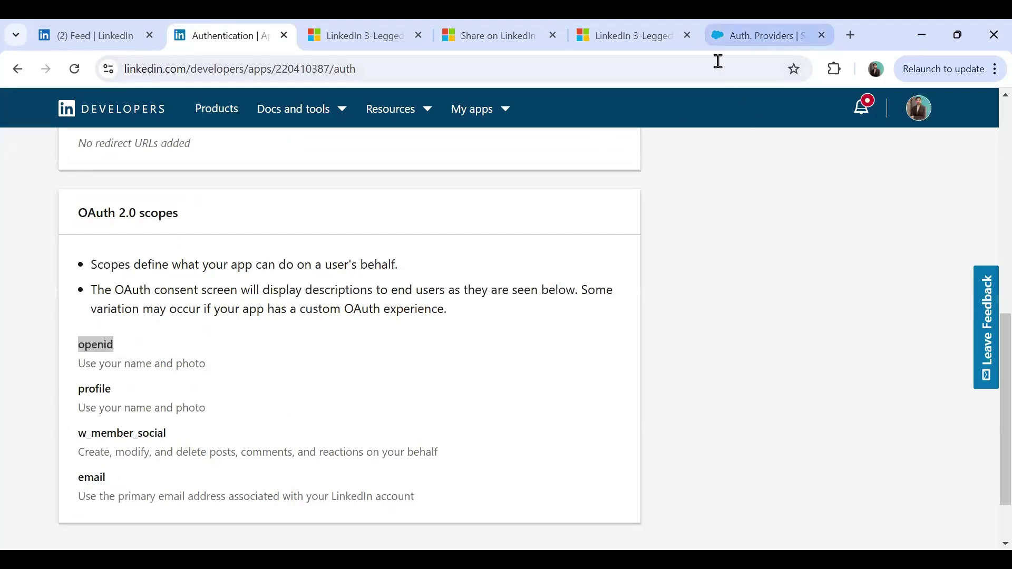
pyautogui.hotkey('ctrl', '6')
pyautogui.hotkey('ctrl', 'v')
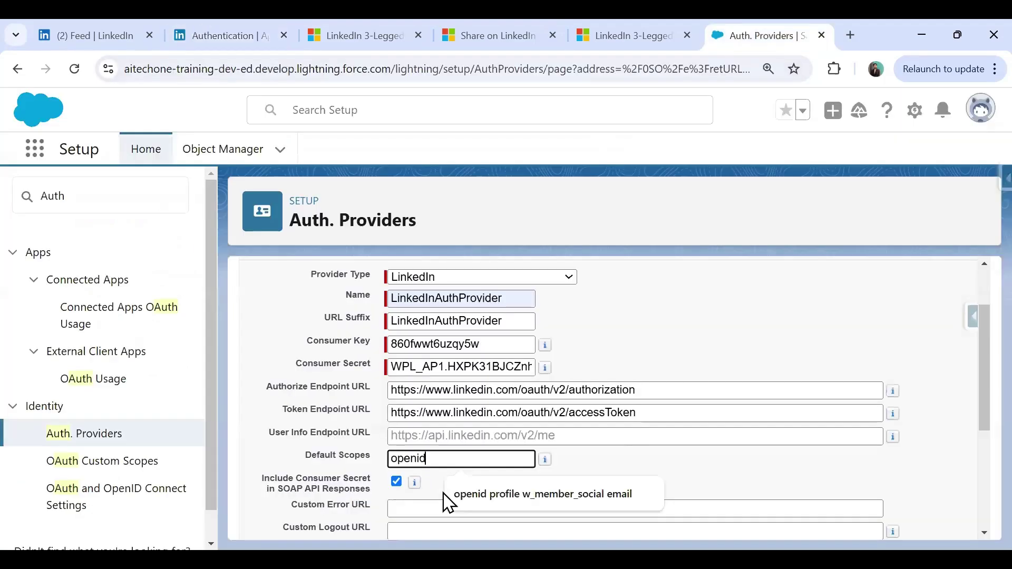
# Add the profile scope after openid in the Salesforce auth provider's Default Scopes, separated by a space
pyautogui.click(220, 29)
pyautogui.moveTo(79, 389); pyautogui.dragTo(121, 399)
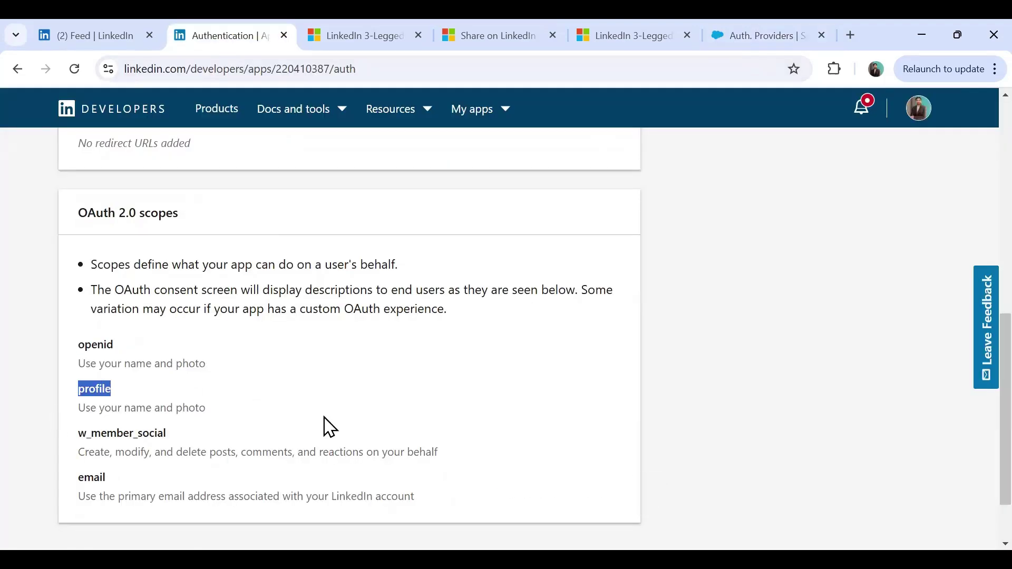
pyautogui.hotkey('ctrl', '6')
pyautogui.write('profile')
# Copy the w_member_social scope from the LinkedIn app and append it to the Salesforce auth provider's Default Scopes
pyautogui.click(292, 32)
pyautogui.moveTo(79, 439); pyautogui.dragTo(176, 441)
pyautogui.hotkey('ctrl', 'c')
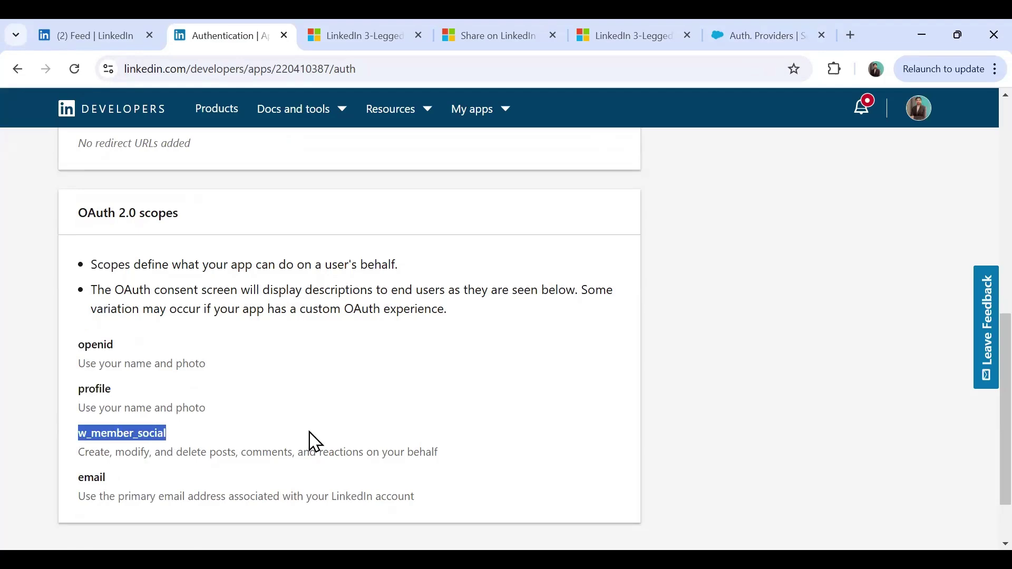
pyautogui.click(786, 32)
pyautogui.hotkey('ctrl', 'v')
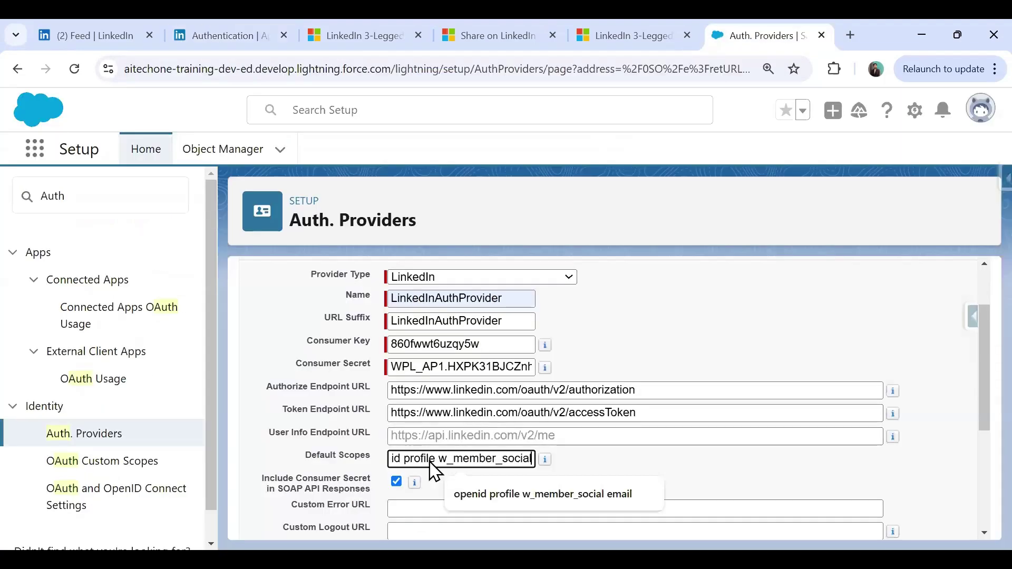
# Copy the email scope from the LinkedIn app and append it at the end of the Salesforce auth provider's Default Scopes
pyautogui.click(199, 29)
pyautogui.doubleClick(90, 479)
pyautogui.hotkey('ctrl', 'c')
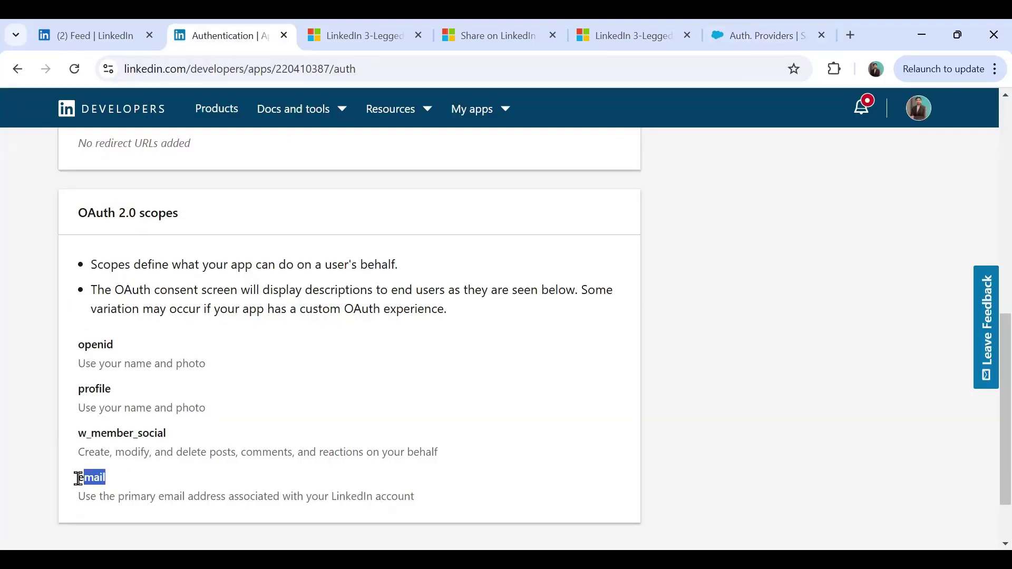
pyautogui.click(759, 35)
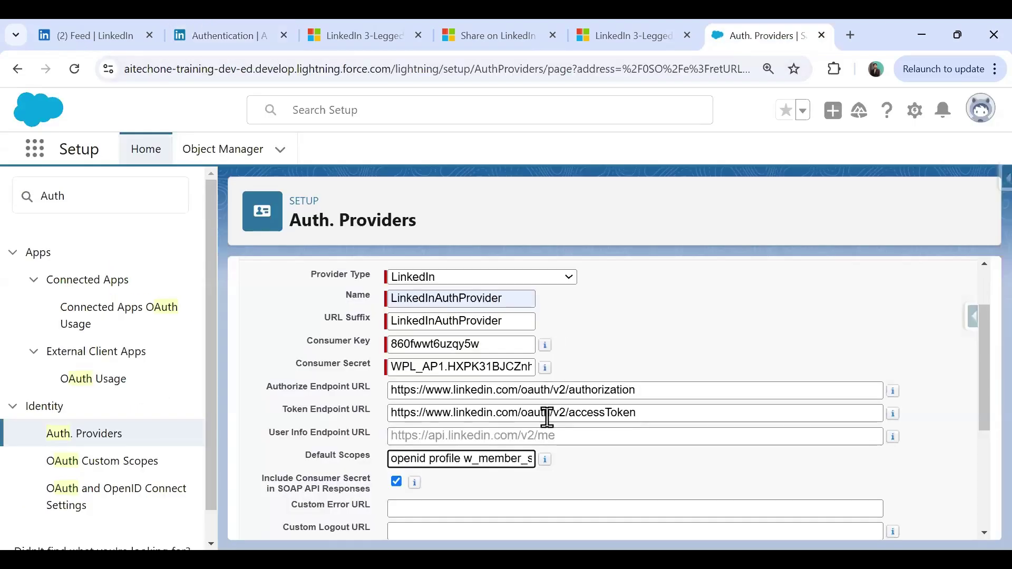
pyautogui.press('End')
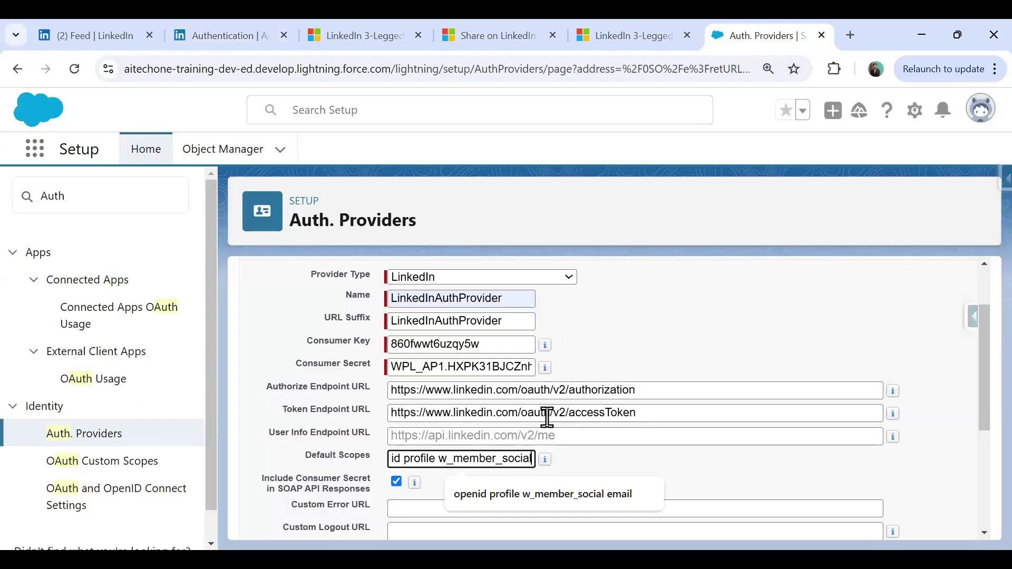
pyautogui.hotkey('ctrl', 'v')
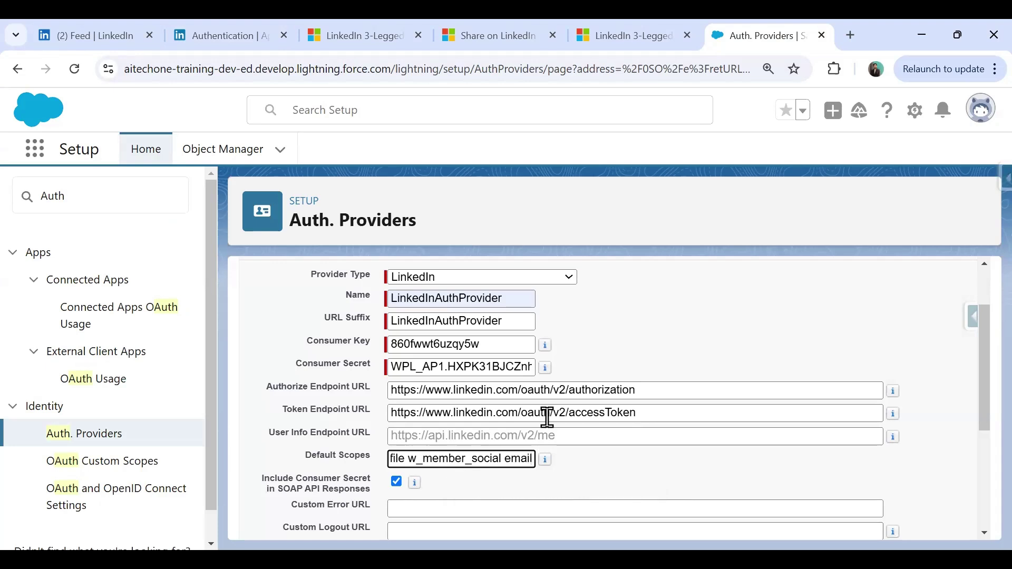
# Clear the Default Scopes and refill them with the saved suggestion openid profile w_member_social email
pyautogui.moveTo(520, 459)
pyautogui.mouseDown()
pyautogui.moveTo(474, 459)
pyautogui.moveTo(536, 459)
pyautogui.mouseUp()
pyautogui.press('Right')
pyautogui.hotkey('ctrl', 'a')
pyautogui.press('BackSpace')
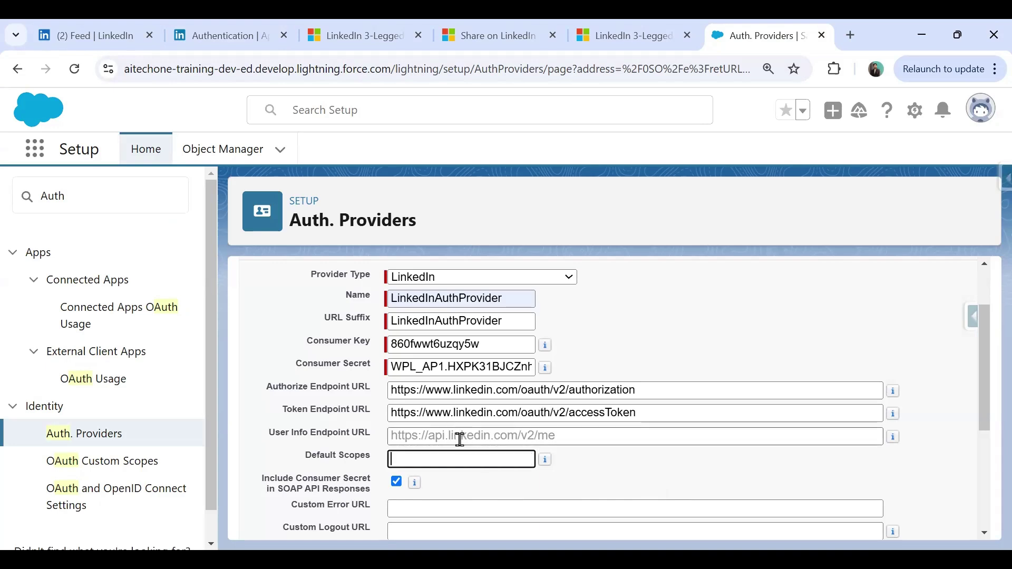
pyautogui.press('Down')
pyautogui.press('Down')
pyautogui.press('Return')
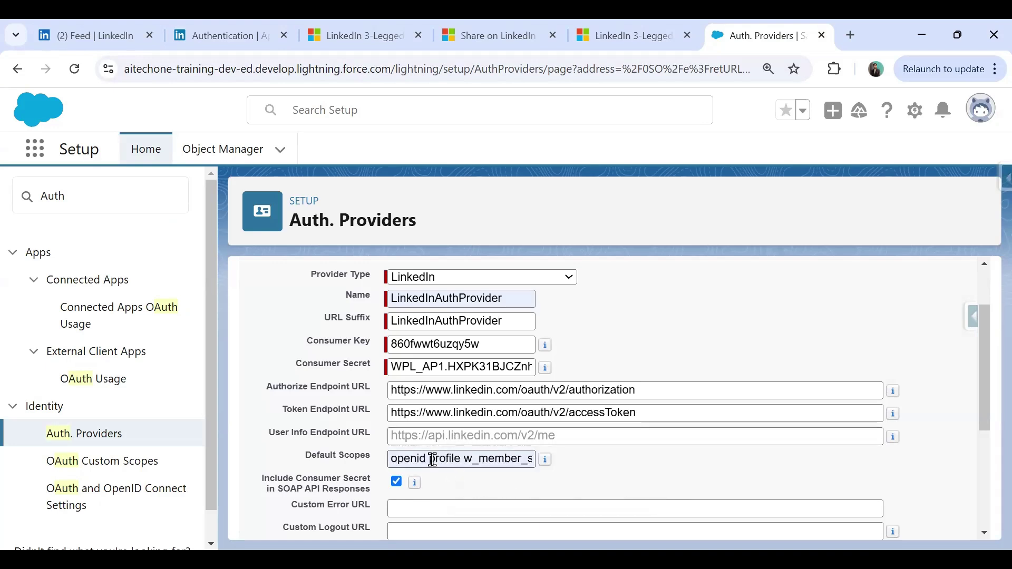
# Examine the complete list of scopes entered in the auth provider's Default Scopes
pyautogui.click(451, 461)
pyautogui.hotkey('shift', 'Right')
pyautogui.hotkey('shift', 'Right')
pyautogui.hotkey('shift', 'Right')
pyautogui.hotkey('shift', 'Right')
pyautogui.hotkey('shift', 'Right')
pyautogui.hotkey('shift', 'Right')
pyautogui.hotkey('shift', 'Right')
pyautogui.hotkey('shift', 'Right')
pyautogui.hotkey('shift', 'Right')
pyautogui.hotkey('shift', 'Right')
pyautogui.hotkey('shift', 'Right')
pyautogui.hotkey('shift', 'Right')
pyautogui.hotkey('shift', 'Right')
pyautogui.hotkey('shift', 'Right')
pyautogui.hotkey('shift', 'Right')
pyautogui.hotkey('shift', 'Right')
pyautogui.hotkey('shift', 'Right')
pyautogui.hotkey('shift', 'Right')
pyautogui.hotkey('shift', 'Right')
pyautogui.hotkey('shift', 'Right')
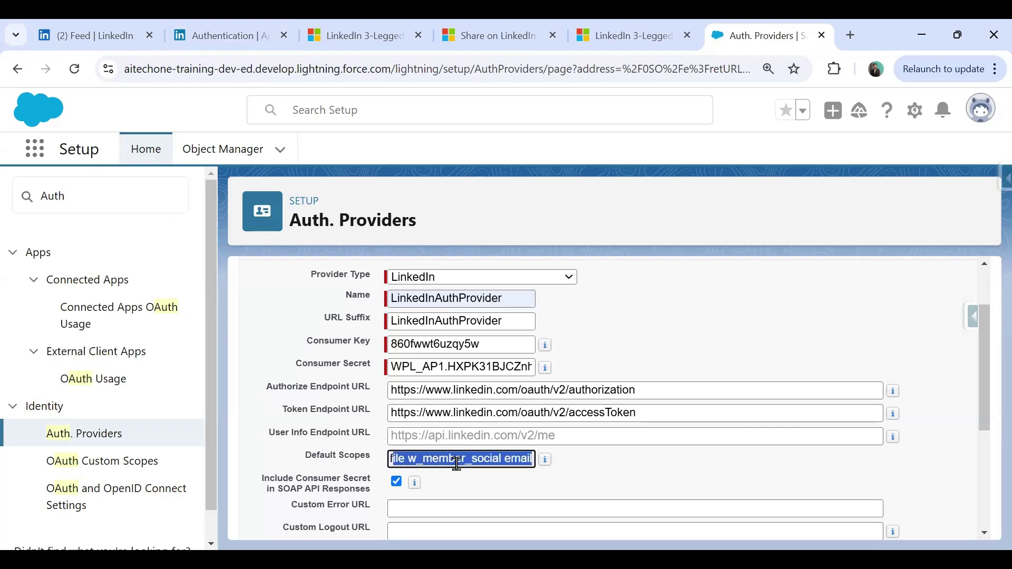
pyautogui.click(457, 464)
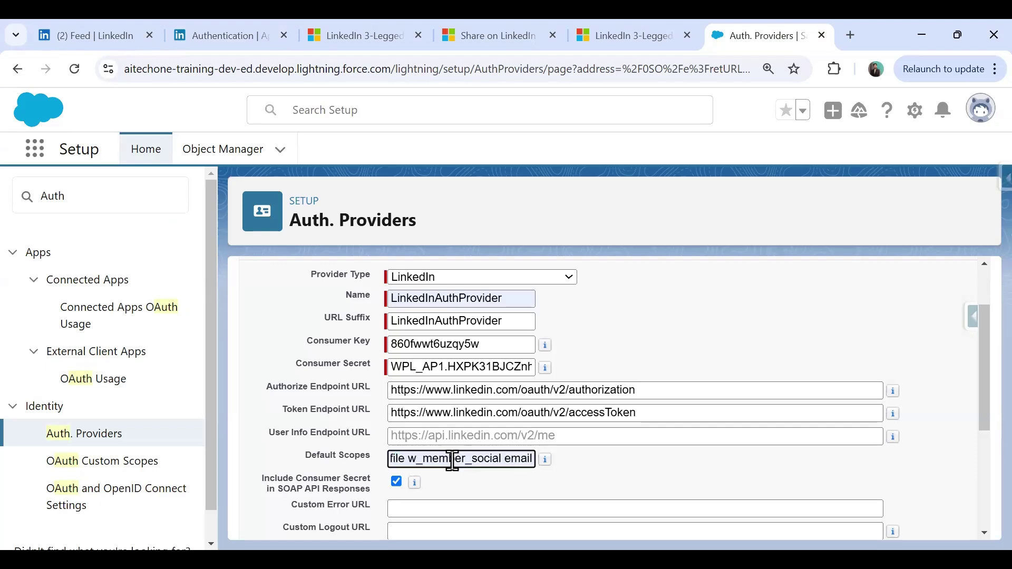
pyautogui.moveTo(414, 460); pyautogui.dragTo(493, 462)
pyautogui.click(503, 461)
pyautogui.click(505, 482)
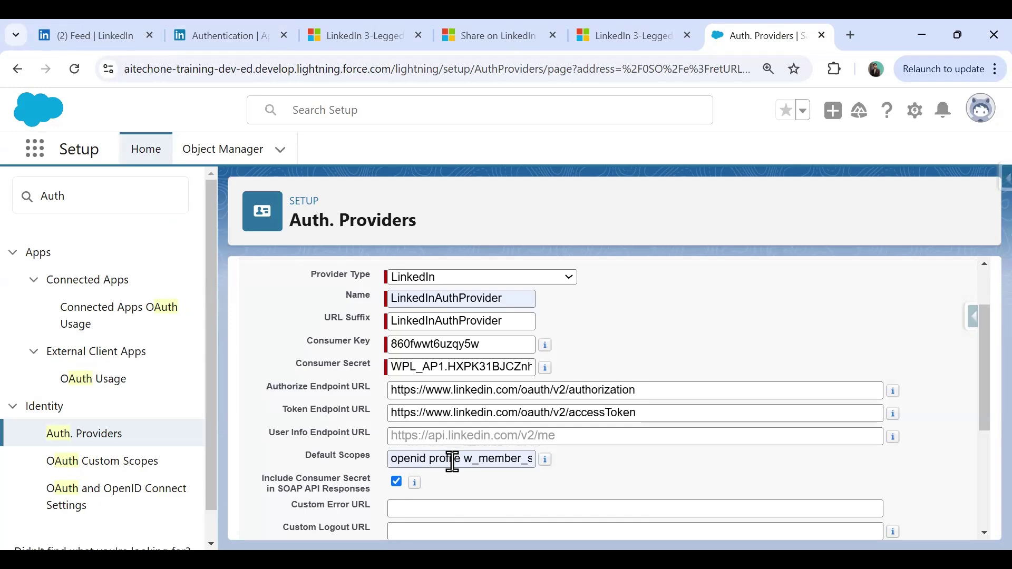
# Save the LinkedIn auth provider and copy its Callback URL from the Salesforce Configuration section
pyautogui.scroll(-4, 452, 462)
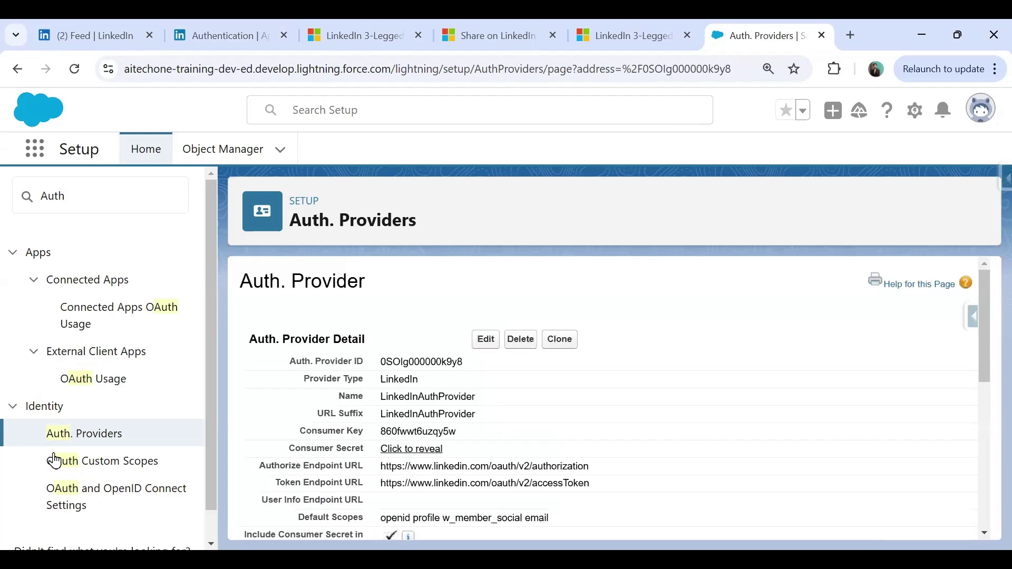
pyautogui.scroll(-1, 504, 394)
pyautogui.scroll(-5, 505, 396)
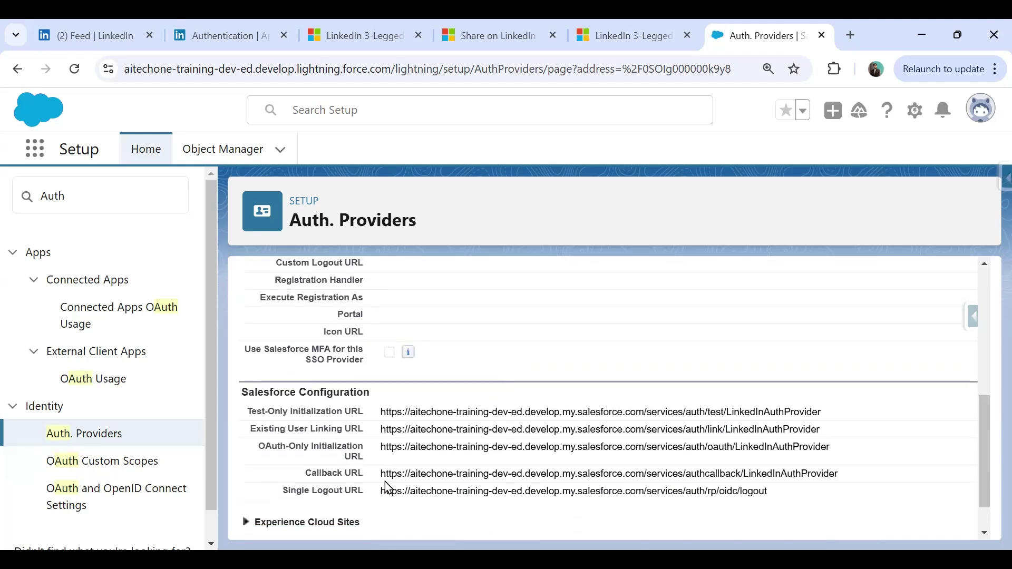
pyautogui.moveTo(383, 479); pyautogui.dragTo(849, 492)
pyautogui.hotkey('ctrl', 'c')
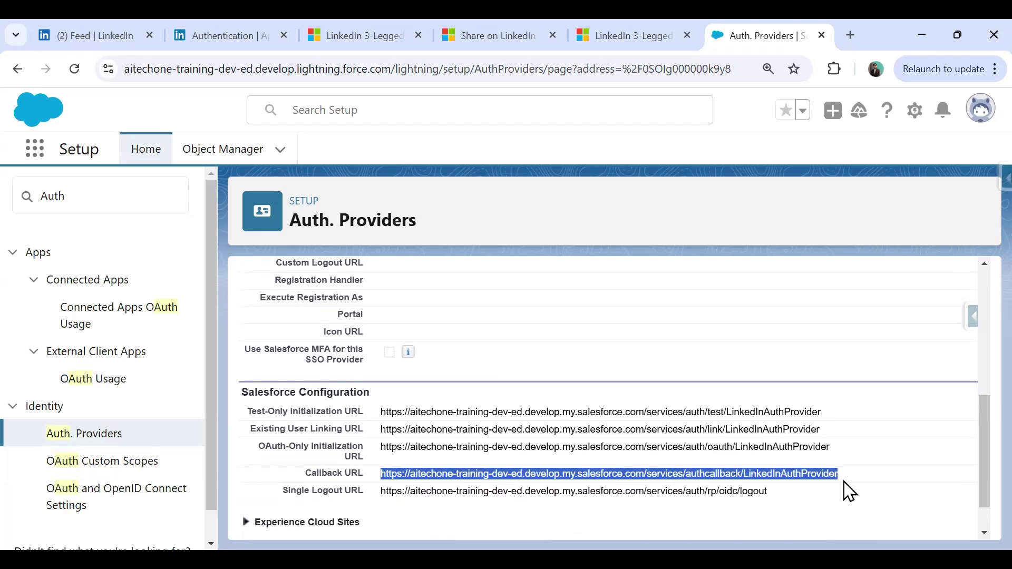
# Add the copied Salesforce Callback URL as an authorized redirect URL in the LinkedIn app's OAuth 2.0 settings and update them
pyautogui.click(243, 27)
pyautogui.scroll(7, 301, 398)
pyautogui.scroll(-4, 165, 475)
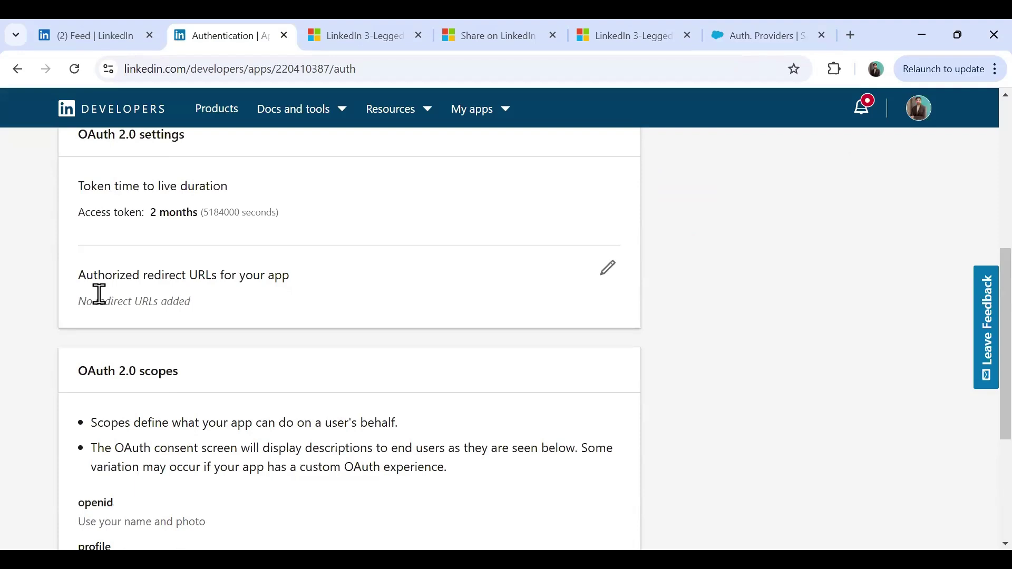
pyautogui.moveTo(79, 275); pyautogui.dragTo(268, 295)
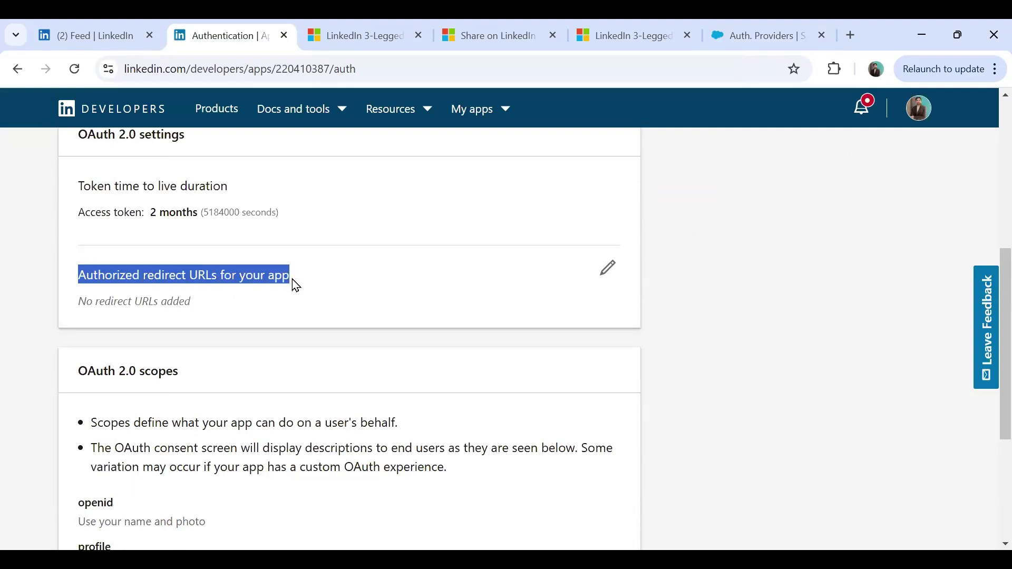
pyautogui.click(608, 268)
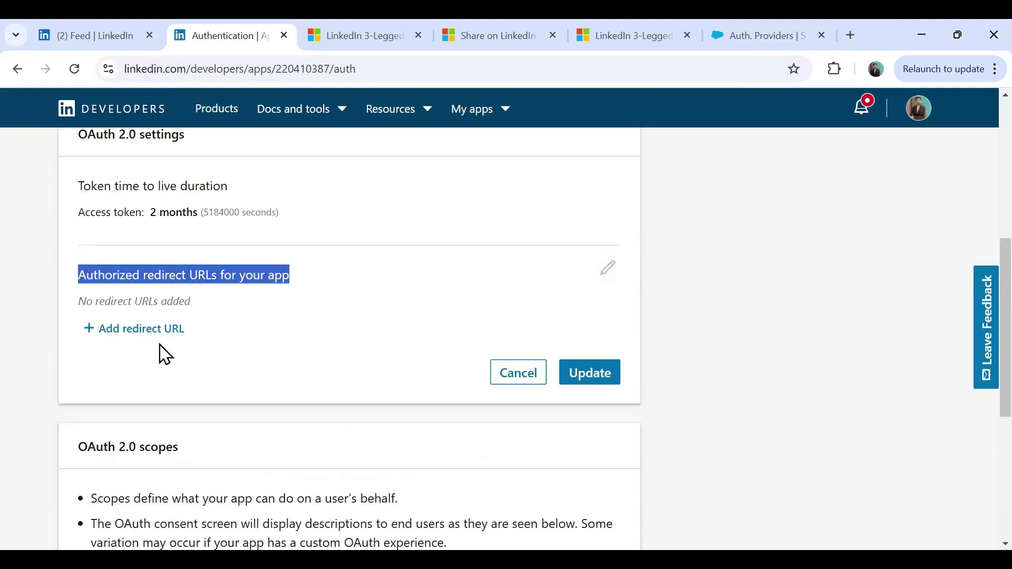
pyautogui.click(114, 329)
pyautogui.hotkey('ctrl', 'v')
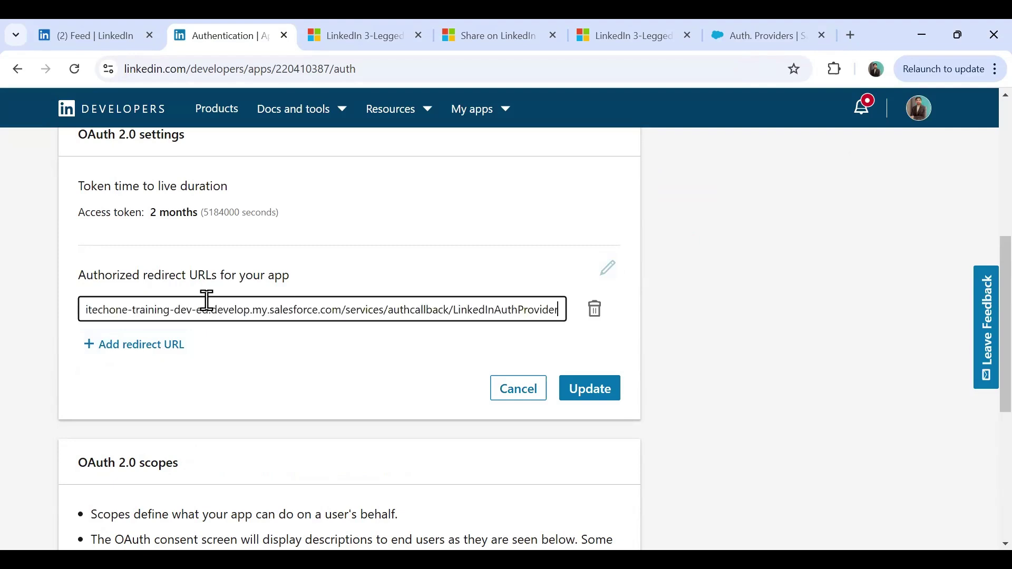
pyautogui.click(596, 389)
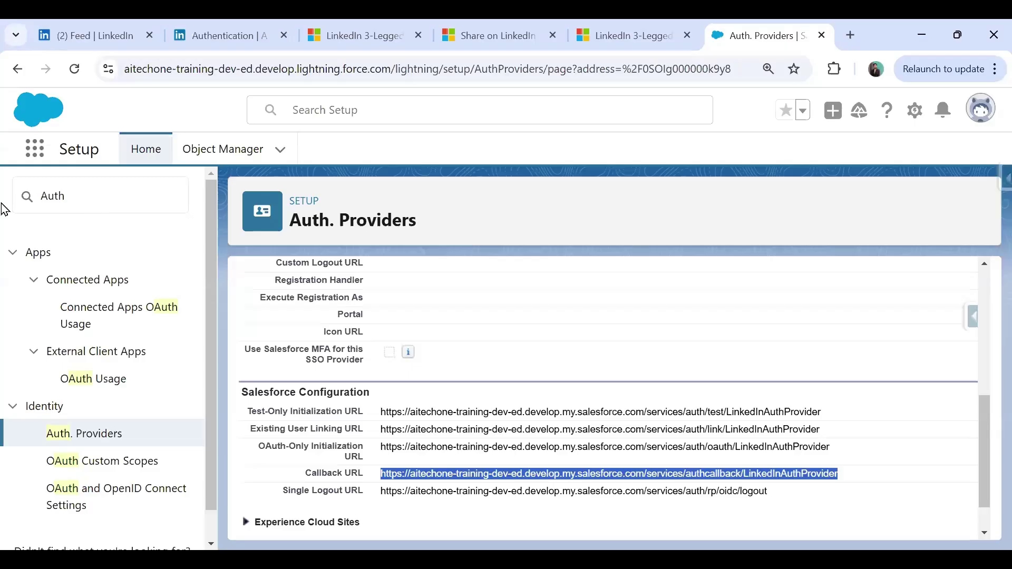
# Search Salesforce Setup for Named and open the External Credentials list under Named Credentials
pyautogui.click(14, 205)
pyautogui.hotkey('ctrl', 'a')
pyautogui.write('Named')
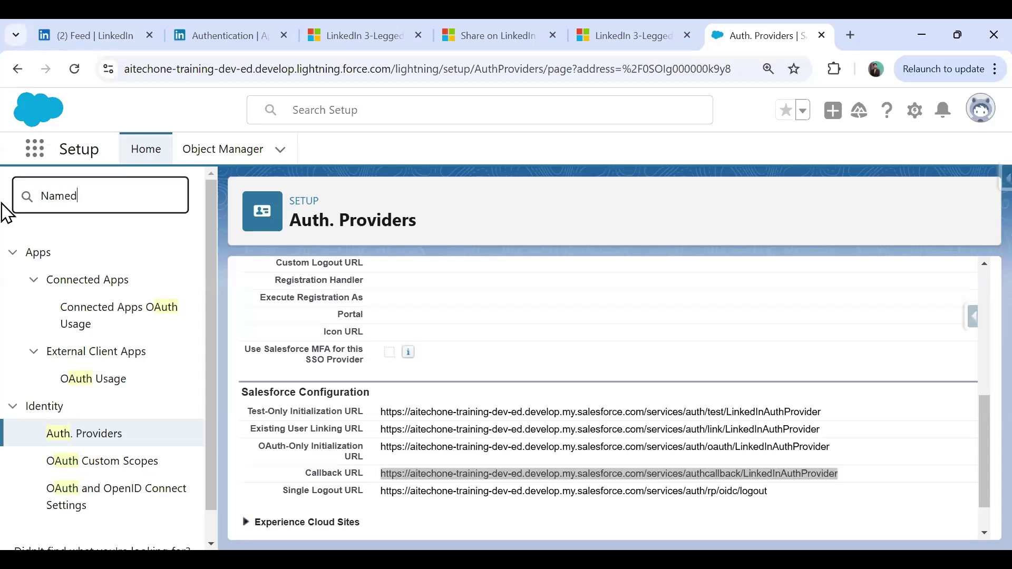
pyautogui.click(106, 292)
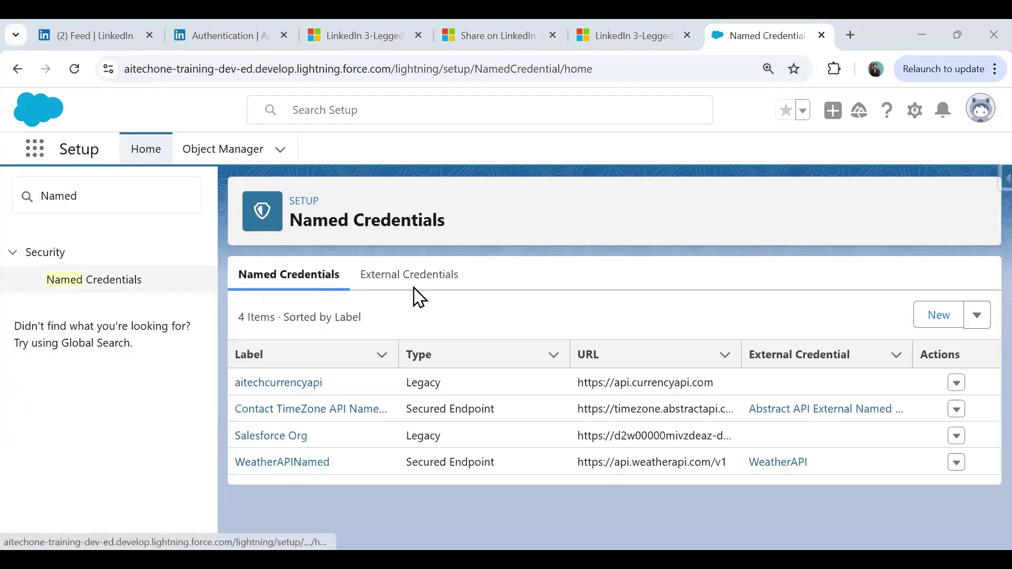
pyautogui.click(406, 275)
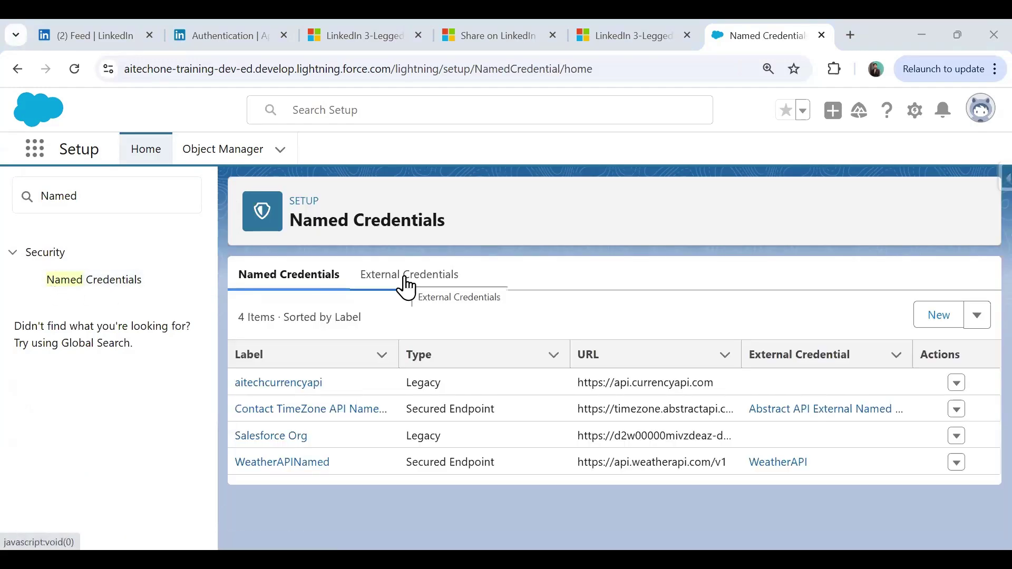
# Start a new external credential with both its label and name set to LinkedInExternalCredentials
pyautogui.click(970, 323)
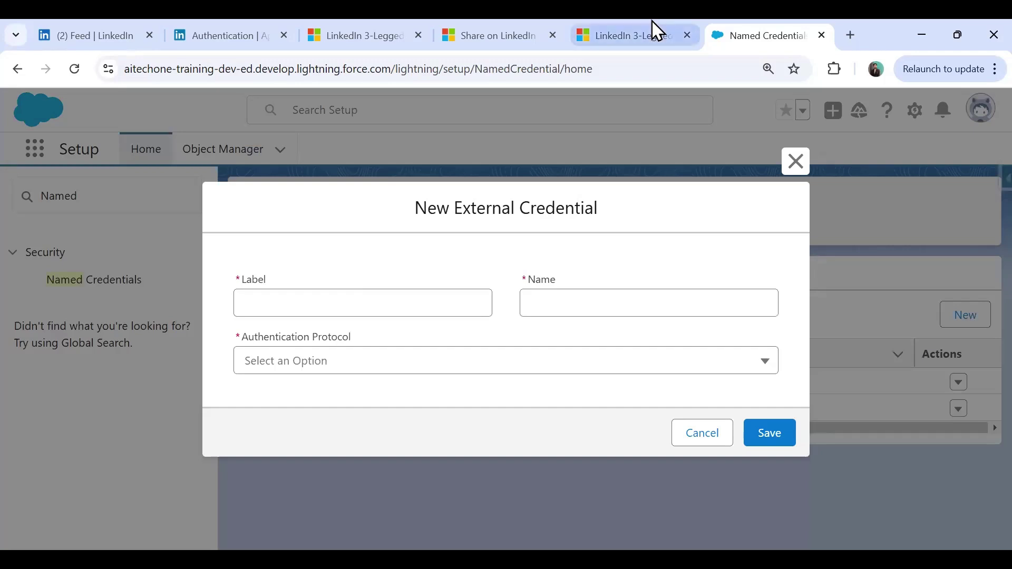
pyautogui.click(281, 305)
pyautogui.write('LinkedIn')
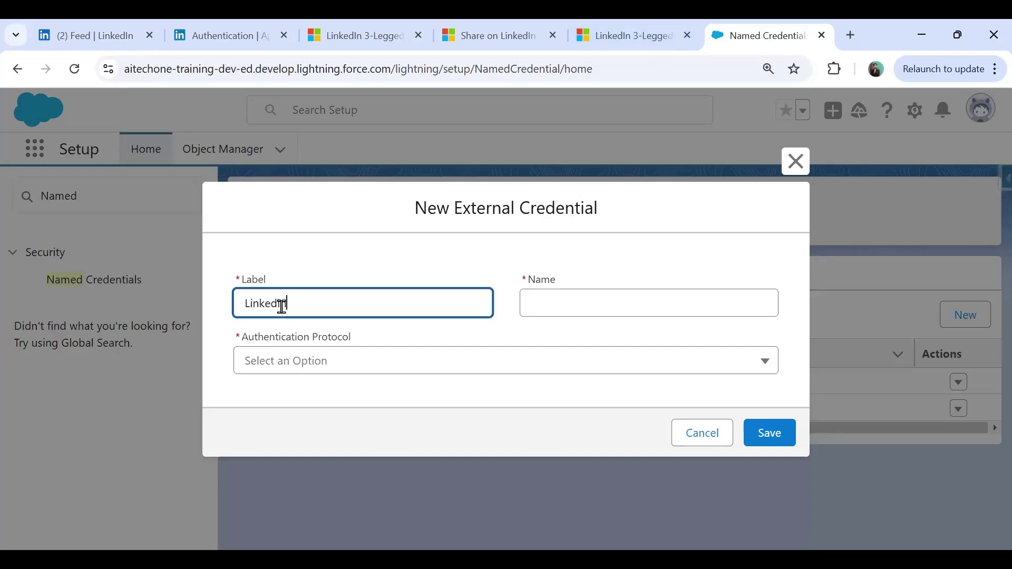
pyautogui.write('ExternalCredentials')
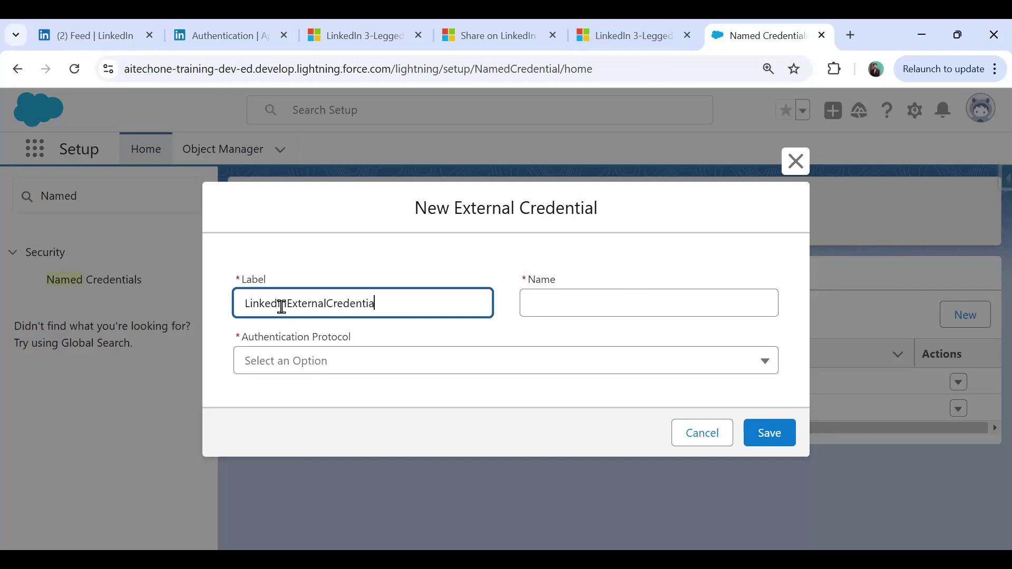
pyautogui.press('Tab')
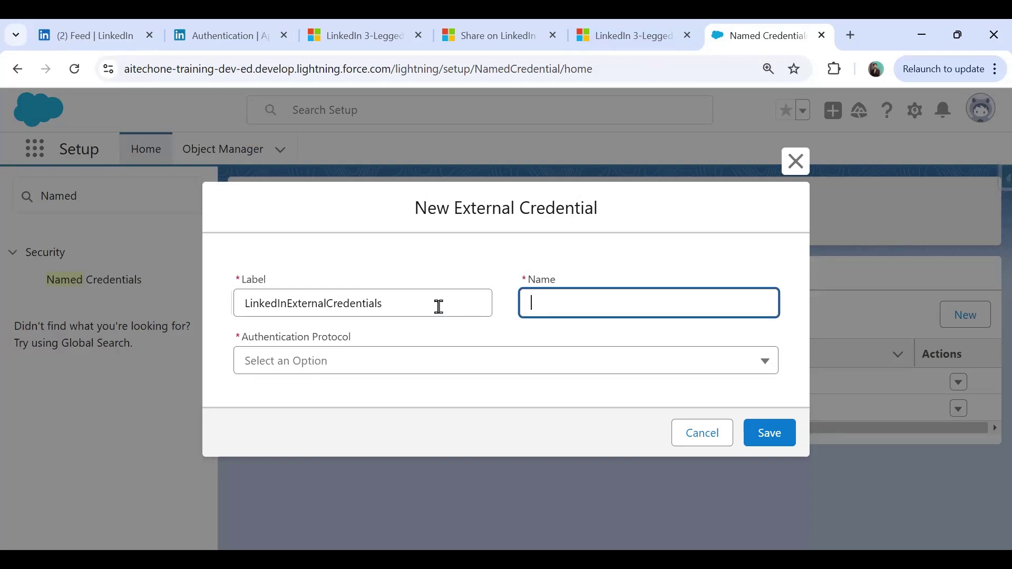
pyautogui.hotkey('shift', 'Tab')
pyautogui.hotkey('ctrl', 'c')
pyautogui.click(561, 296)
pyautogui.hotkey('ctrl', 'v')
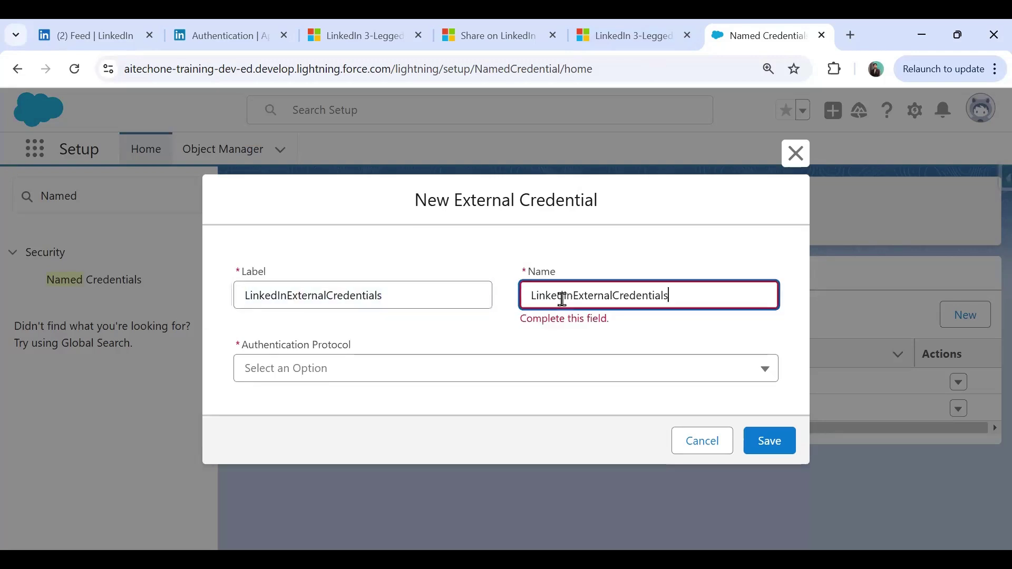
# Set the external credential's authentication protocol to OAuth 2.0 and its authentication provider to LinkedInAuthProvider, and save it
pyautogui.click(329, 380)
pyautogui.click(324, 362)
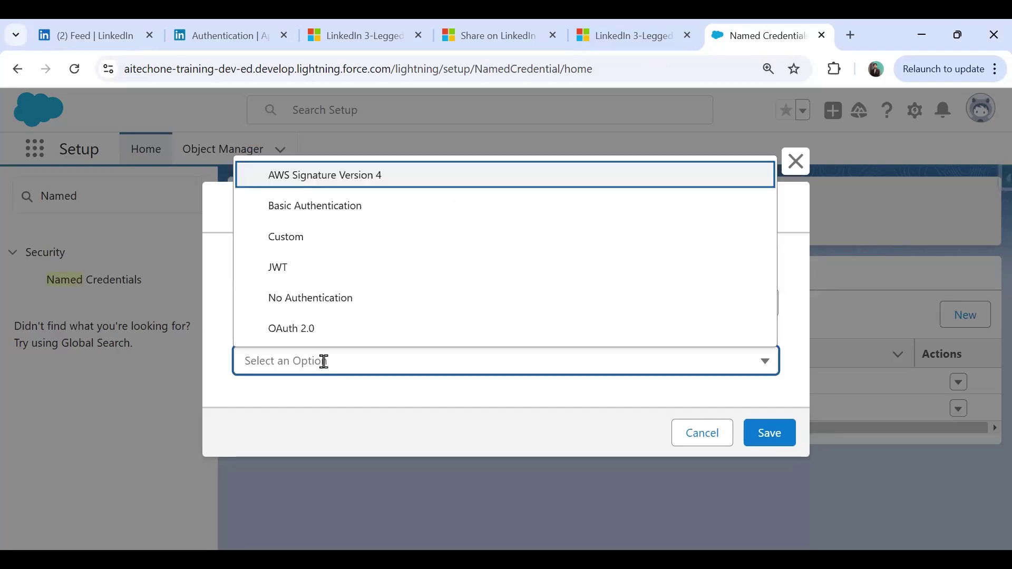
pyautogui.click(318, 327)
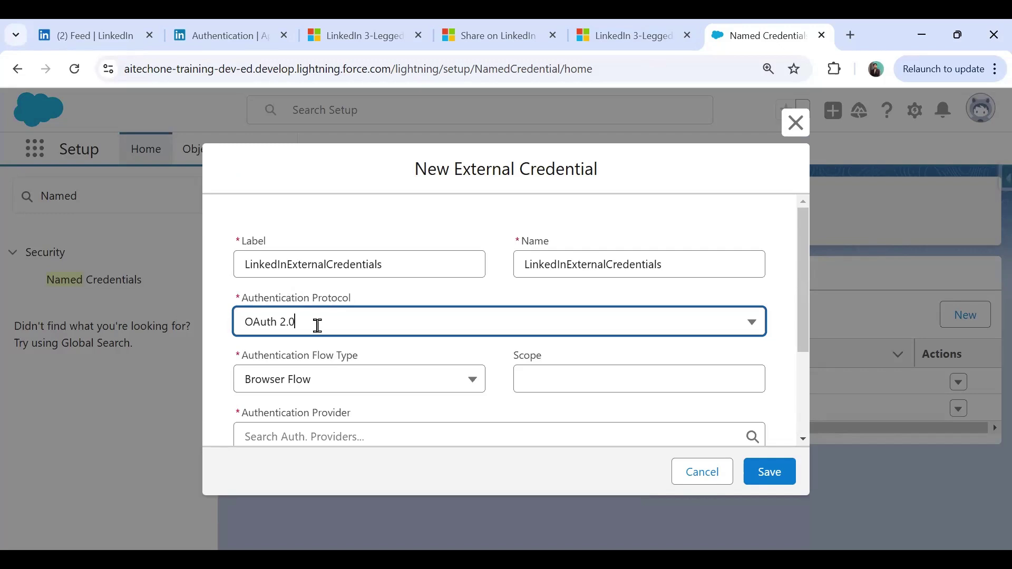
pyautogui.scroll(-3, 327, 338)
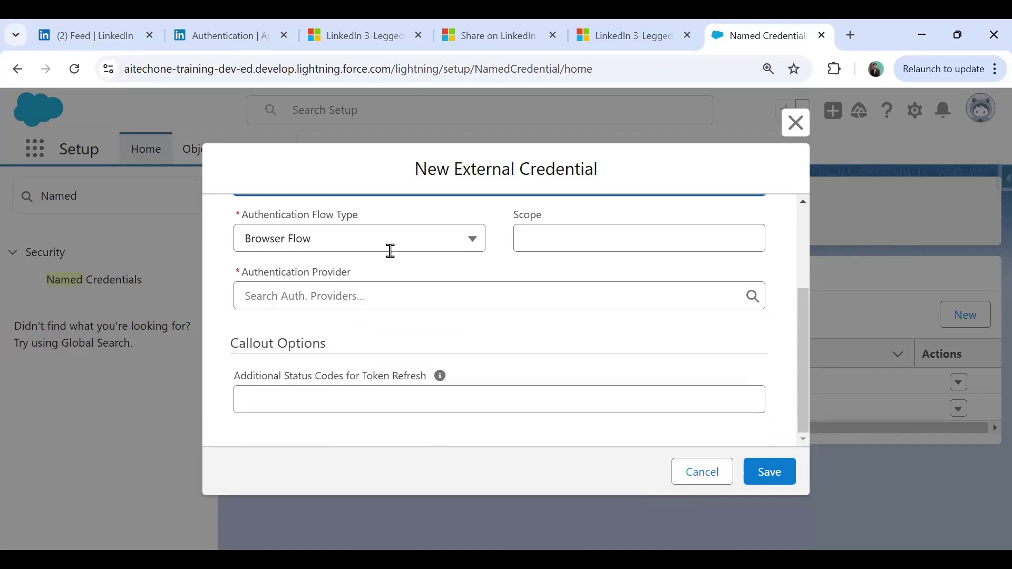
pyautogui.click(301, 298)
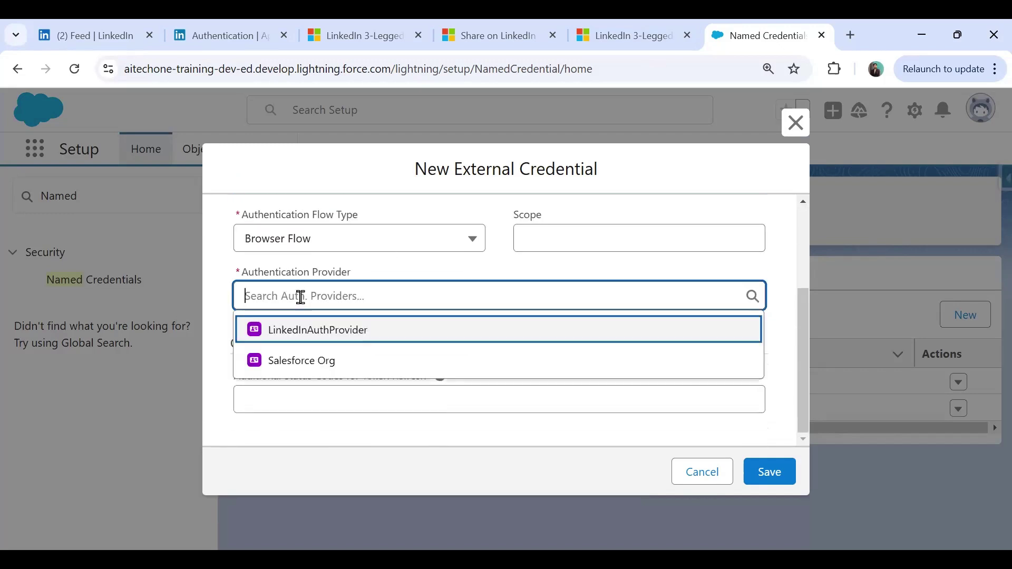
pyautogui.click(299, 331)
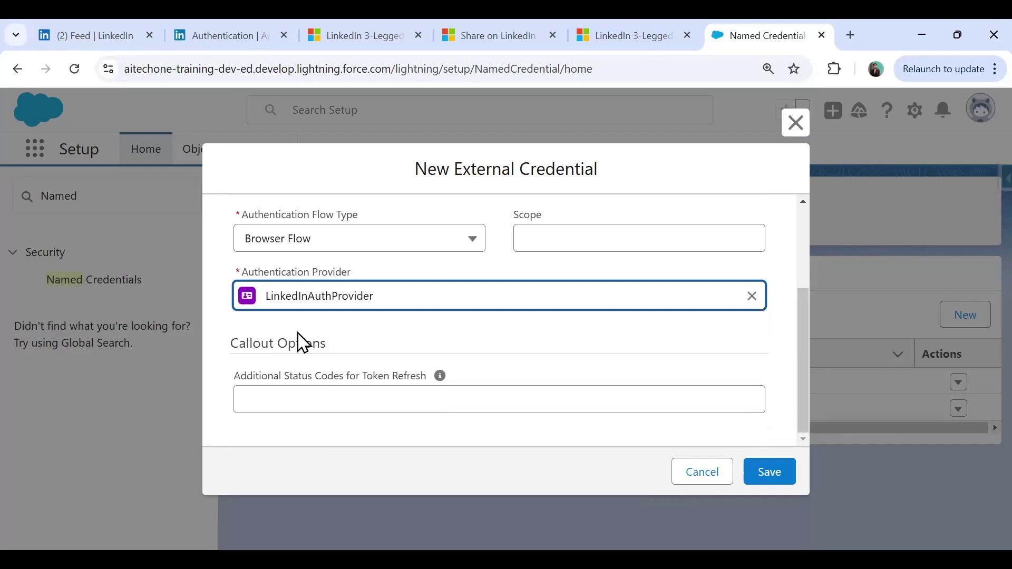
pyautogui.scroll(1, 682, 389)
pyautogui.scroll(-1, 682, 388)
pyautogui.click(773, 476)
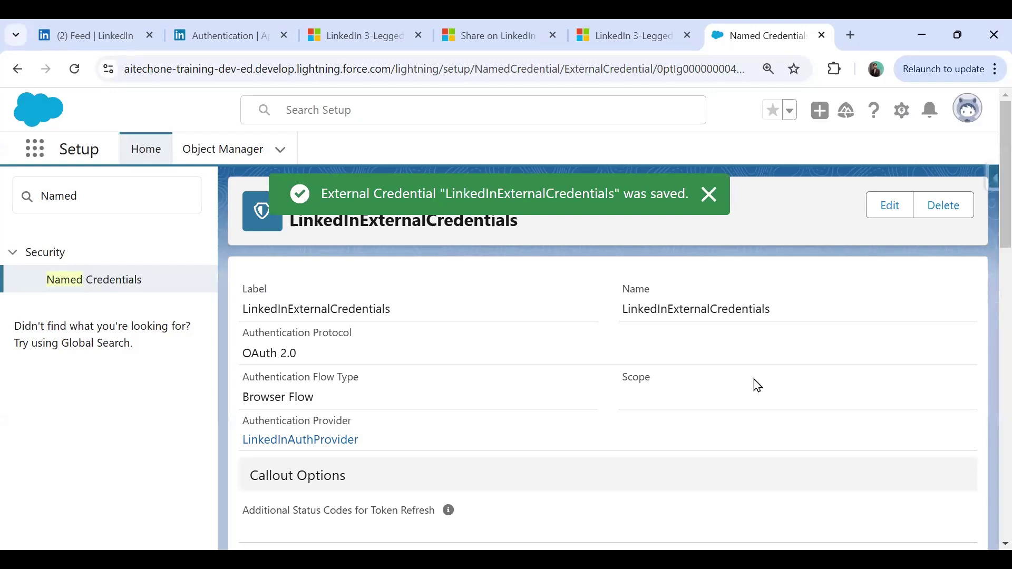
# Create a principal for the external credential with parameter name Admin and identity type Named Principal
pyautogui.scroll(-9, 754, 384)
pyautogui.scroll(-3, 346, 365)
pyautogui.scroll(3, 314, 350)
pyautogui.scroll(-3, 459, 420)
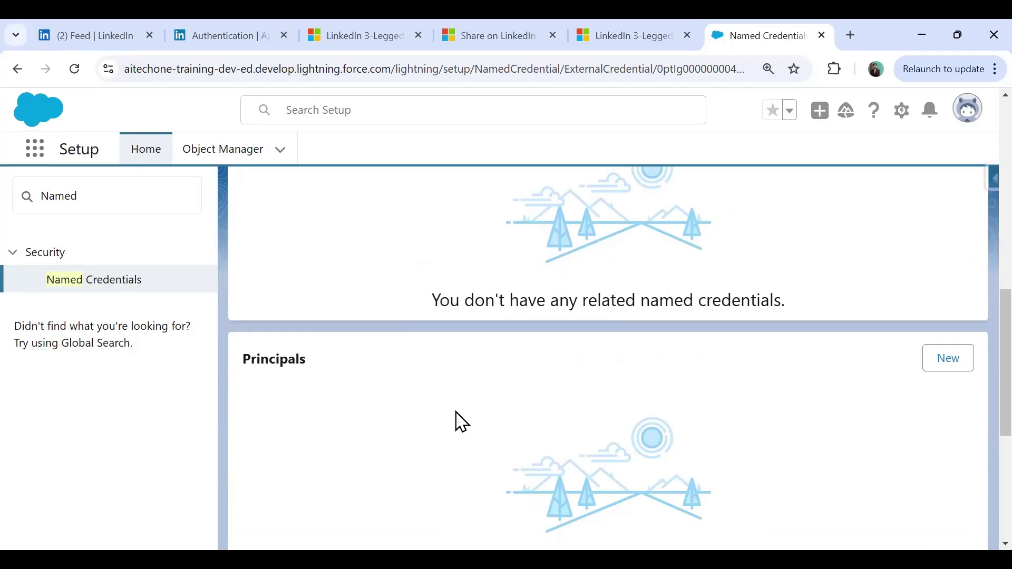
pyautogui.click(947, 324)
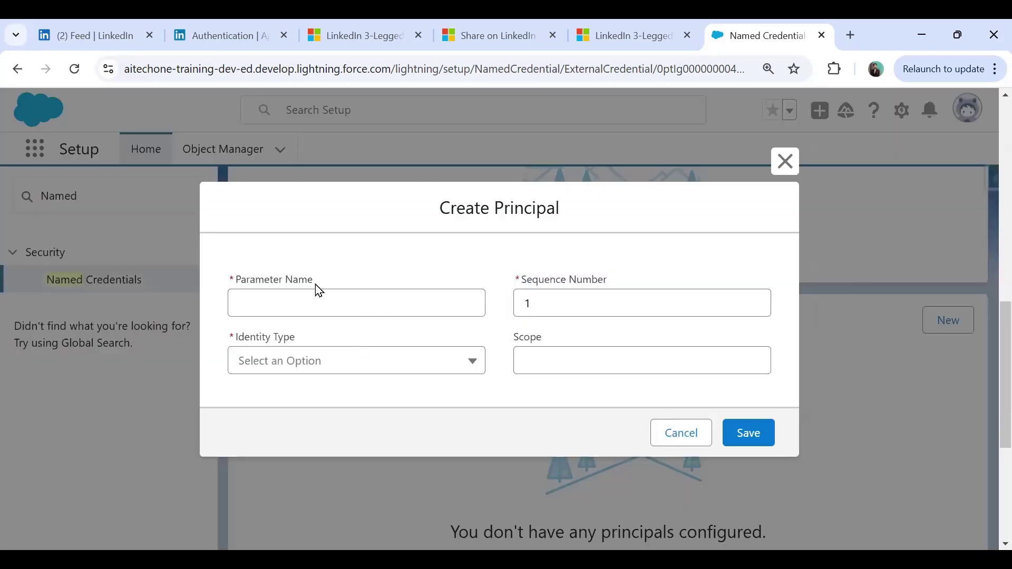
pyautogui.click(307, 297)
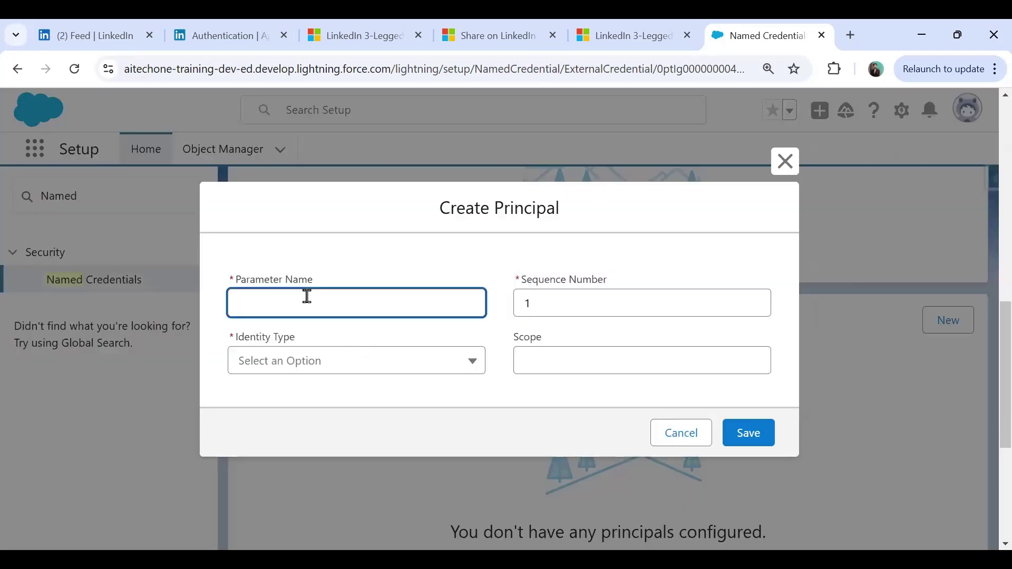
pyautogui.write('Admin')
pyautogui.click(298, 362)
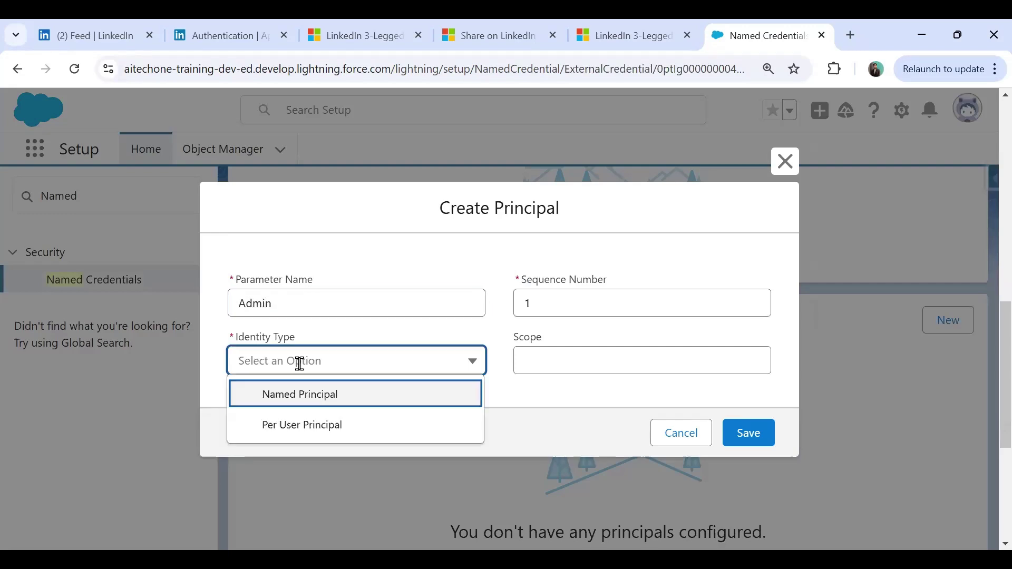
pyautogui.click(304, 401)
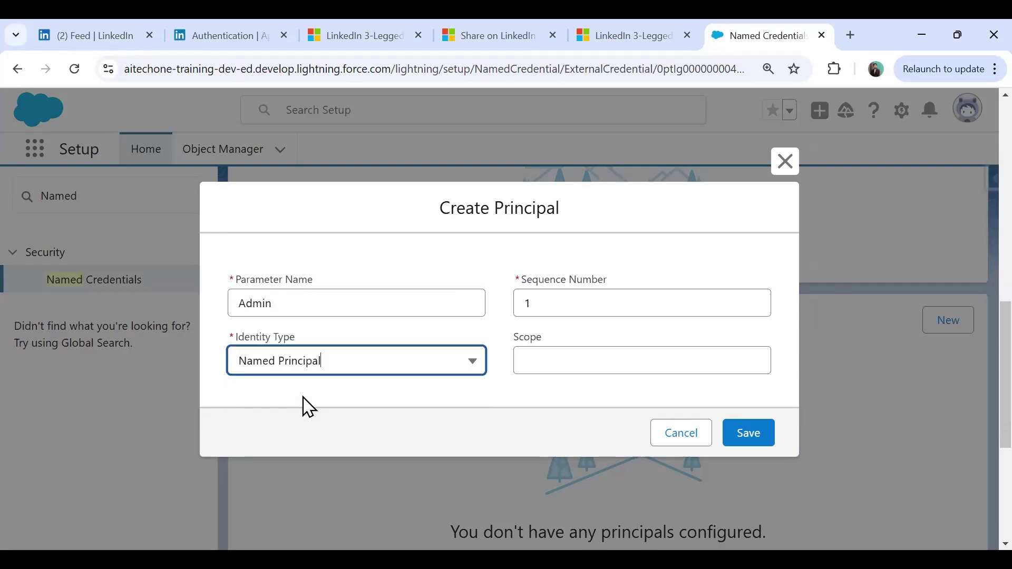
pyautogui.click(341, 407)
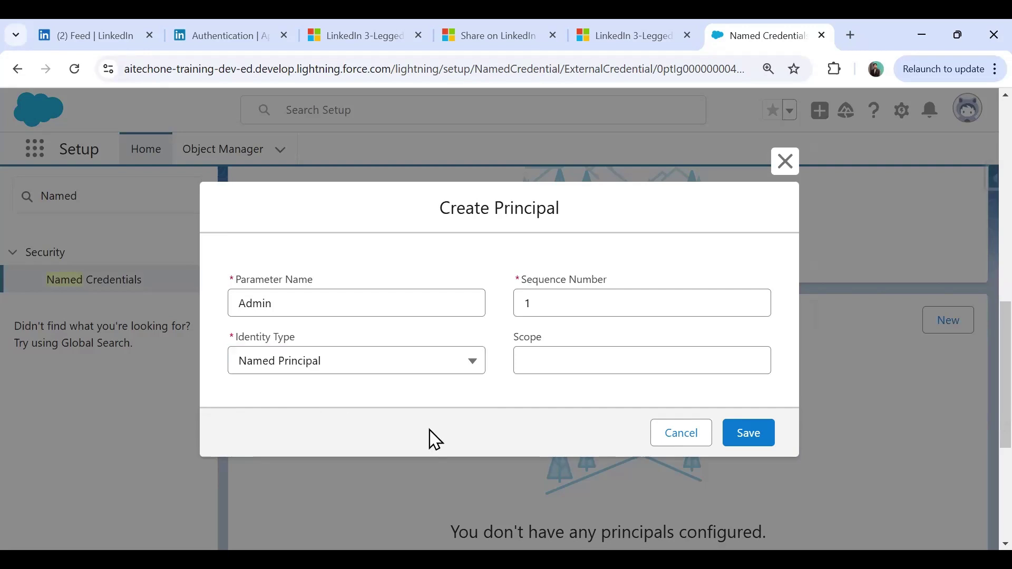
pyautogui.press('Tab')
pyautogui.press('Tab')
pyautogui.press('Return')
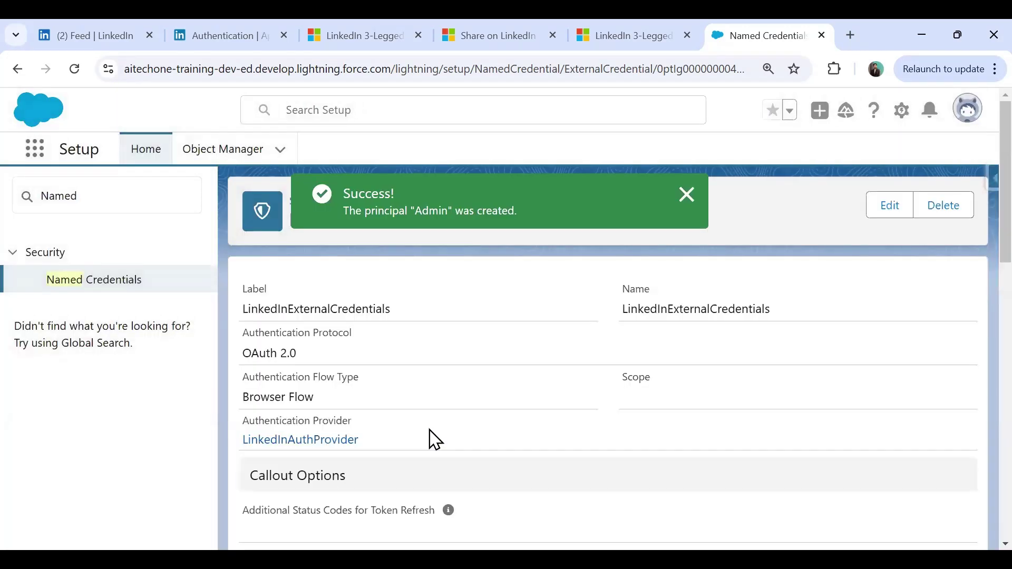
pyautogui.scroll(-12, 594, 350)
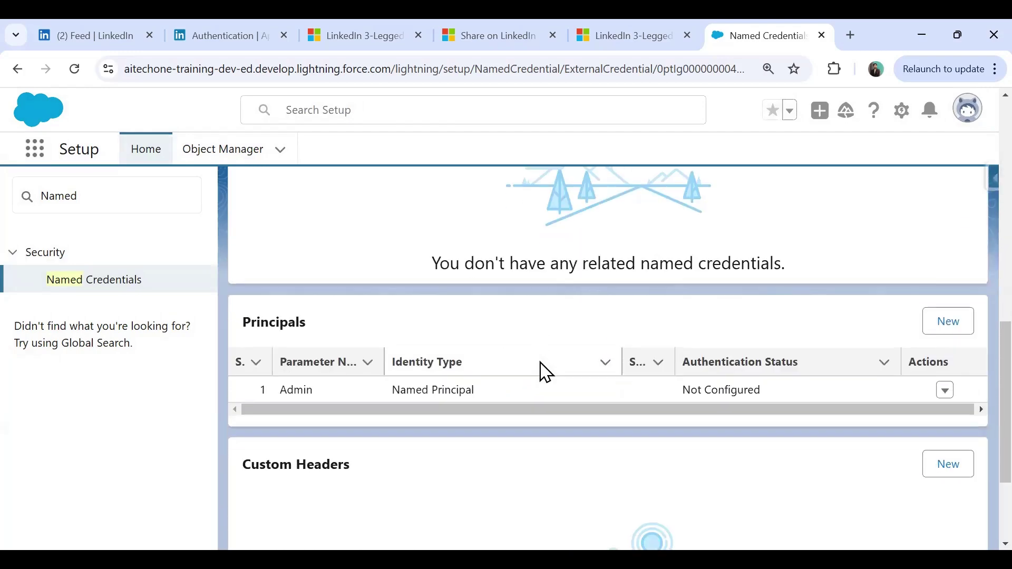
pyautogui.scroll(-3, 543, 372)
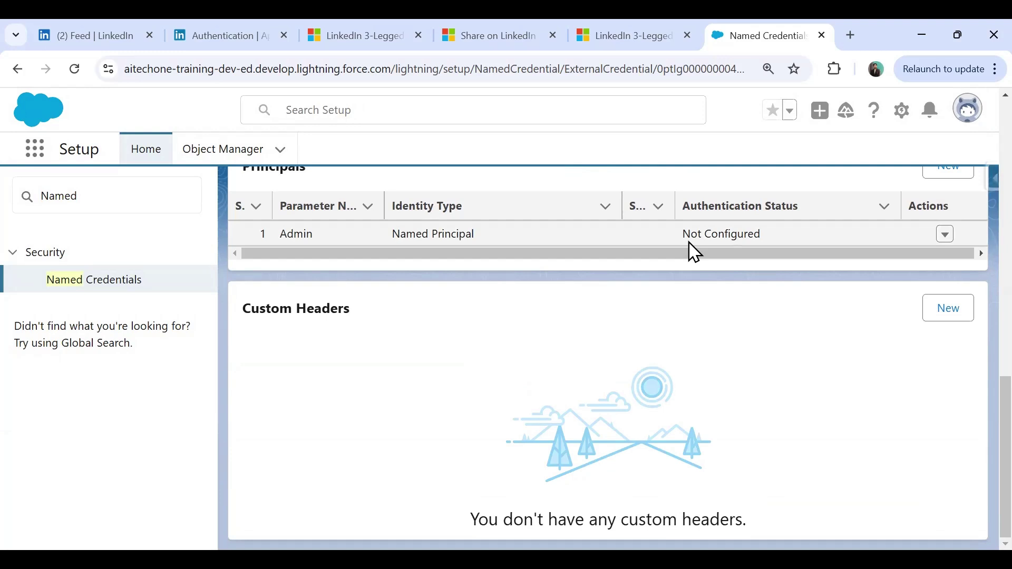
# Search Setup for Permis, open the Permission Sets list, and start a new permission set
pyautogui.click(15, 205)
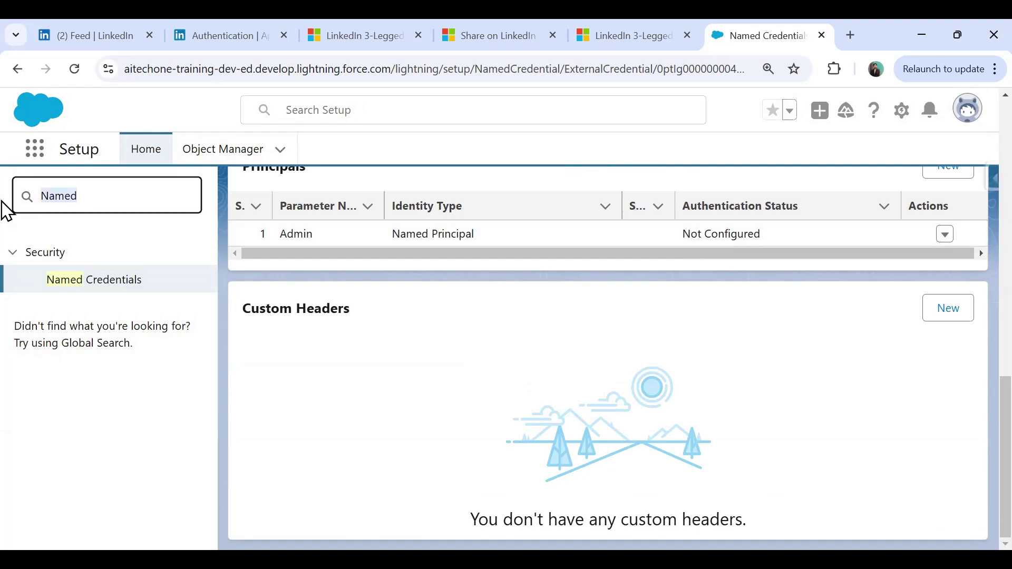
pyautogui.scroll(2, 402, 397)
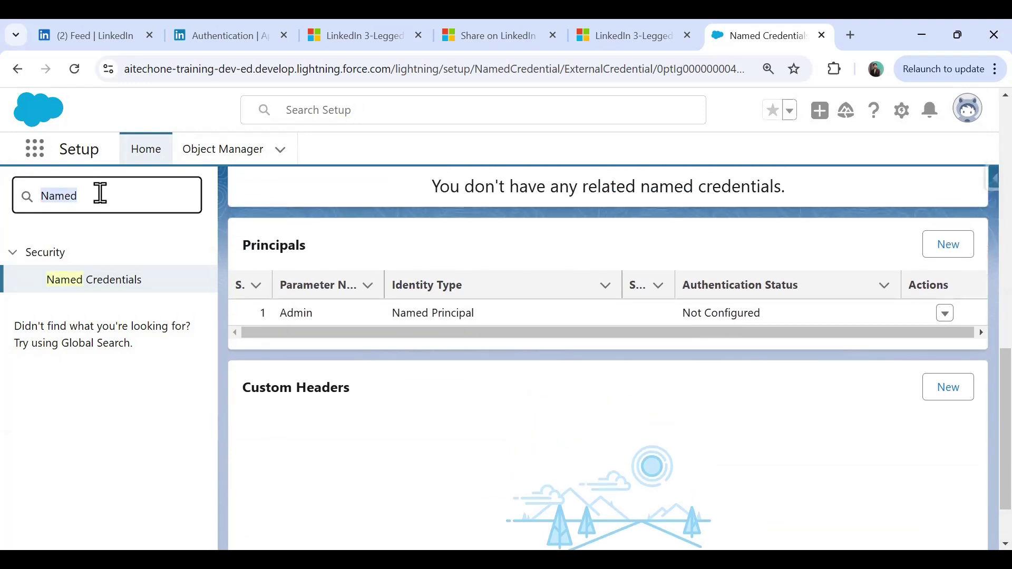
pyautogui.press('BackSpace')
pyautogui.write('Pe')
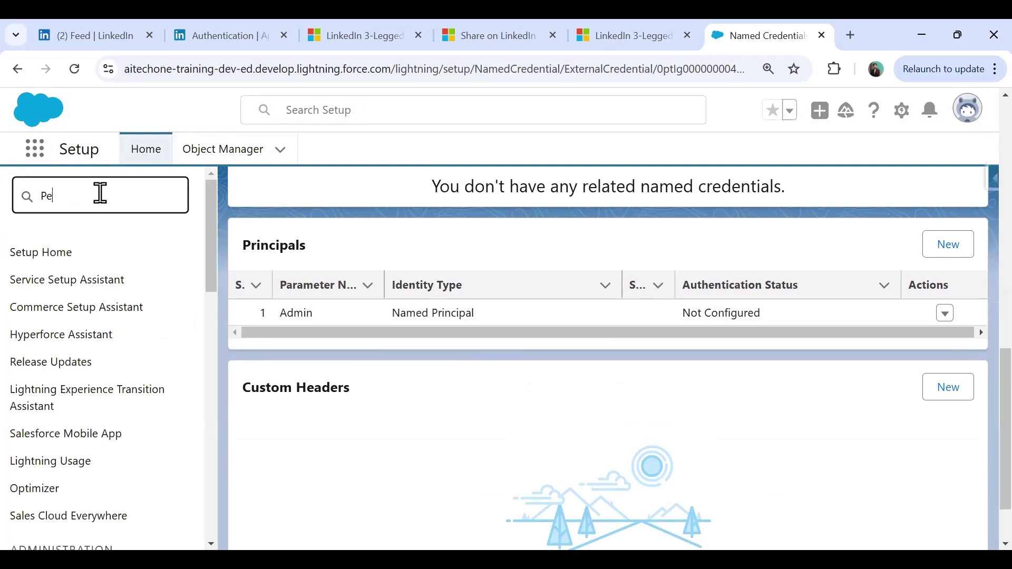
pyautogui.write('rmision')
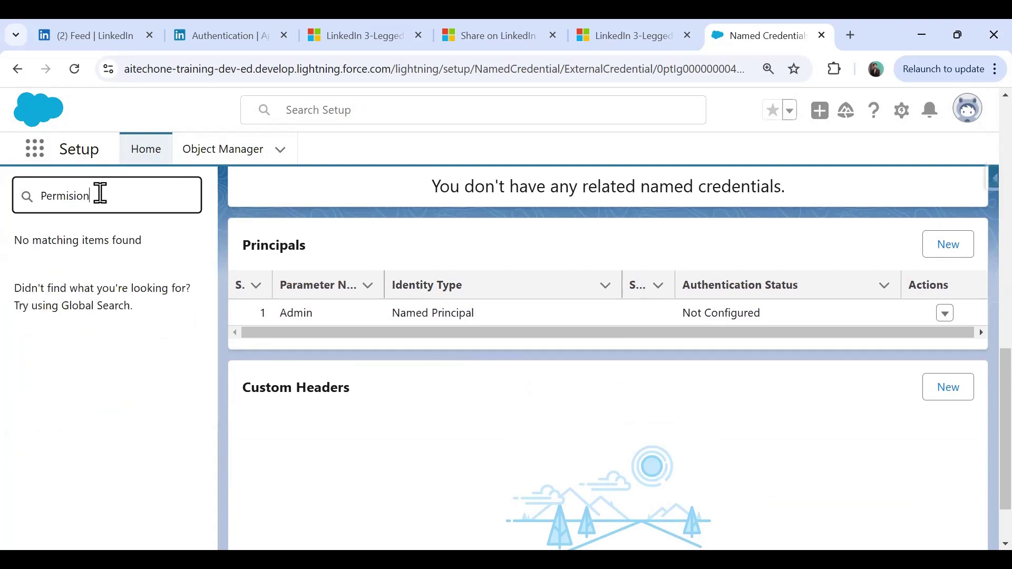
pyautogui.press('BackSpace')
pyautogui.press('BackSpace')
pyautogui.press('BackSpace')
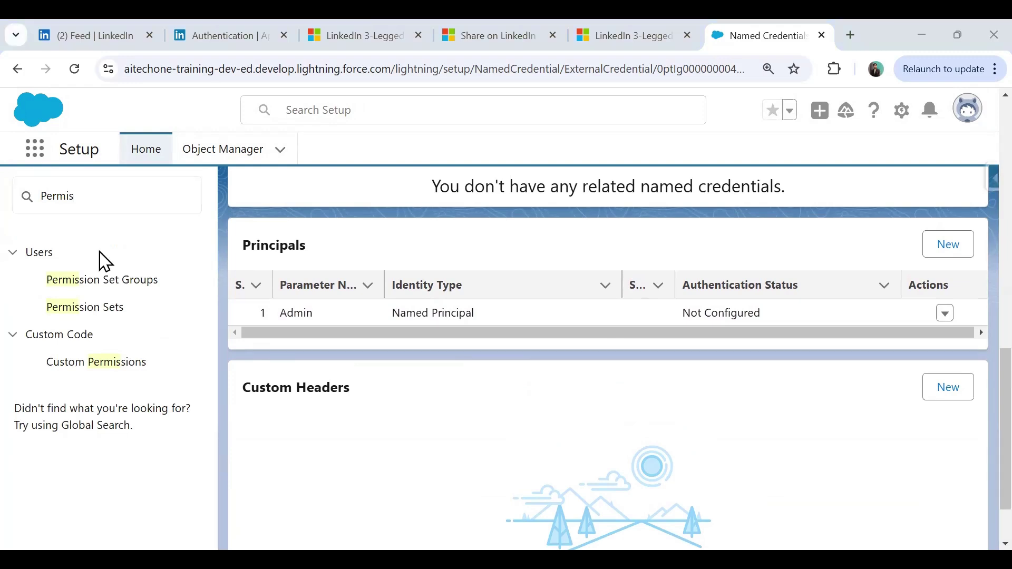
pyautogui.click(91, 318)
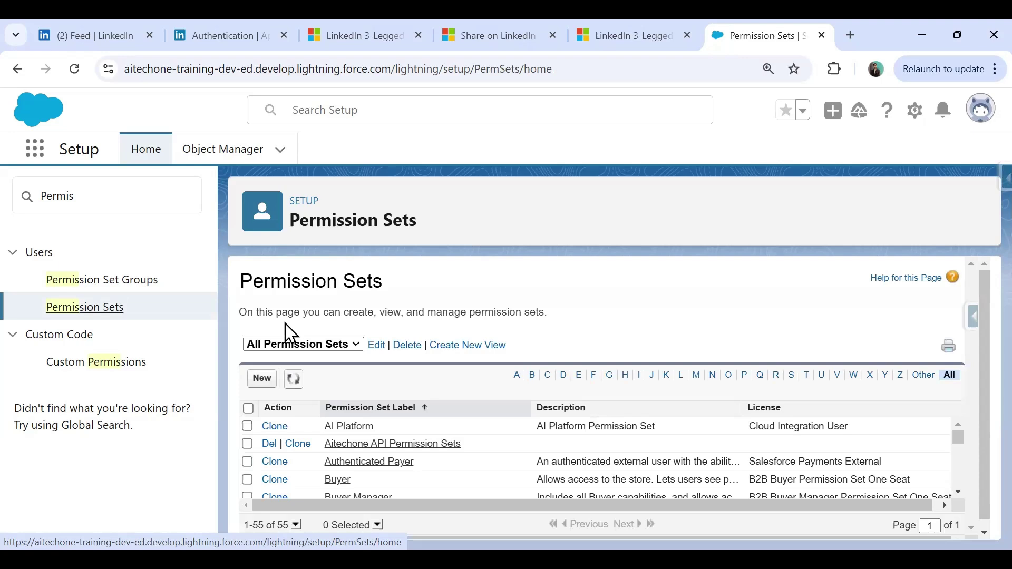
pyautogui.click(262, 378)
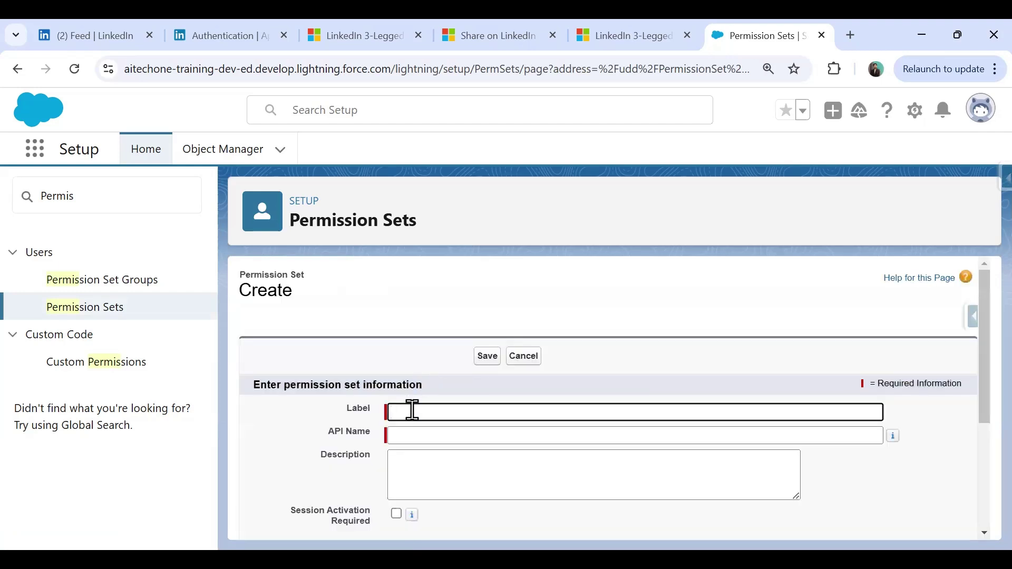
pyautogui.write('Link')
pyautogui.press('Down')
pyautogui.press('Up')
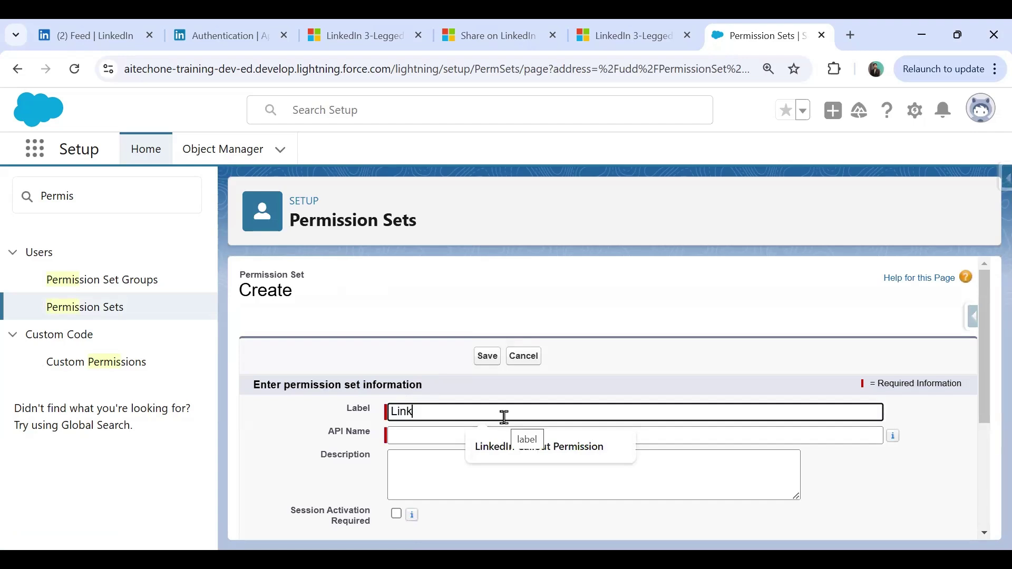
pyautogui.press('Down')
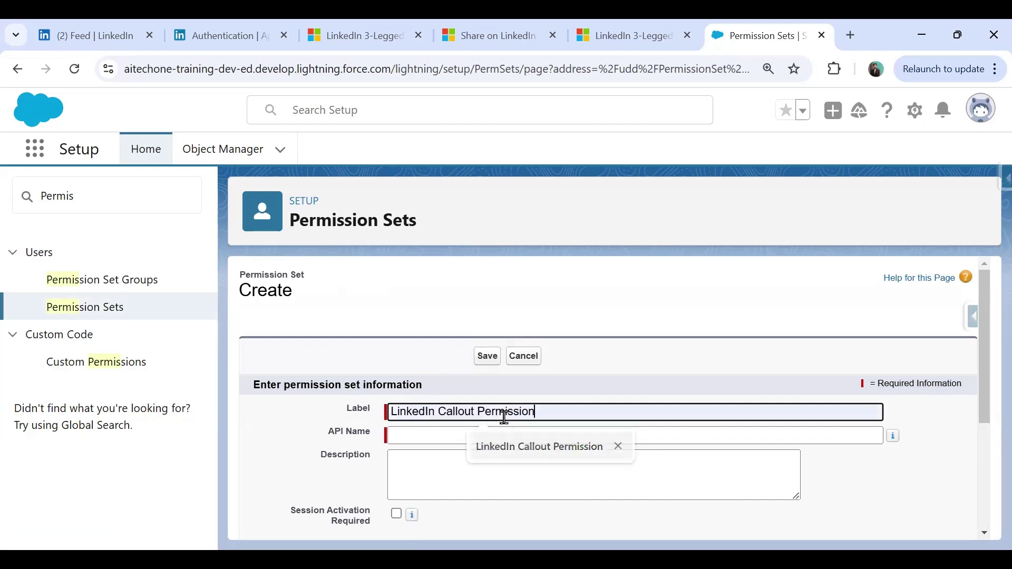
pyautogui.press('Return')
pyautogui.click(421, 437)
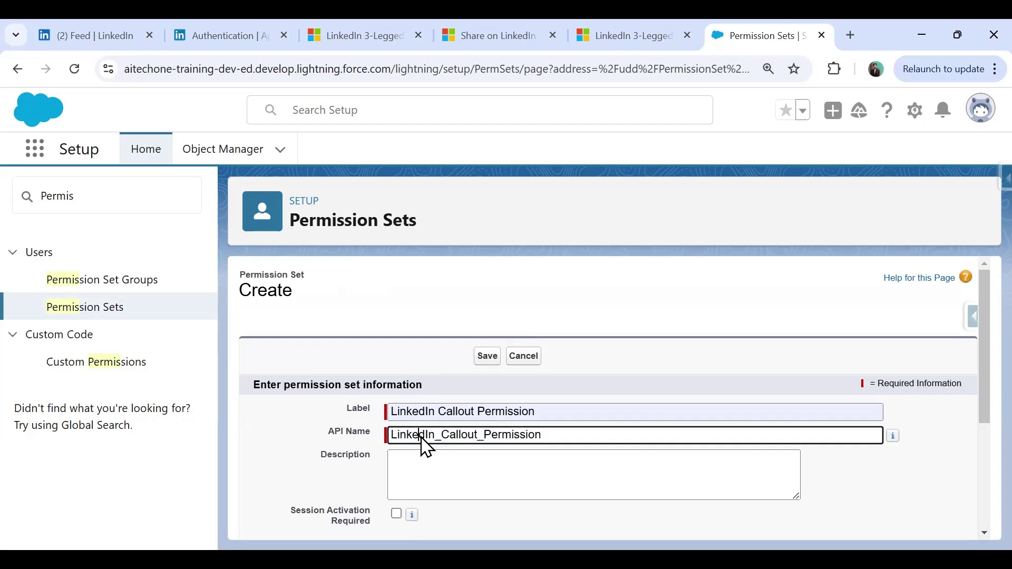
pyautogui.moveTo(548, 436); pyautogui.dragTo(355, 452)
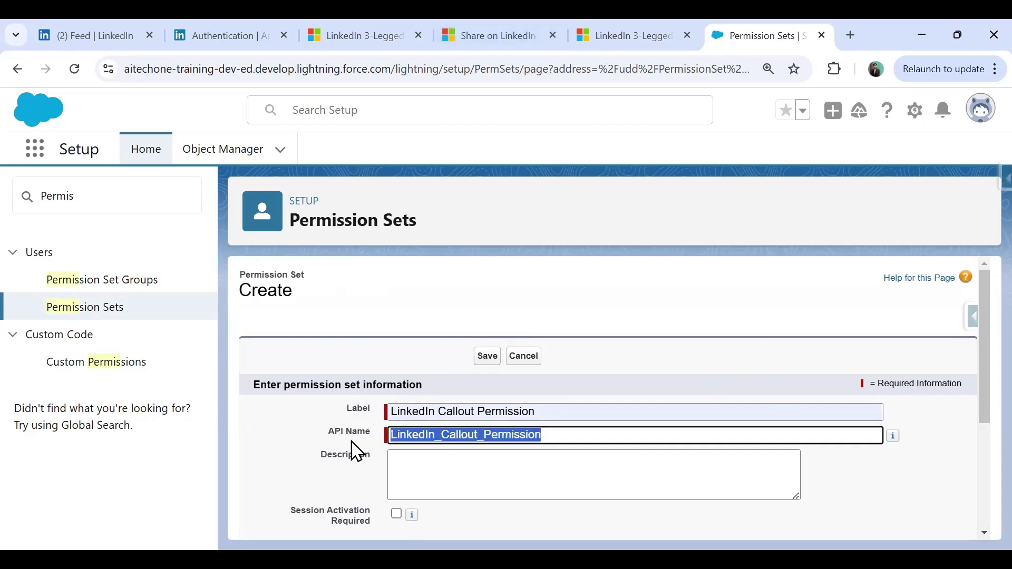
pyautogui.press('BackSpace')
pyautogui.hotkey('shift', 'Tab')
pyautogui.press('BackSpace')
# Set both the label and API name of the new permission set to LinkedInPermissionSets, and save it
pyautogui.write('LinkedInPermissionSets')
pyautogui.press('Tab')
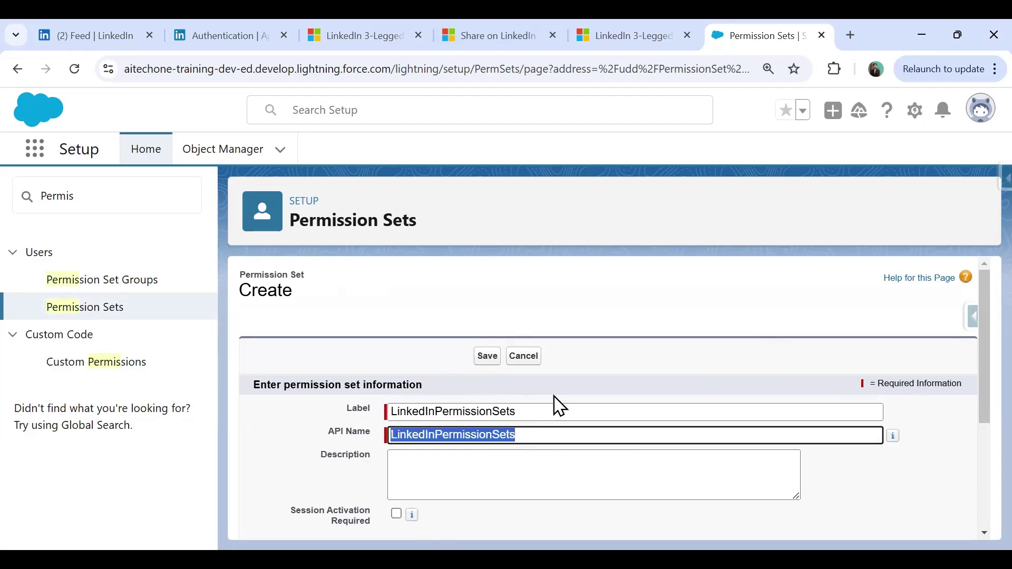
pyautogui.scroll(-3, 488, 310)
pyautogui.scroll(3, 501, 361)
pyautogui.scroll(-1, 488, 296)
pyautogui.click(488, 278)
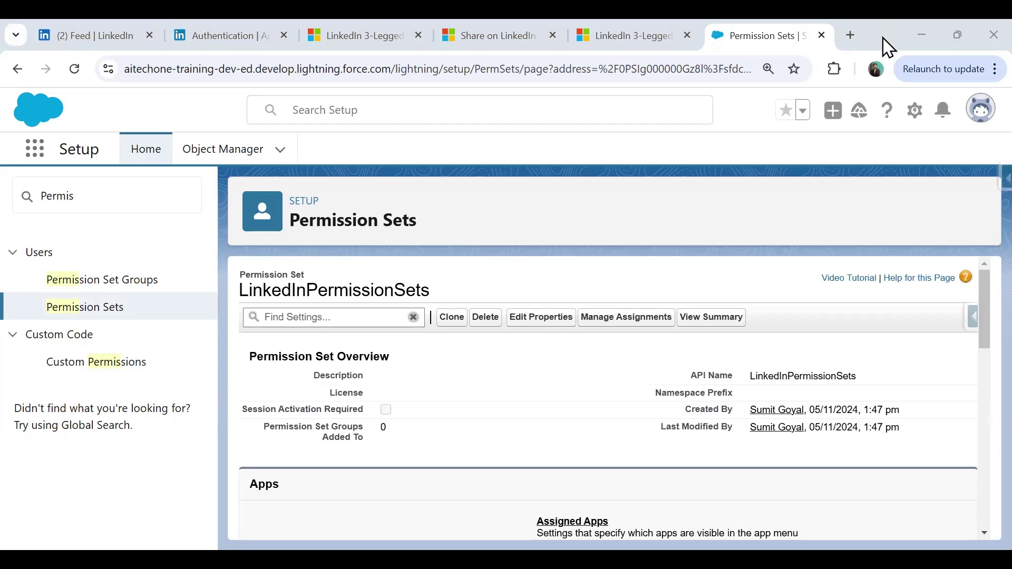
# Enable the LinkedInExternalCredentials - Admin principal under External Credential Principal Access in the permission set, and save the change
pyautogui.scroll(-8, 589, 377)
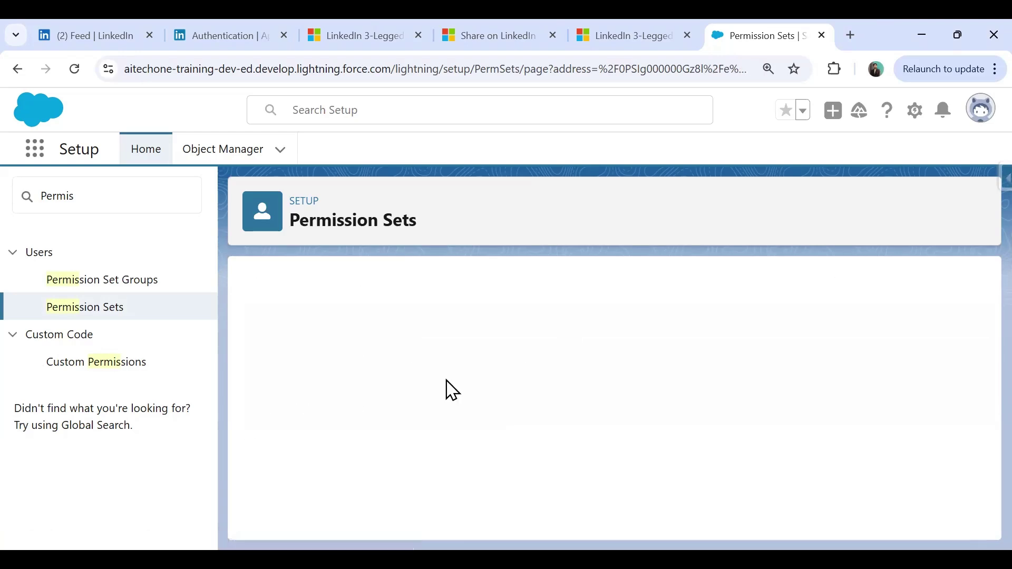
pyautogui.scroll(-3, 411, 390)
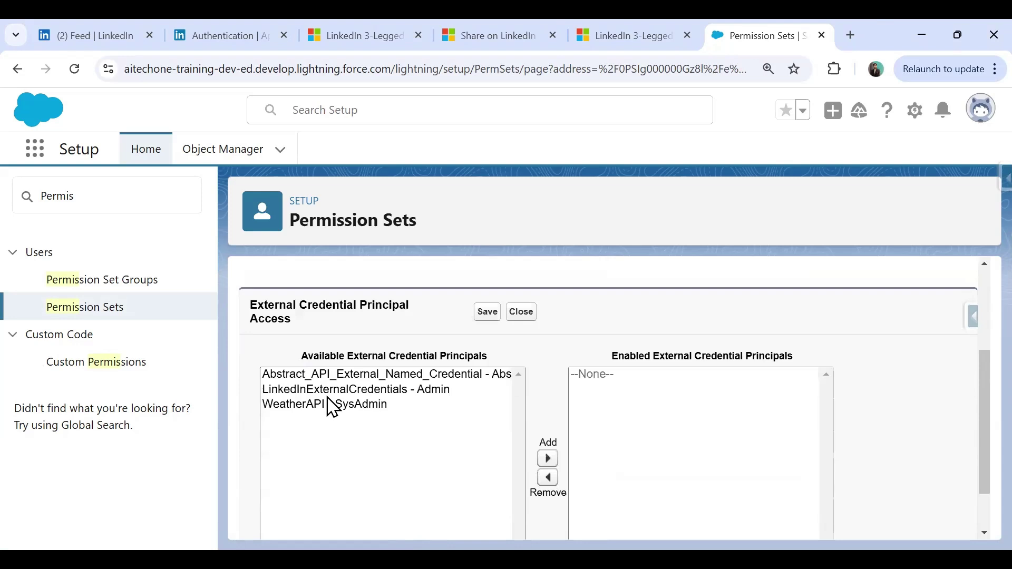
pyautogui.click(329, 391)
pyautogui.click(548, 410)
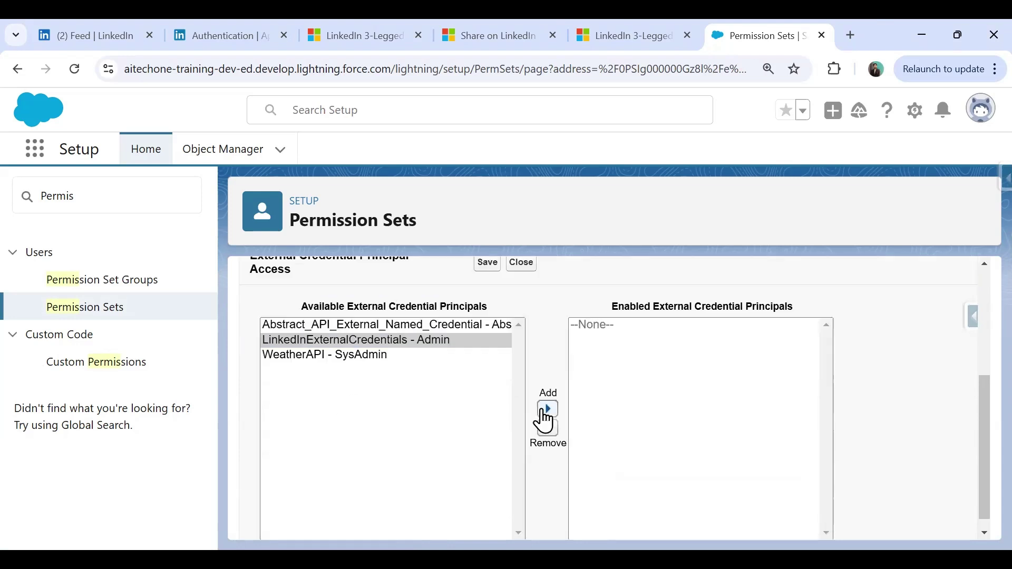
pyautogui.scroll(-1, 946, 422)
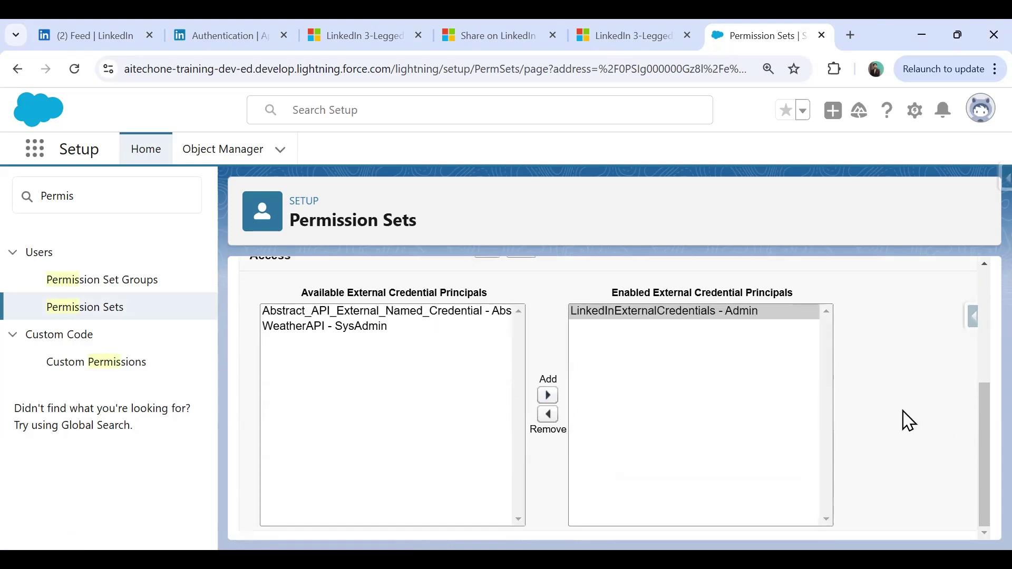
pyautogui.scroll(3, 904, 422)
pyautogui.scroll(2, 906, 425)
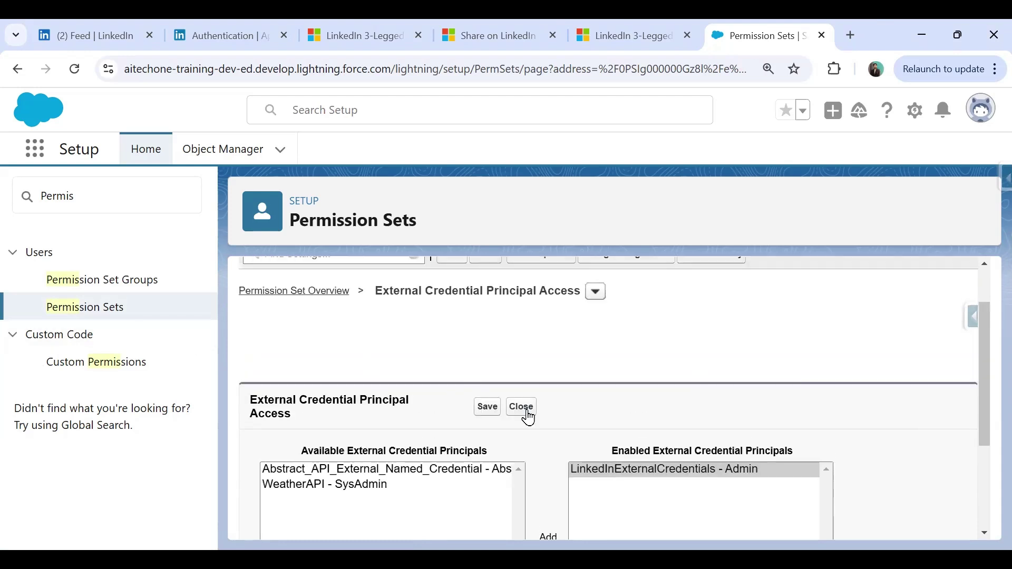
pyautogui.click(483, 408)
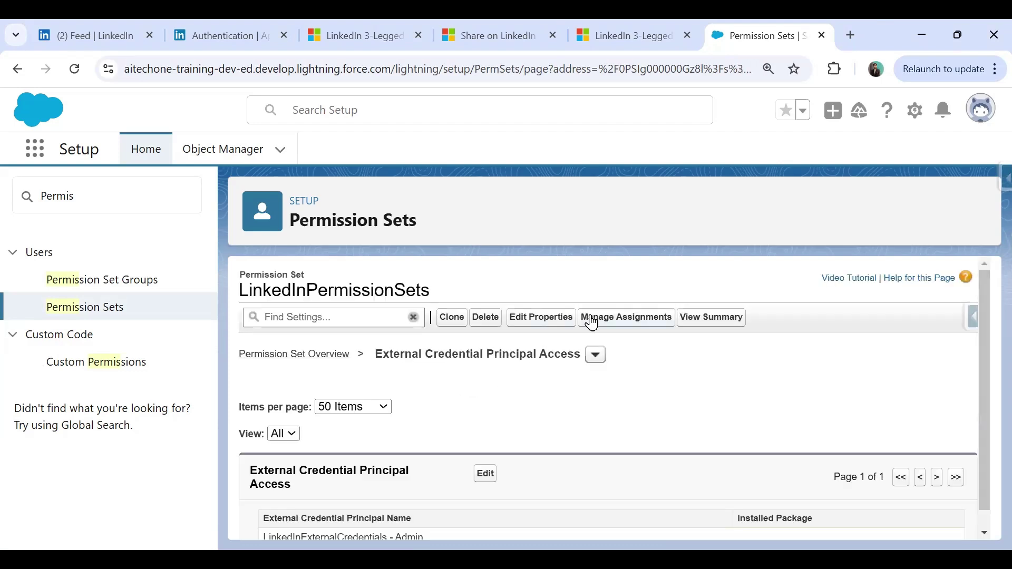
# Assign the LinkedInPermissionSets permission set to the user with the System Administrator profile and finish the assignment
pyautogui.click(605, 320)
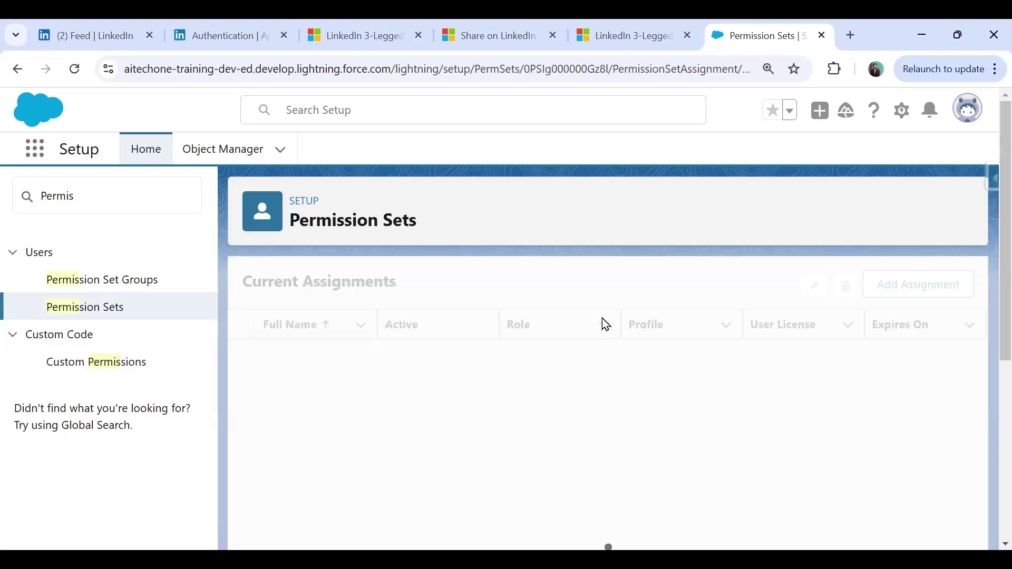
pyautogui.click(916, 287)
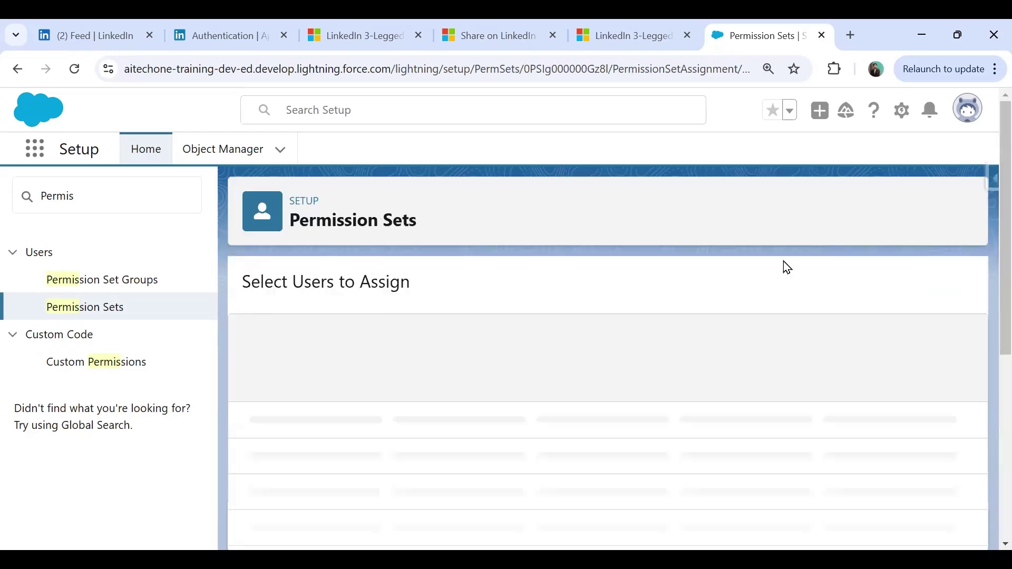
pyautogui.scroll(-5, 379, 383)
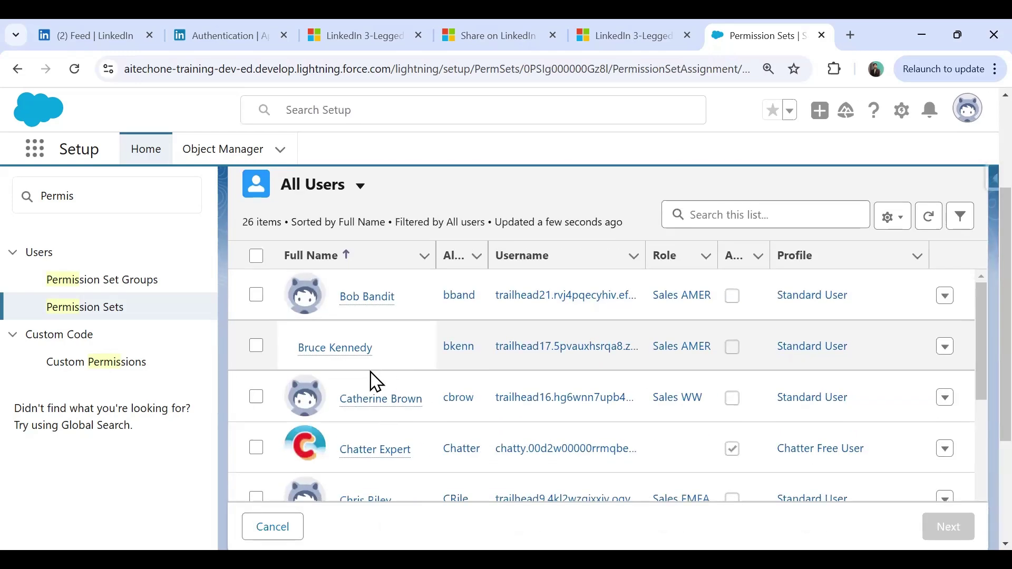
pyautogui.scroll(-8, 376, 381)
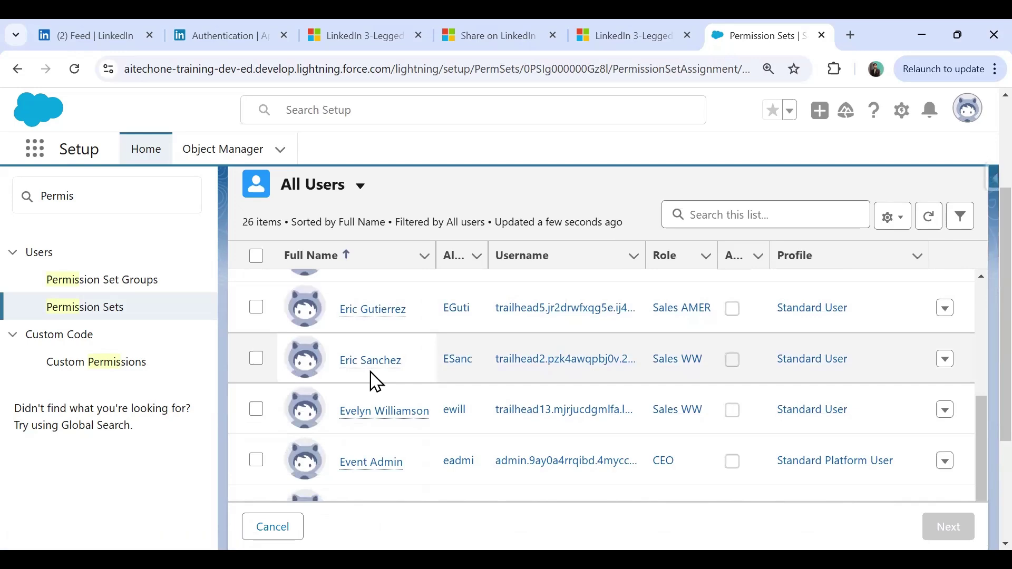
pyautogui.scroll(-8, 375, 381)
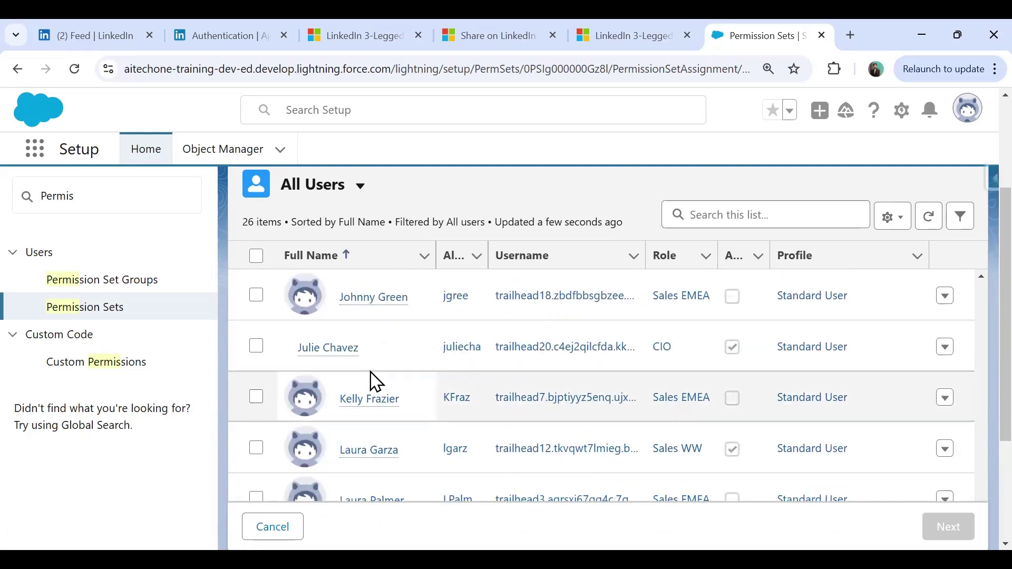
pyautogui.scroll(-1, 375, 382)
pyautogui.click(256, 476)
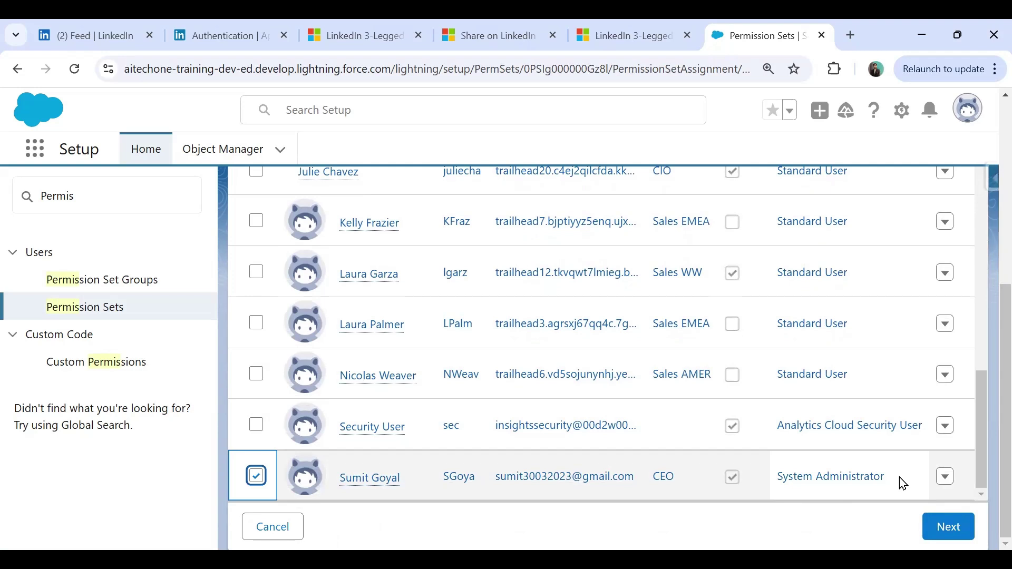
pyautogui.click(946, 527)
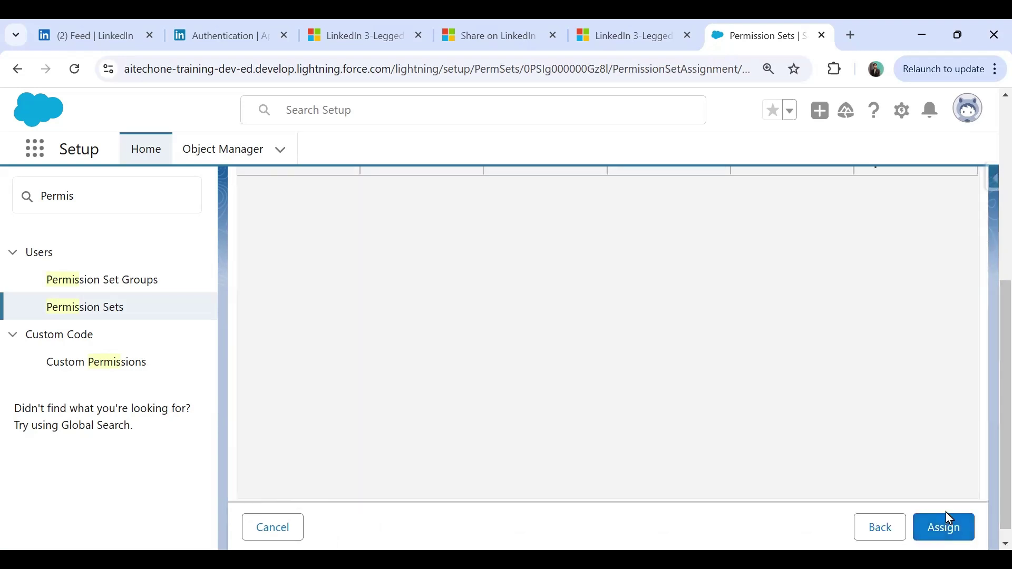
pyautogui.click(944, 527)
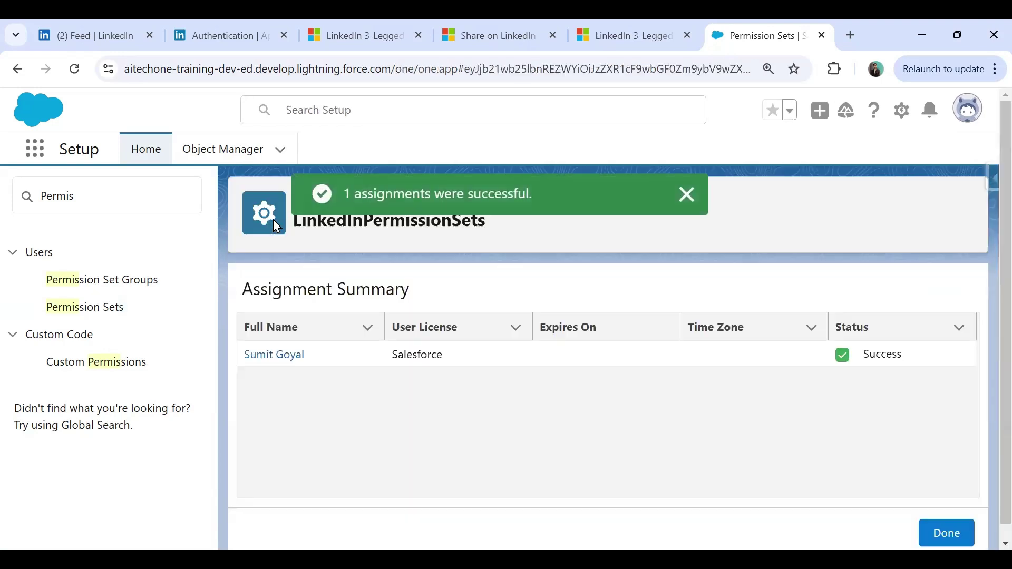
pyautogui.click(949, 533)
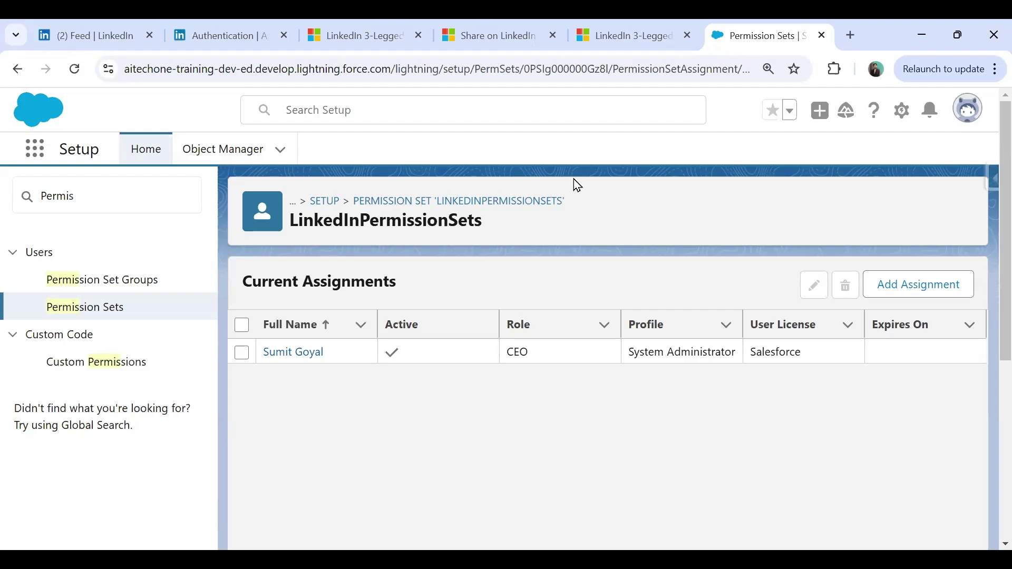
pyautogui.hotkey('alt', 'Tab')
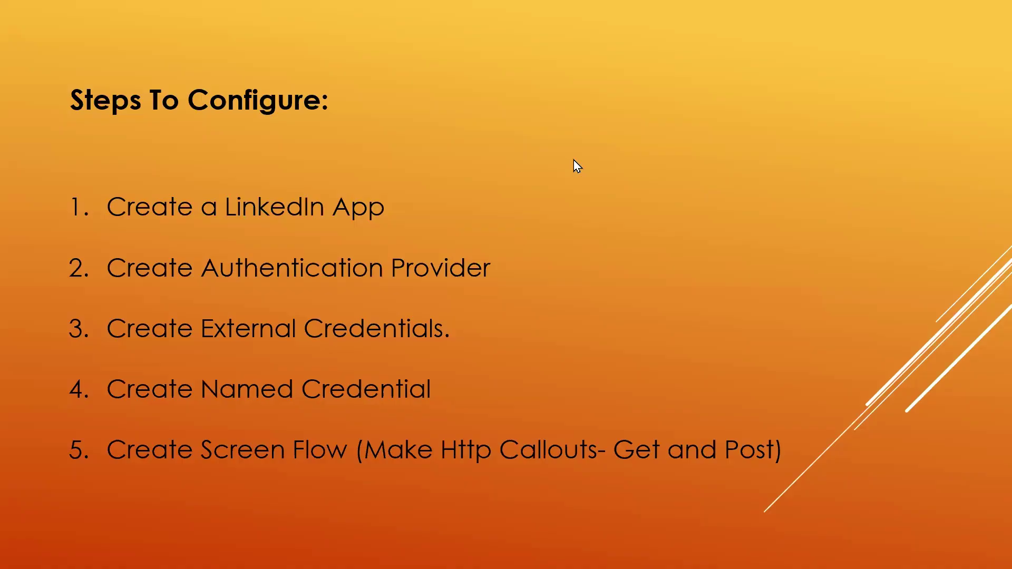
pyautogui.hotkey('alt', 'Tab')
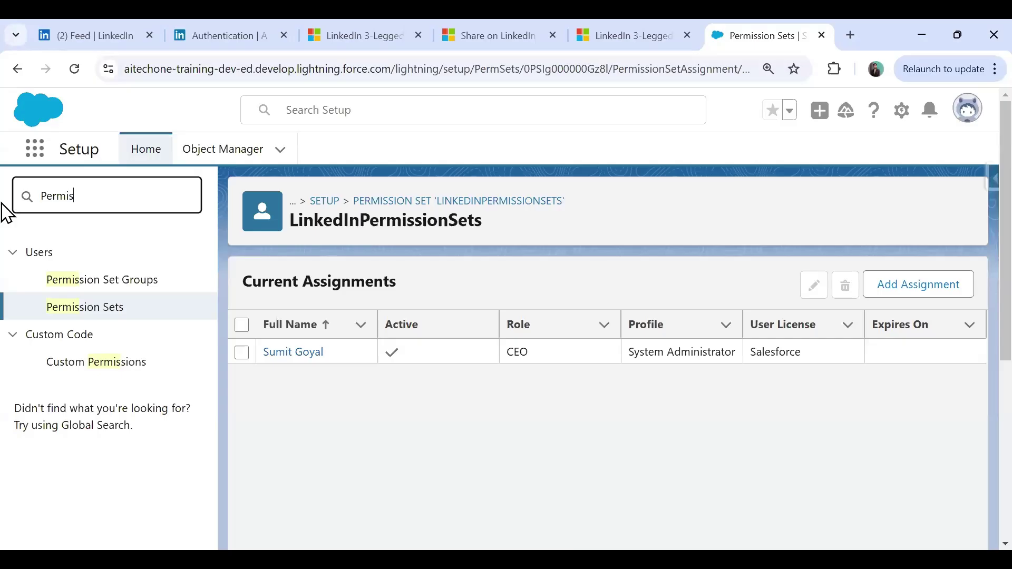
# Search Setup for named, open the Named Credentials list, and start a new named credential
pyautogui.write('named')
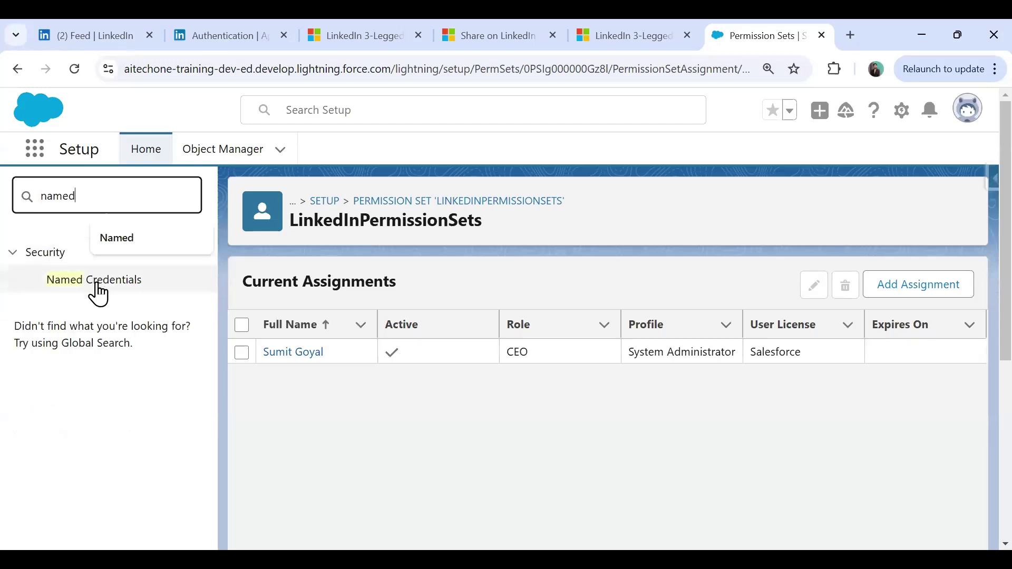
pyautogui.click(97, 284)
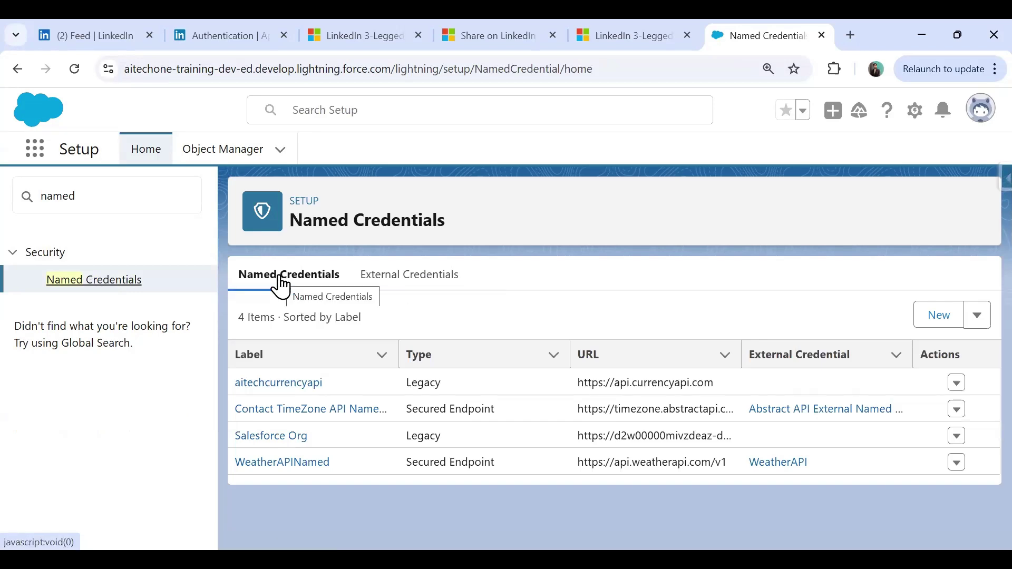
pyautogui.click(939, 323)
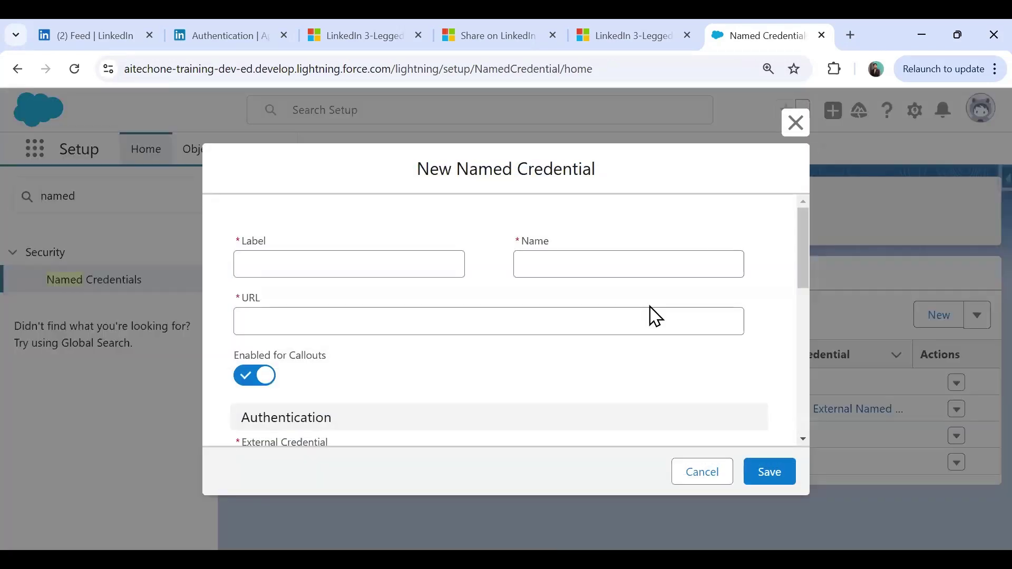
# Set both the label and the name of the new named credential to LinkedInNamedCredential
pyautogui.click(324, 259)
pyautogui.write('Linked')
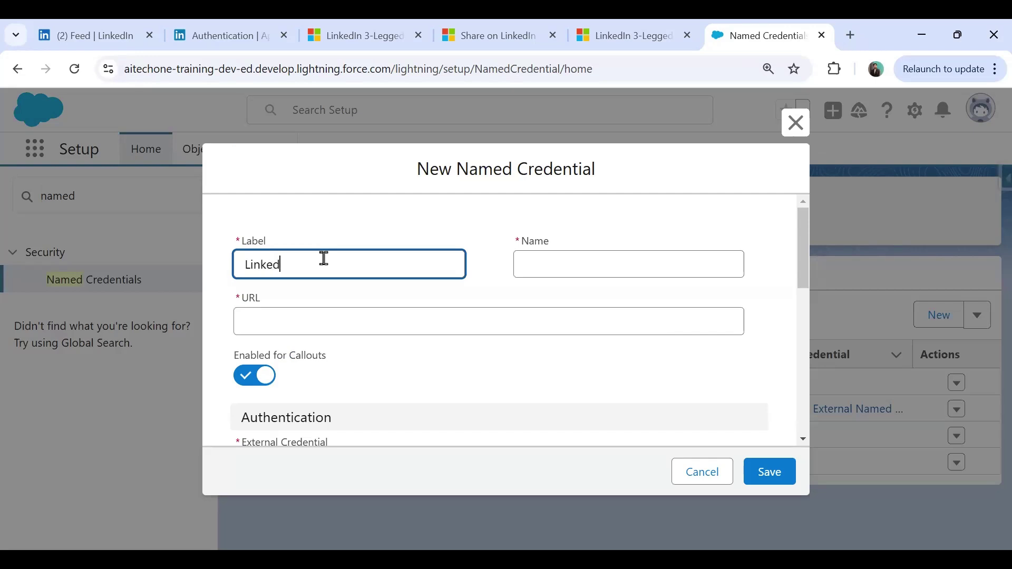
pyautogui.write('InNamedCredential')
pyautogui.press('Tab')
pyautogui.doubleClick(391, 272)
pyautogui.hotkey('ctrl', 'c')
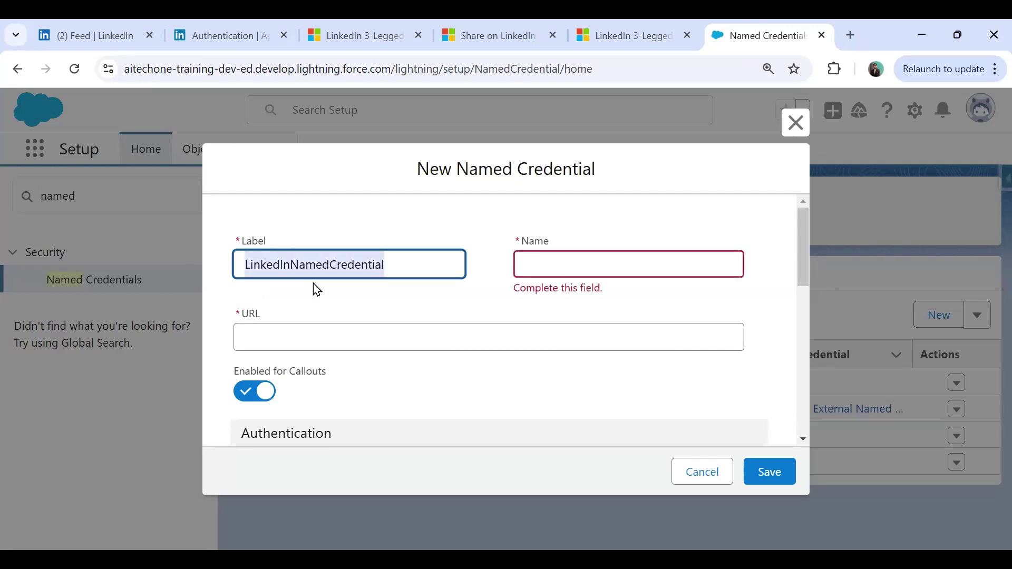
pyautogui.click(609, 276)
pyautogui.hotkey('ctrl', 'v')
# Look through the LinkedIn Authorization Code Flow (3-legged OAuth) article for the URL needed by the named credential
pyautogui.click(319, 332)
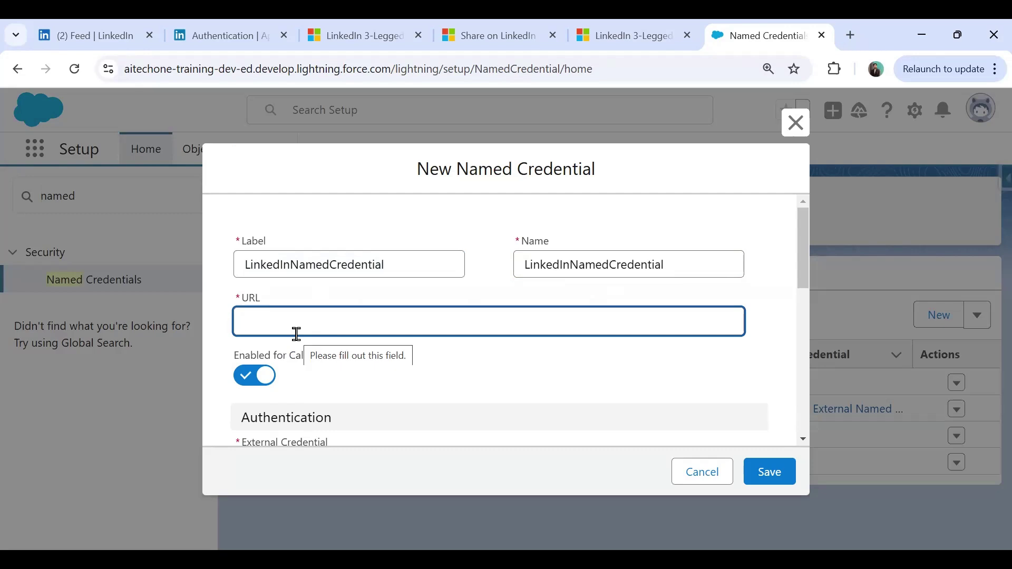
pyautogui.click(375, 35)
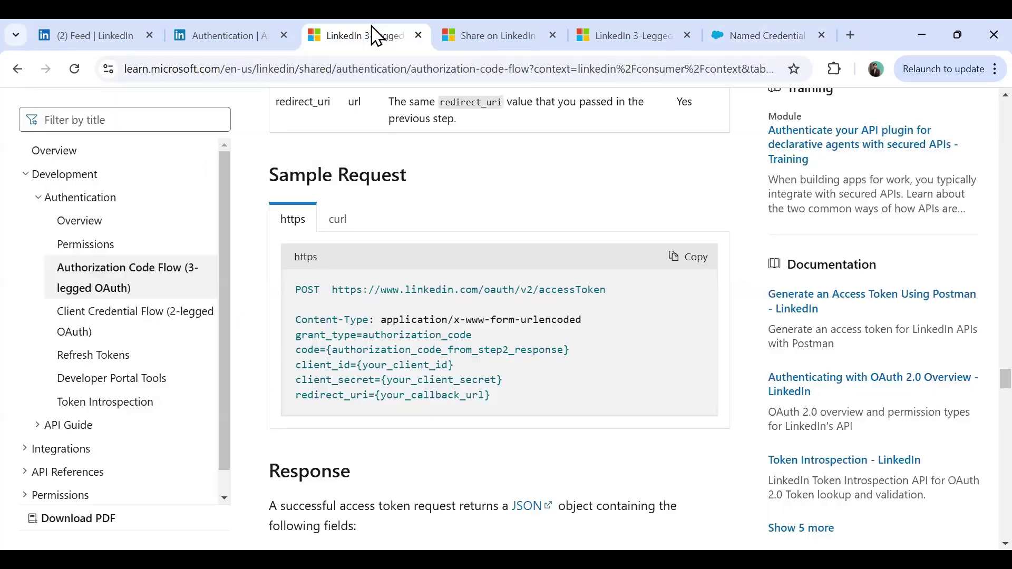
pyautogui.scroll(10, 430, 409)
pyautogui.scroll(8, 431, 425)
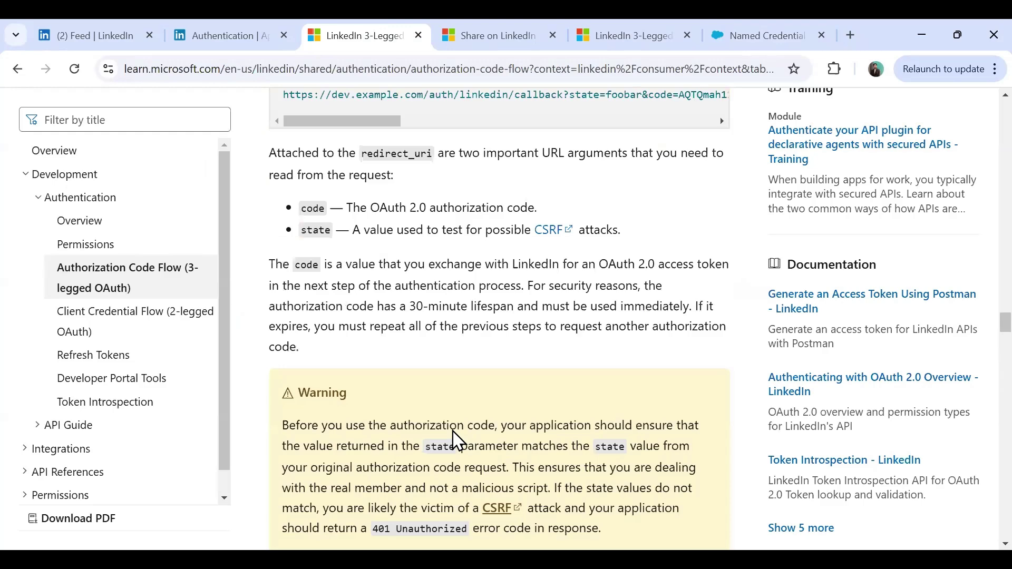
pyautogui.scroll(6, 456, 440)
pyautogui.scroll(6, 455, 440)
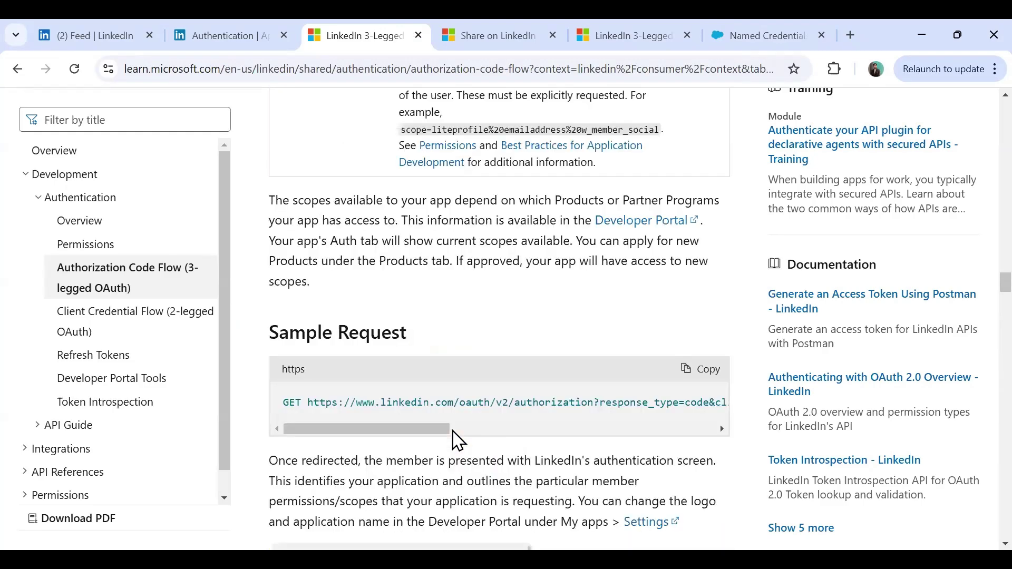
pyautogui.scroll(20, 457, 440)
pyautogui.scroll(-17, 458, 440)
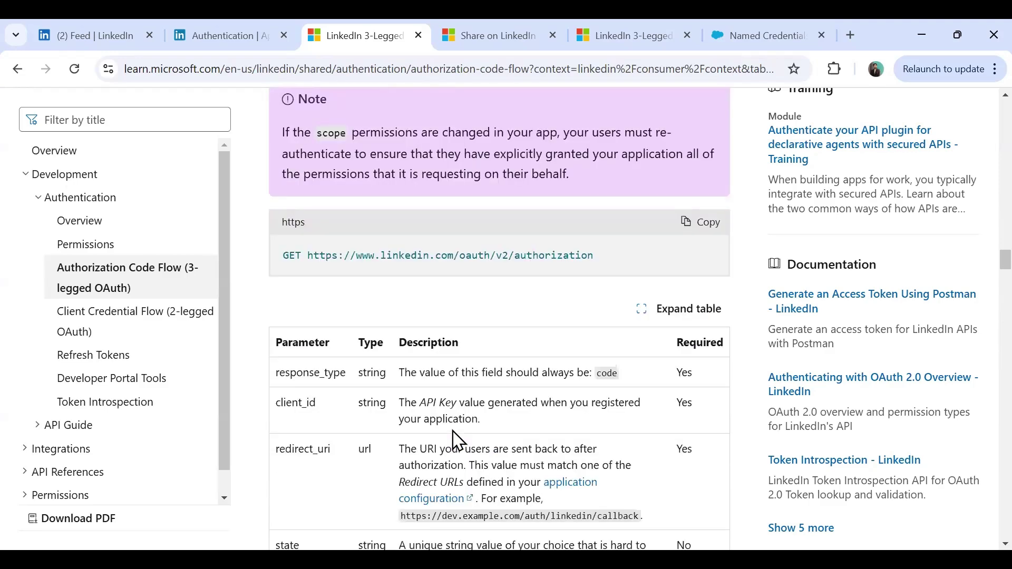
pyautogui.scroll(2, 456, 440)
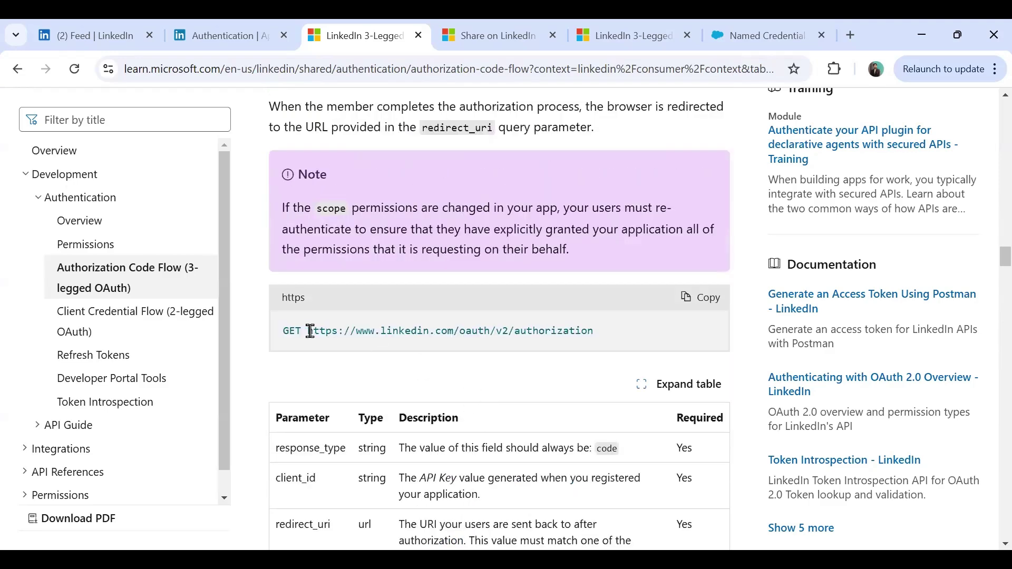
pyautogui.scroll(4, 443, 393)
pyautogui.scroll(10, 443, 393)
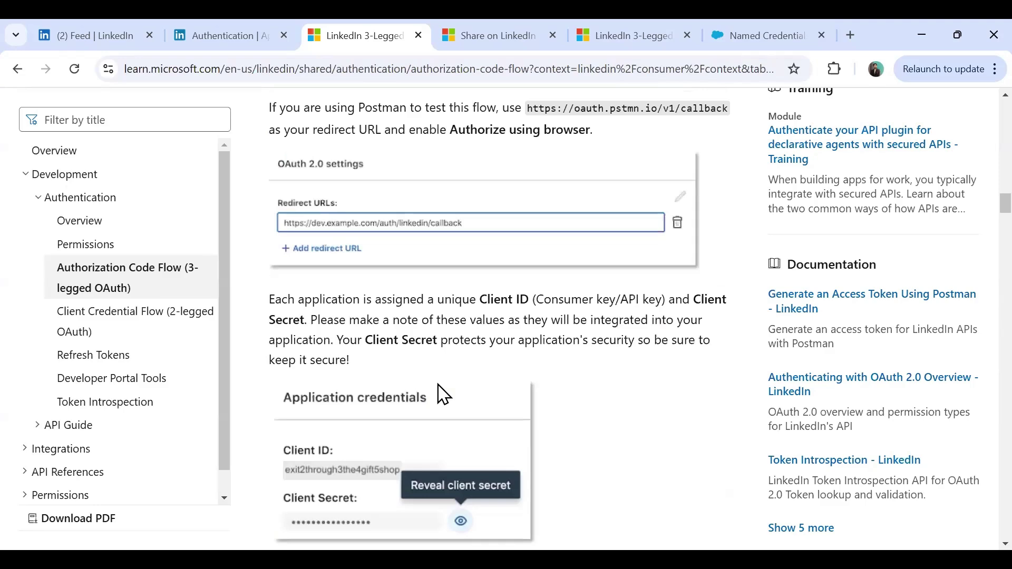
pyautogui.scroll(12, 438, 383)
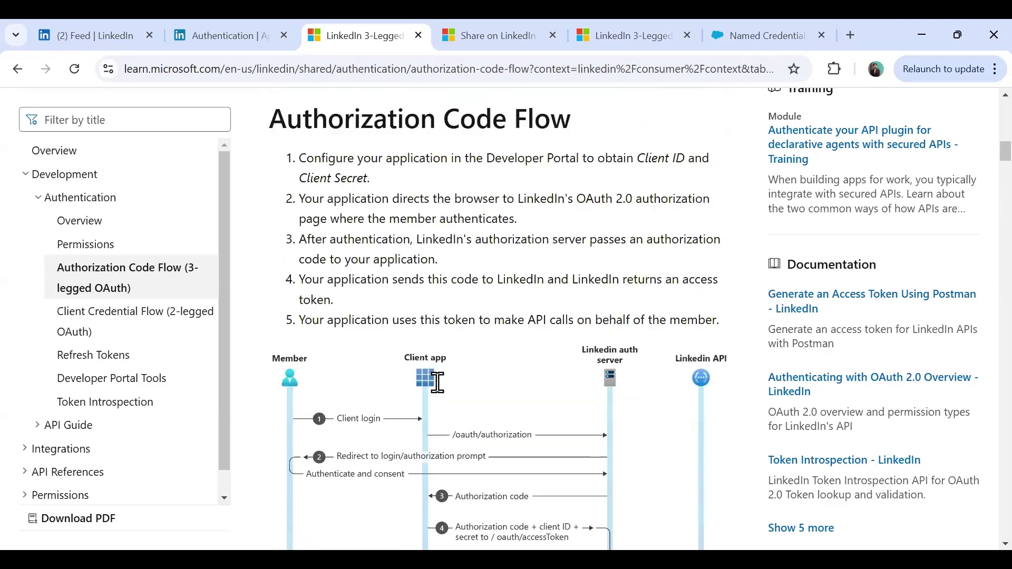
pyautogui.scroll(5, 437, 383)
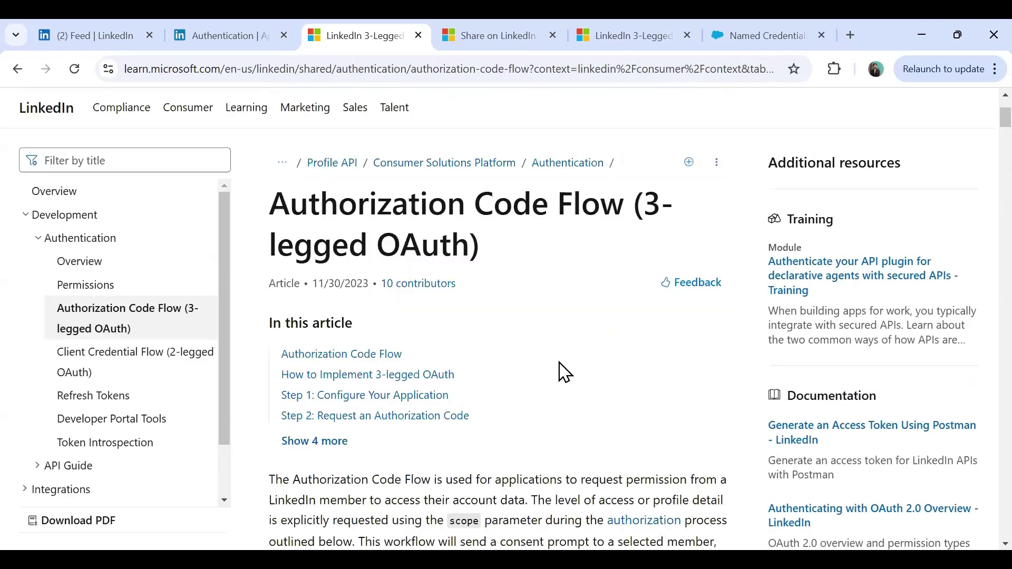
pyautogui.scroll(-2, 560, 369)
pyautogui.scroll(-5, 559, 360)
pyautogui.scroll(-6, 559, 360)
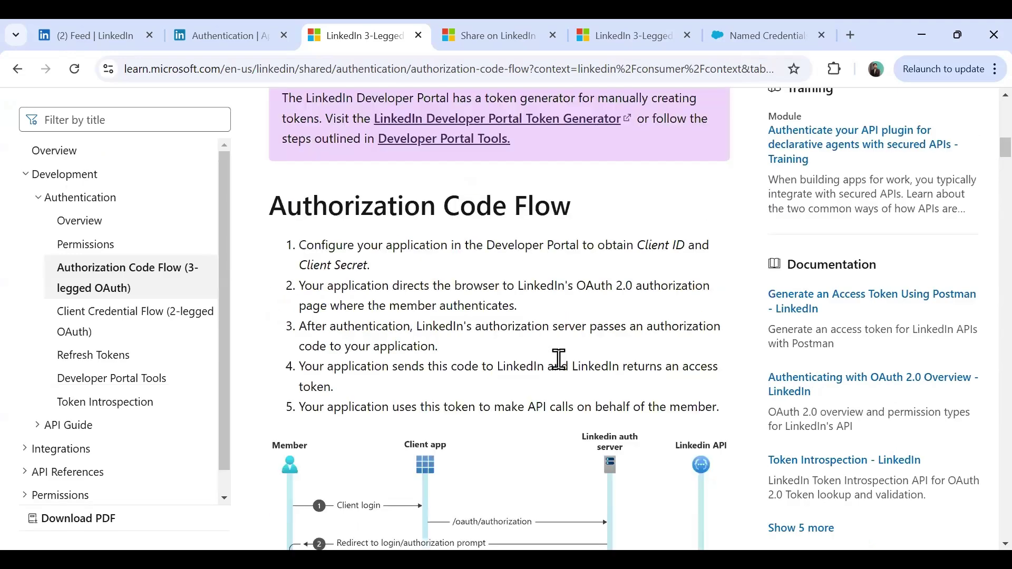
pyautogui.click(795, 37)
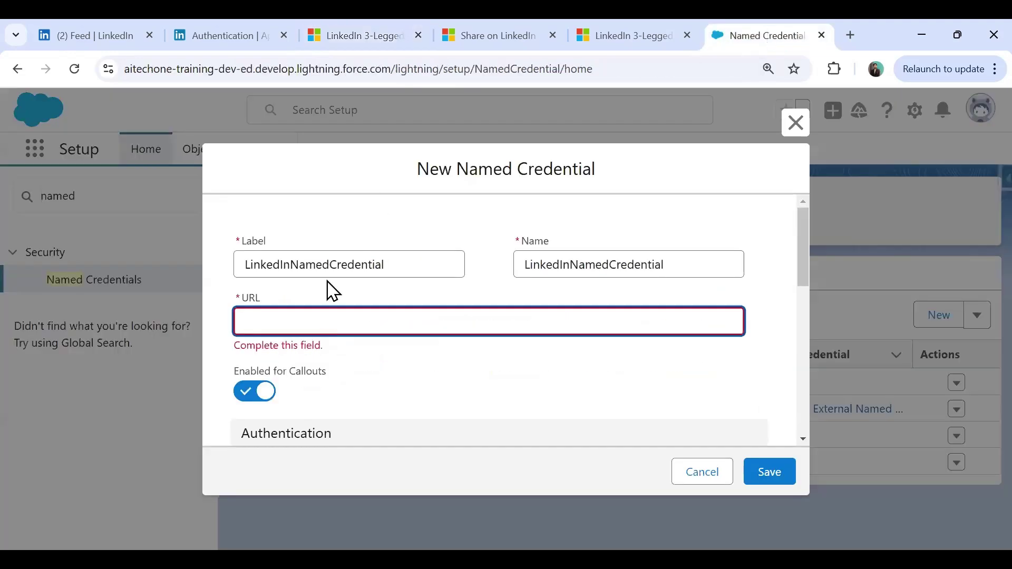
pyautogui.click(359, 24)
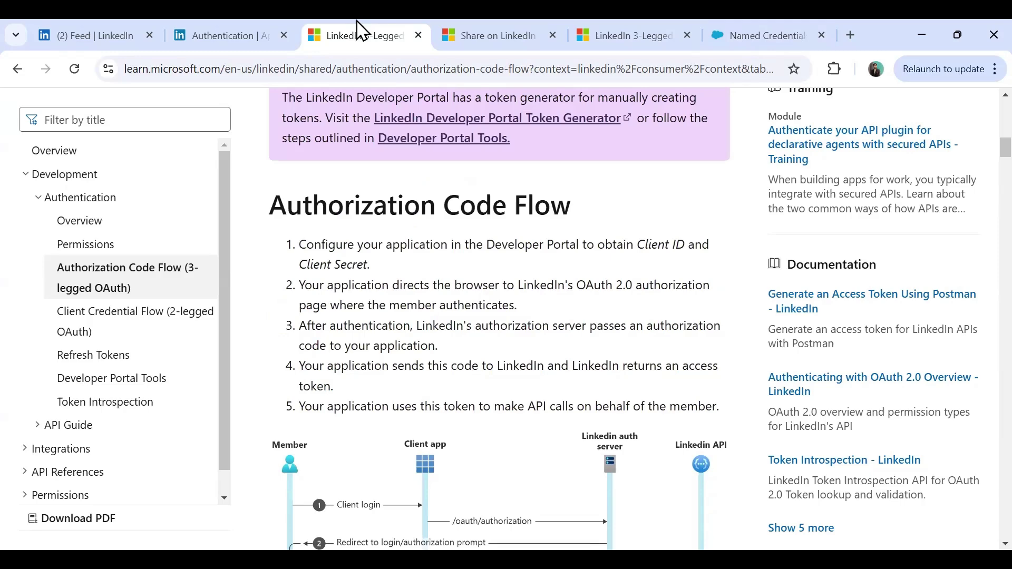
pyautogui.scroll(-6, 548, 363)
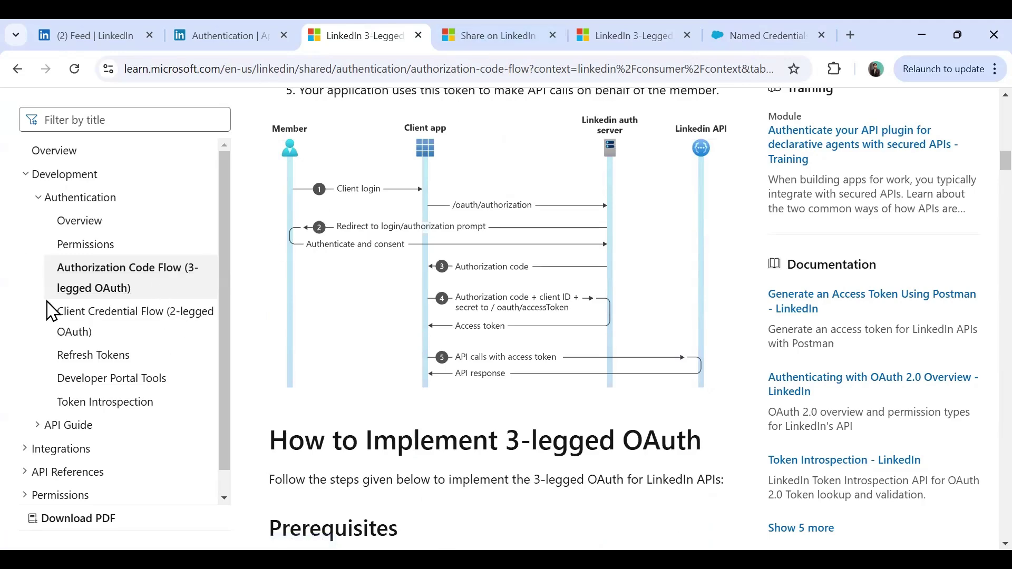
pyautogui.scroll(9, 142, 227)
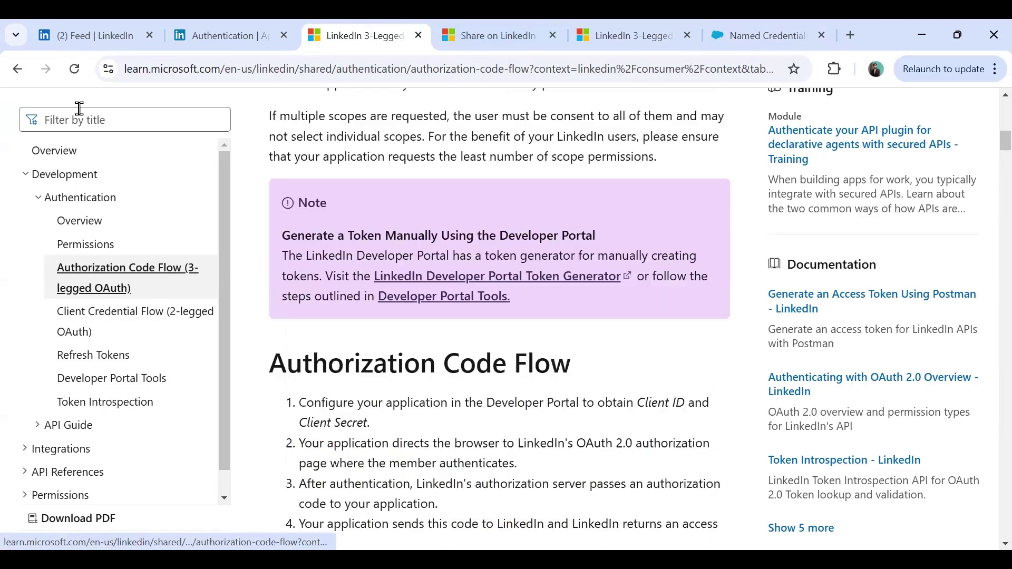
pyautogui.click(18, 71)
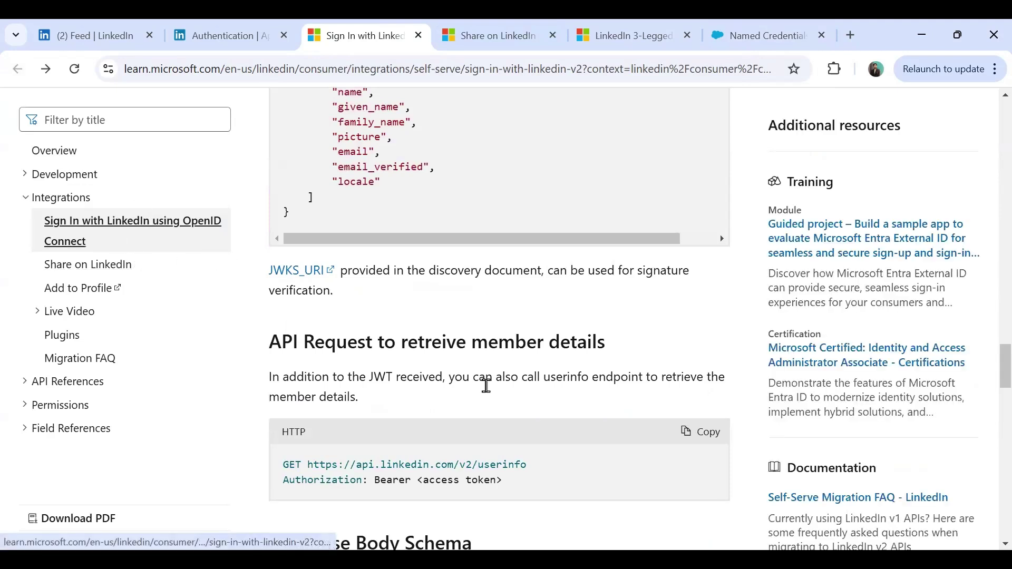
pyautogui.moveTo(309, 466); pyautogui.dragTo(454, 466)
pyautogui.hotkey('ctrl', 'c')
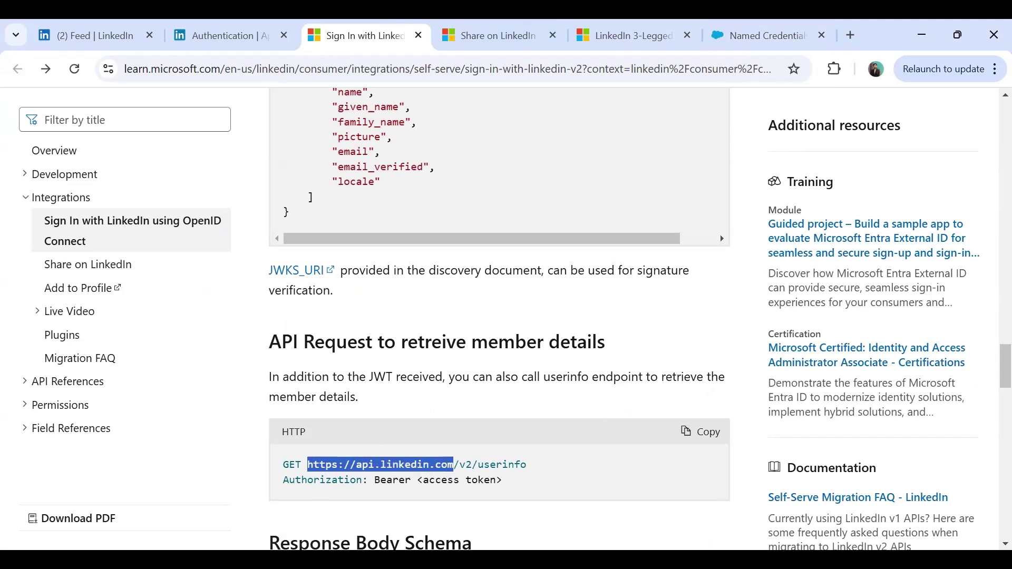
pyautogui.click(730, 35)
pyautogui.hotkey('ctrl', 'v')
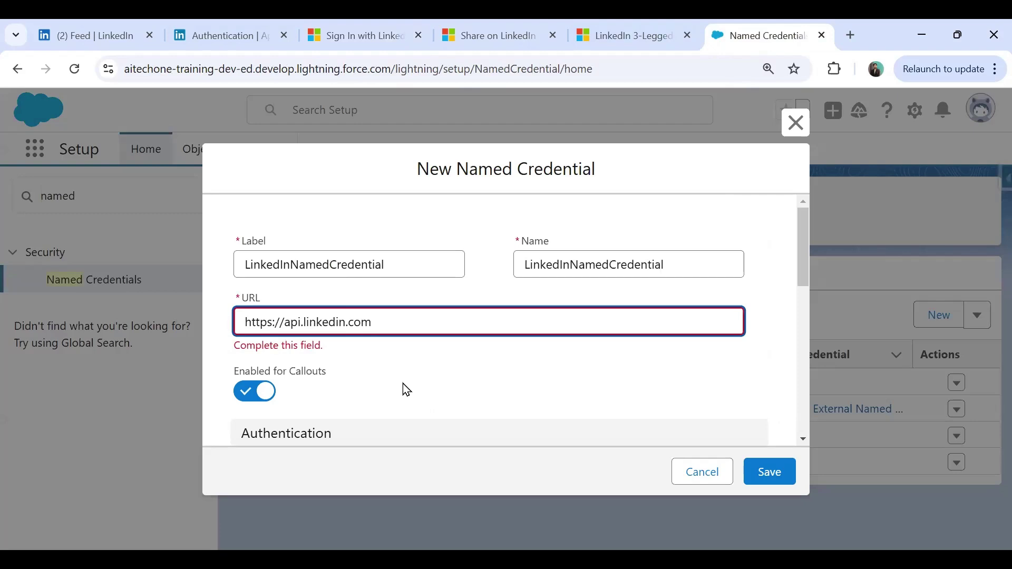
# Choose LinkedInExternalCredentials as the external credential, review the callout options, and save the named credential
pyautogui.scroll(-3, 406, 327)
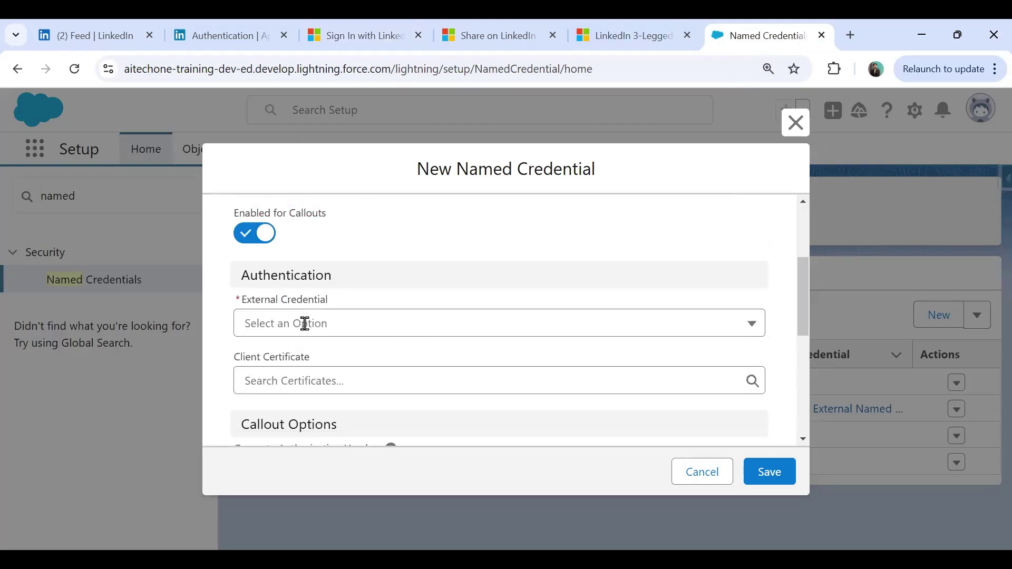
pyautogui.click(304, 315)
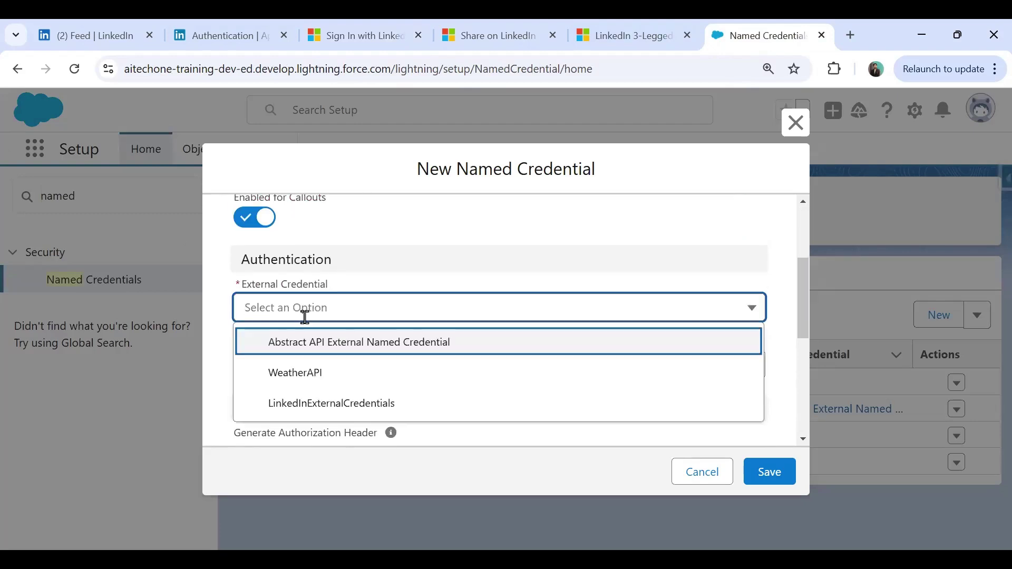
pyautogui.click(319, 403)
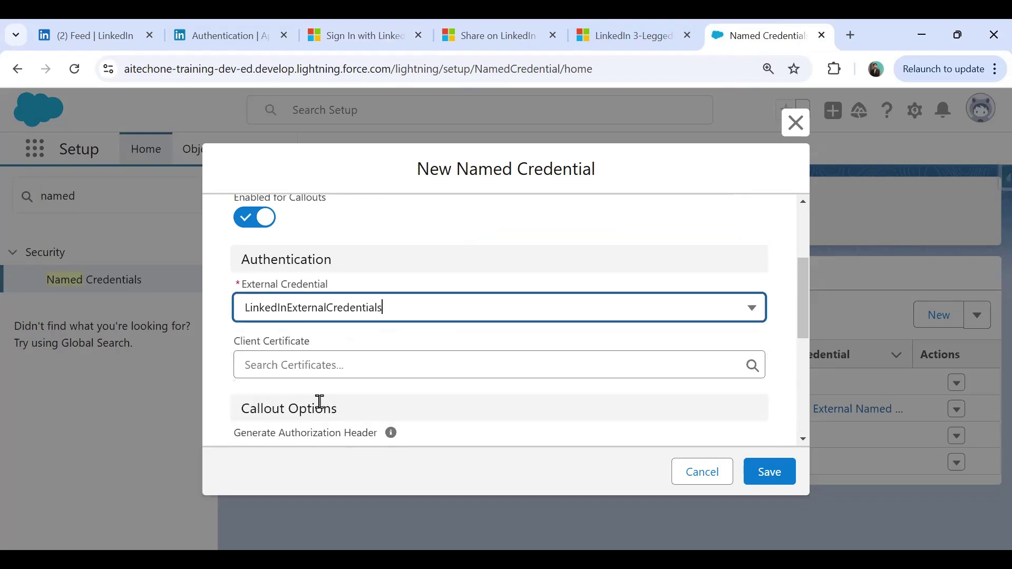
pyautogui.scroll(2, 385, 304)
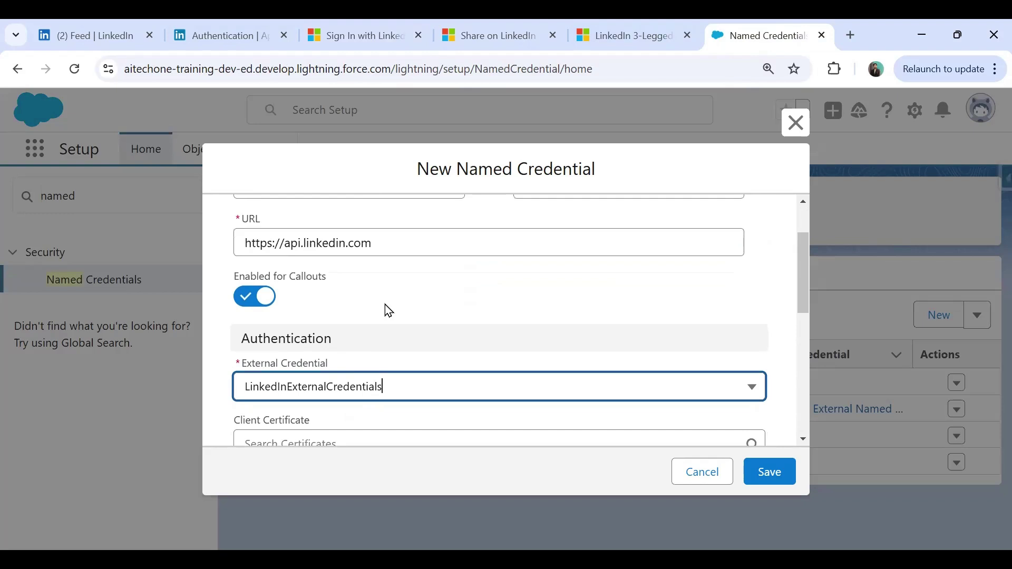
pyautogui.scroll(-5, 389, 311)
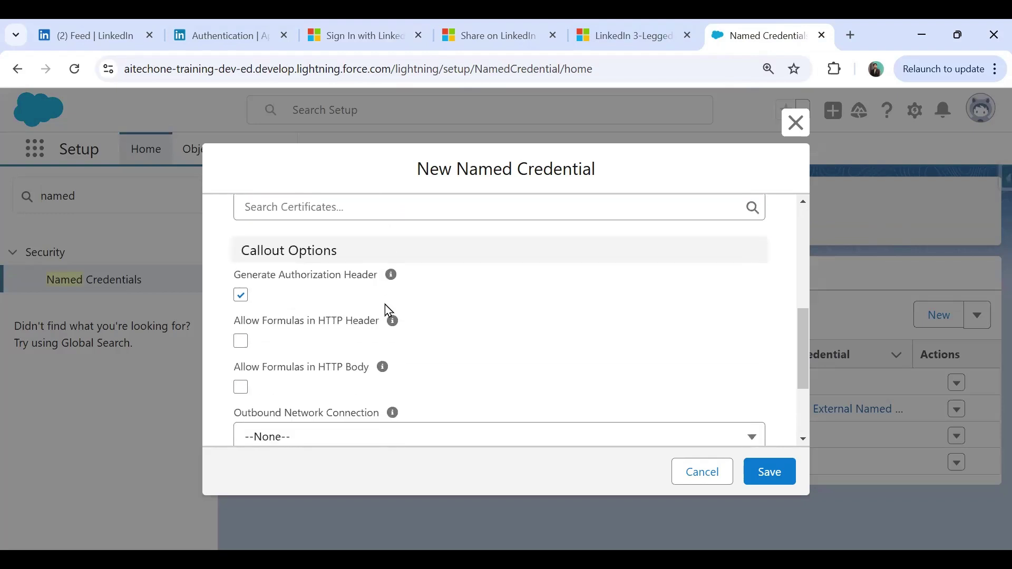
pyautogui.scroll(-3, 389, 311)
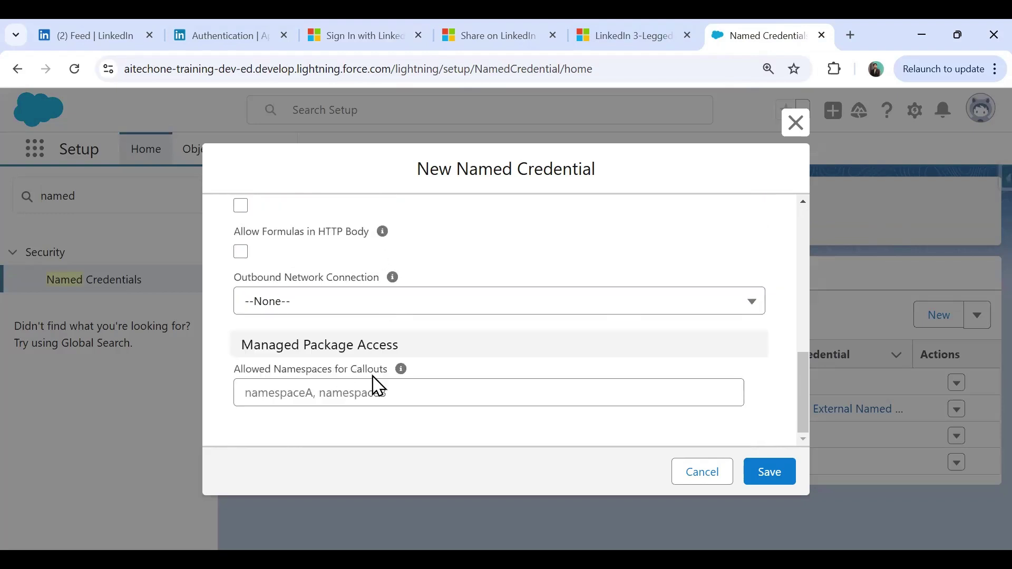
pyautogui.scroll(7, 375, 387)
pyautogui.scroll(-1, 553, 332)
pyautogui.scroll(1, 553, 332)
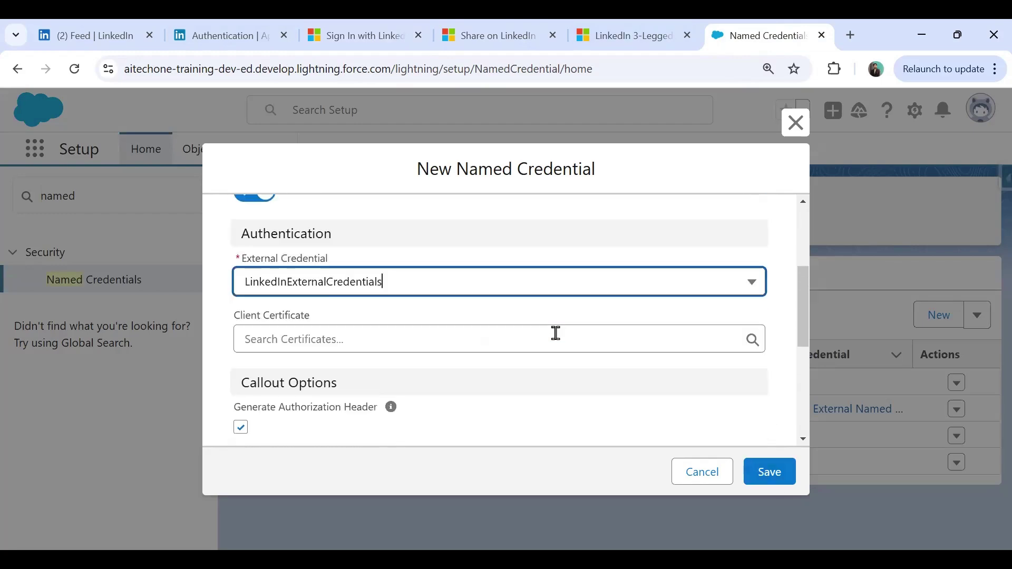
pyautogui.scroll(-3, 556, 333)
pyautogui.scroll(-2, 555, 333)
pyautogui.click(770, 477)
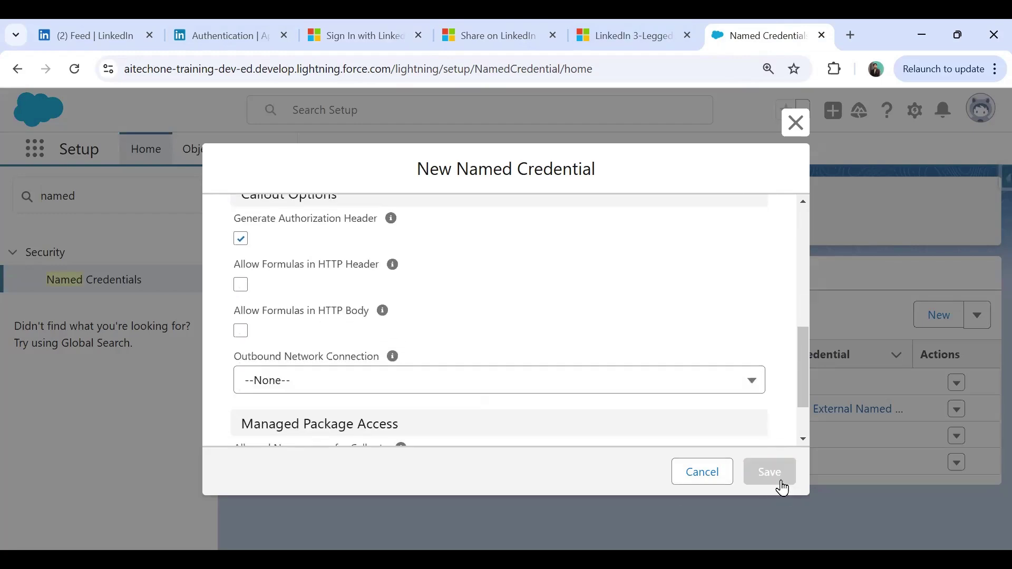
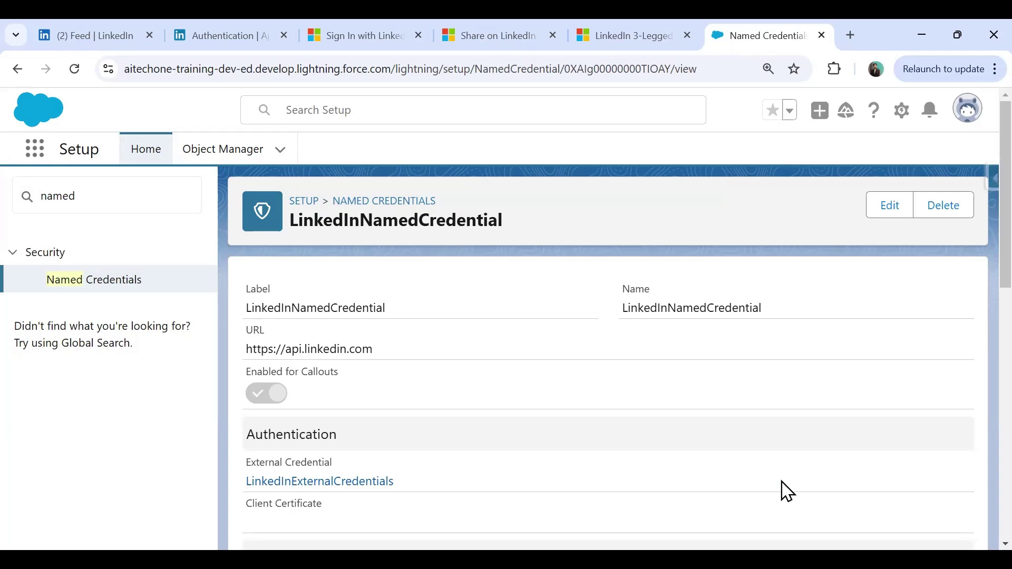
# Examine the API request URL and the required header note in the Share on LinkedIn article
pyautogui.click(475, 37)
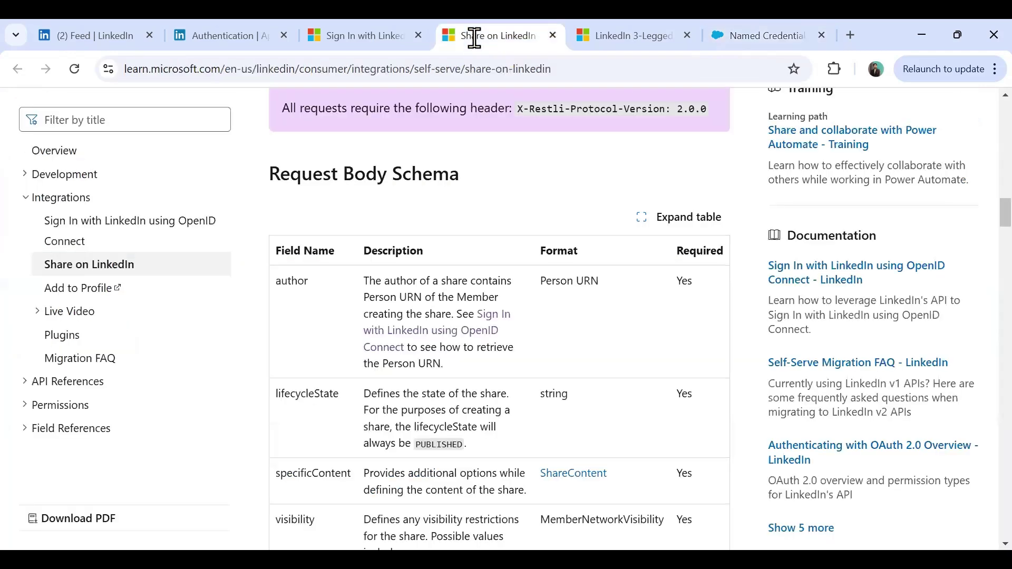
pyautogui.scroll(5, 493, 436)
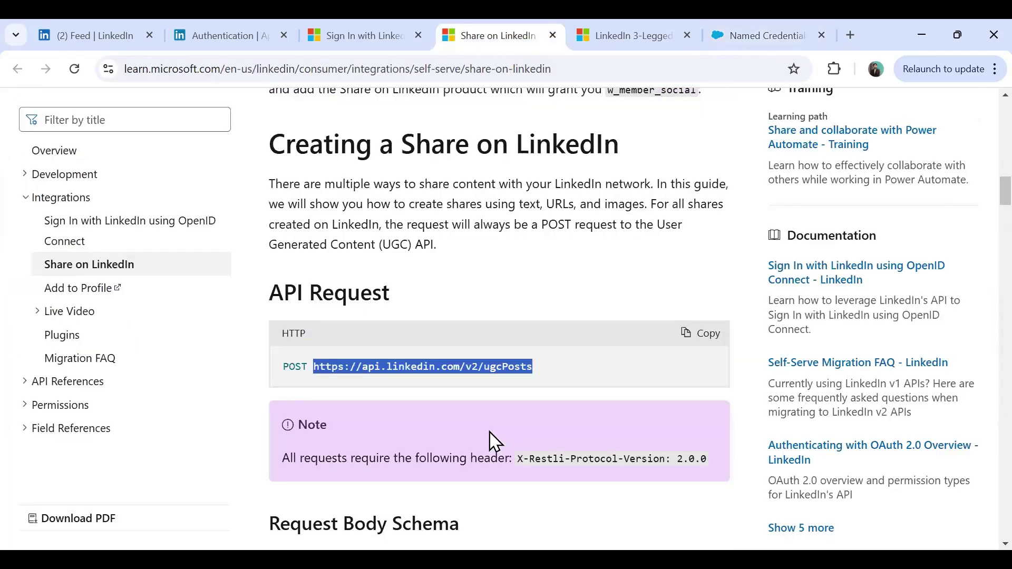
pyautogui.scroll(1, 572, 425)
pyautogui.click(572, 426)
pyautogui.moveTo(313, 408); pyautogui.dragTo(530, 413)
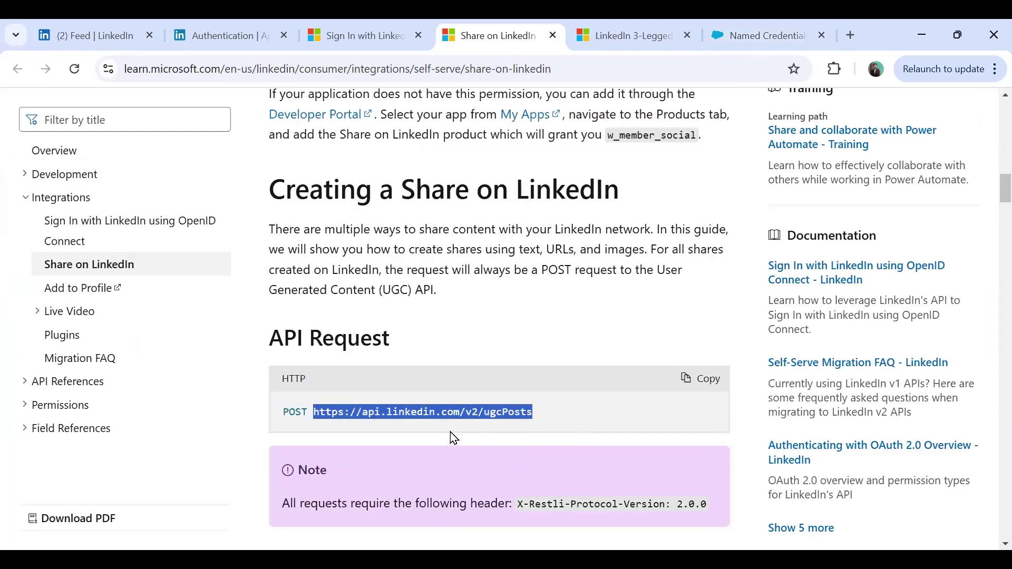
pyautogui.click(393, 421)
pyautogui.moveTo(319, 412); pyautogui.dragTo(524, 427)
pyautogui.moveTo(355, 504); pyautogui.dragTo(525, 505)
pyautogui.scroll(-1, 637, 467)
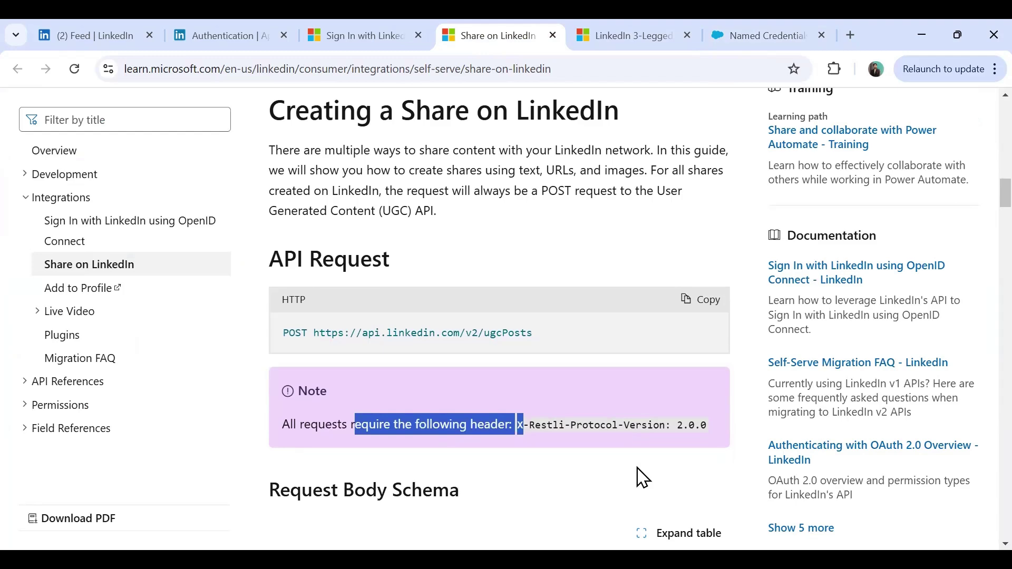
# Add a custom header to the LinkedIn named credential, named X-Restli-Protocol-Version as copied from the Share on LinkedIn article's note
pyautogui.click(730, 33)
pyautogui.scroll(-1, 440, 319)
pyautogui.scroll(-7, 439, 319)
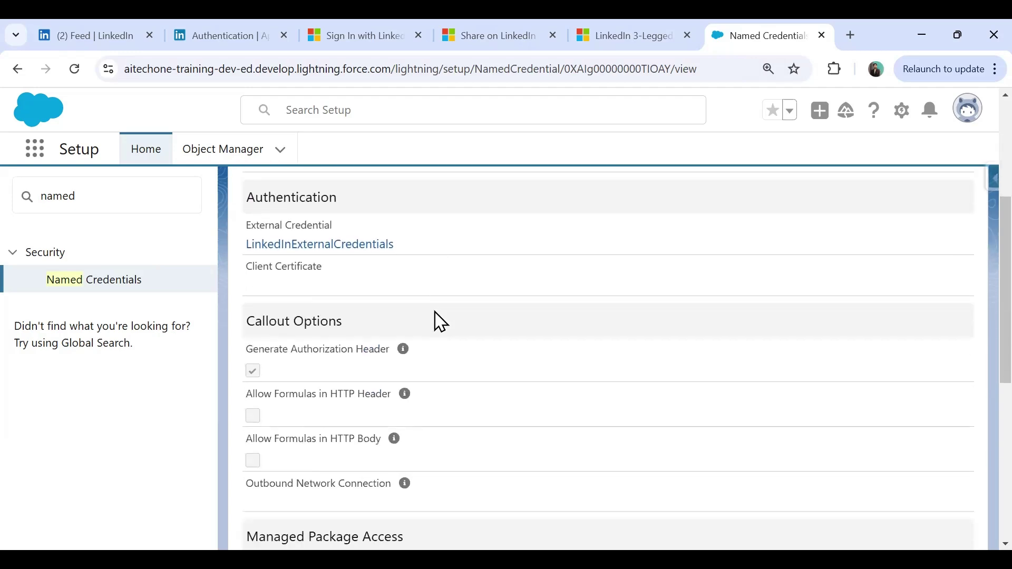
pyautogui.moveTo(239, 314); pyautogui.dragTo(343, 317)
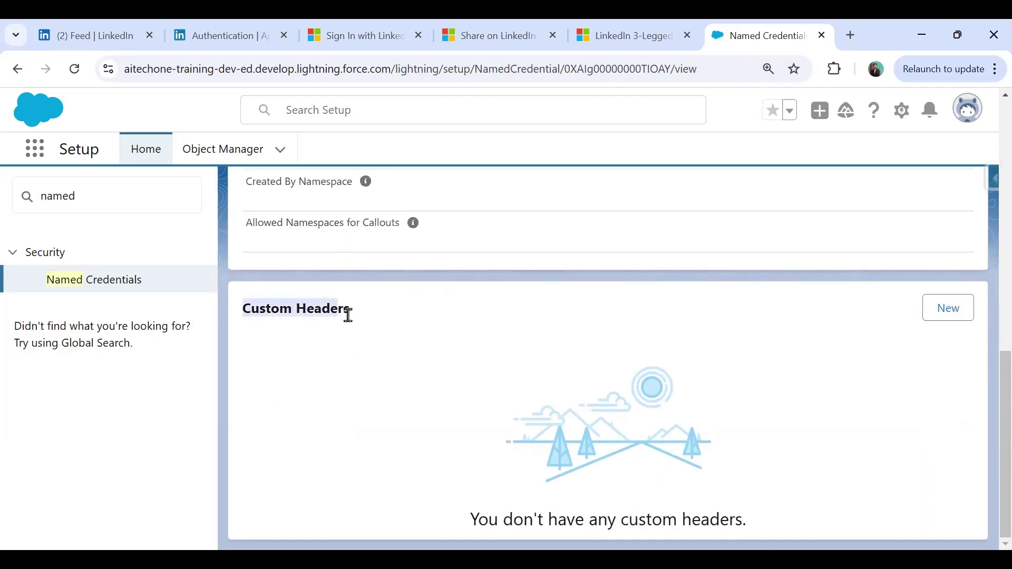
pyautogui.click(951, 315)
pyautogui.click(323, 277)
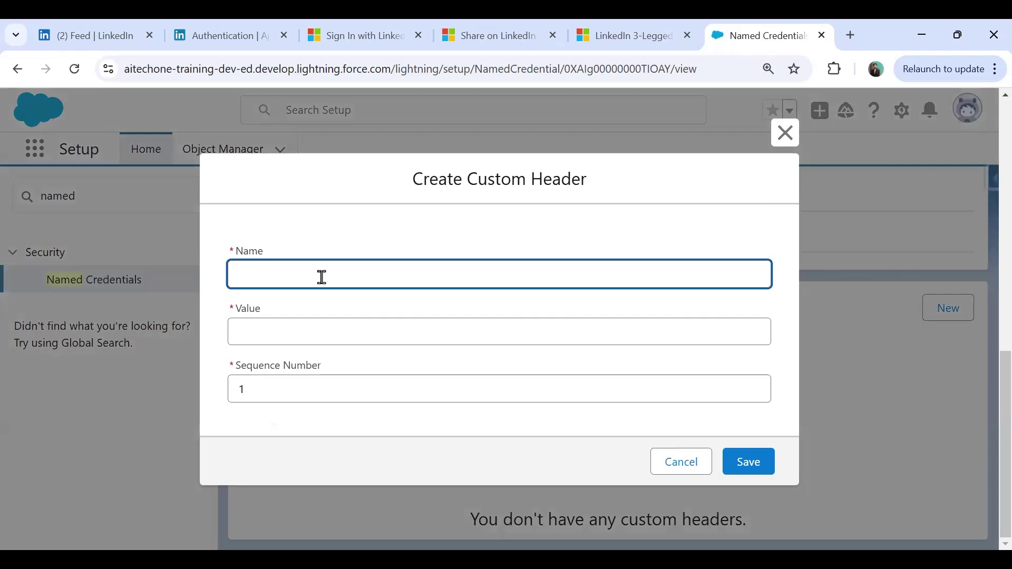
pyautogui.click(632, 35)
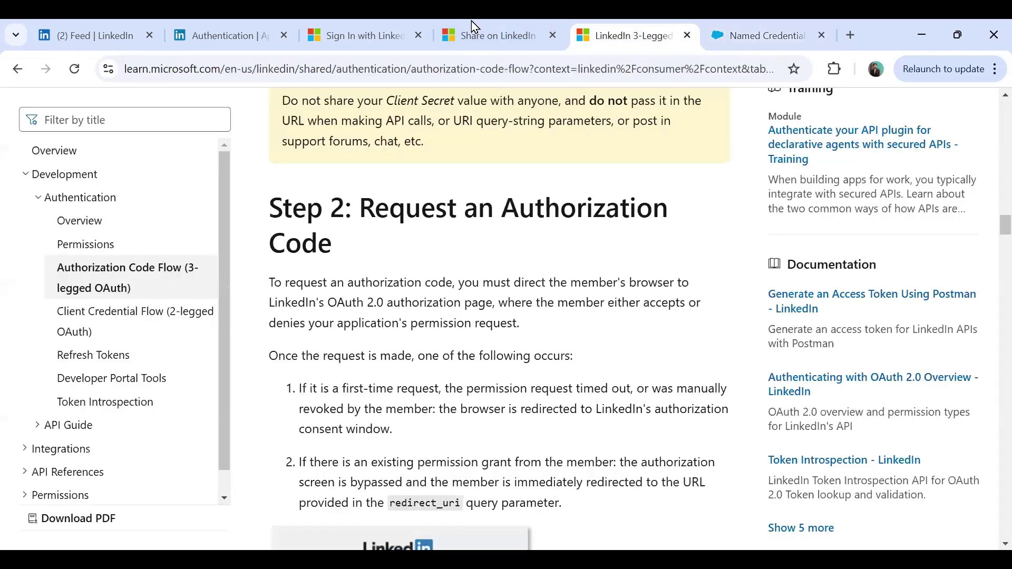
pyautogui.click(475, 25)
pyautogui.moveTo(517, 425); pyautogui.dragTo(665, 426)
pyautogui.hotkey('ctrl', 'c')
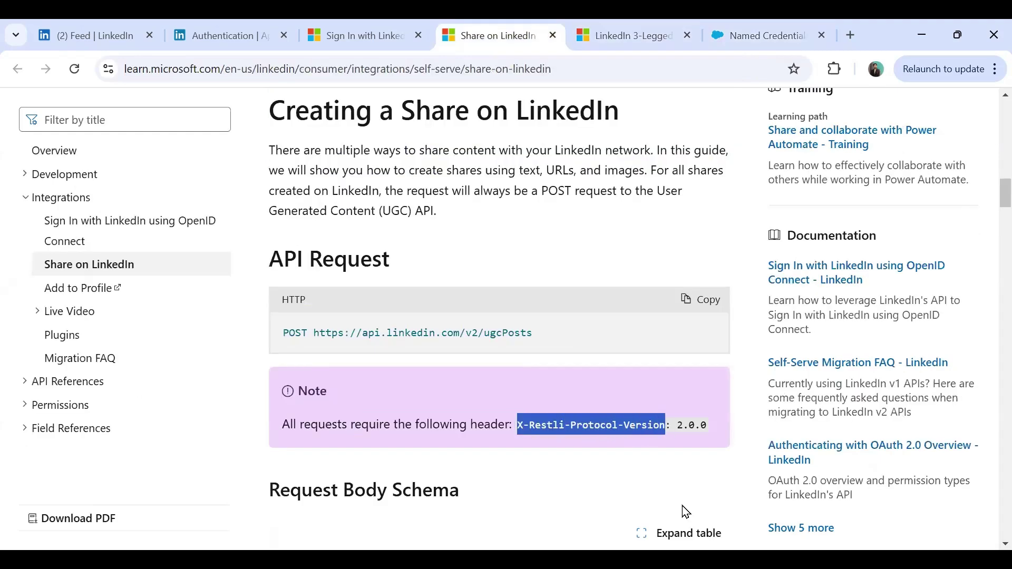
pyautogui.click(786, 33)
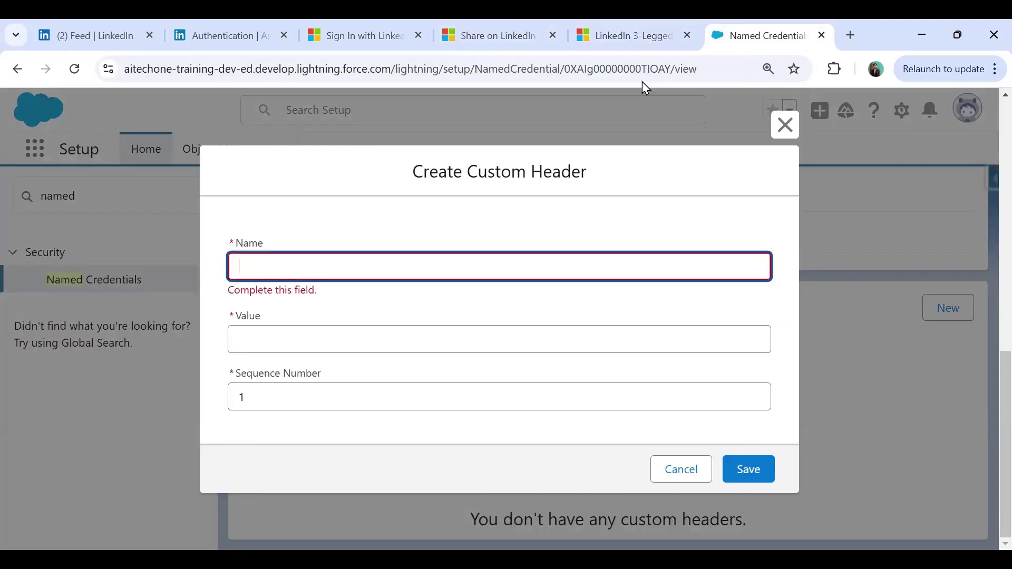
pyautogui.hotkey('ctrl', 'v')
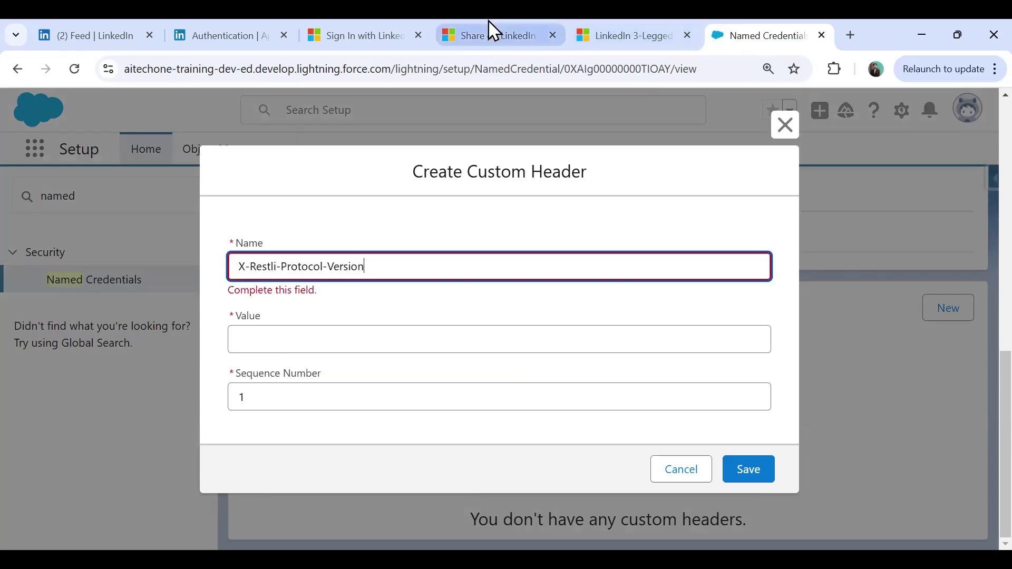
# Set the custom header's value to 2.0.0 from the Share on LinkedIn note, save it, and review the named credential
pyautogui.click(489, 36)
pyautogui.moveTo(678, 425); pyautogui.dragTo(702, 426)
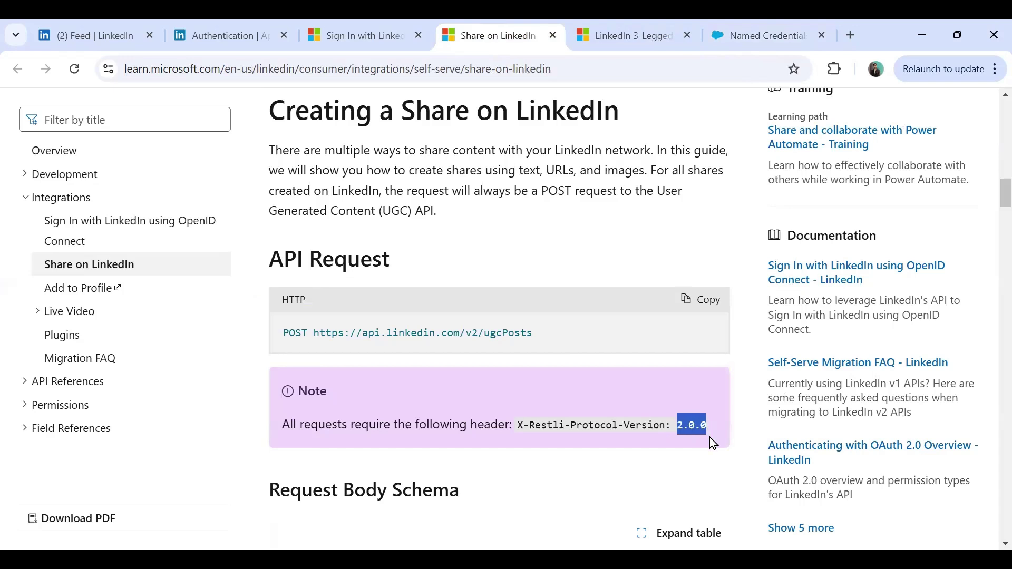
pyautogui.click(759, 36)
pyautogui.click(282, 337)
pyautogui.hotkey('ctrl', 'v')
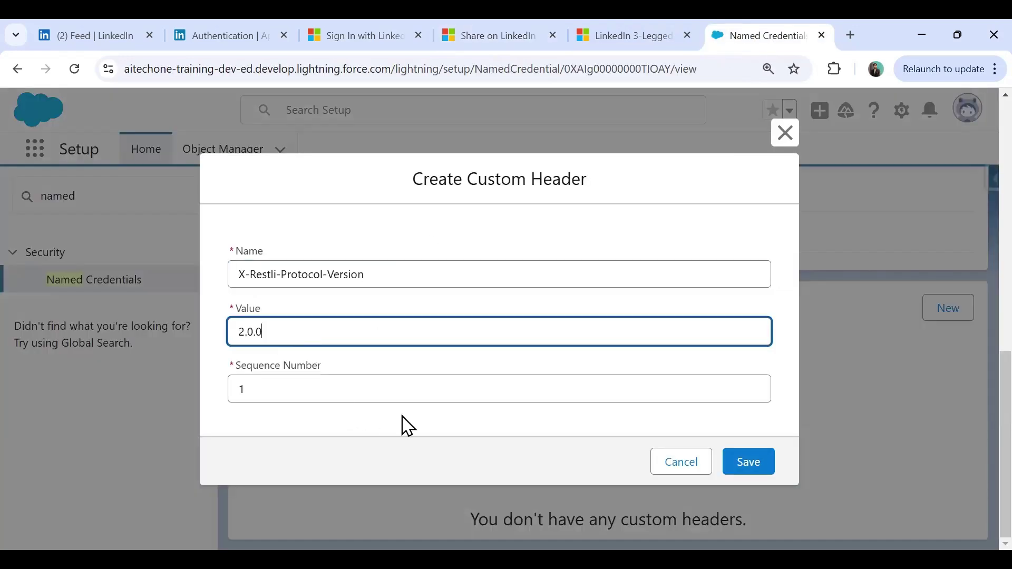
pyautogui.click(758, 471)
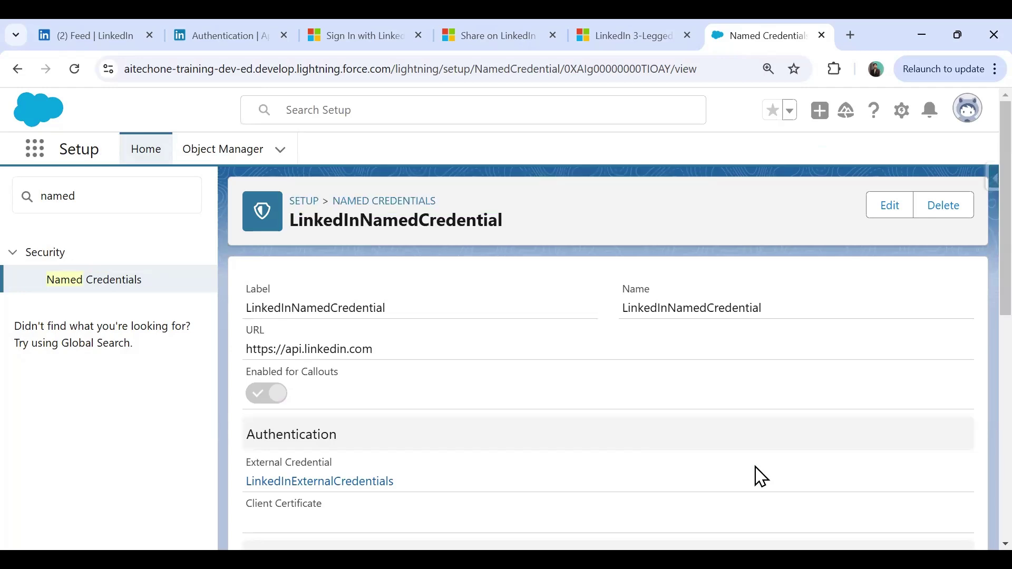
pyautogui.scroll(-5, 445, 421)
pyautogui.scroll(-3, 445, 420)
pyautogui.scroll(8, 446, 421)
# Open the LinkedInExternalCredentials external credential and start authenticating its Admin principal
pyautogui.click(87, 290)
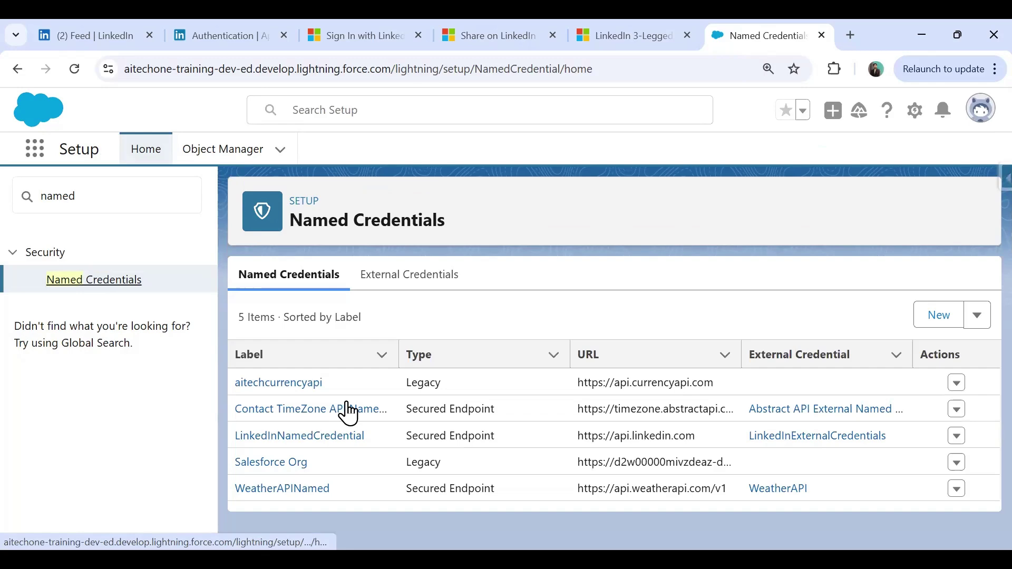
pyautogui.click(305, 411)
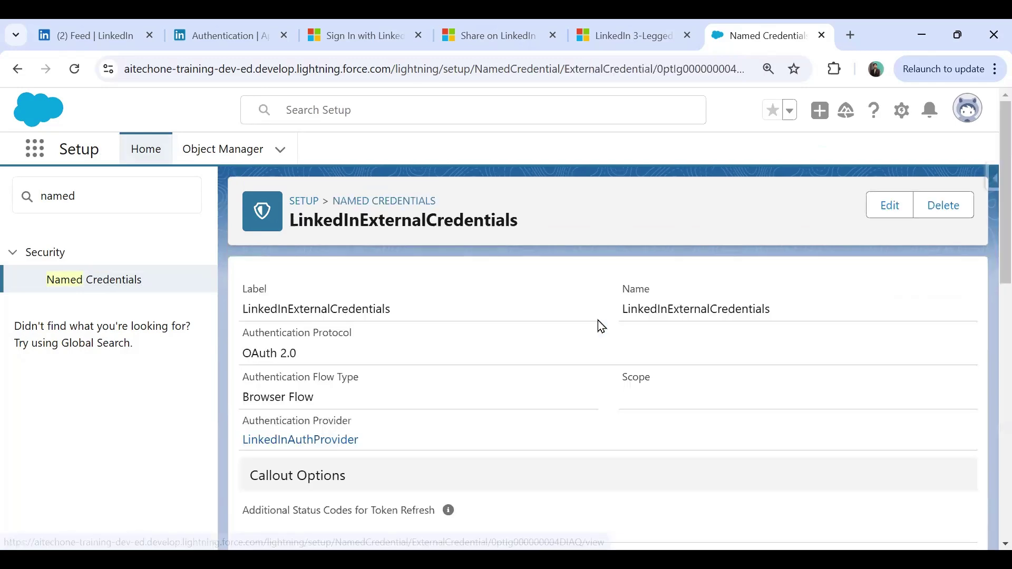
pyautogui.scroll(-7, 481, 422)
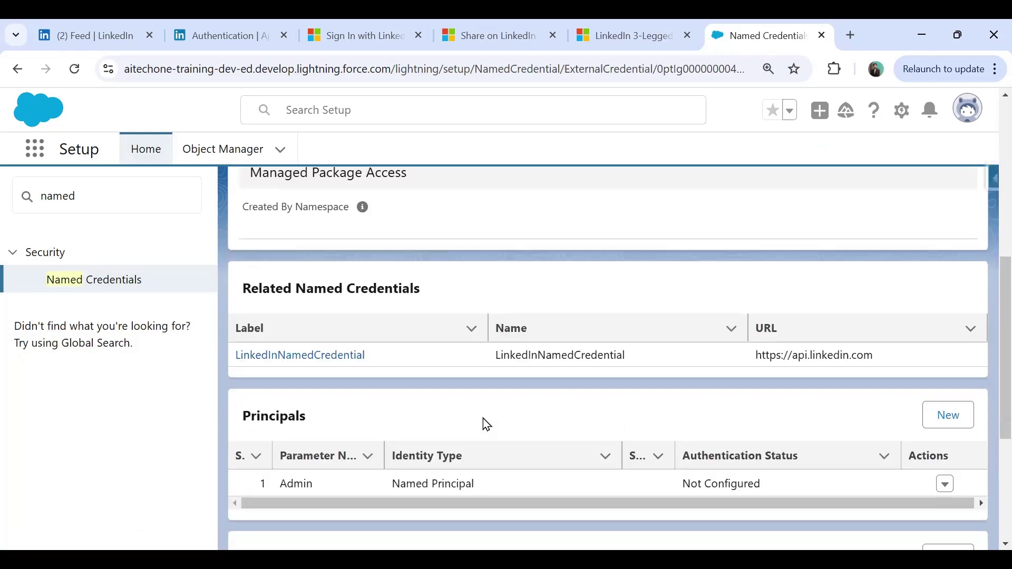
pyautogui.scroll(-2, 486, 425)
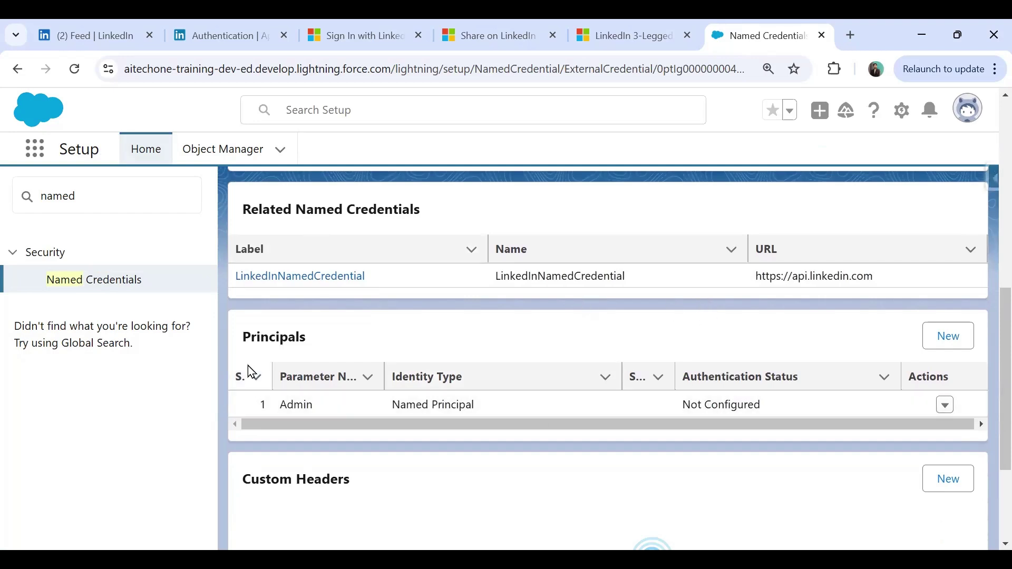
pyautogui.moveTo(682, 406); pyautogui.dragTo(751, 406)
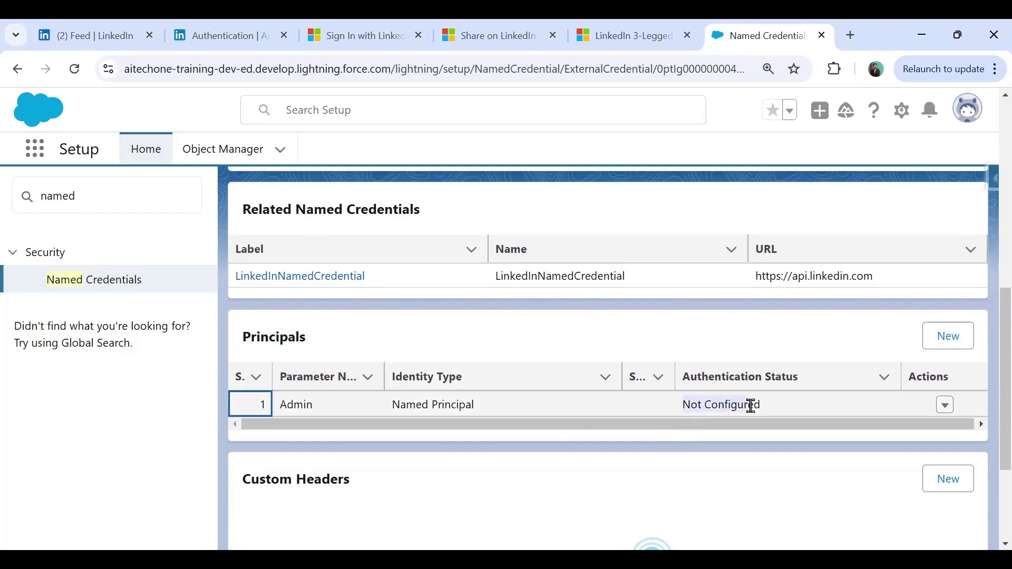
pyautogui.click(706, 488)
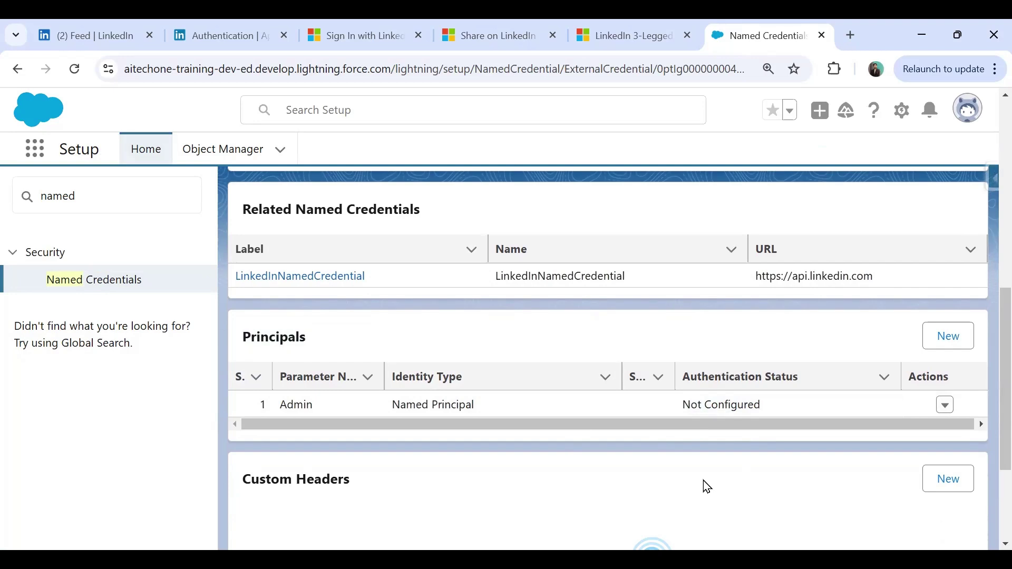
pyautogui.click(946, 407)
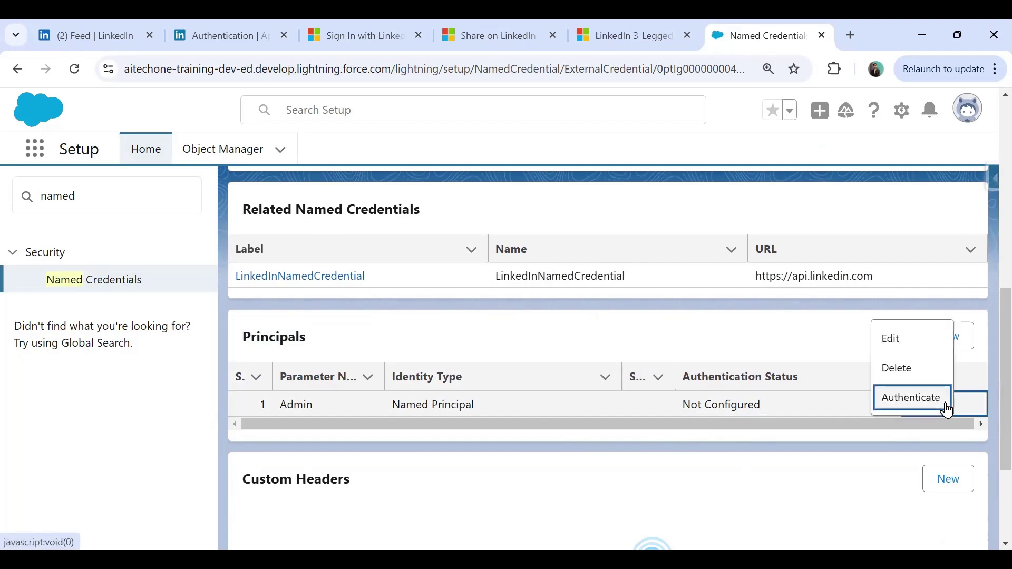
pyautogui.click(912, 402)
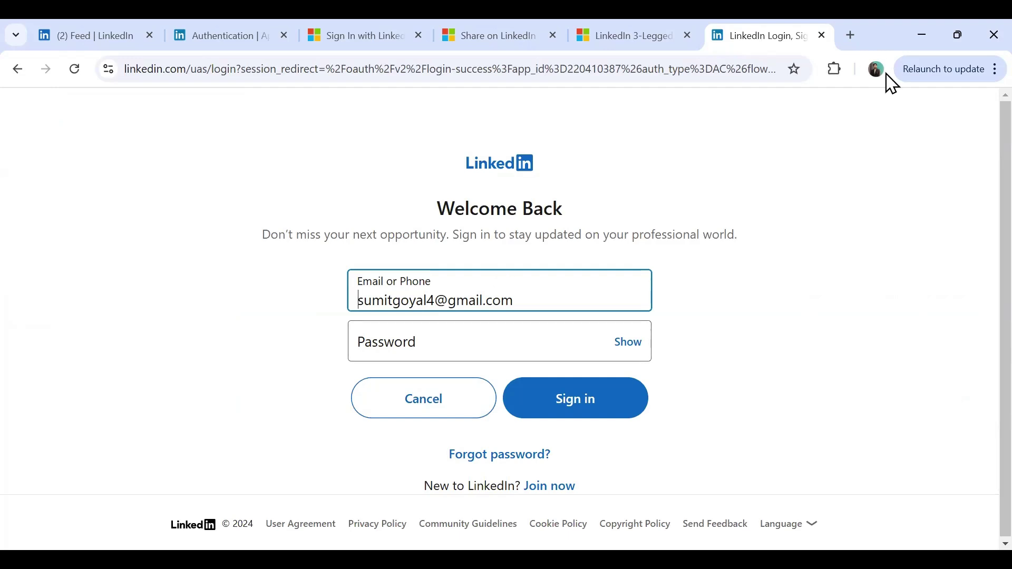
# Sign in to LinkedIn with the account password and pass the security check by picking the image that is the correct way up
pyautogui.click(398, 343)
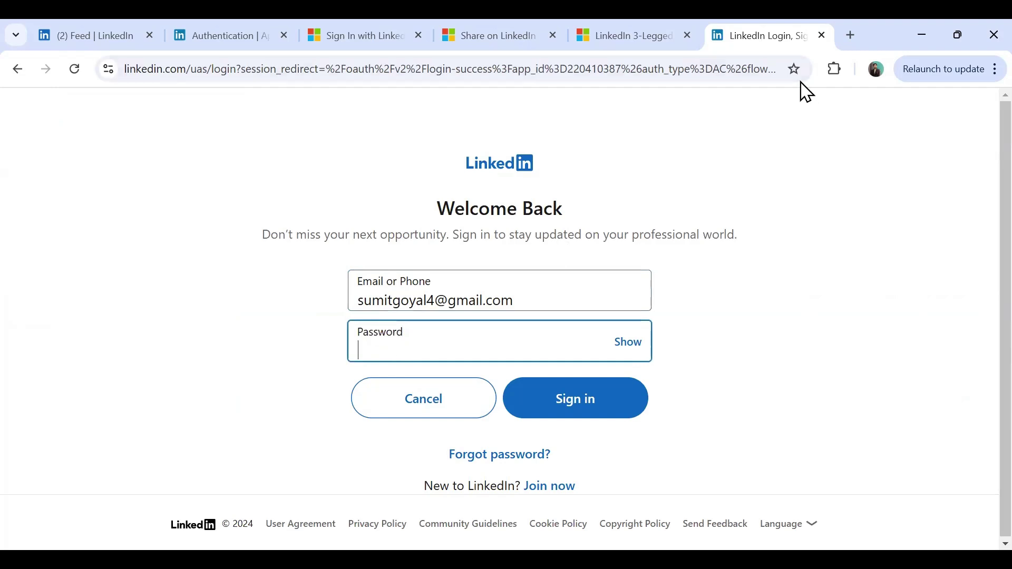
pyautogui.press('Return')
pyautogui.click(491, 332)
pyautogui.write('s')
pyautogui.press('BackSpace')
pyautogui.write('•••••••')
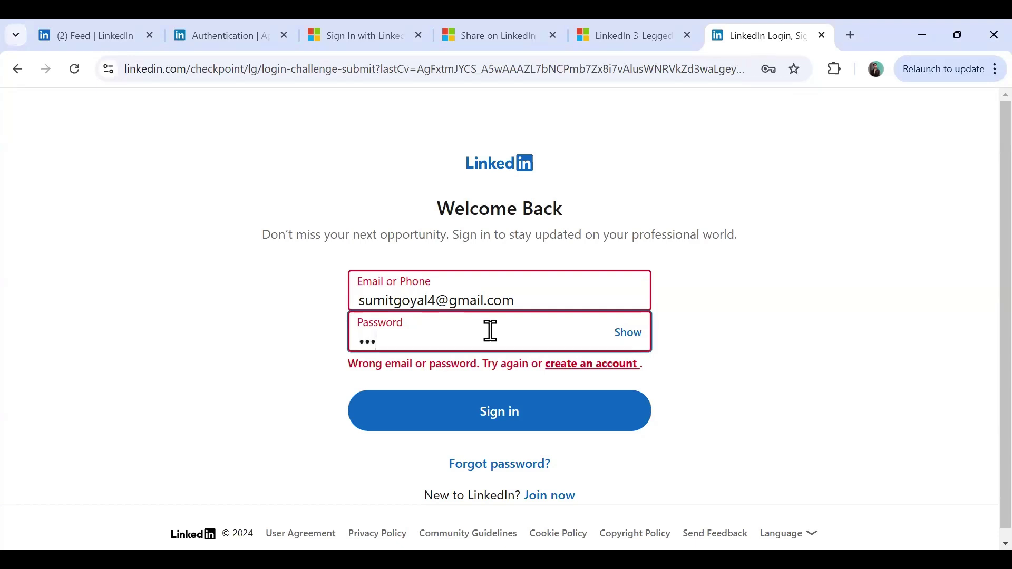
pyautogui.write('•••••••••••••')
pyautogui.click(476, 415)
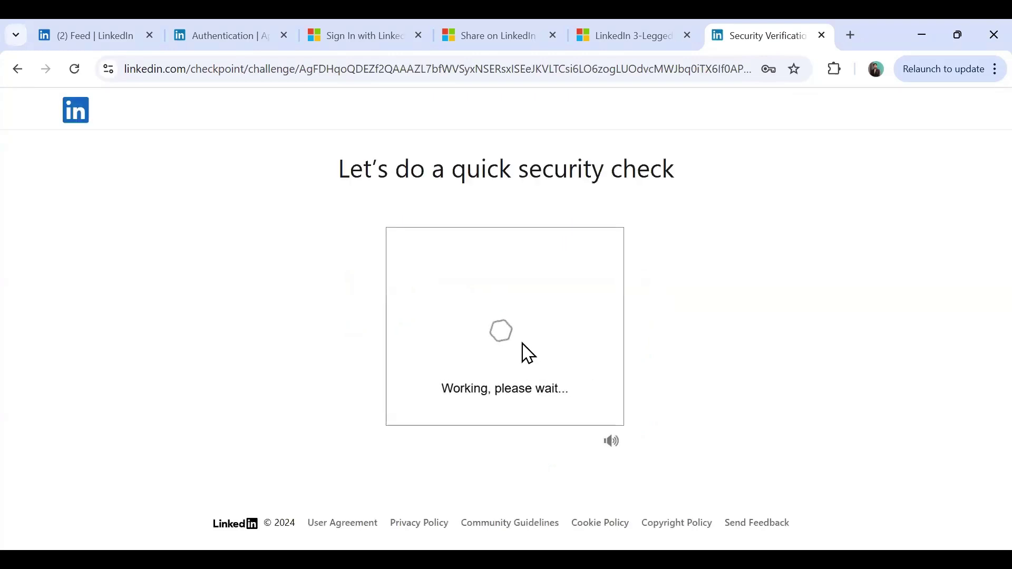
pyautogui.click(501, 389)
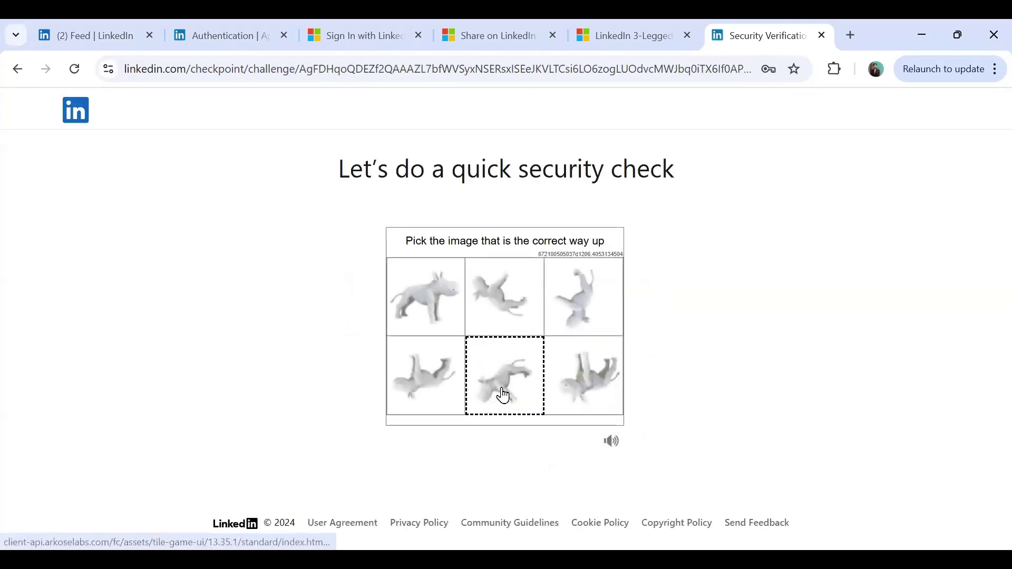
pyautogui.click(447, 336)
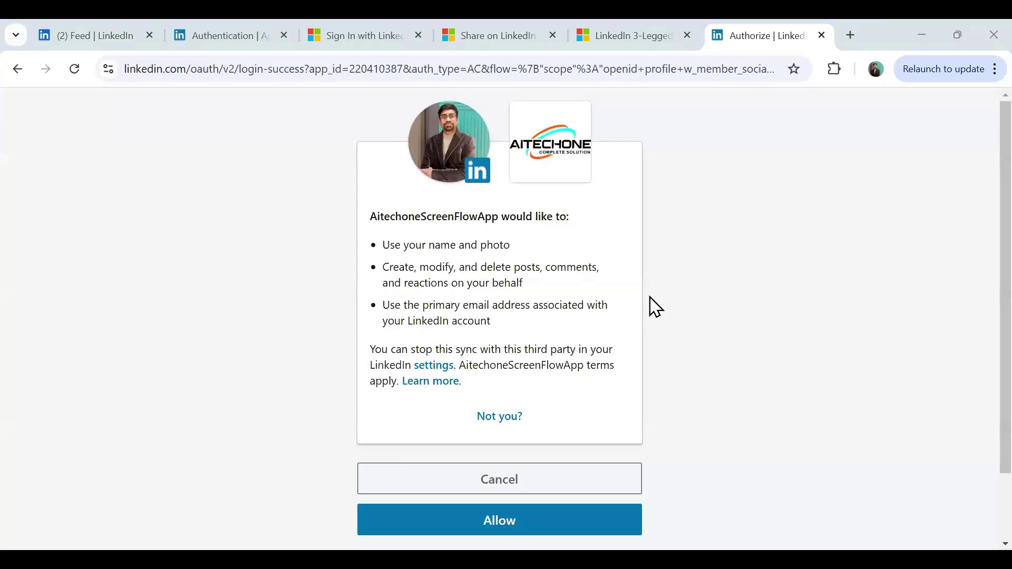
# Allow AitechoneScreenFlowApp's LinkedIn access with Salesforce external access confirmed, and check the Admin principal's authentication status
pyautogui.click(514, 537)
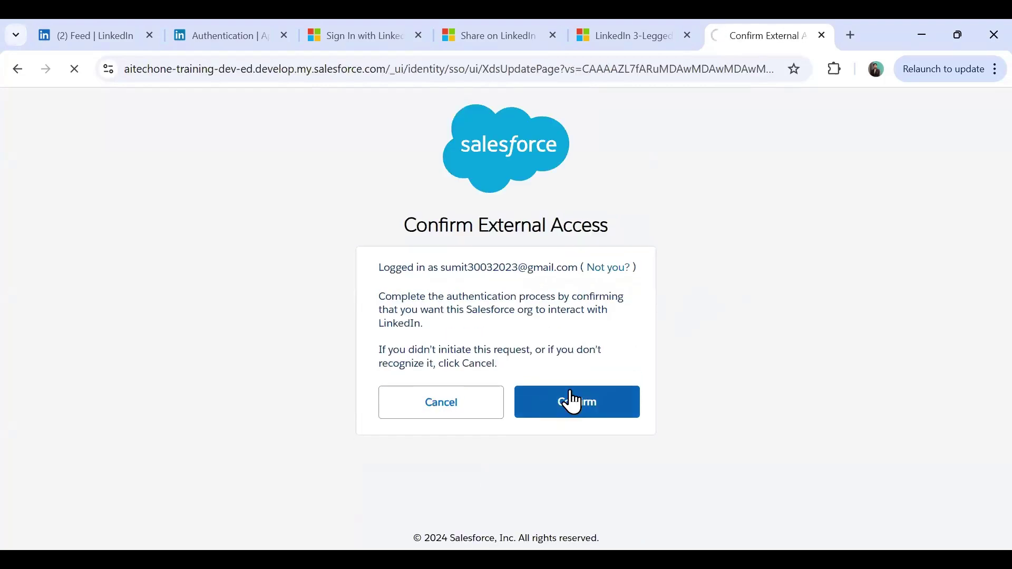
pyautogui.click(573, 403)
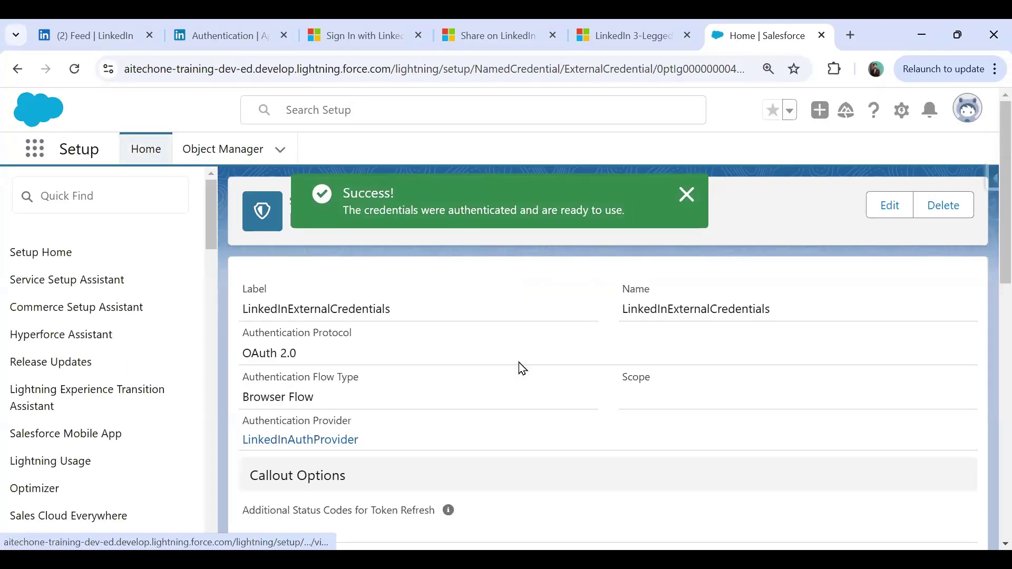
pyautogui.click(687, 196)
pyautogui.scroll(-5, 612, 430)
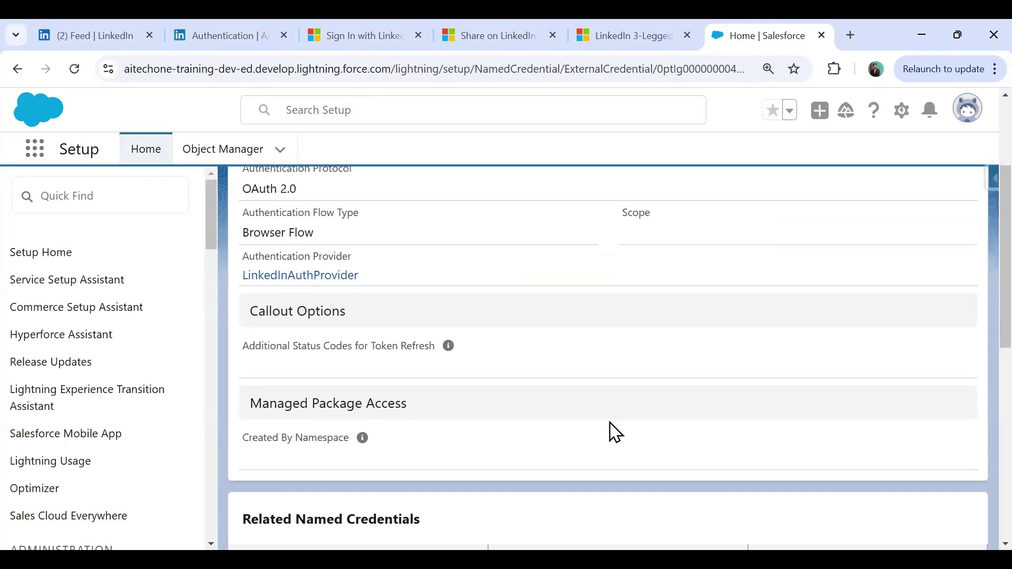
pyautogui.scroll(-3, 612, 430)
pyautogui.moveTo(778, 404); pyautogui.dragTo(725, 418)
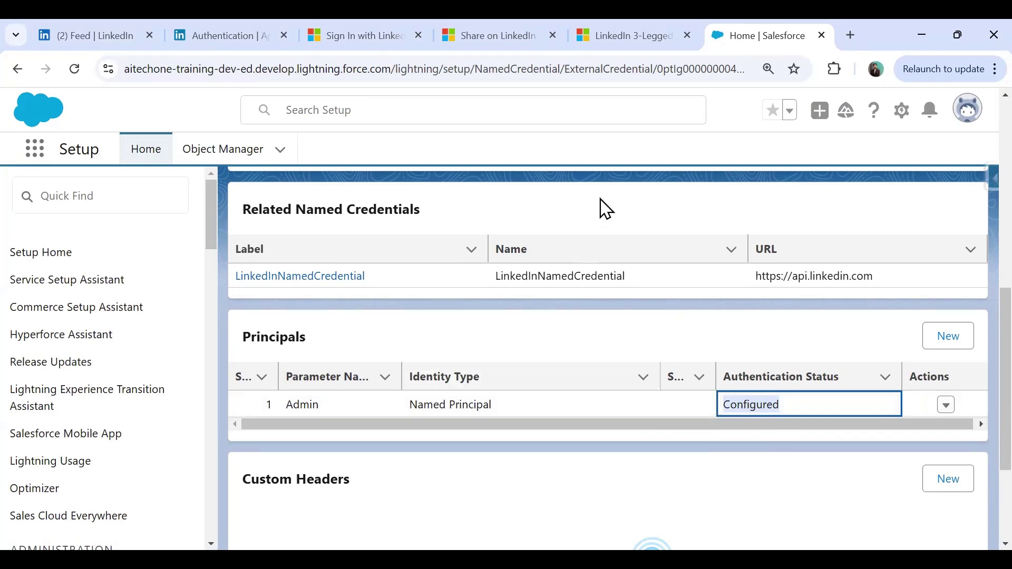
# Find Flows in Setup and create a new Screen Flow from scratch
pyautogui.click(95, 198)
pyautogui.write('Flo')
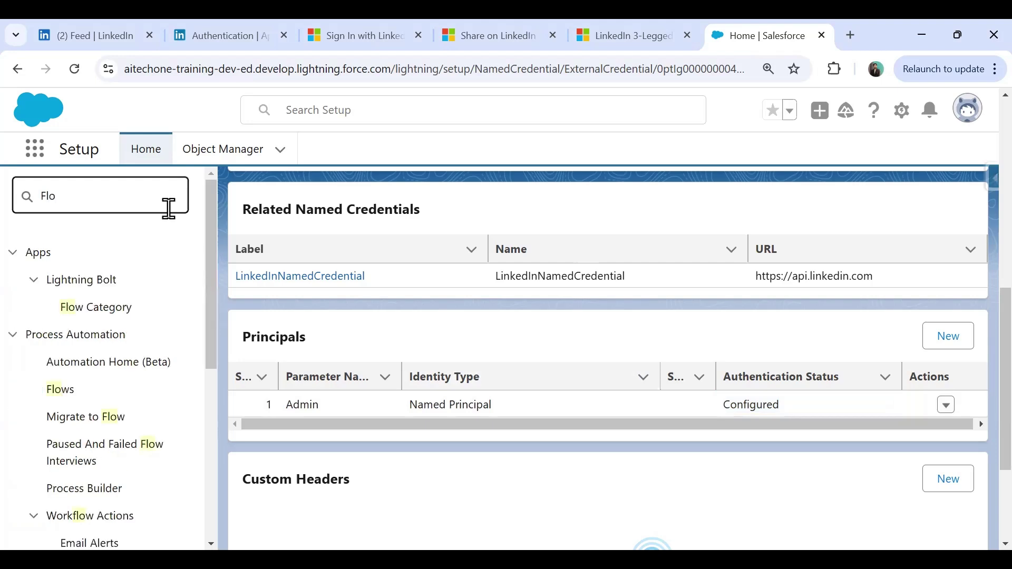
pyautogui.write('ws')
pyautogui.press('BackSpace')
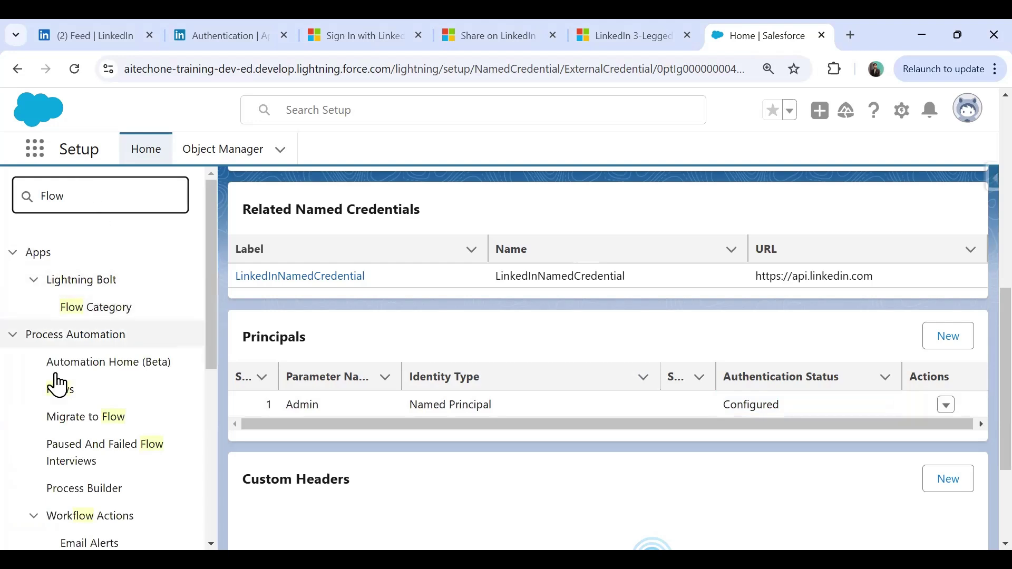
pyautogui.click(61, 390)
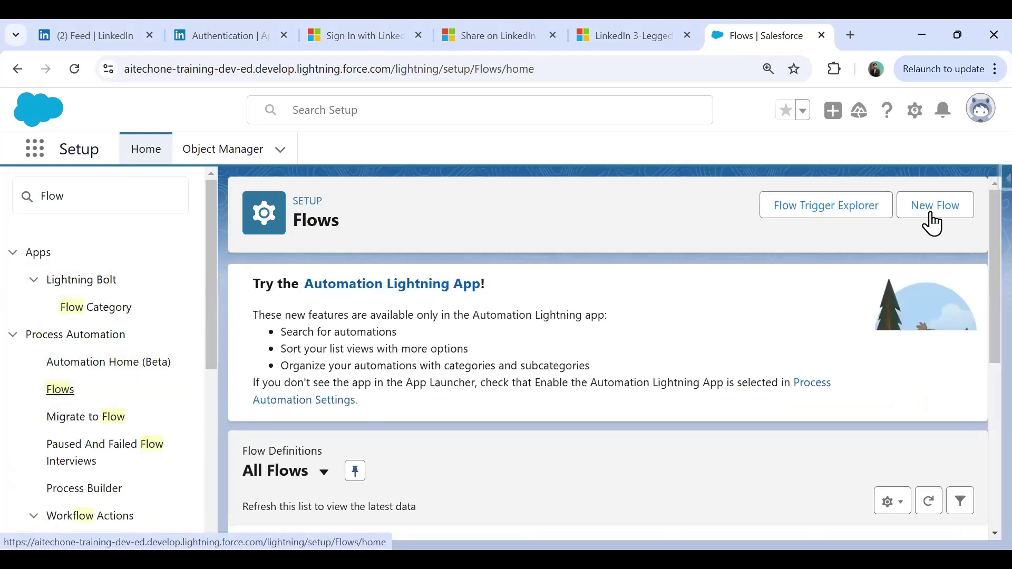
pyautogui.click(935, 206)
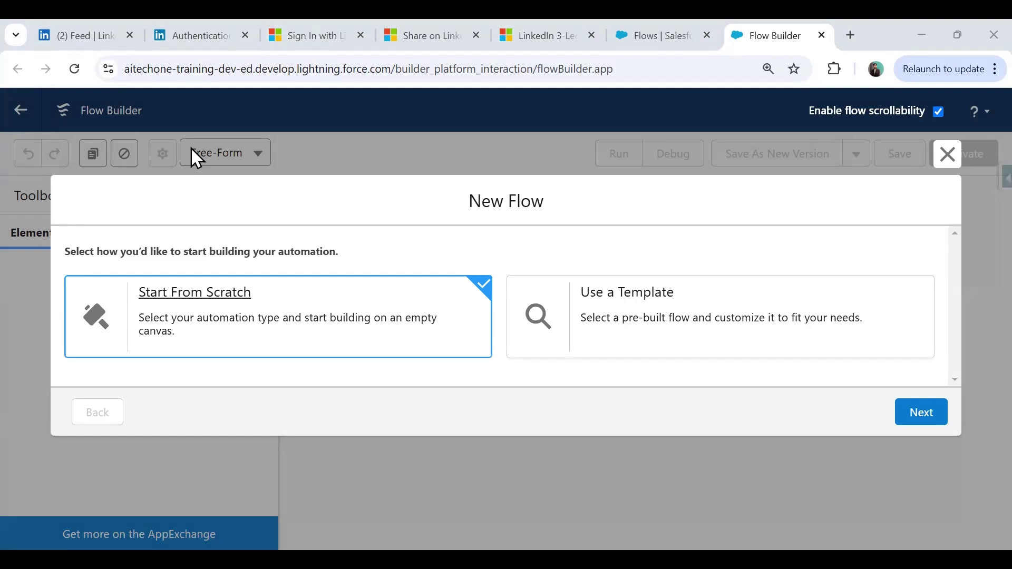
pyautogui.click(205, 301)
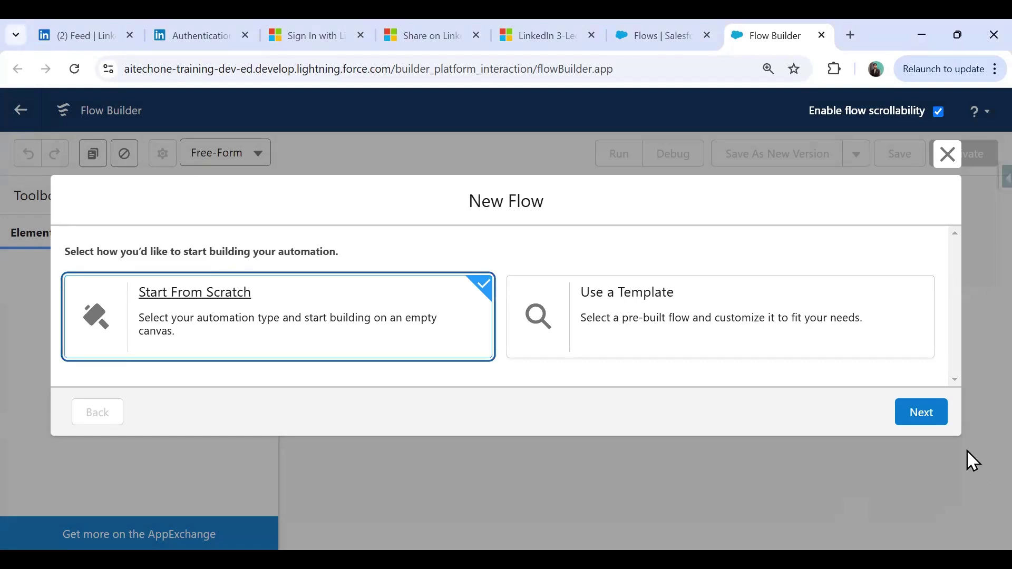
pyautogui.click(899, 414)
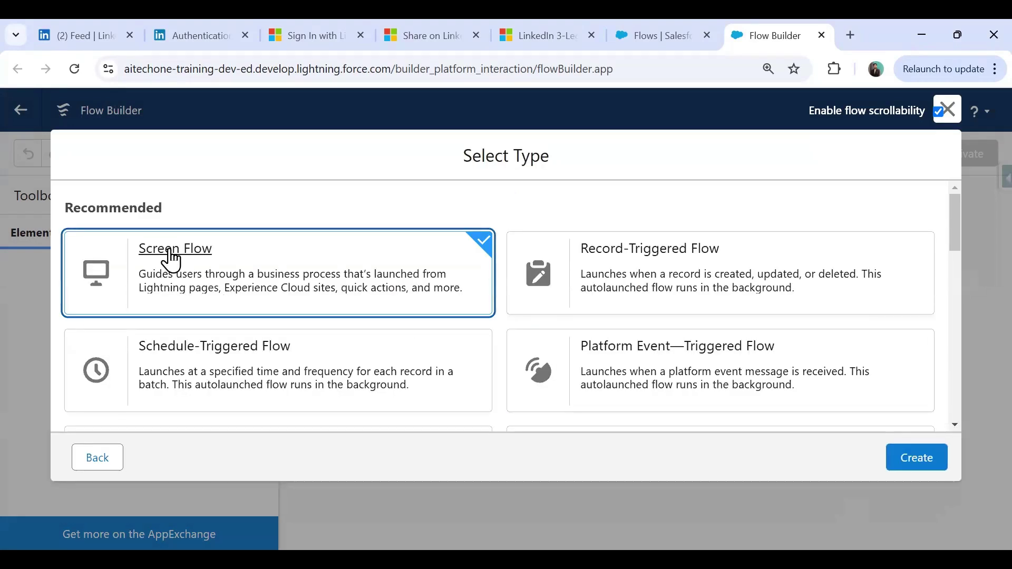
pyautogui.click(920, 459)
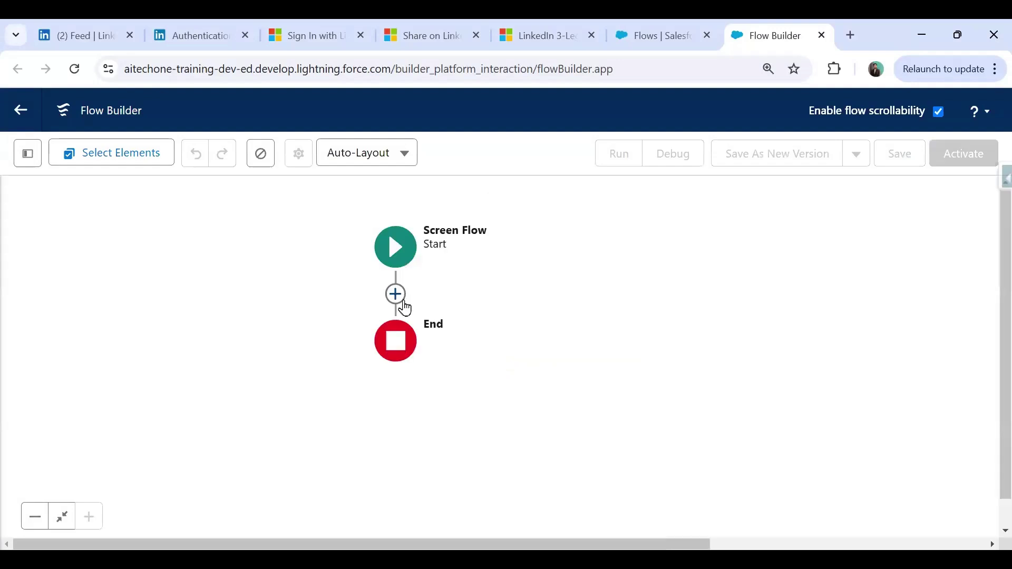
# Add a Screen element between the flow's start and end, with LinkedInPostScreen as its label and API name
pyautogui.click(389, 265)
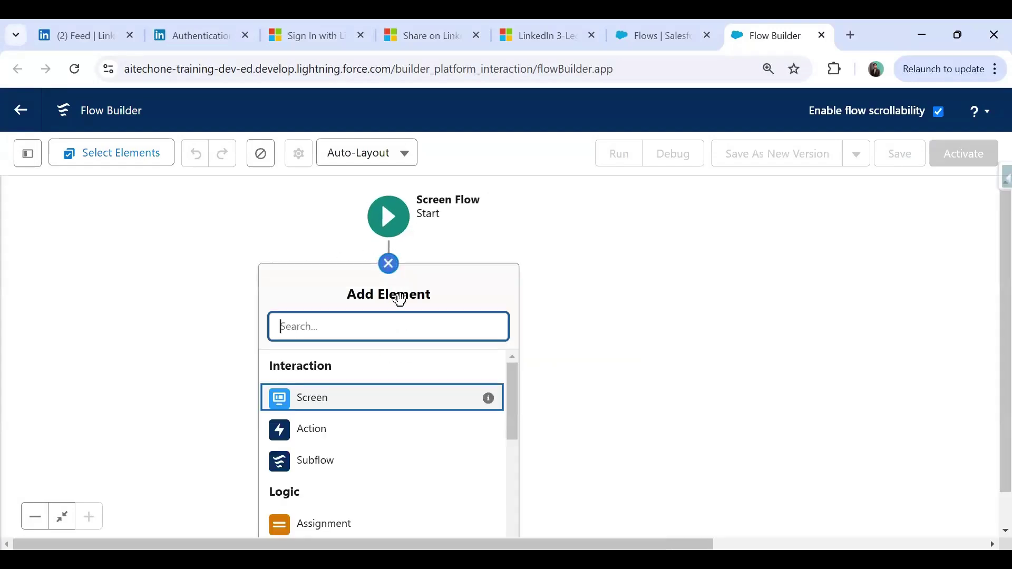
pyautogui.click(341, 406)
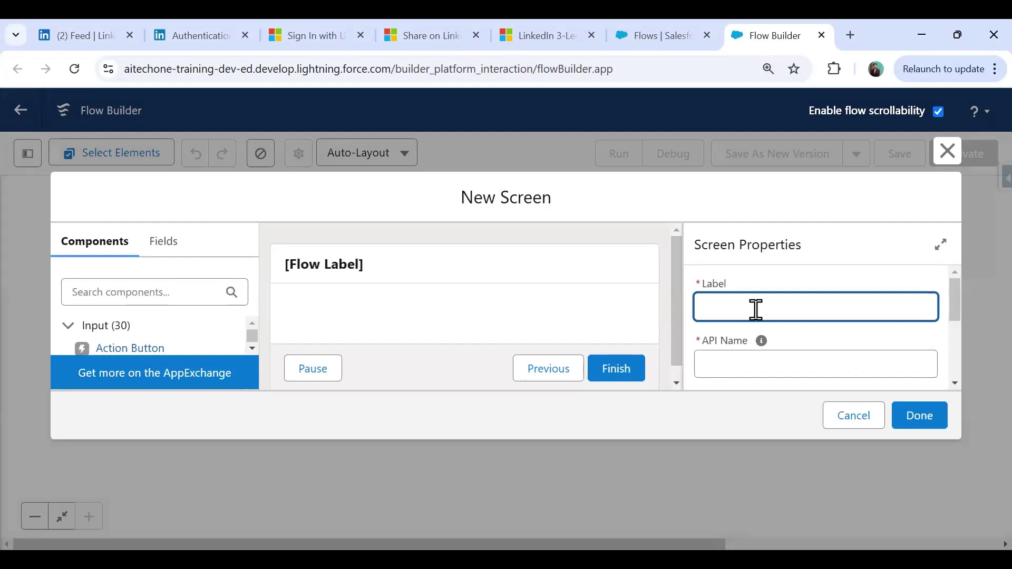
pyautogui.write('LinkedInPostScreeb')
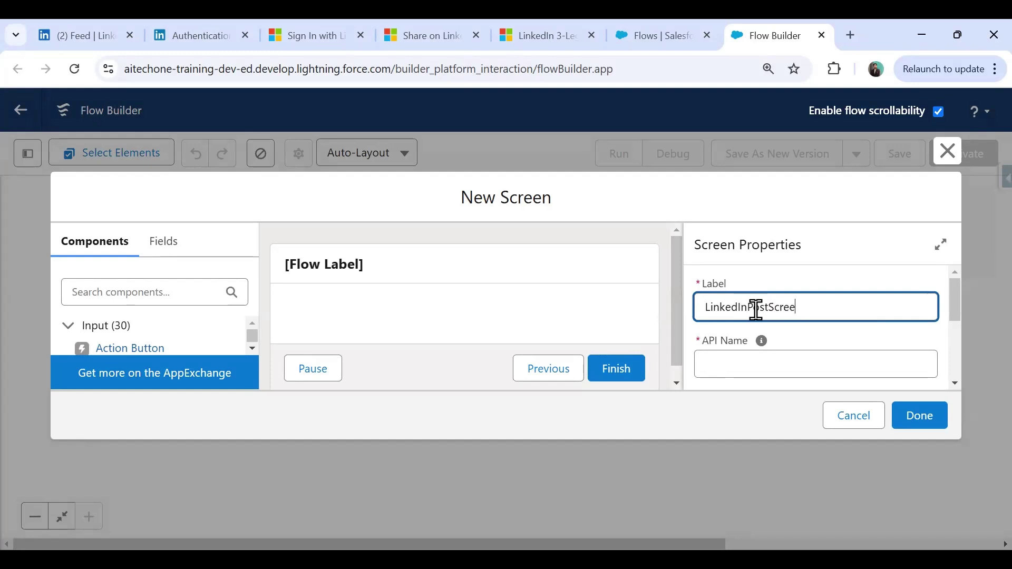
pyautogui.press('BackSpace')
pyautogui.write('n')
pyautogui.click(762, 341)
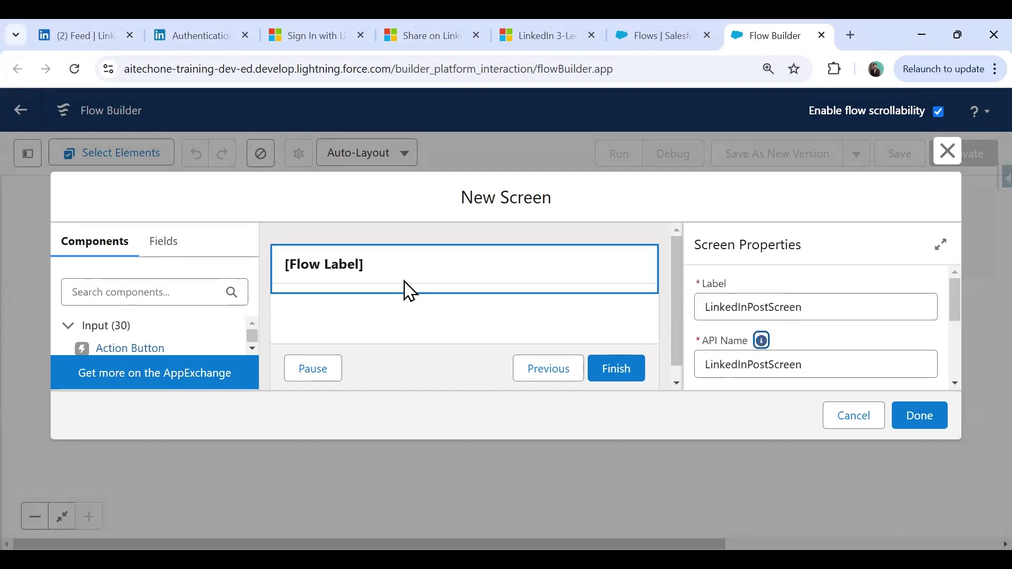
# Turn off Show Header for the new screen and open its footer configuration at the Pause options
pyautogui.scroll(-3, 889, 283)
pyautogui.click(732, 333)
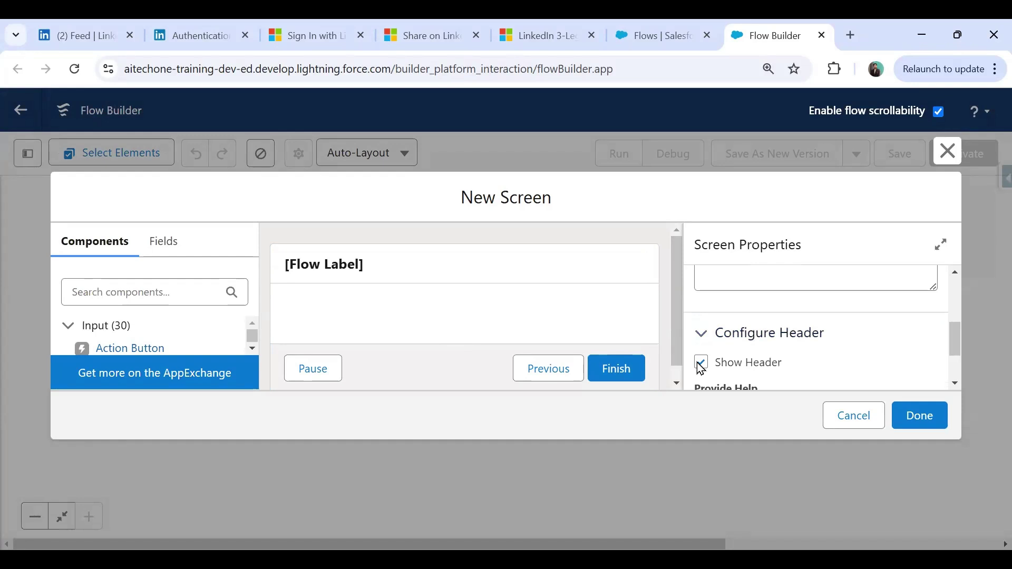
pyautogui.click(700, 363)
pyautogui.scroll(-2, 798, 321)
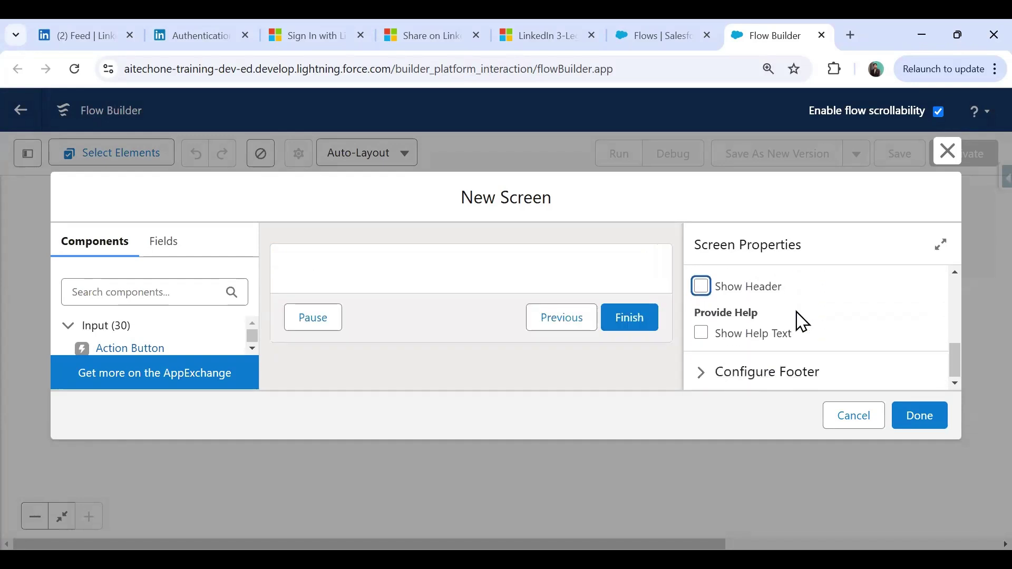
pyautogui.click(701, 373)
pyautogui.scroll(-5, 768, 311)
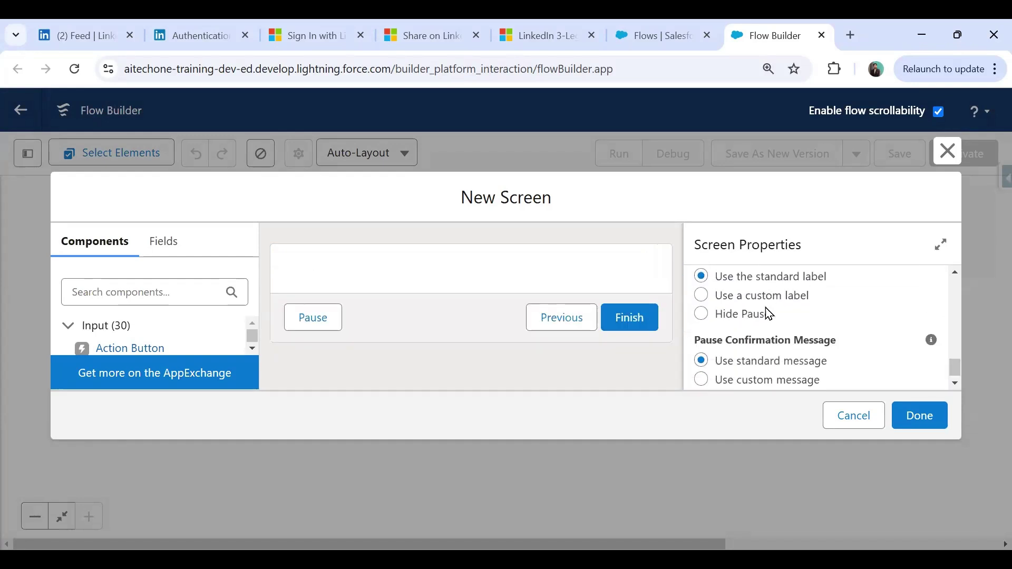
# Hide the Pause and Previous buttons in the new screen's footer
pyautogui.click(702, 307)
pyautogui.scroll(3, 713, 343)
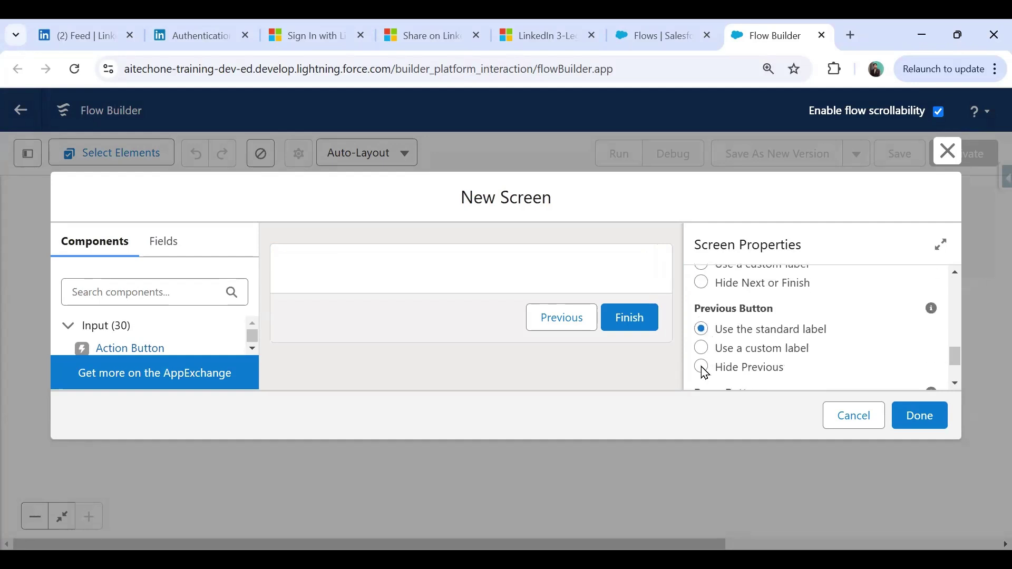
pyautogui.click(702, 368)
# Give the screen's Next or Finish button the custom label "Post On LinkedIn"
pyautogui.scroll(3, 752, 336)
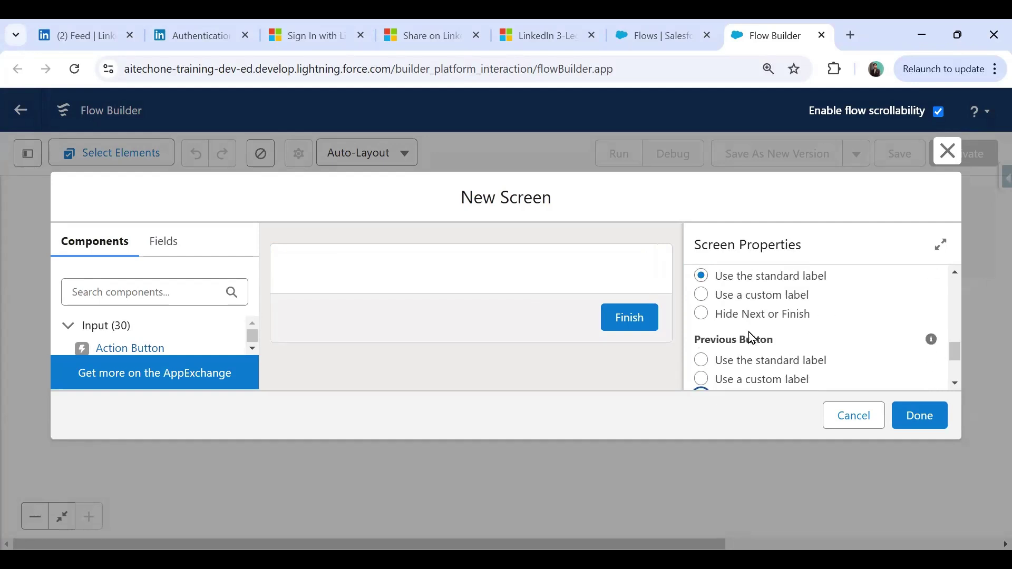
pyautogui.click(703, 343)
pyautogui.scroll(-3, 750, 339)
pyautogui.scroll(1, 751, 329)
pyautogui.scroll(1, 752, 330)
pyautogui.click(746, 330)
pyautogui.write('Post')
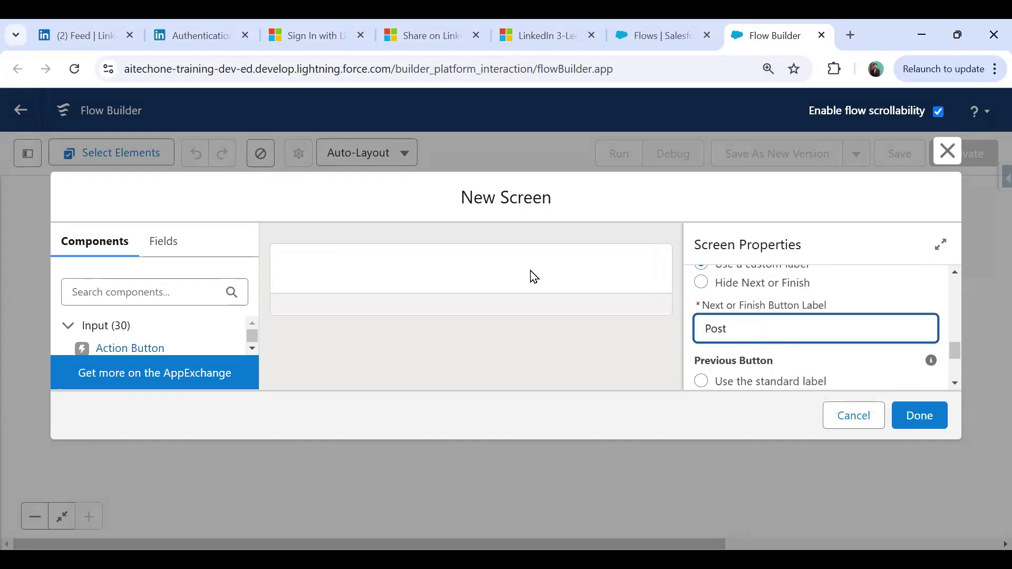
pyautogui.write('On ')
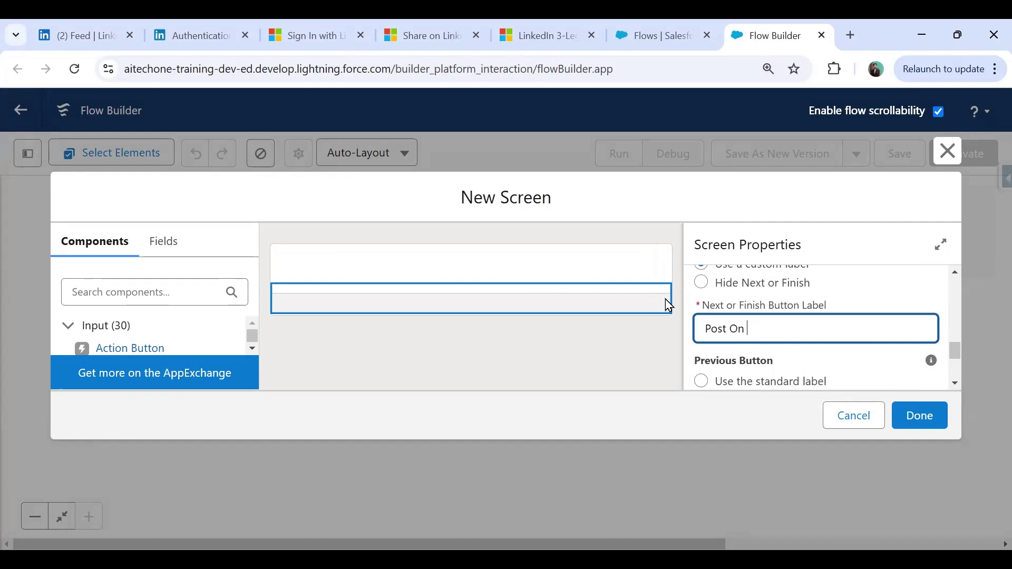
pyautogui.write('LinkedIn')
pyautogui.click(497, 271)
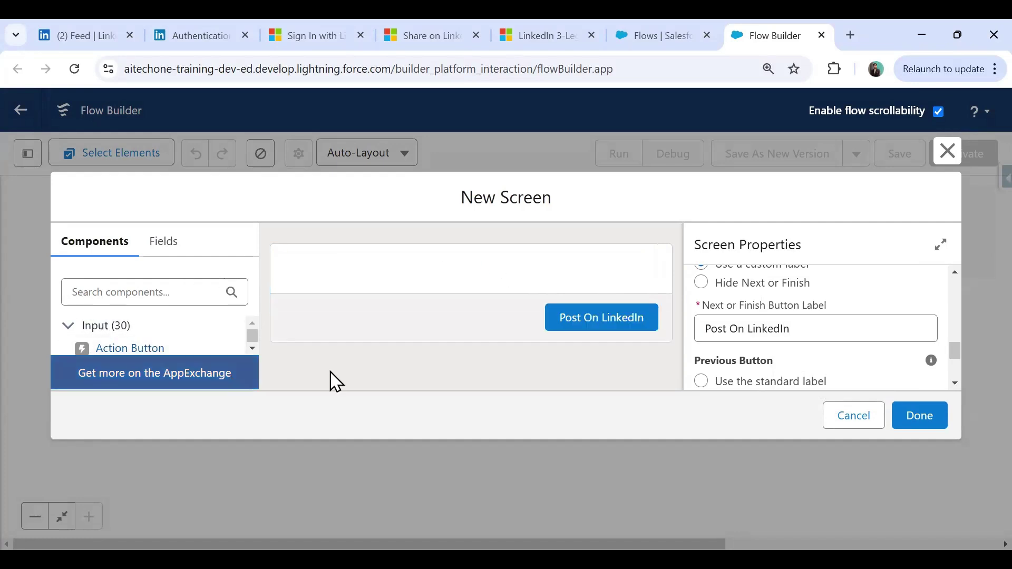
# Search the components for "text" and add a Long Text Area to the screen
pyautogui.hotkey('ctrl', '-')
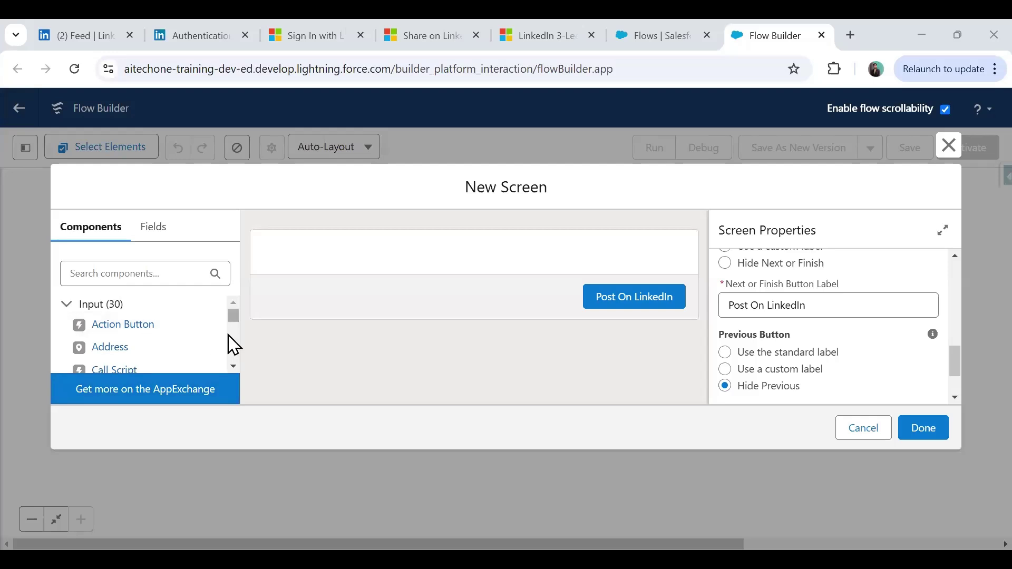
pyautogui.click(233, 367)
pyautogui.moveTo(233, 367); pyautogui.dragTo(225, 339)
pyautogui.moveTo(233, 302); pyautogui.dragTo(234, 307)
pyautogui.click(233, 304)
pyautogui.click(155, 274)
pyautogui.write('text')
pyautogui.moveTo(111, 325); pyautogui.dragTo(306, 284)
# Label the long text area "Message To Post", make it required, and finish the screen element
pyautogui.click(751, 286)
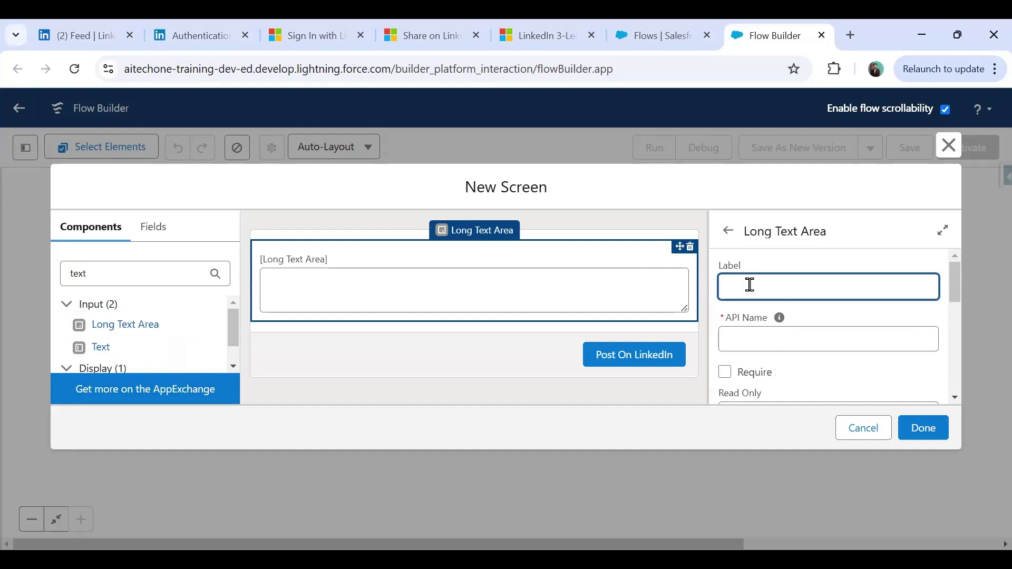
pyautogui.write('MessageToPo')
pyautogui.press('BackSpace')
pyautogui.press('BackSpace')
pyautogui.press('BackSpace')
pyautogui.press('BackSpace')
pyautogui.press('BackSpace')
pyautogui.press('BackSpace')
pyautogui.press('BackSpace')
pyautogui.press('BackSpace')
pyautogui.press('BackSpace')
pyautogui.press('BackSpace')
pyautogui.press('BackSpace')
pyautogui.press('BackSpace')
pyautogui.write('Message To Post')
pyautogui.press('Tab')
pyautogui.click(725, 372)
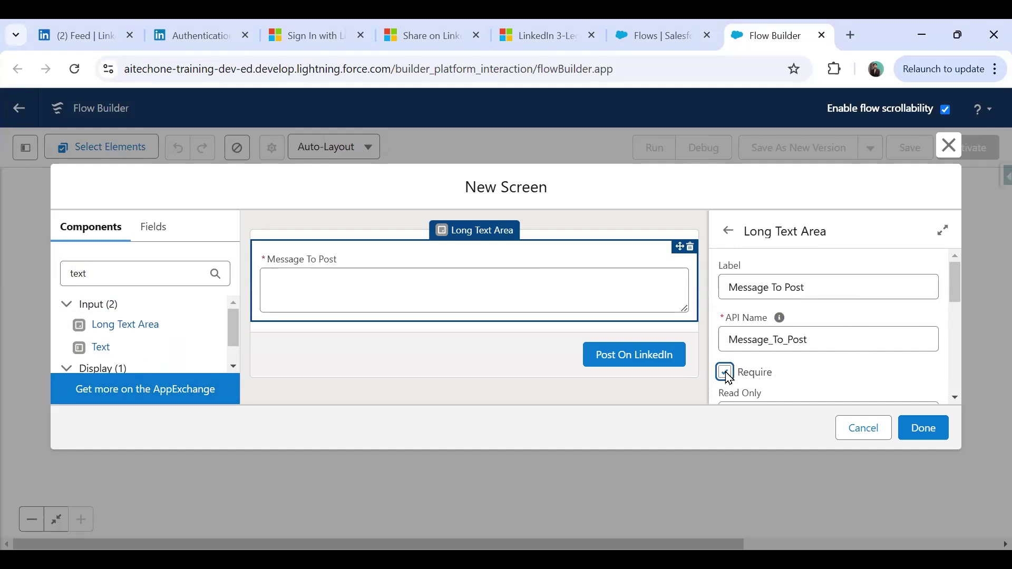
pyautogui.scroll(-2, 826, 364)
pyautogui.click(922, 437)
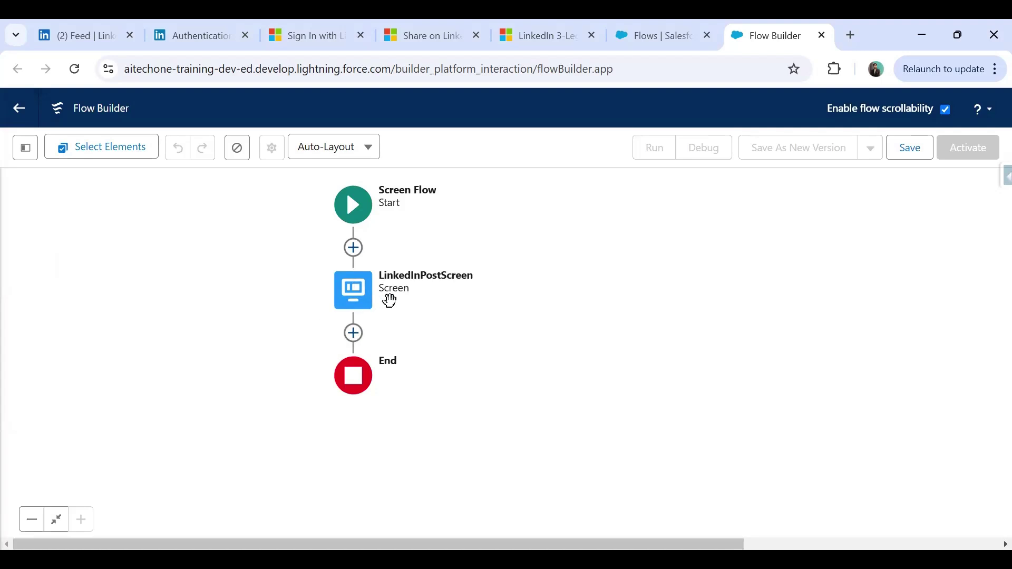
# Save the flow with the label "Flow to Post on LinkedIn"
pyautogui.click(911, 147)
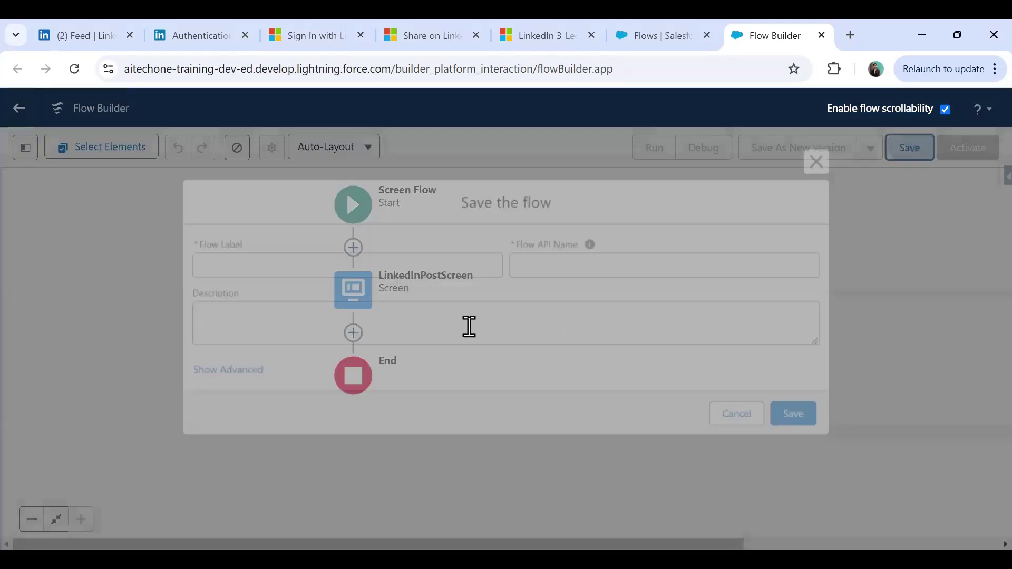
pyautogui.click(308, 270)
pyautogui.write('Flow to Postr')
pyautogui.press('BackSpace')
pyautogui.write('on LinkedIn')
pyautogui.press('Tab')
pyautogui.click(802, 416)
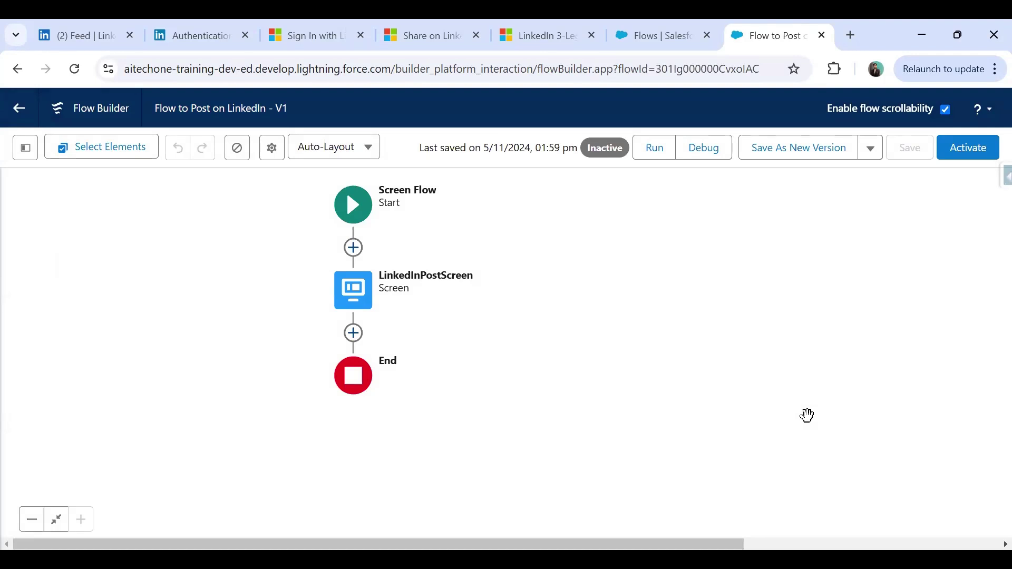
# Switch to the Share on LinkedIn documentation and examine the share API request and its request body schema
pyautogui.click(429, 24)
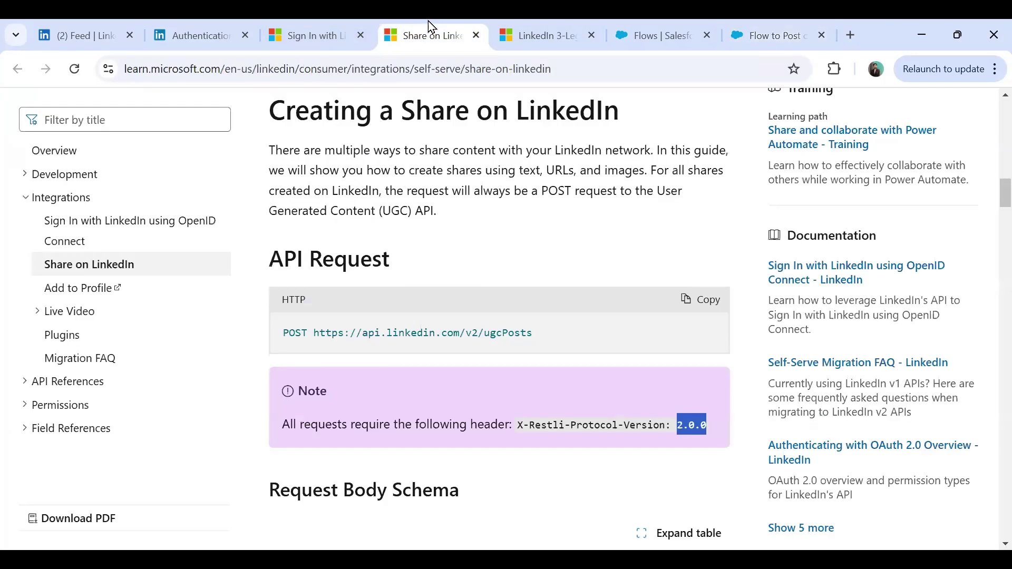
pyautogui.moveTo(286, 338); pyautogui.dragTo(309, 338)
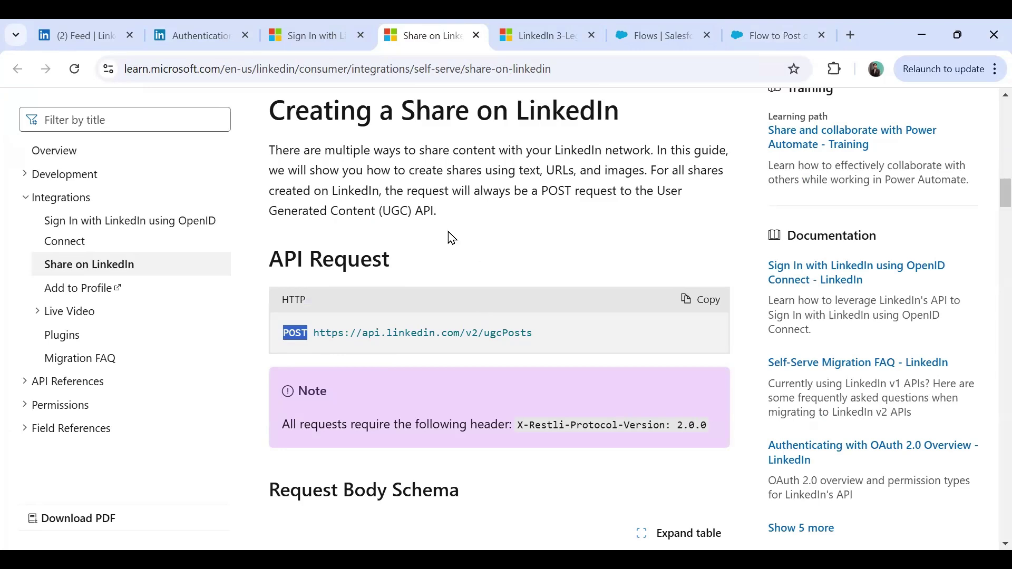
pyautogui.scroll(-5, 462, 416)
pyautogui.moveTo(275, 280); pyautogui.dragTo(308, 280)
pyautogui.moveTo(275, 394); pyautogui.dragTo(339, 394)
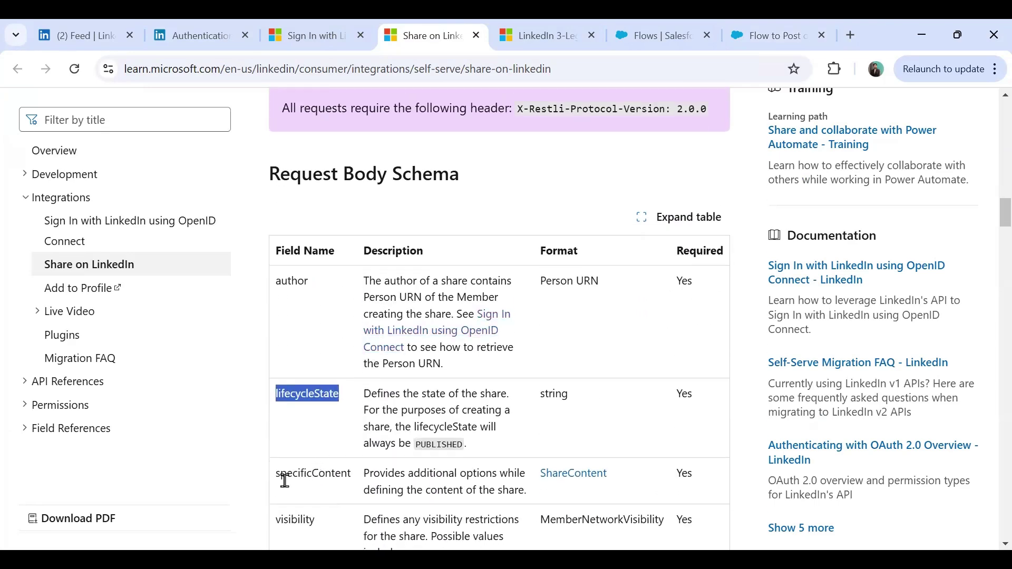
pyautogui.scroll(-2, 296, 475)
pyautogui.scroll(-3, 382, 435)
pyautogui.scroll(6, 366, 438)
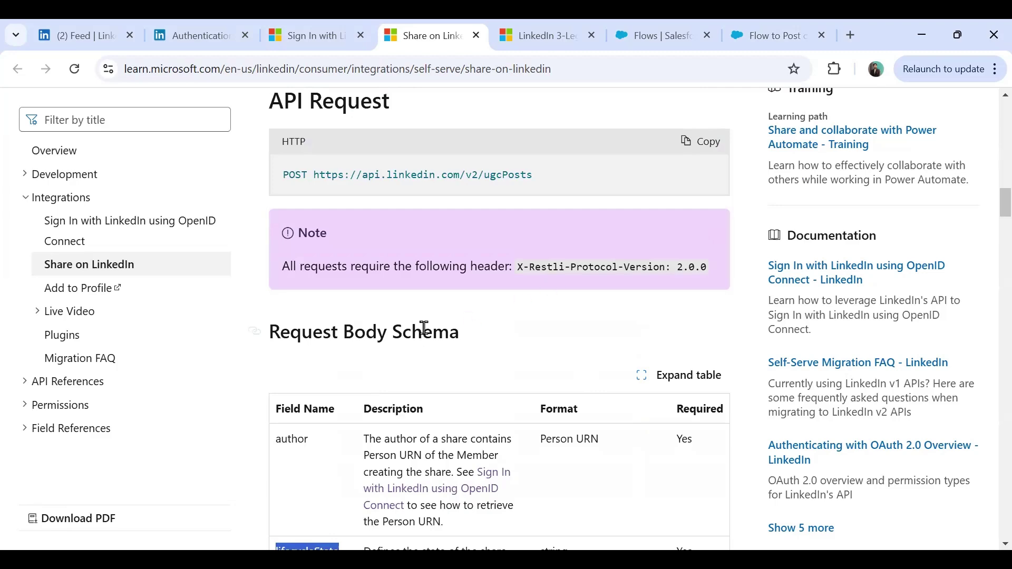
pyautogui.scroll(-4, 425, 330)
pyautogui.scroll(1, 369, 320)
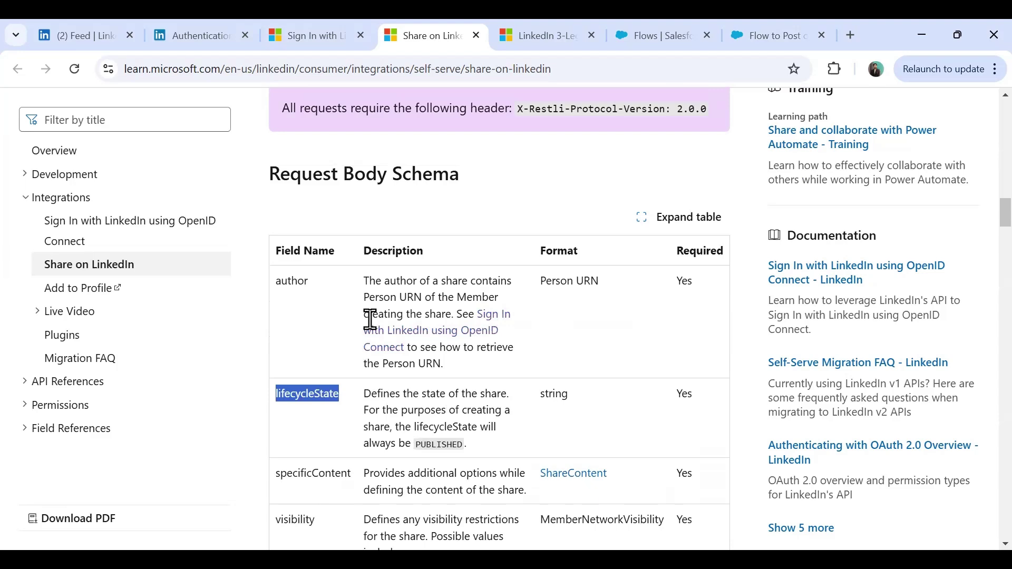
pyautogui.moveTo(360, 285); pyautogui.dragTo(503, 302)
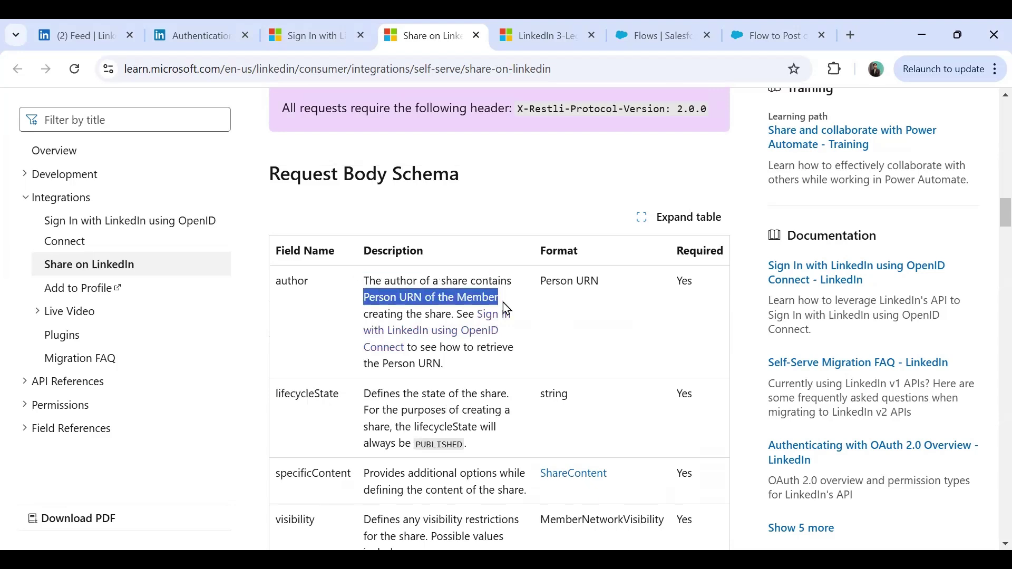
pyautogui.click(312, 390)
pyautogui.doubleClick(312, 391)
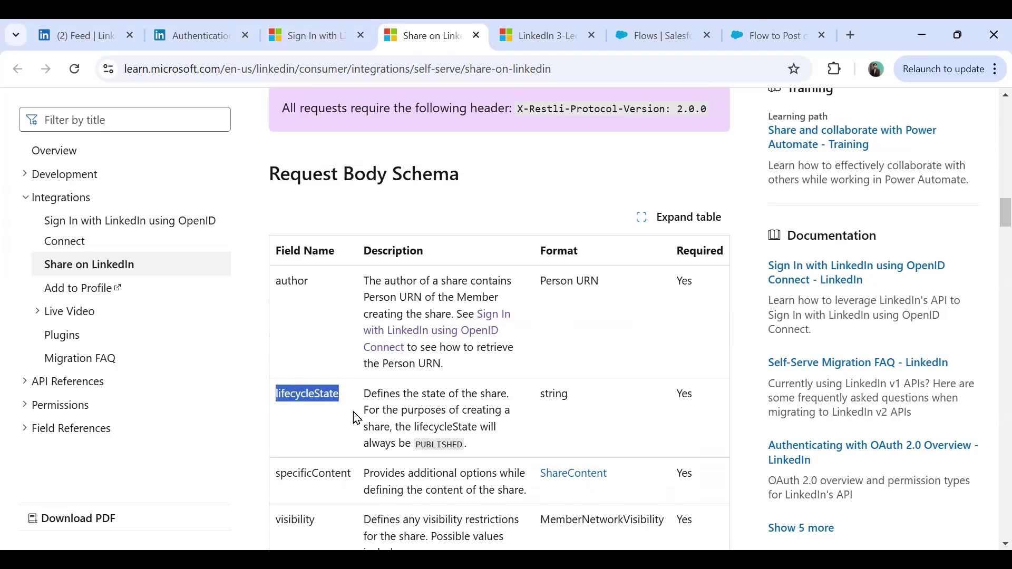
pyautogui.scroll(-5, 340, 390)
pyautogui.scroll(1, 323, 390)
pyautogui.scroll(-1, 340, 432)
pyautogui.scroll(3, 346, 443)
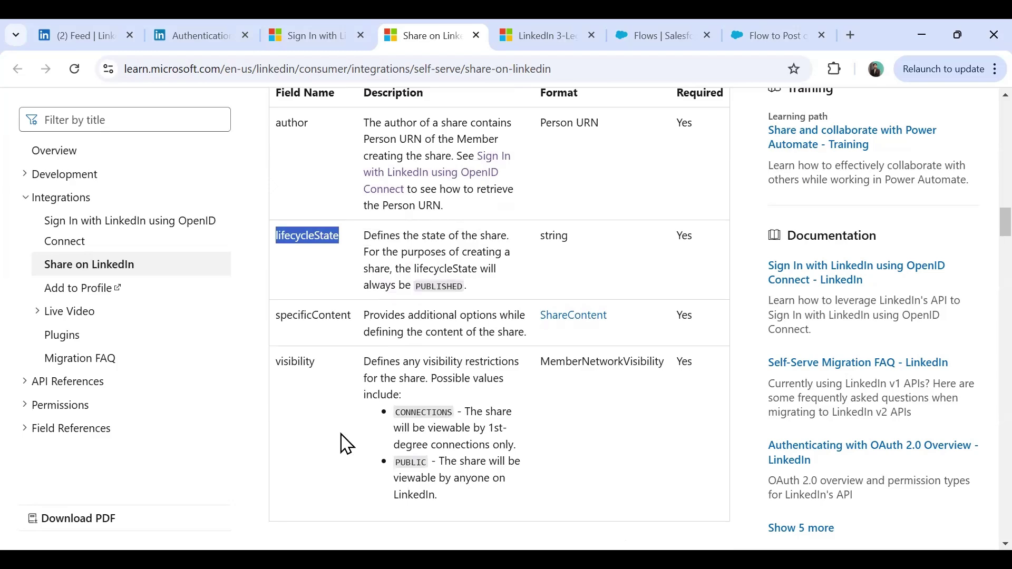
# Review the sample request body for creating a text share, including its specificContent, text and visibility fields
pyautogui.scroll(-8, 479, 425)
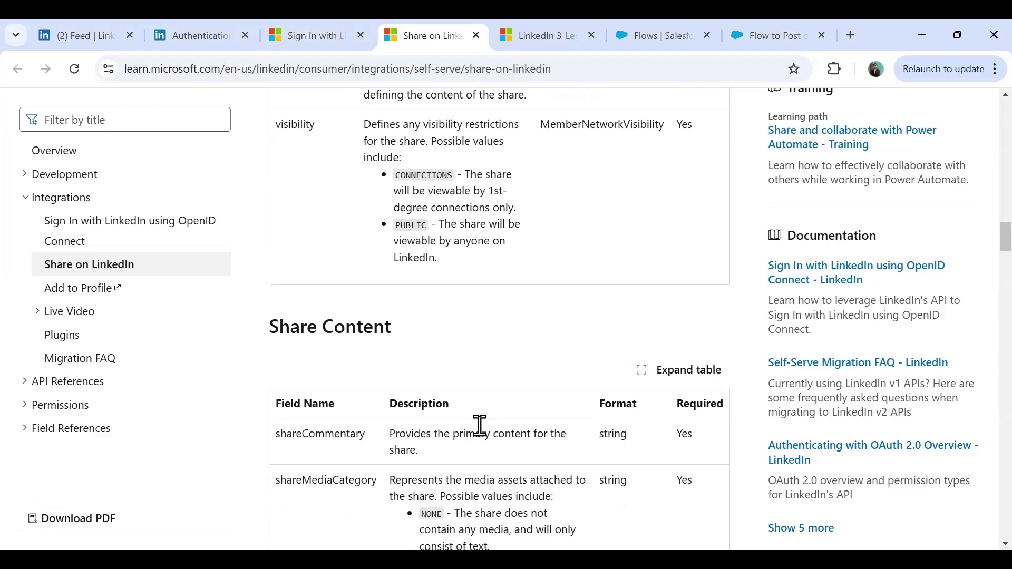
pyautogui.scroll(-15, 485, 437)
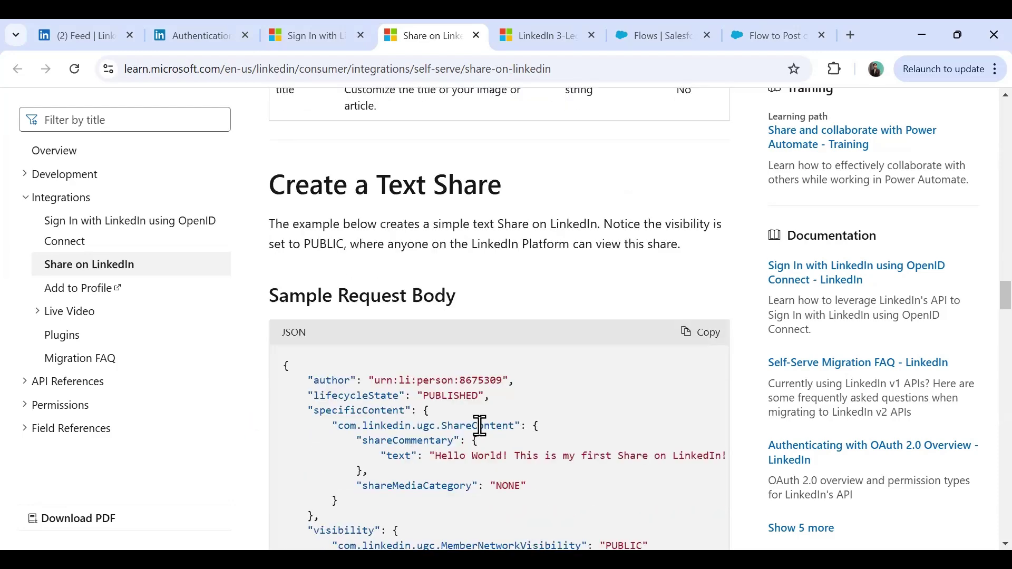
pyautogui.moveTo(308, 300); pyautogui.dragTo(398, 331)
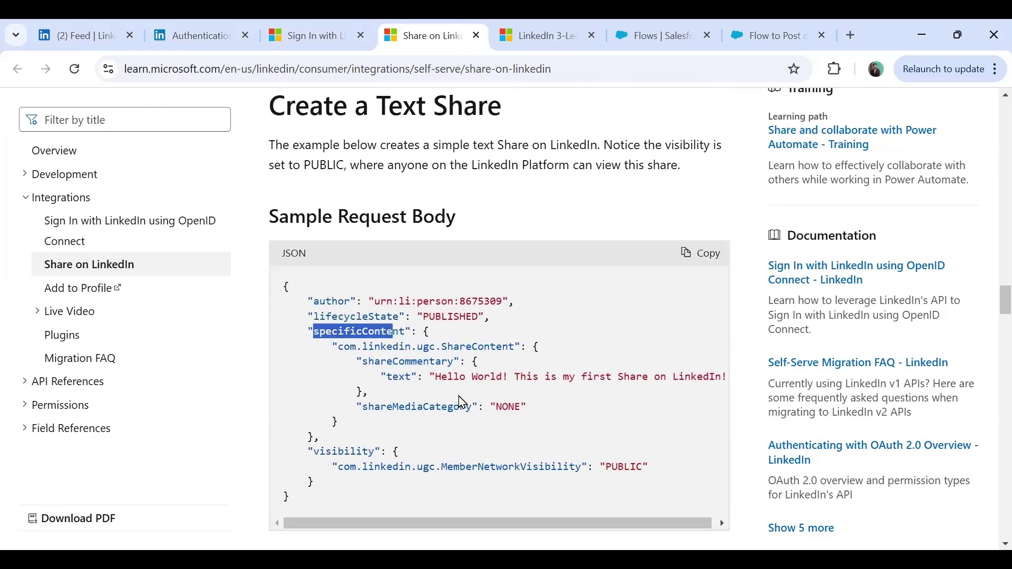
pyautogui.moveTo(387, 376); pyautogui.dragTo(718, 380)
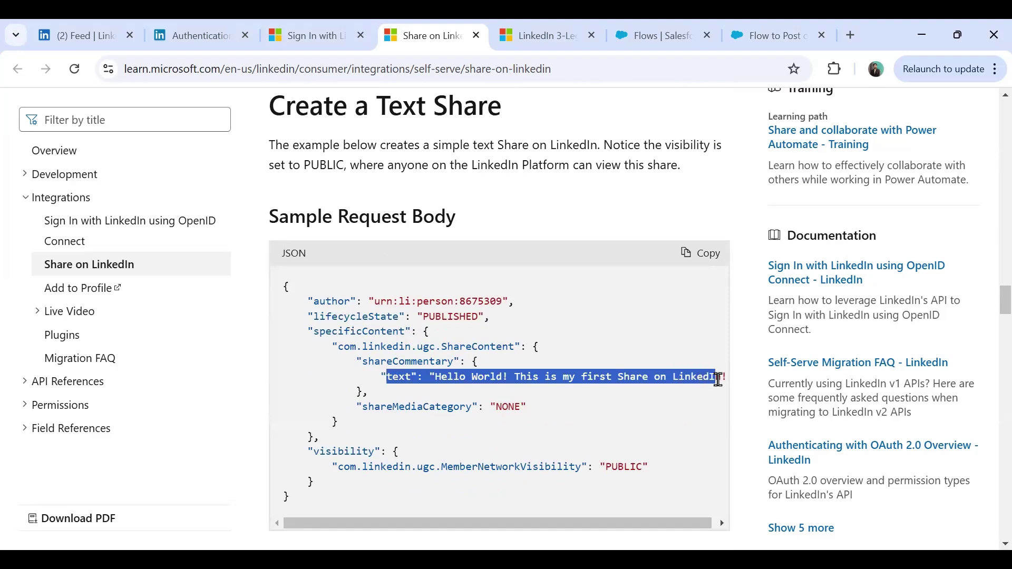
pyautogui.moveTo(315, 452); pyautogui.dragTo(358, 452)
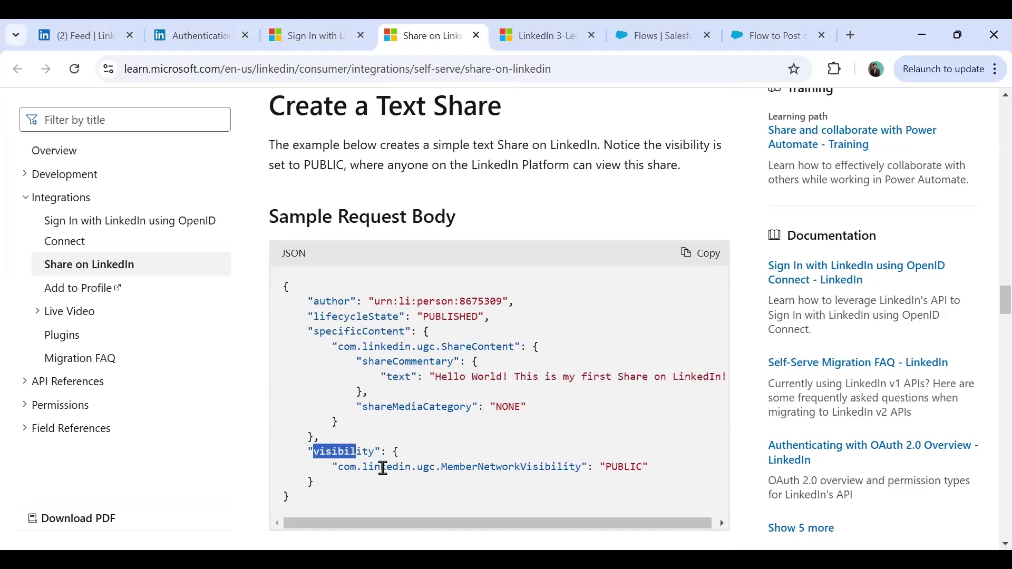
pyautogui.click(347, 463)
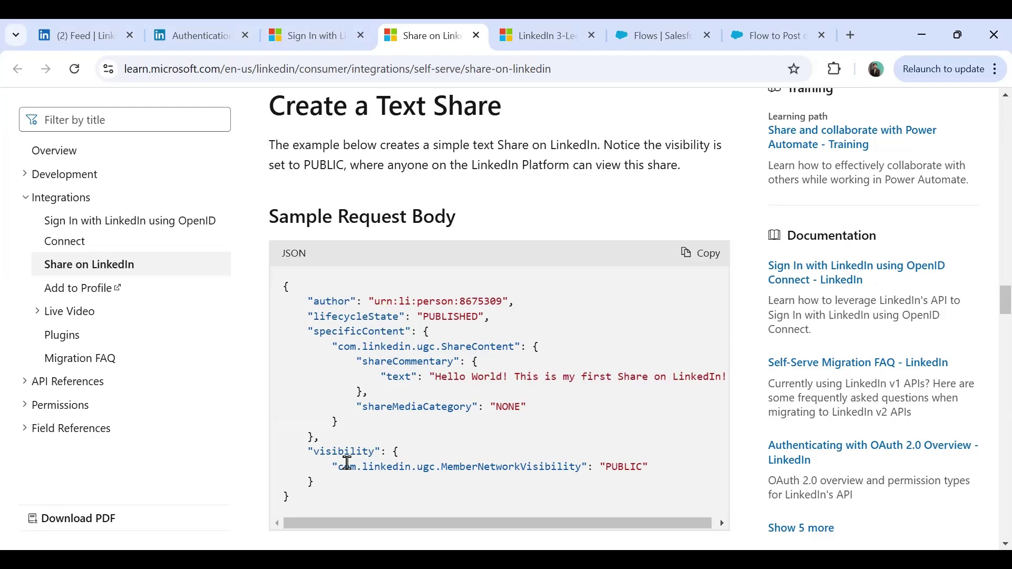
pyautogui.scroll(1, 383, 441)
pyautogui.scroll(3, 383, 441)
# Open the Sign In with LinkedIn using OpenID Connect documentation and examine the userinfo request, response schema and sample response
pyautogui.click(97, 229)
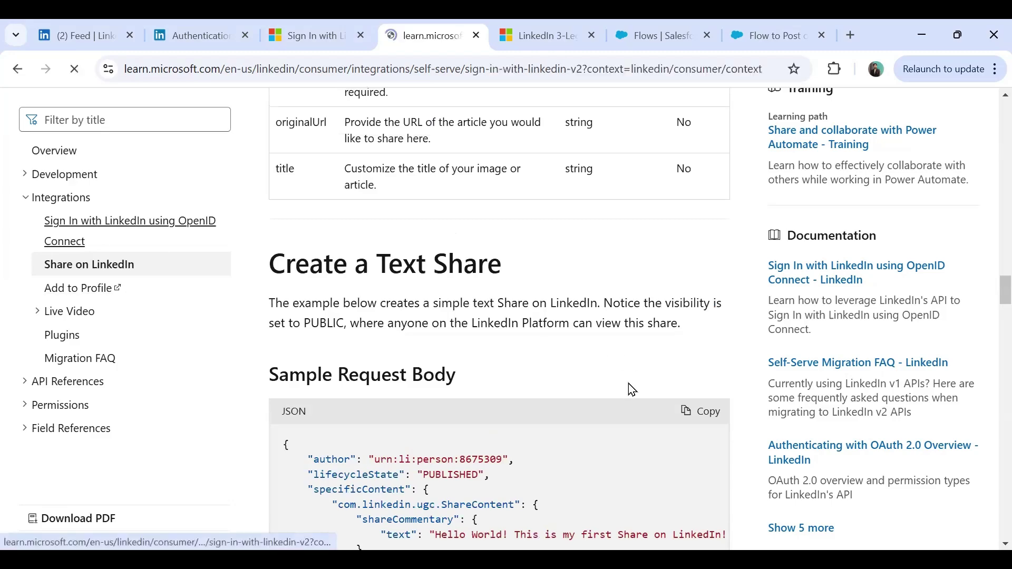
pyautogui.scroll(-10, 464, 417)
pyautogui.scroll(-10, 464, 416)
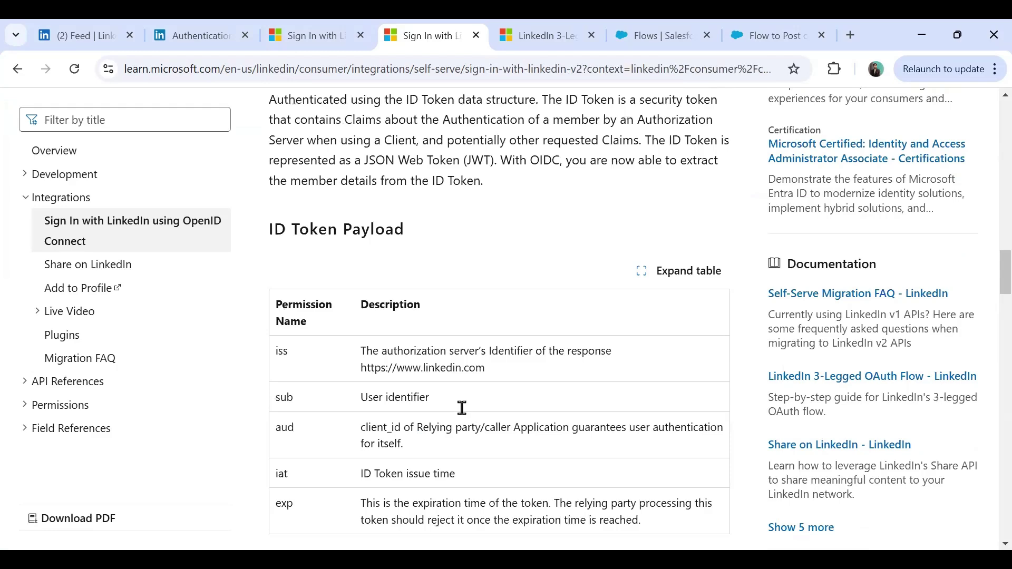
pyautogui.scroll(-15, 464, 417)
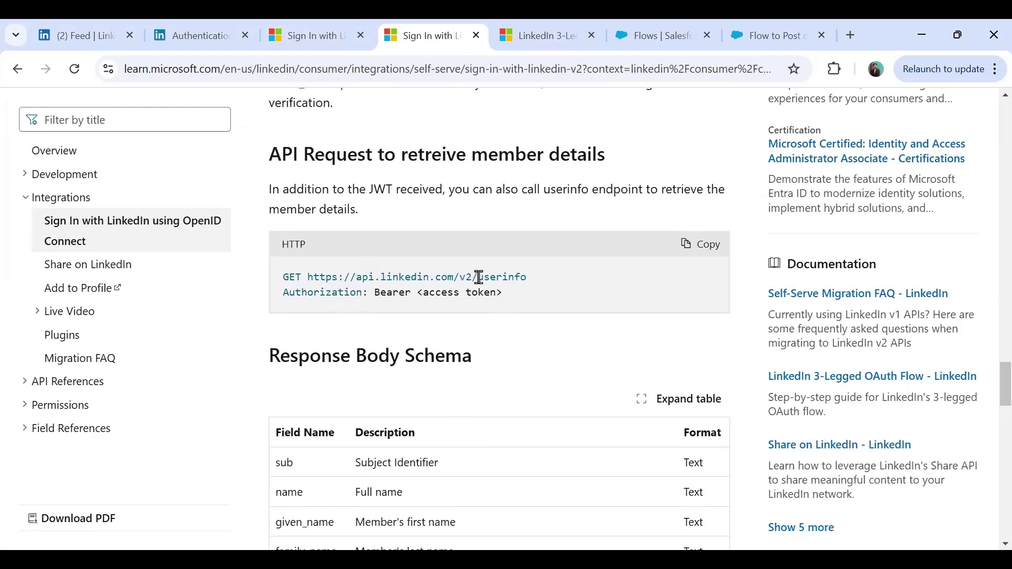
pyautogui.scroll(-4, 473, 387)
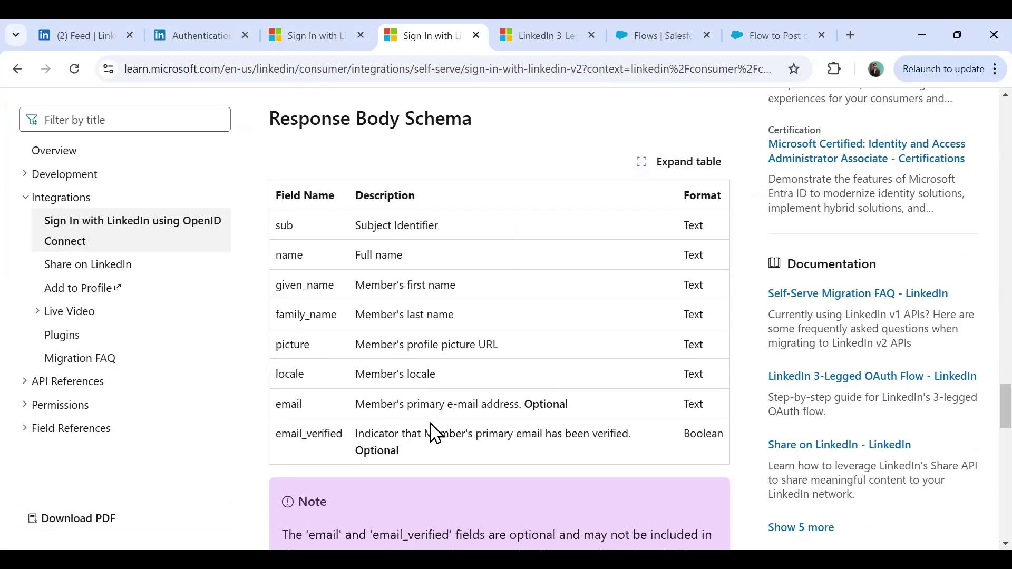
pyautogui.scroll(-8, 432, 434)
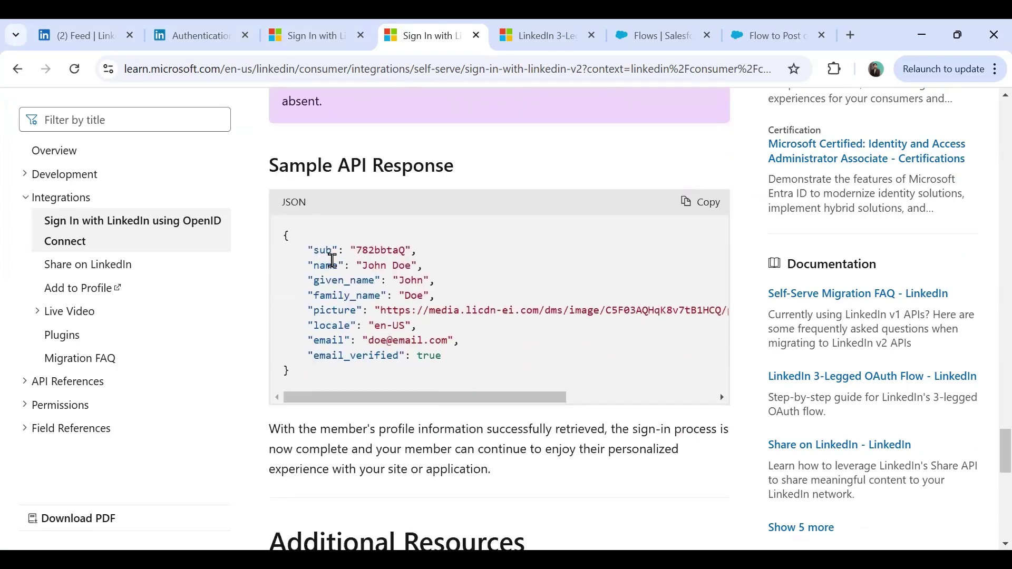
pyautogui.moveTo(320, 250); pyautogui.dragTo(397, 250)
pyautogui.moveTo(326, 265); pyautogui.dragTo(371, 296)
pyautogui.moveTo(314, 250); pyautogui.dragTo(568, 415)
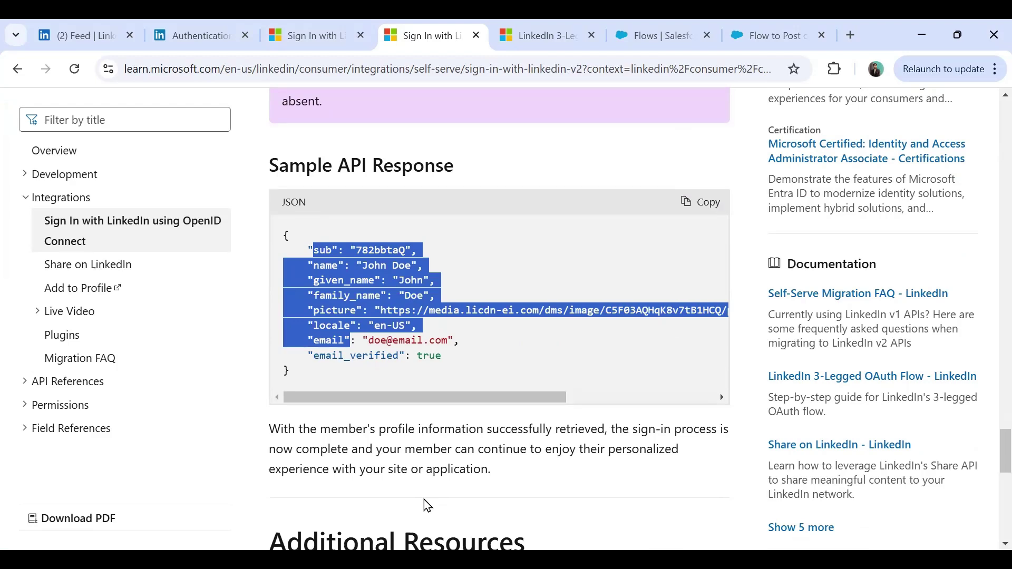
# Return to the Salesforce flow, add an Action element after LinkedInPostScreen, and start creating an HTTP callout for it
pyautogui.click(782, 33)
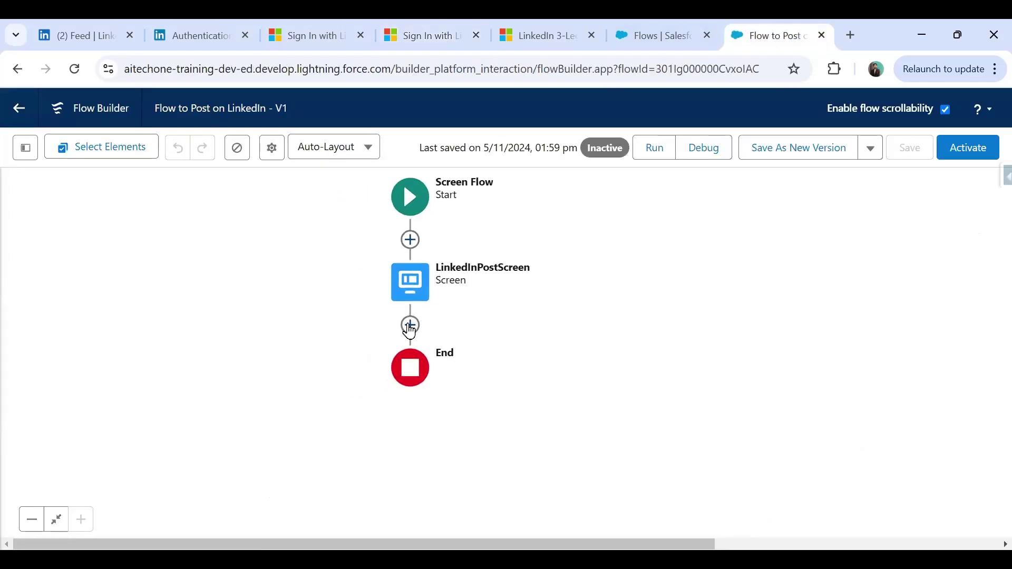
pyautogui.click(410, 325)
pyautogui.click(352, 485)
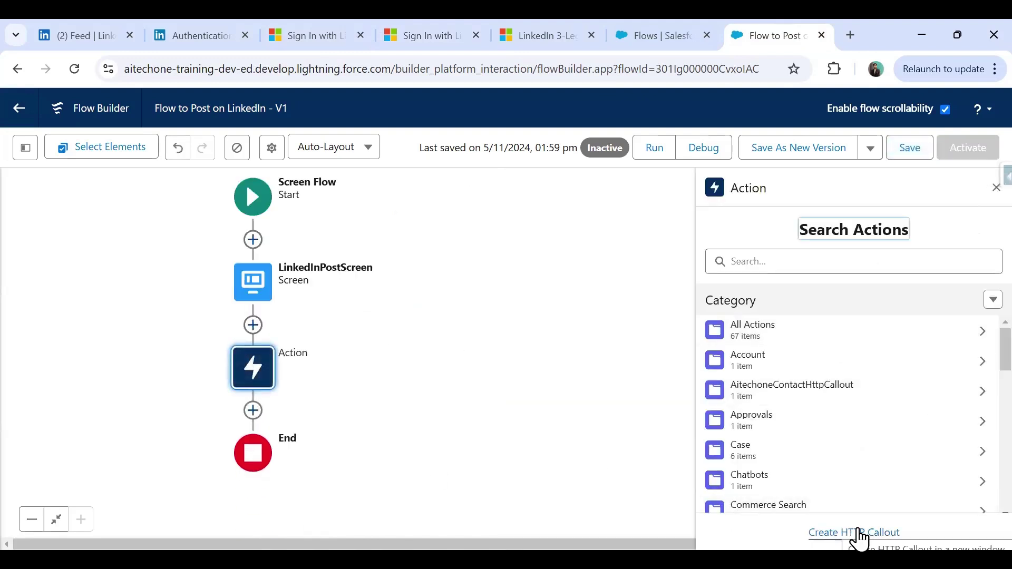
pyautogui.click(857, 532)
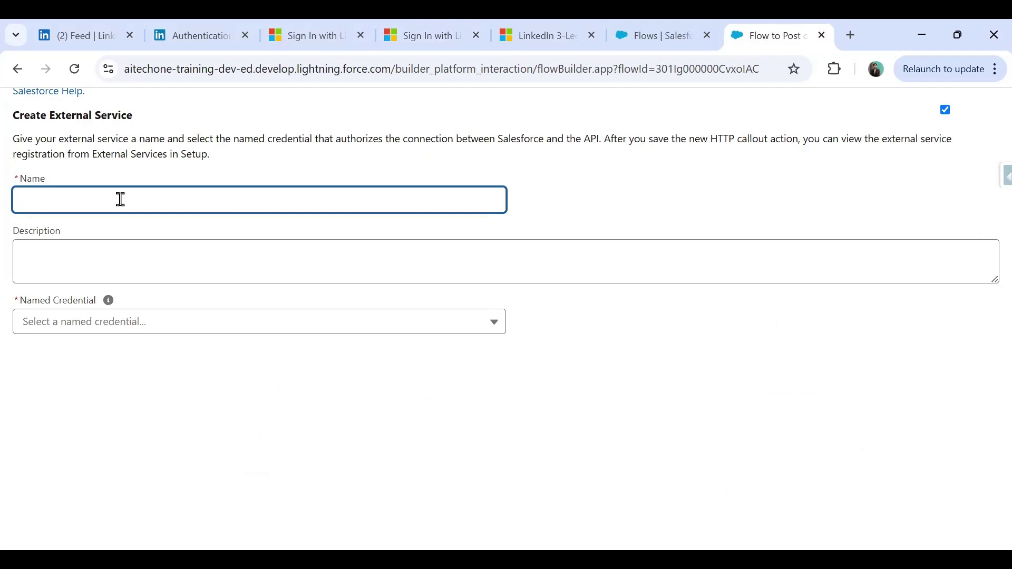
# Name the external service SignOnLinkedIn, assign it the LinkedInNamedCredential named credential, and continue to the invocable action configuration
pyautogui.write('SignOnLinkedIn')
pyautogui.press('Tab')
pyautogui.click(98, 328)
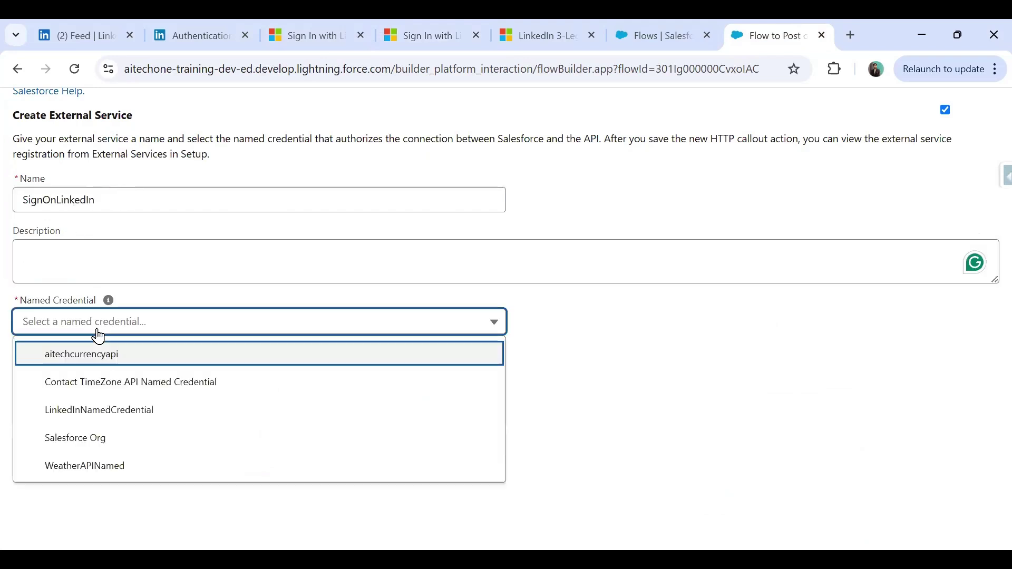
pyautogui.click(113, 413)
pyautogui.click(39, 385)
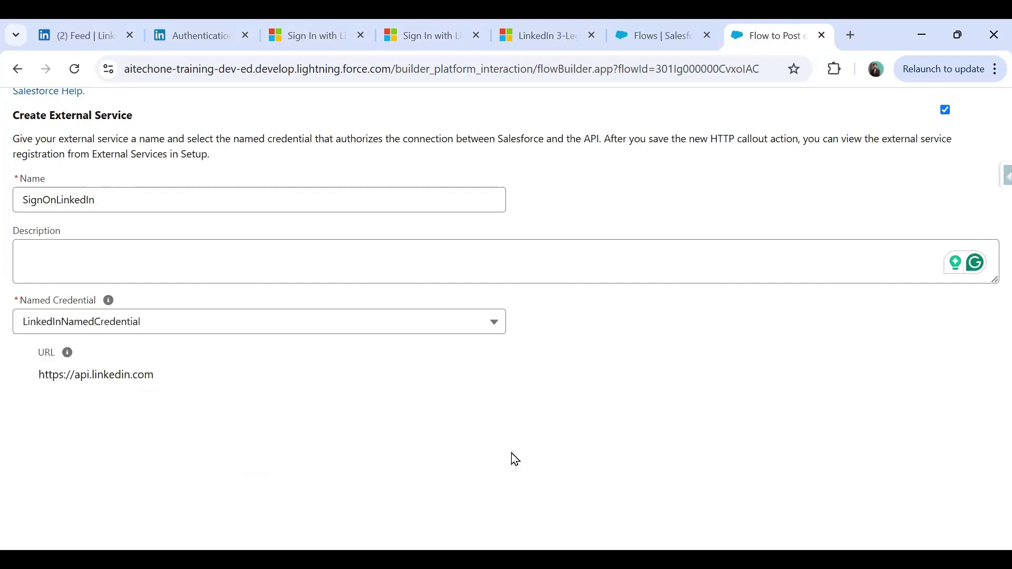
pyautogui.hotkey('ctrl', '-')
pyautogui.hotkey('ctrl', '+')
pyautogui.hotkey('ctrl', '-')
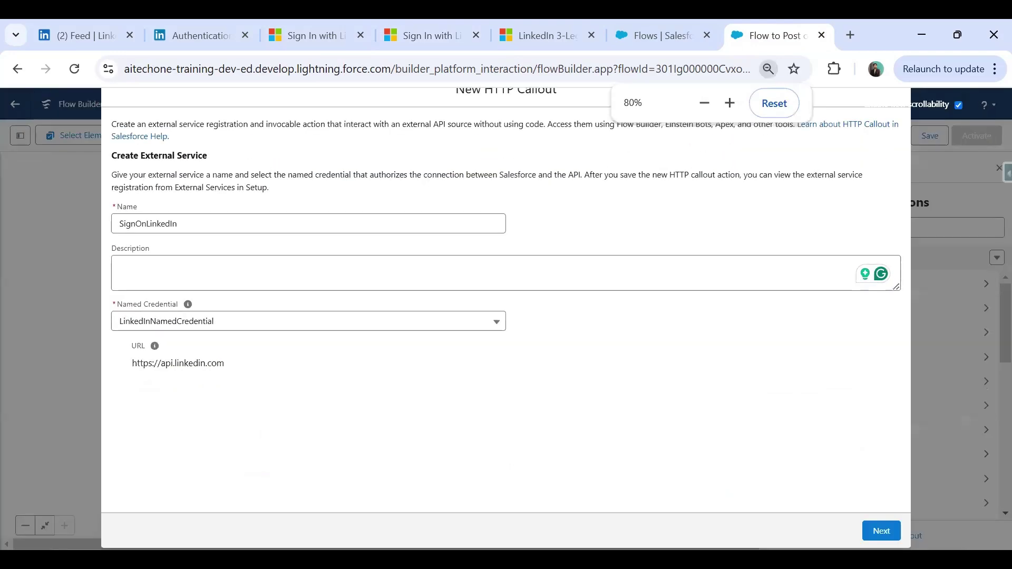
pyautogui.click(882, 531)
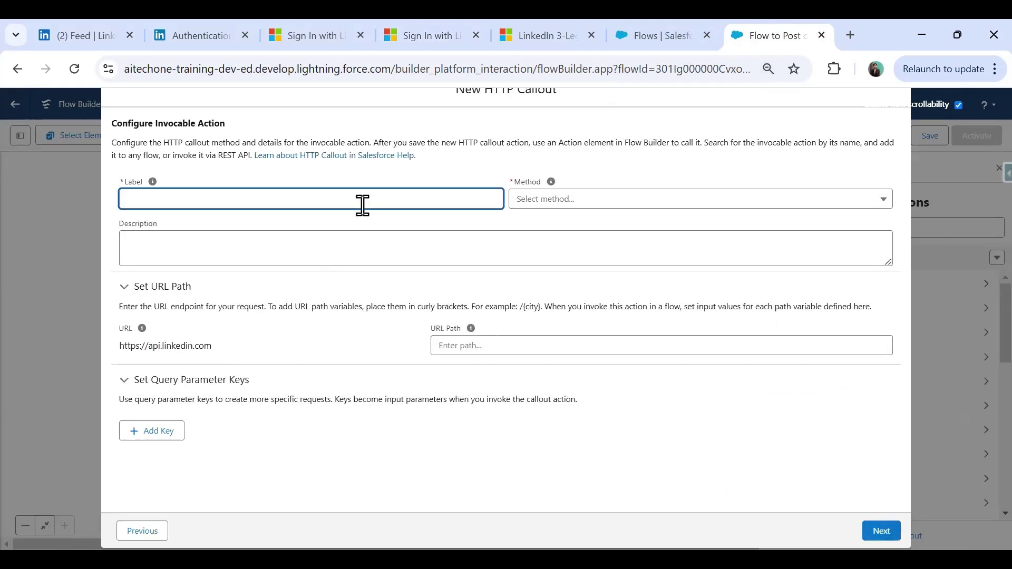
# Label the invocable action SignIn On LinkedIn and set its HTTP method to GET
pyautogui.write('SignIn On LinkedIn')
pyautogui.click(578, 203)
pyautogui.click(563, 227)
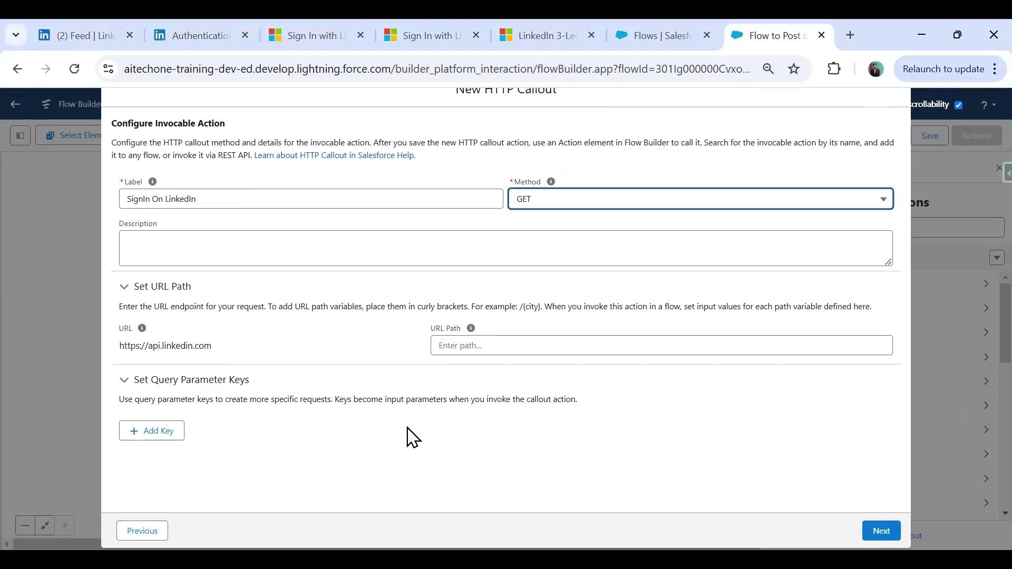
# Copy the userinfo endpoint path from the LinkedIn sign-in documentation, set the callout's URL path to /v2/userinfo, and continue
pyautogui.hotkey('ctrl', '3')
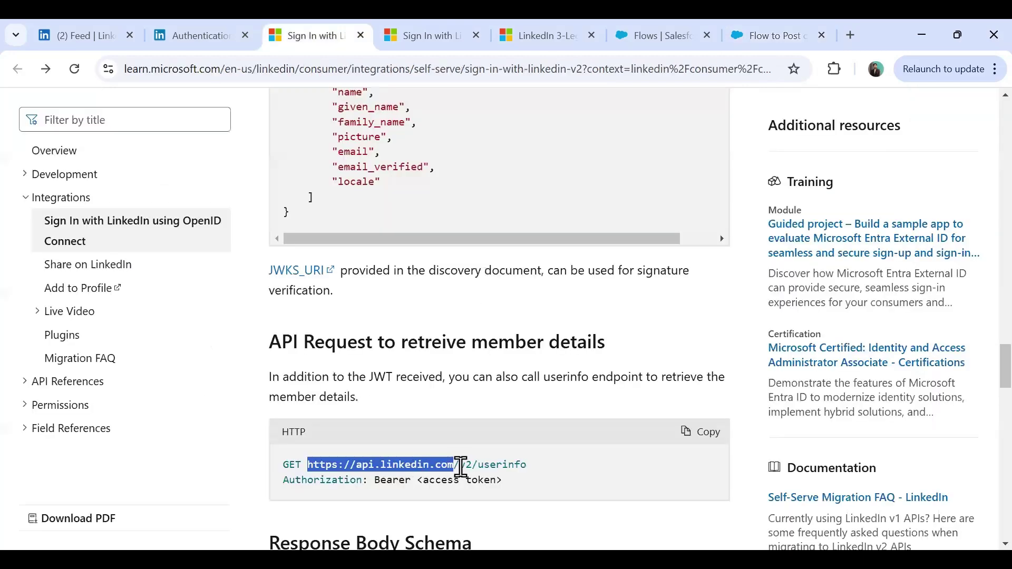
pyautogui.click(456, 466)
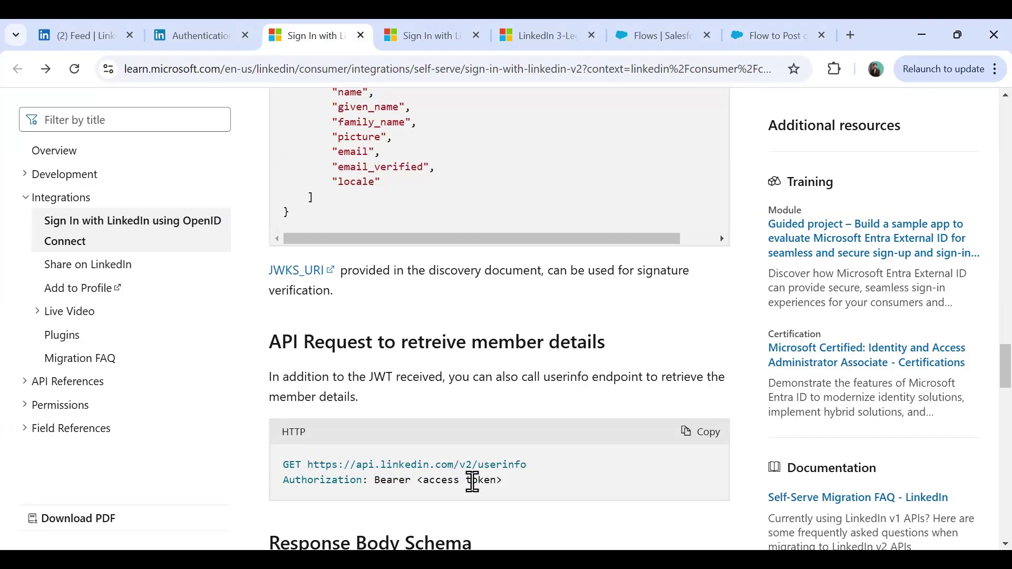
pyautogui.doubleClick(464, 464)
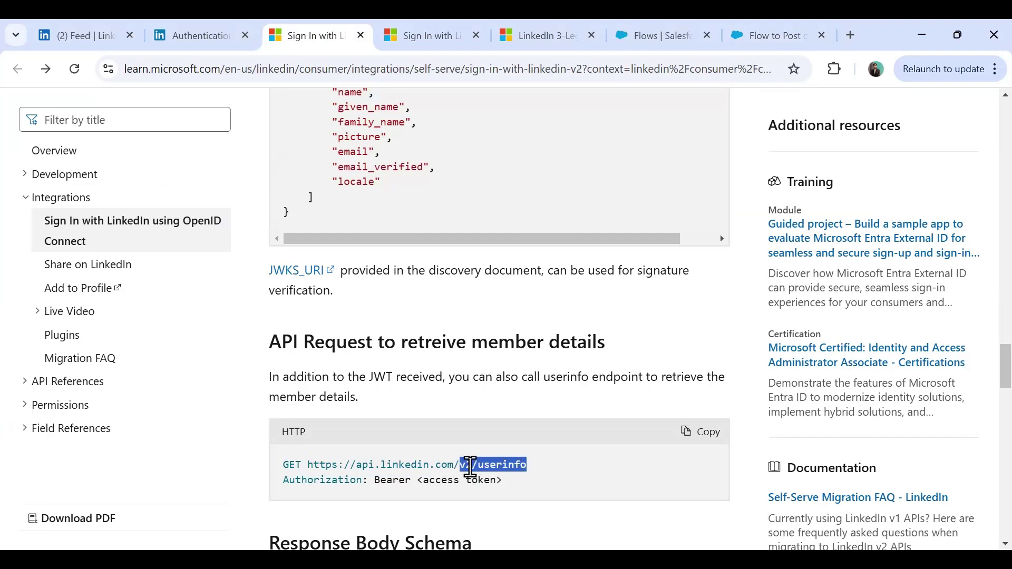
pyautogui.moveTo(455, 465); pyautogui.dragTo(530, 470)
pyautogui.hotkey('ctrl', 'c')
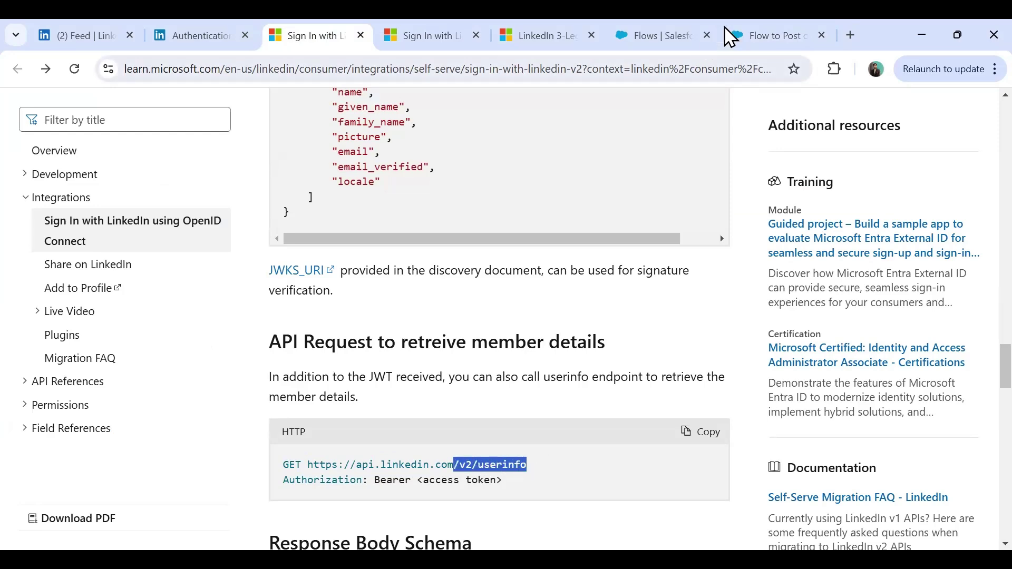
pyautogui.click(767, 35)
pyautogui.click(486, 346)
pyautogui.hotkey('ctrl', 'v')
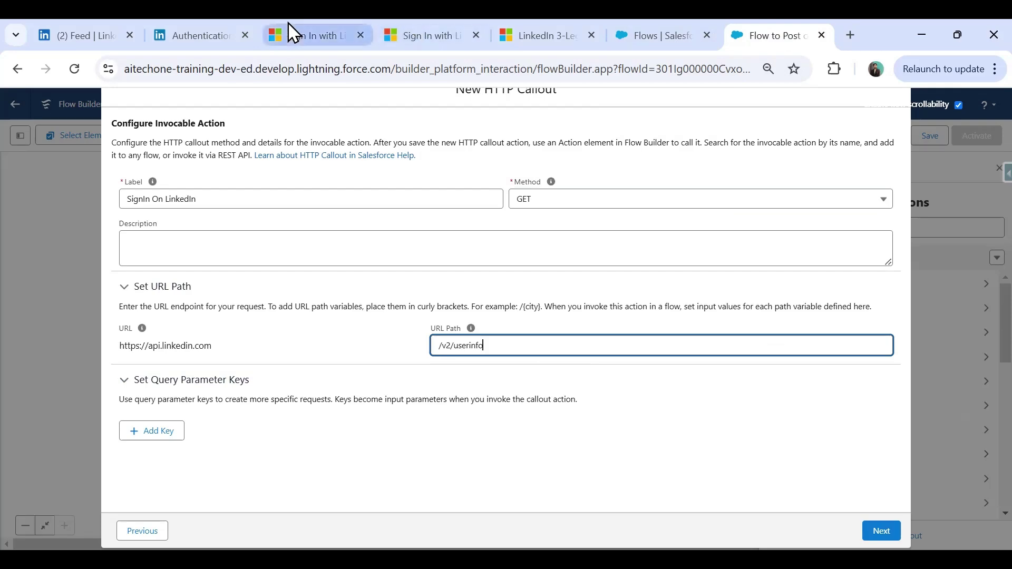
pyautogui.click(332, 36)
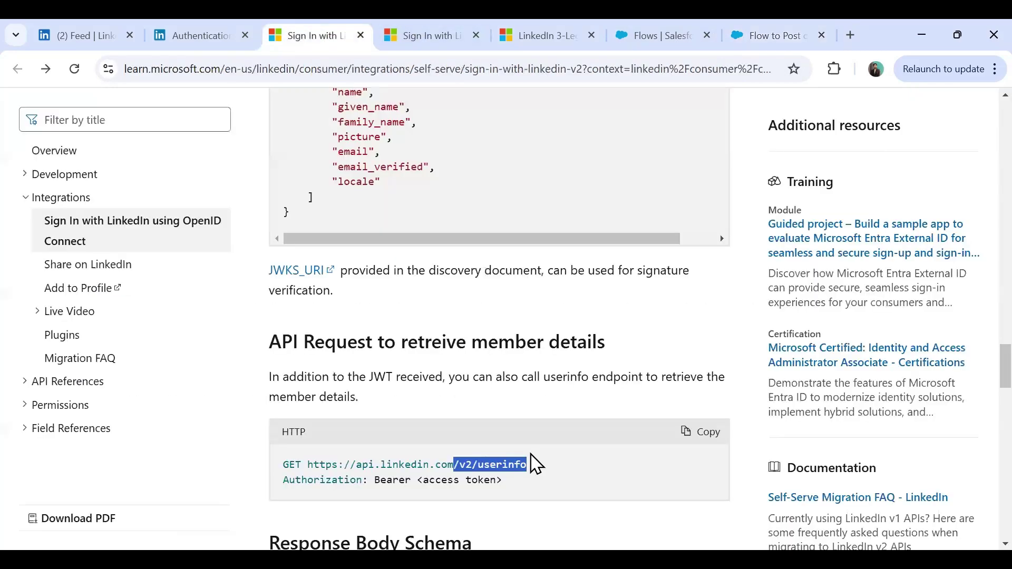
pyautogui.click(767, 36)
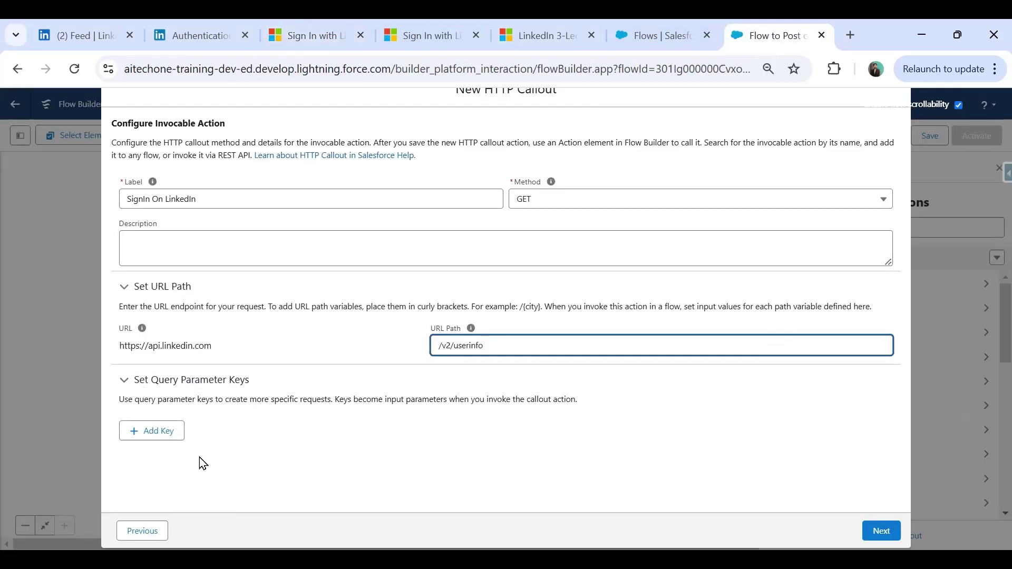
pyautogui.click(881, 531)
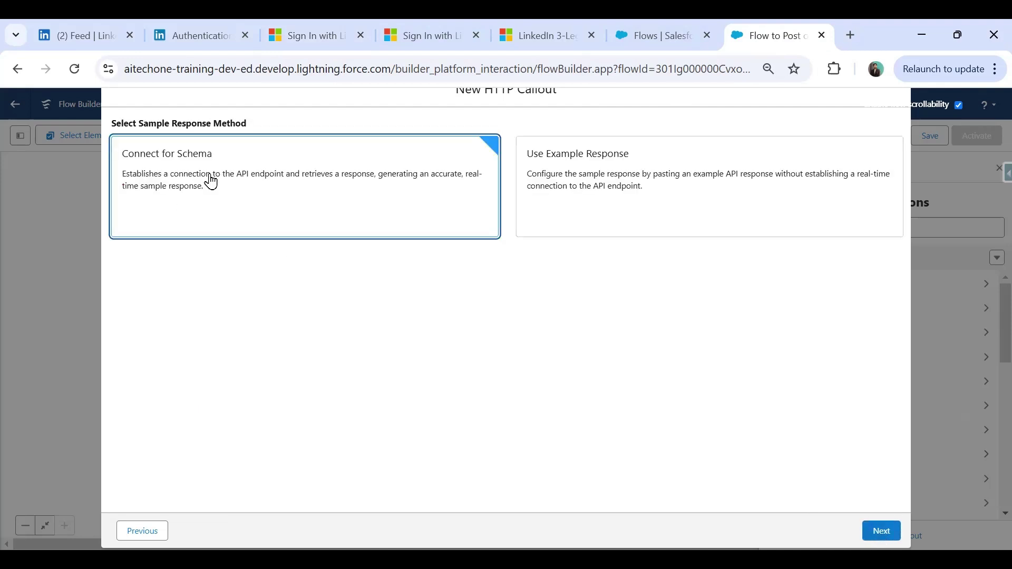
# Check the sample API response in the documentation and choose Connect for Schema as the callout's sample response method
pyautogui.click(256, 158)
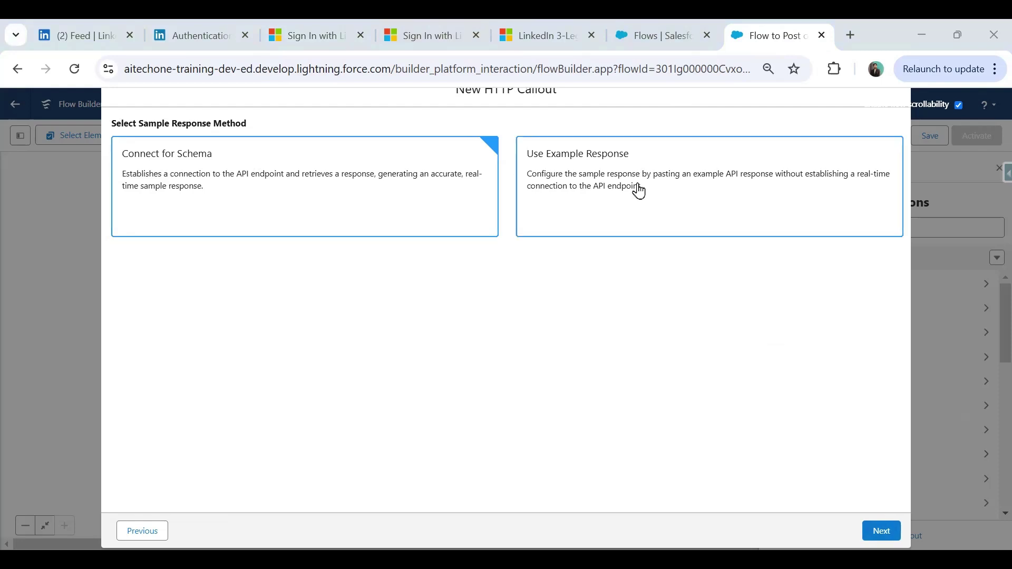
pyautogui.click(319, 26)
pyautogui.scroll(-6, 477, 420)
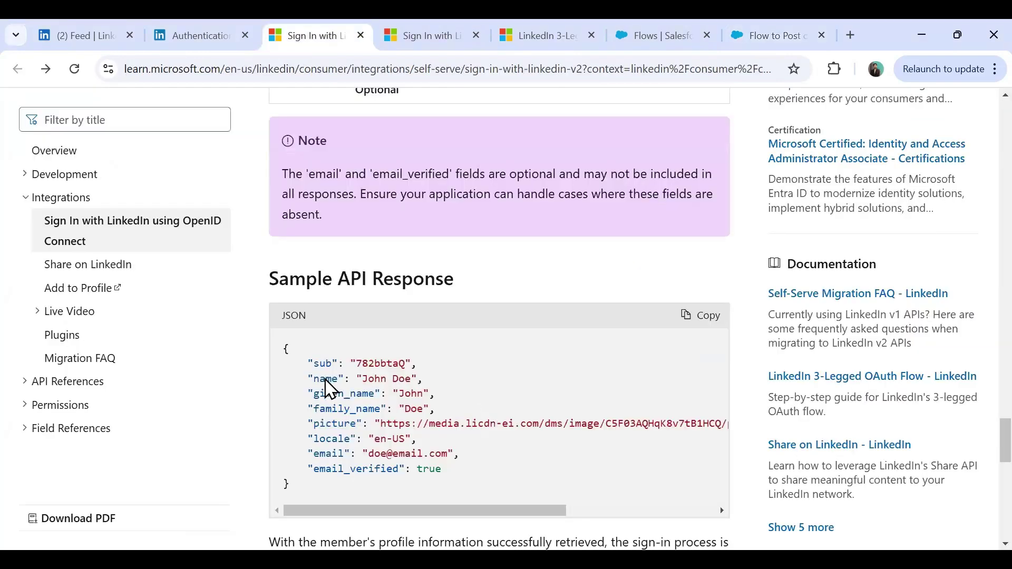
pyautogui.scroll(1, 332, 448)
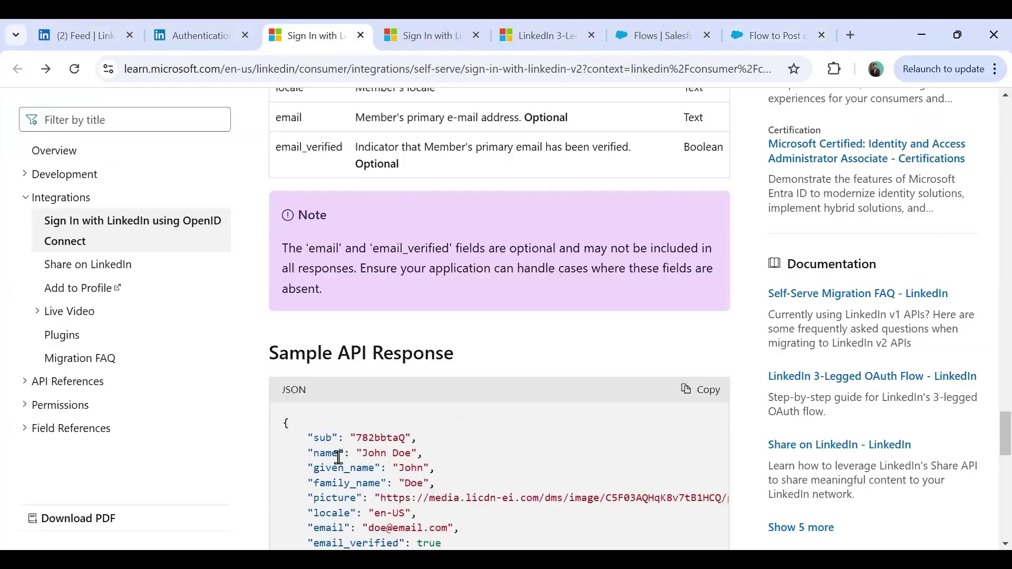
pyautogui.click(767, 36)
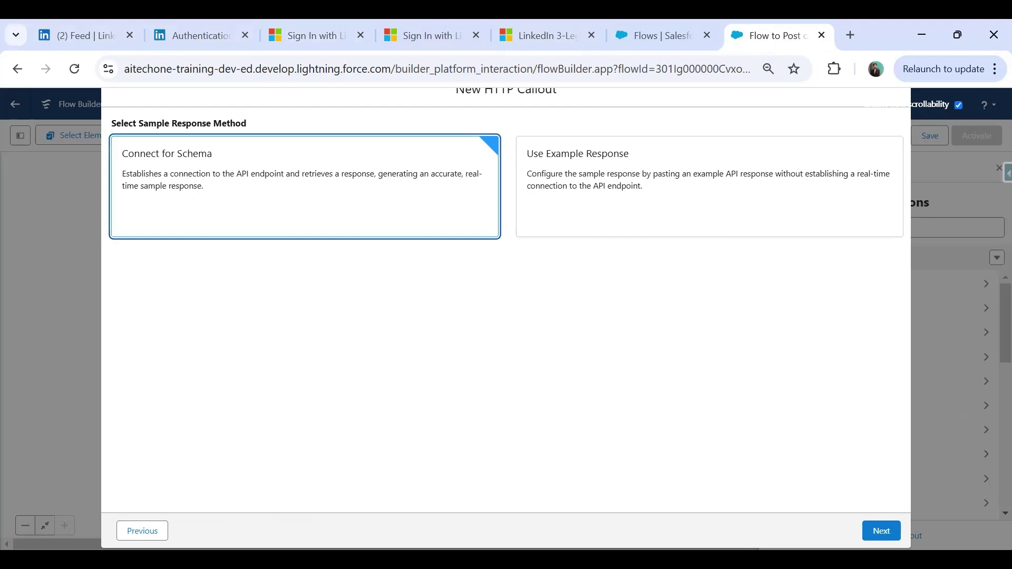
pyautogui.click(881, 531)
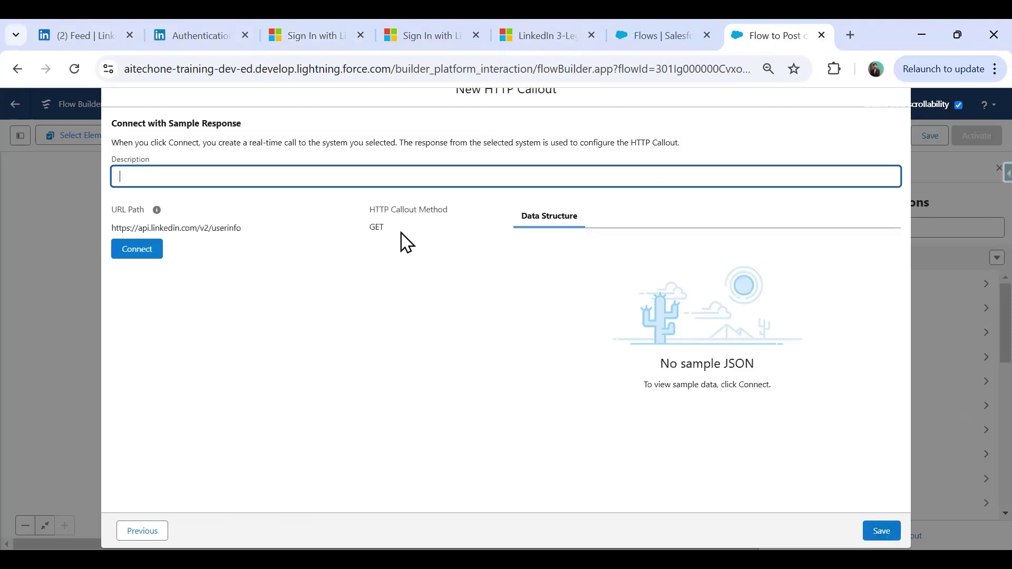
# Describe the sample response connection as LinkedIn SignIn Response
pyautogui.click(172, 180)
pyautogui.write('LinkedIn Co')
pyautogui.write('nnection Respons')
pyautogui.write('e')
pyautogui.press('BackSpace')
pyautogui.press('BackSpace')
pyautogui.press('BackSpace')
pyautogui.press('BackSpace')
pyautogui.press('BackSpace')
pyautogui.press('BackSpace')
pyautogui.press('BackSpace')
pyautogui.press('BackSpace')
pyautogui.press('BackSpace')
pyautogui.press('BackSpace')
pyautogui.press('BackSpace')
pyautogui.press('BackSpace')
pyautogui.press('BackSpace')
pyautogui.press('BackSpace')
pyautogui.press('BackSpace')
pyautogui.press('BackSpace')
pyautogui.press('BackSpace')
pyautogui.press('BackSpace')
pyautogui.press('BackSpace')
pyautogui.write('Signing')
pyautogui.press('BackSpace')
pyautogui.press('BackSpace')
pyautogui.press('BackSpace')
pyautogui.write('In Response')
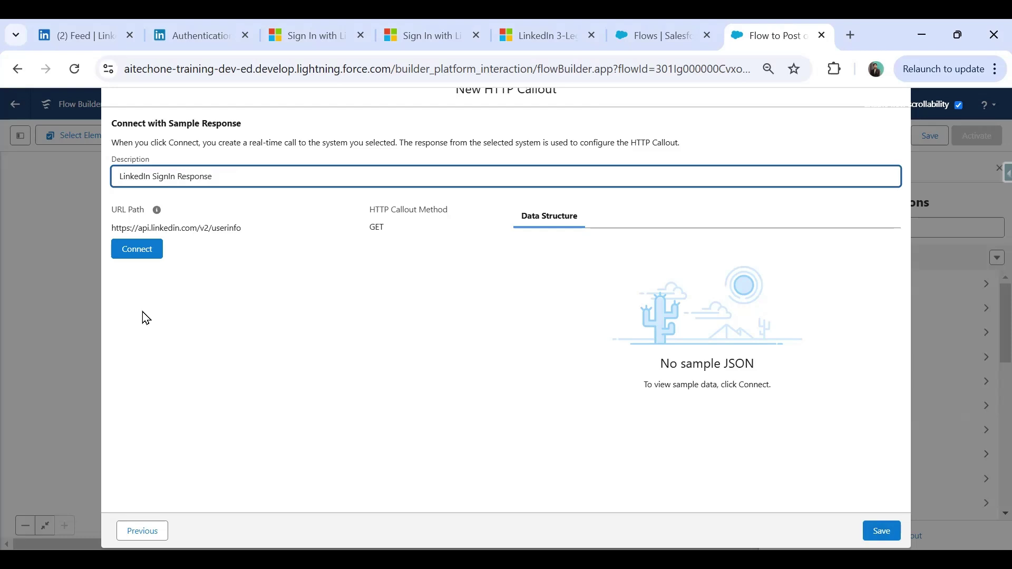
# Connect to the userinfo endpoint, compare the retrieved data structure with the documented sample response, and save the HTTP callout
pyautogui.click(128, 258)
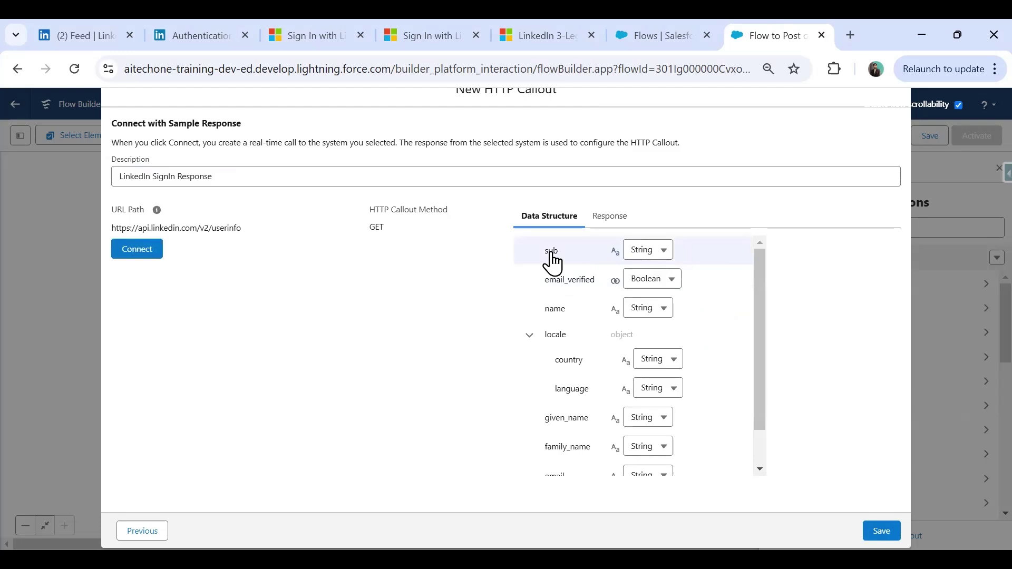
pyautogui.click(340, 33)
pyautogui.scroll(-3, 342, 374)
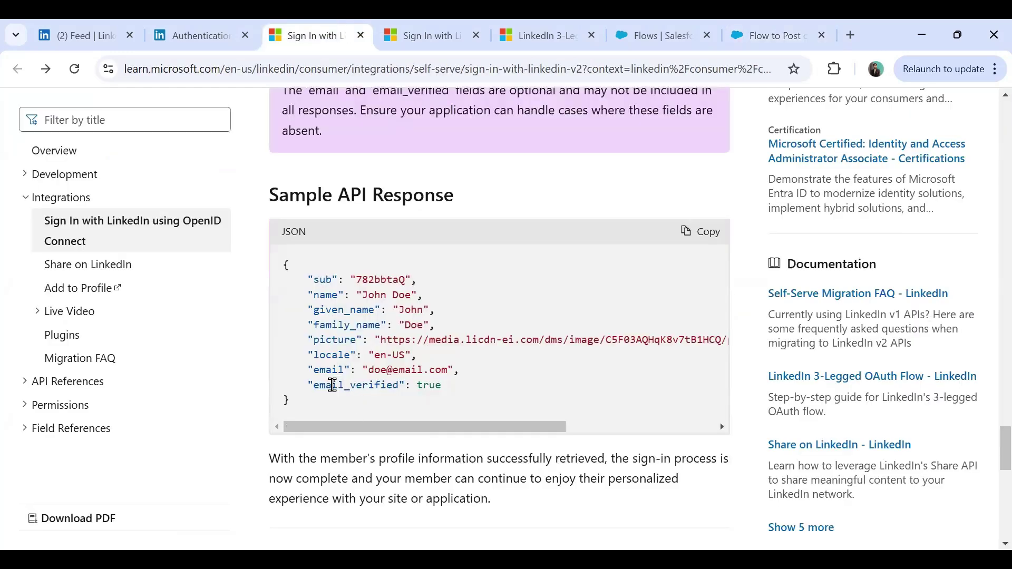
pyautogui.click(770, 35)
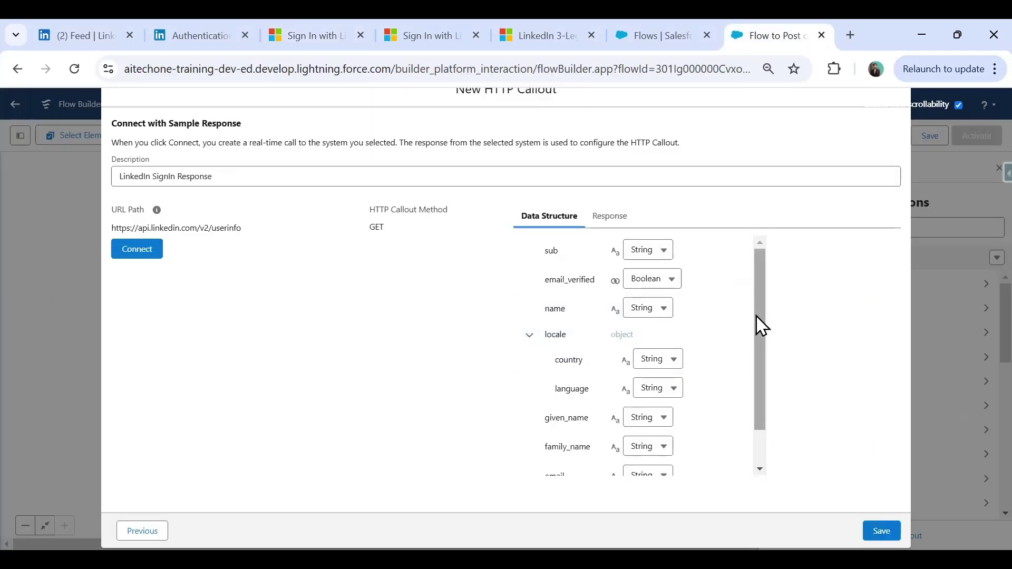
pyautogui.scroll(-1, 759, 400)
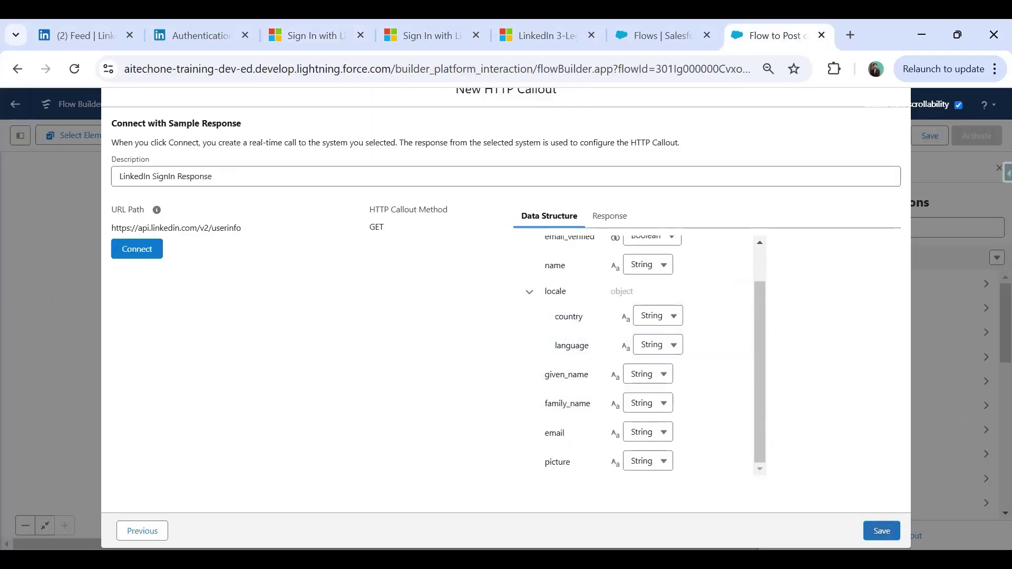
pyautogui.click(881, 530)
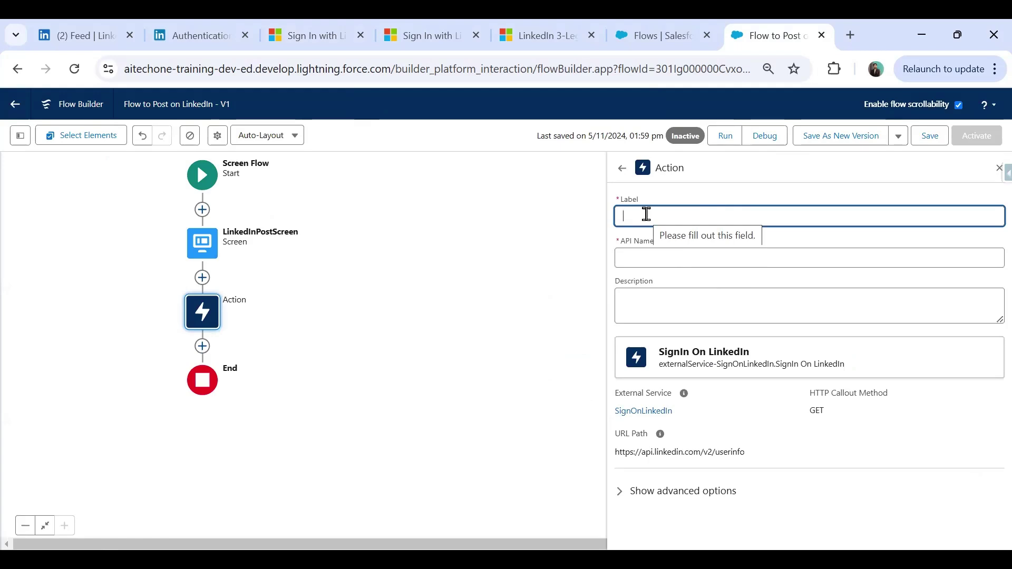
# Label the action element Sign On LinkedIn, save the flow, and close the action's properties
pyautogui.write('SignIn')
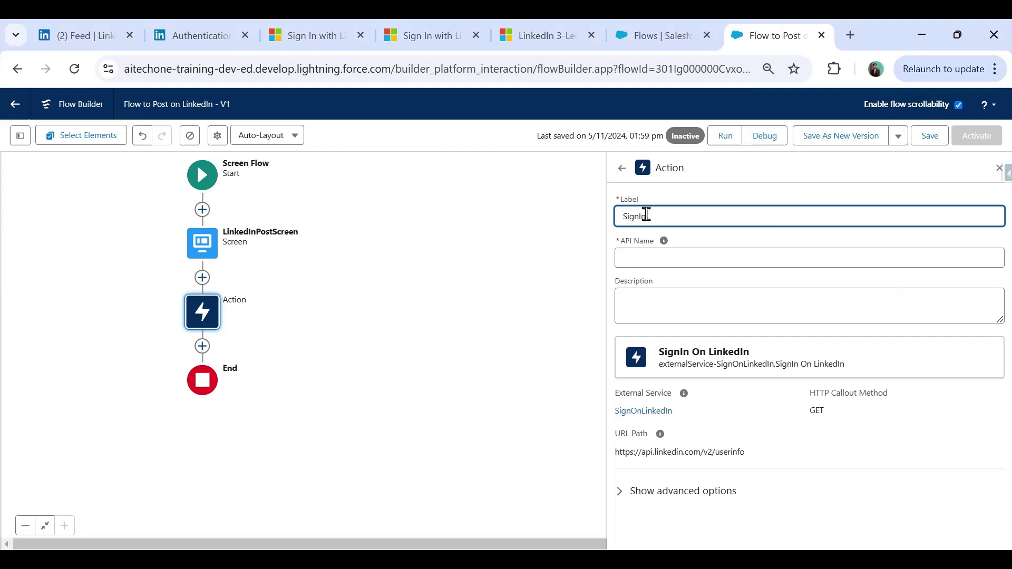
pyautogui.press('BackSpace')
pyautogui.write('On LinkedIn')
pyautogui.press('Tab')
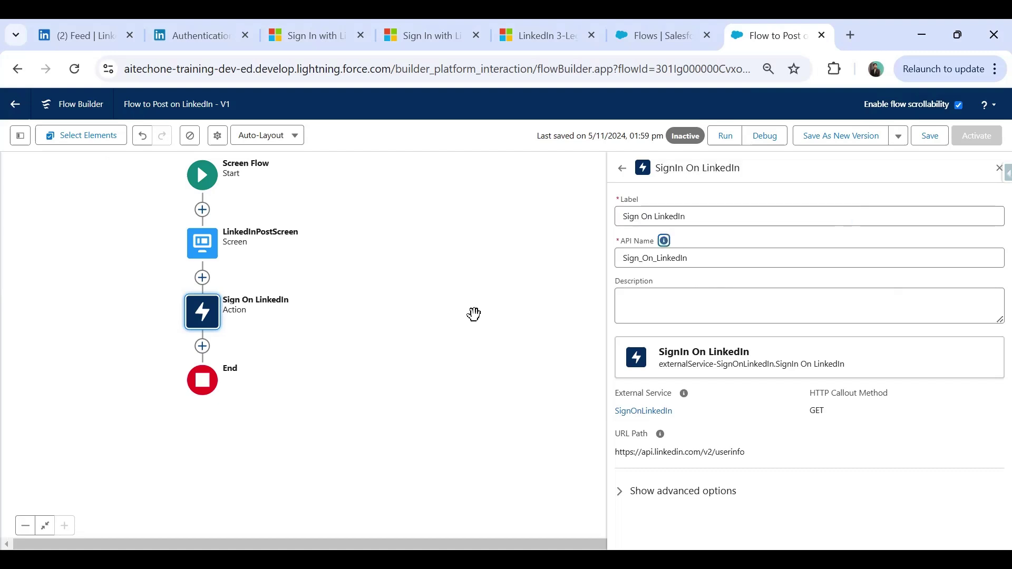
pyautogui.click(930, 135)
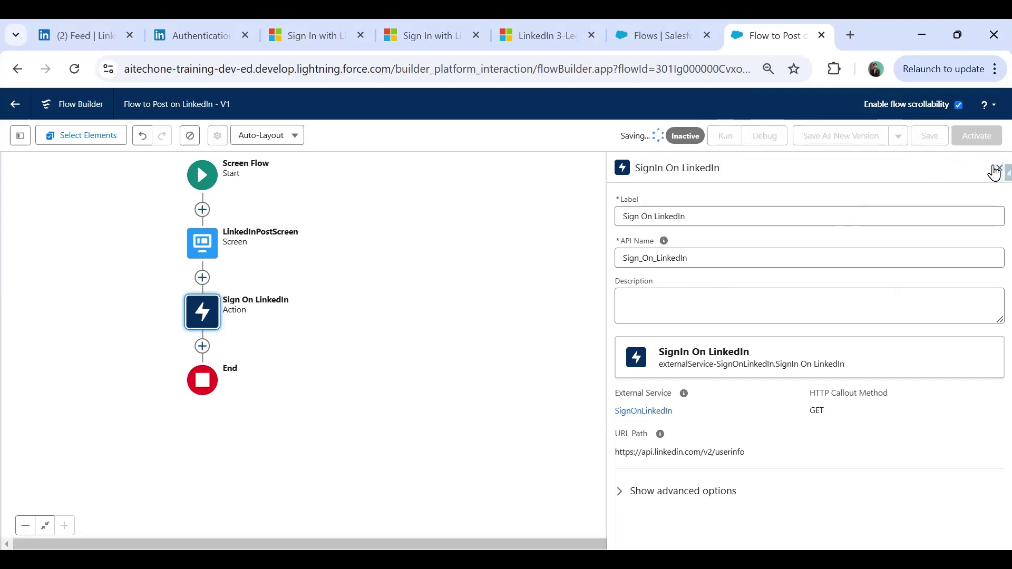
pyautogui.click(998, 168)
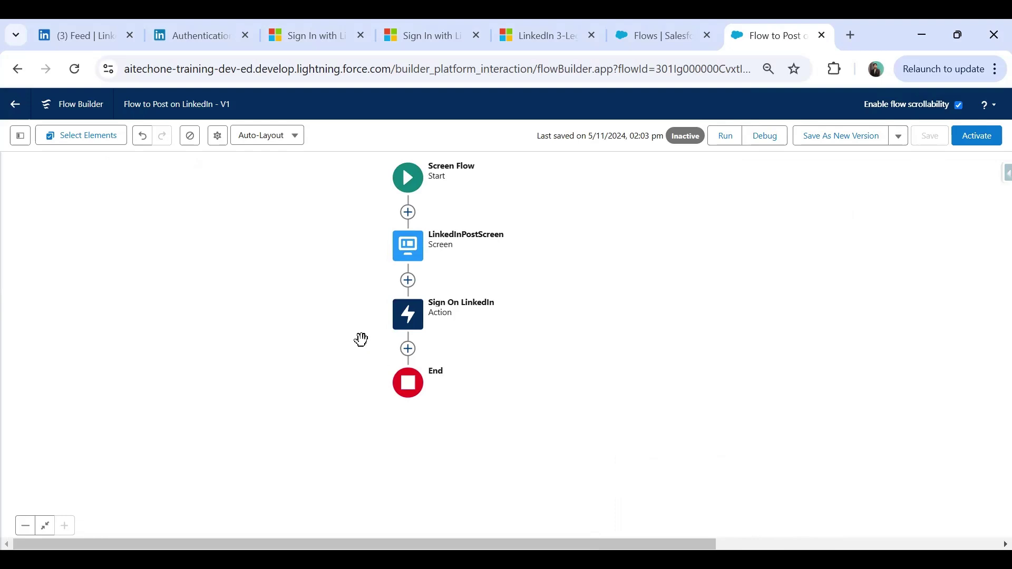
# Add a Decision element after the Sign On LinkedIn action and label it Verify SignIn On LinkedIn
pyautogui.scroll(-2, 380, 322)
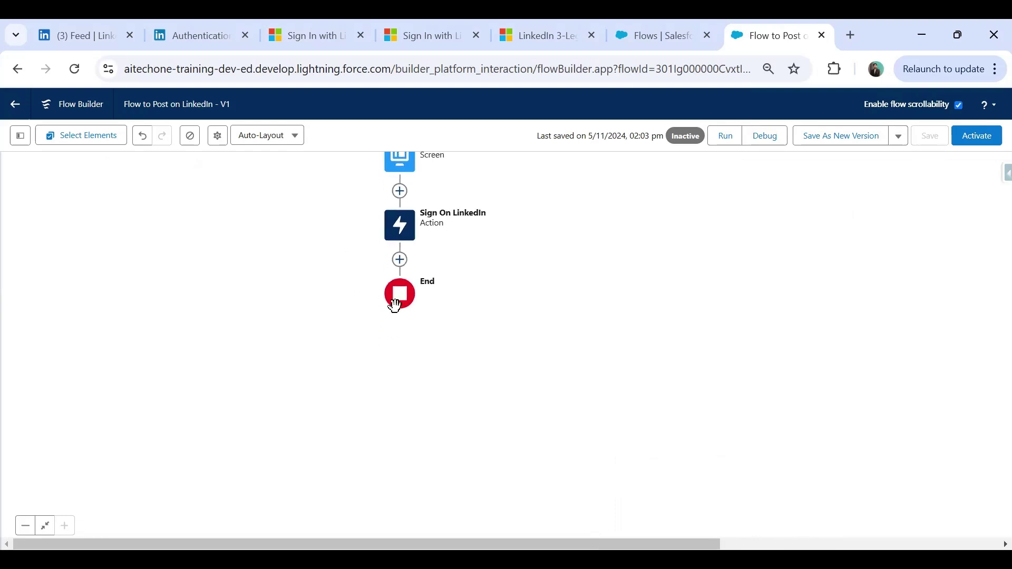
pyautogui.click(400, 260)
pyautogui.moveTo(490, 369); pyautogui.dragTo(493, 395)
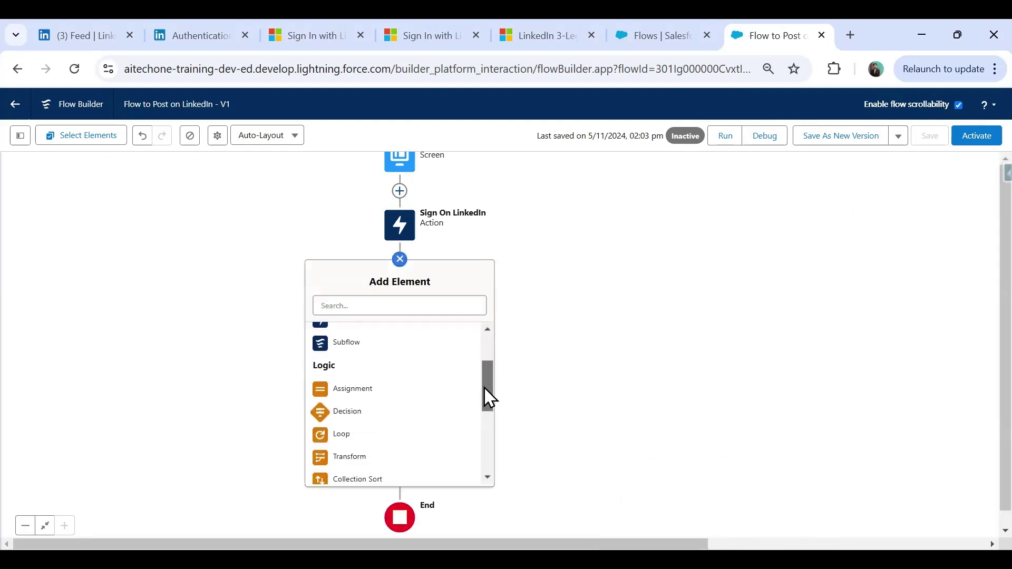
pyautogui.click(356, 422)
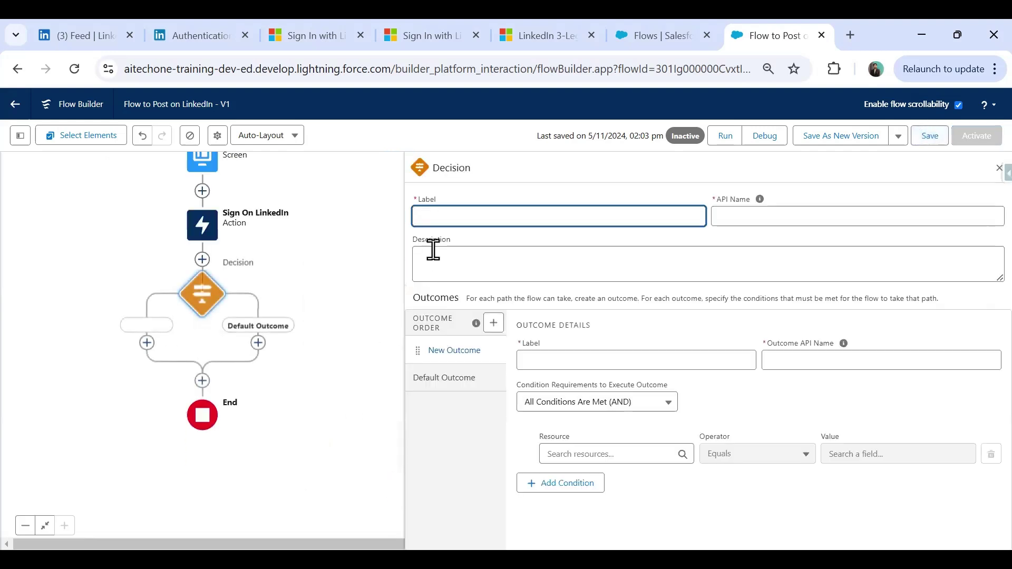
pyautogui.write('Veri')
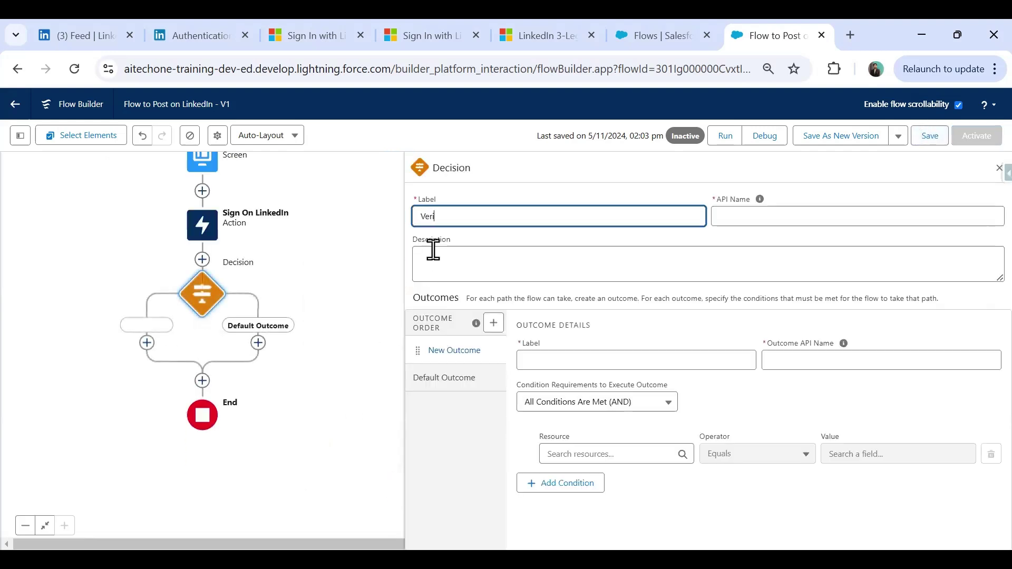
pyautogui.write('fy SignIn On LinkedIn')
pyautogui.press('Tab')
# Label the decision's first outcome SignIn Successfull and its default outcome Failed To SignIn, and return to the first outcome's details
pyautogui.click(572, 363)
pyautogui.write('SignIn Su')
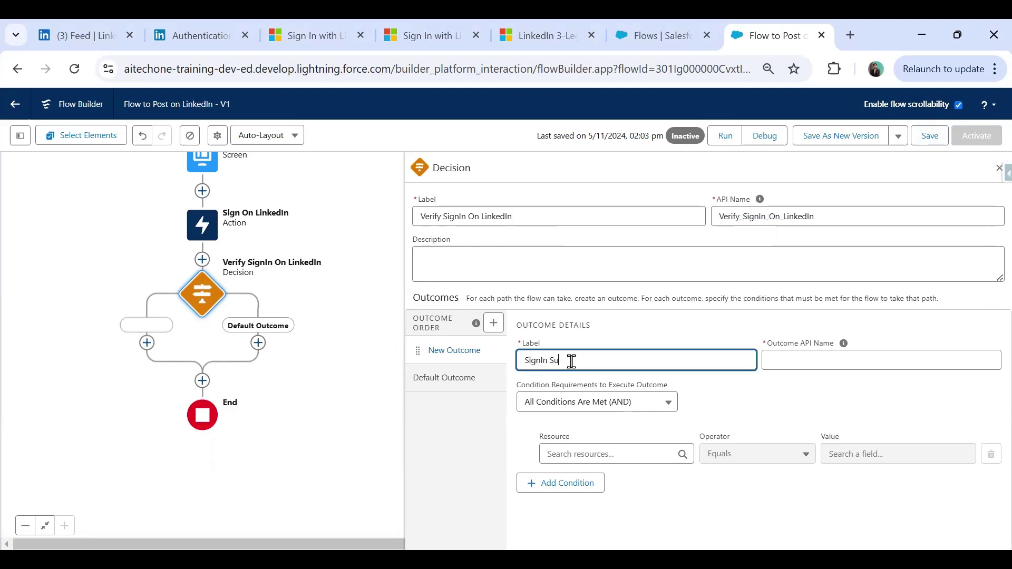
pyautogui.write('ccessfull')
pyautogui.click(444, 381)
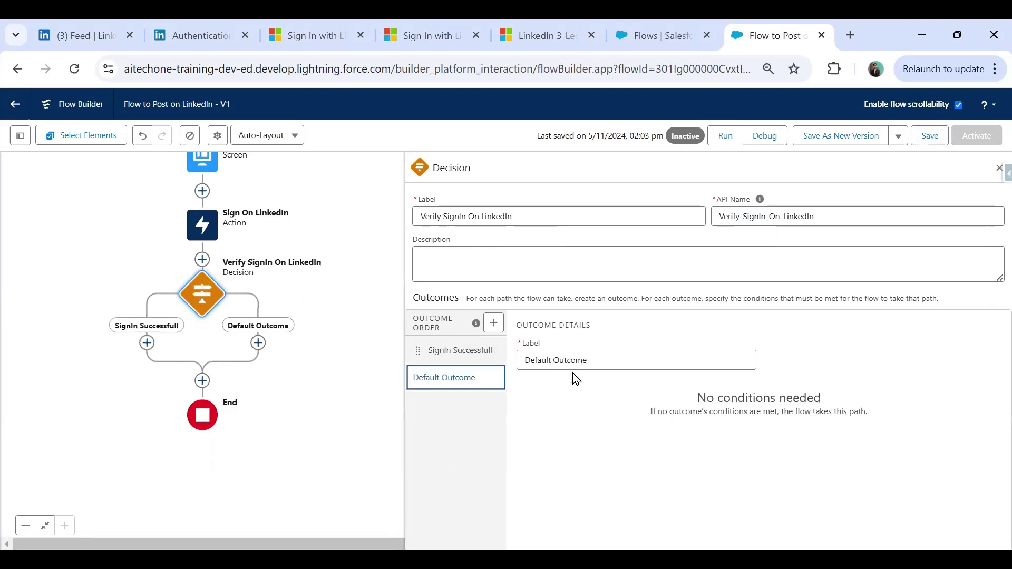
pyautogui.press('Tab')
pyautogui.write('Fail')
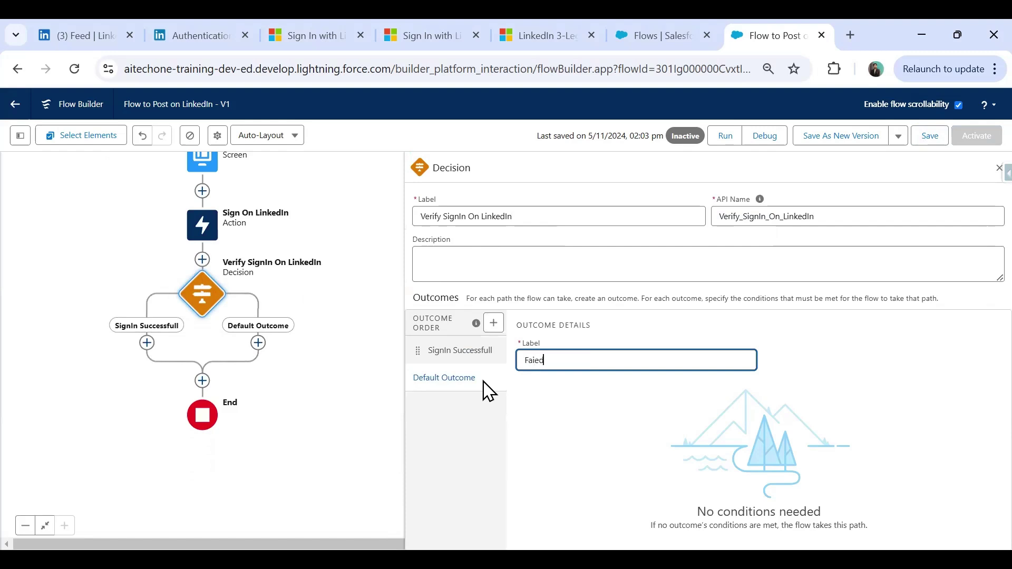
pyautogui.write('ed To SignIn')
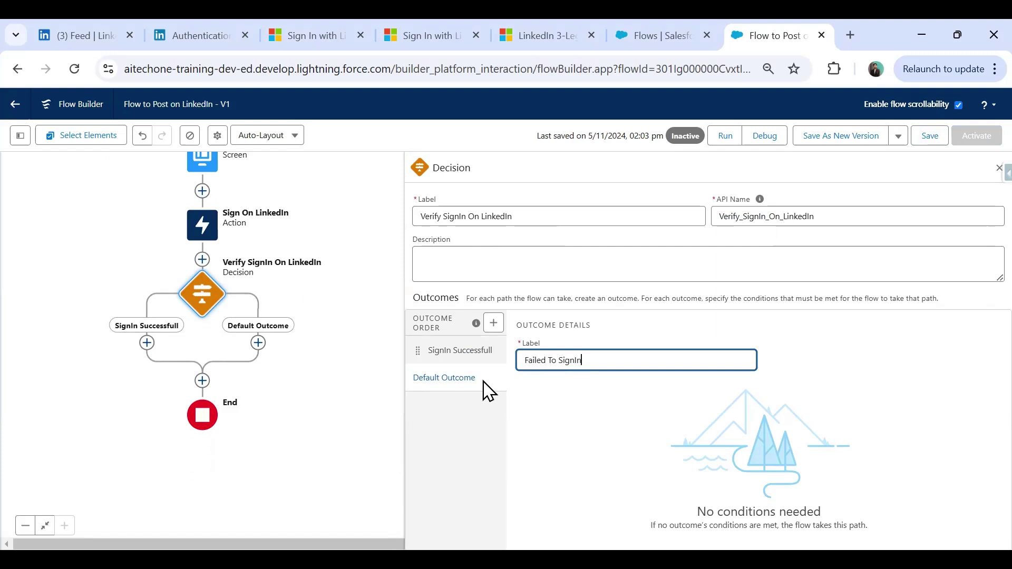
pyautogui.click(466, 354)
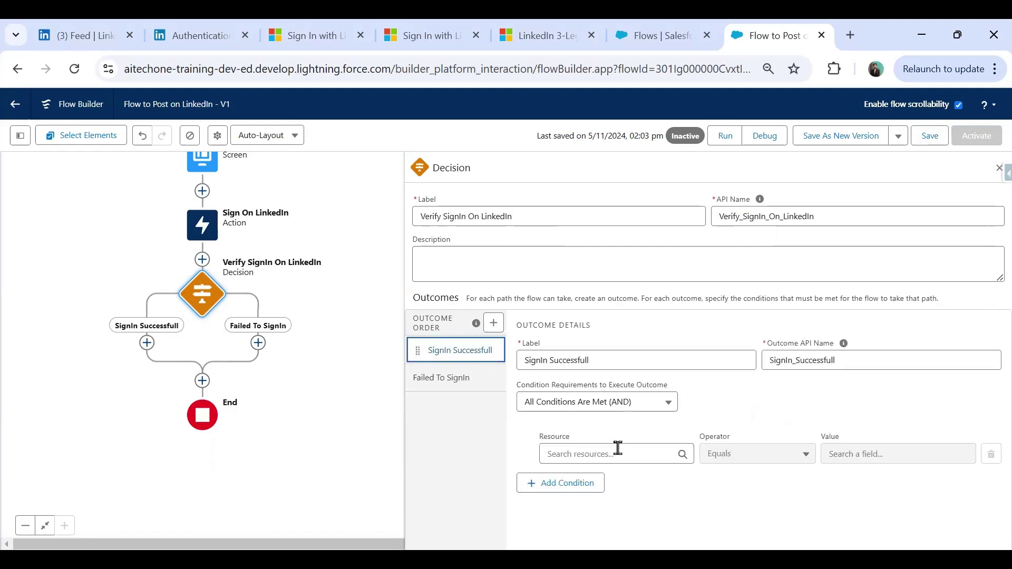
# Review the Sign In with LinkedIn documentation for the member details API request, response body schema and sample response
pyautogui.click(318, 34)
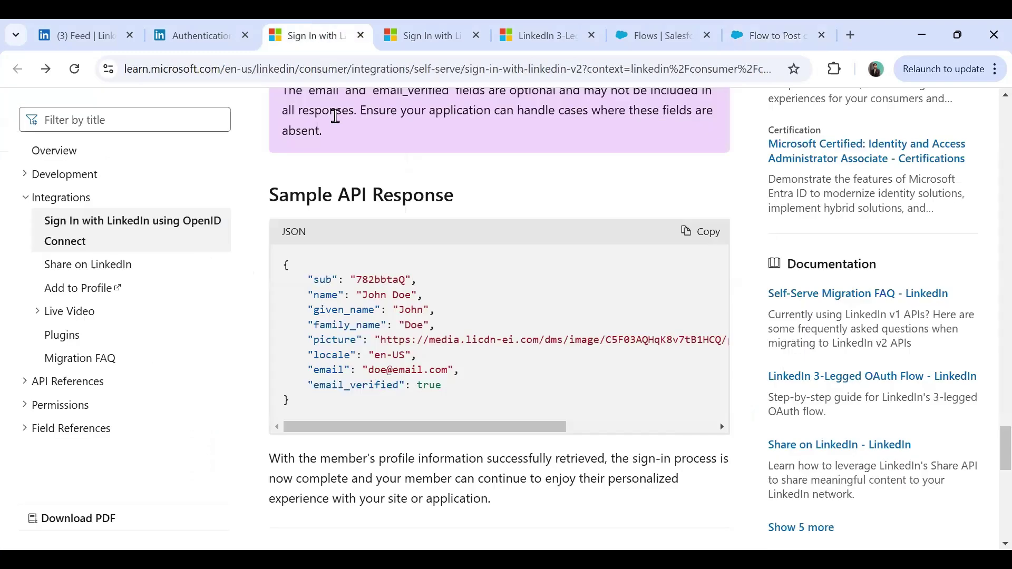
pyautogui.scroll(5, 448, 350)
pyautogui.scroll(-13, 445, 340)
pyautogui.scroll(-3, 452, 418)
pyautogui.scroll(3, 453, 418)
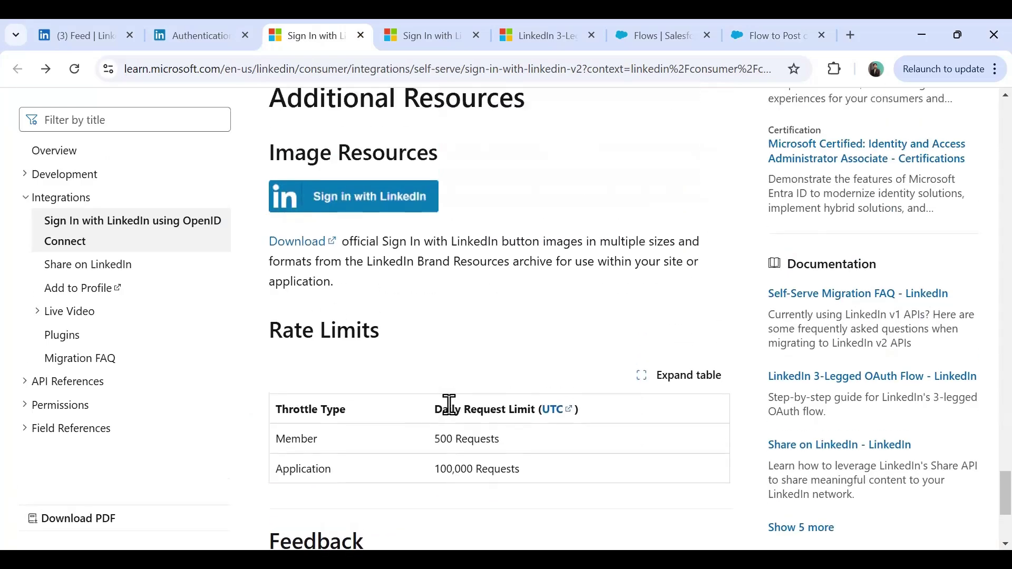
pyautogui.scroll(14, 450, 411)
pyautogui.scroll(9, 454, 416)
pyautogui.scroll(8, 455, 417)
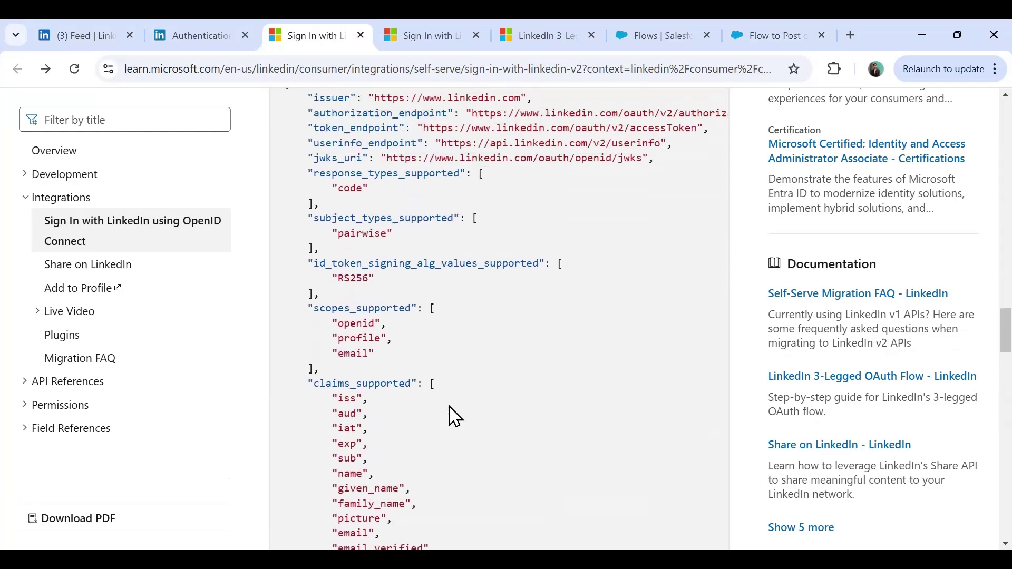
pyautogui.scroll(18, 454, 416)
pyautogui.scroll(-9, 452, 416)
pyautogui.scroll(-15, 982, 369)
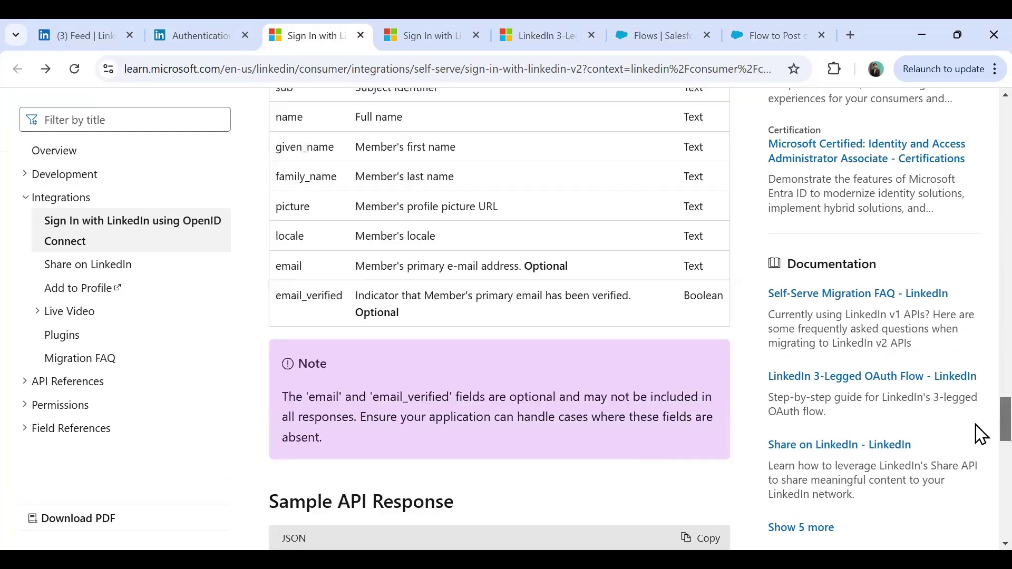
pyautogui.scroll(8, 981, 402)
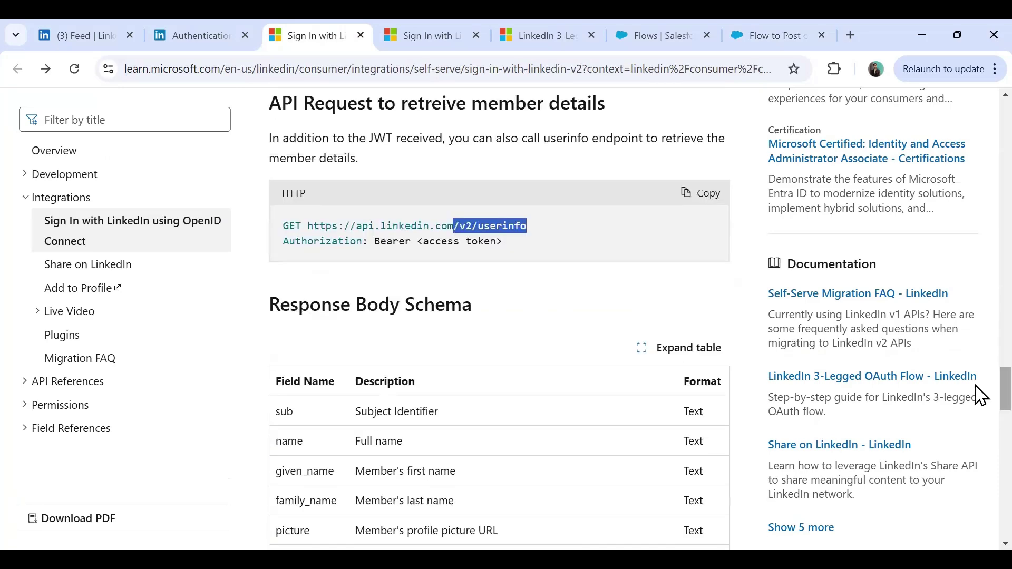
# In the flow, make the SignIn Successfull outcome require the Sign On LinkedIn response code to equal 200, and save the flow
pyautogui.click(744, 24)
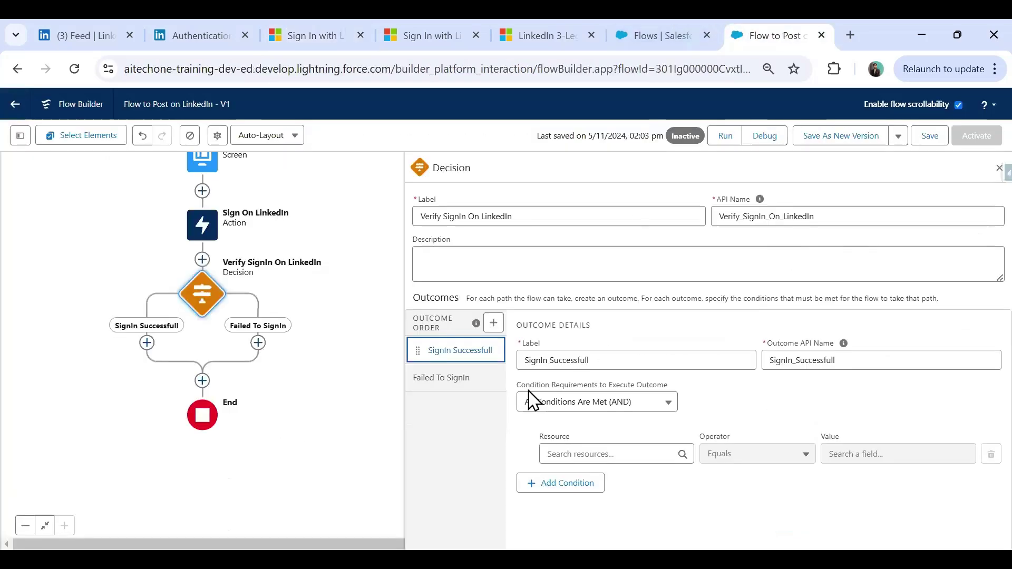
pyautogui.click(583, 452)
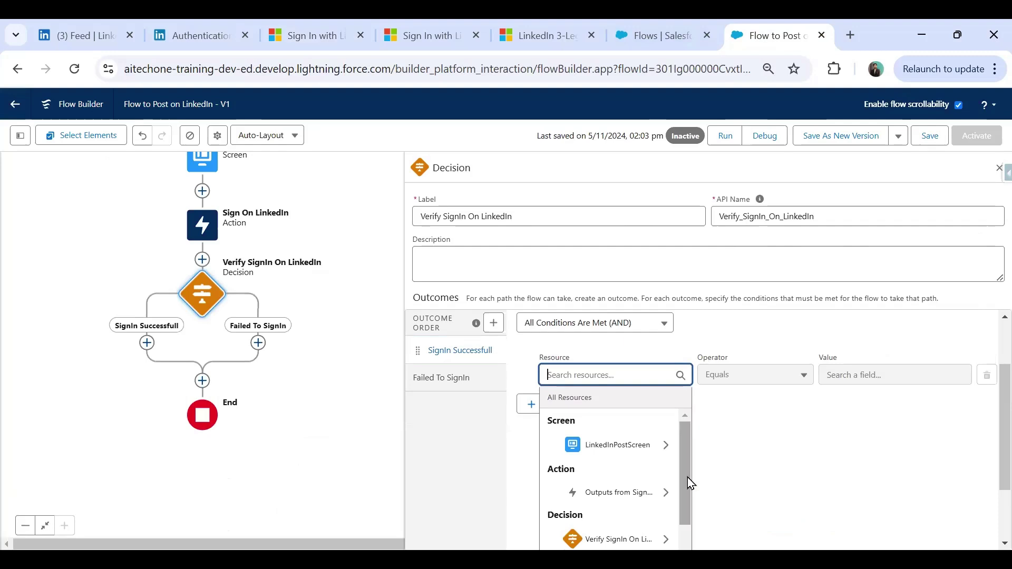
pyautogui.scroll(-2, 730, 465)
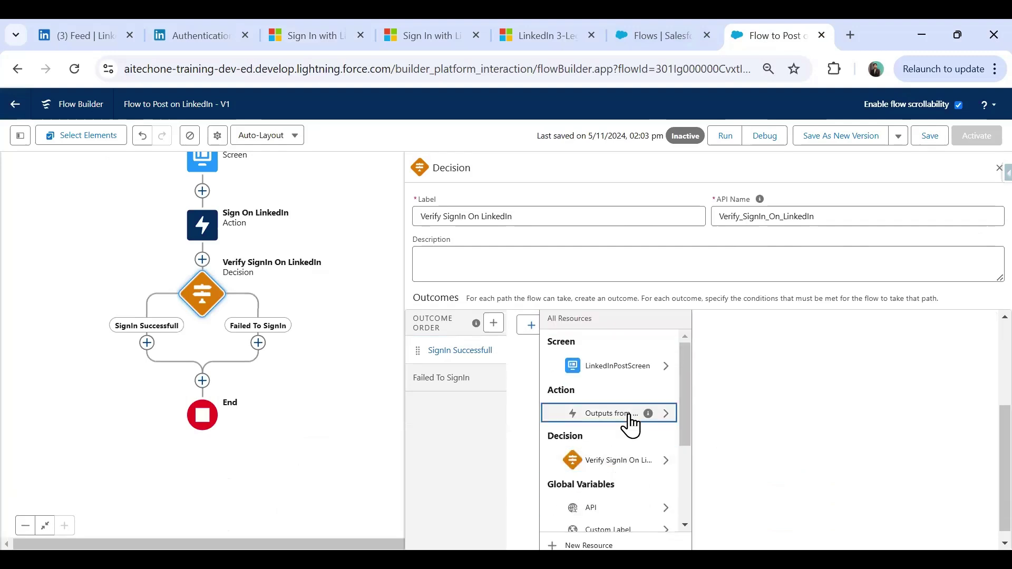
pyautogui.click(594, 416)
pyautogui.scroll(-1, 635, 462)
pyautogui.click(612, 490)
pyautogui.click(871, 452)
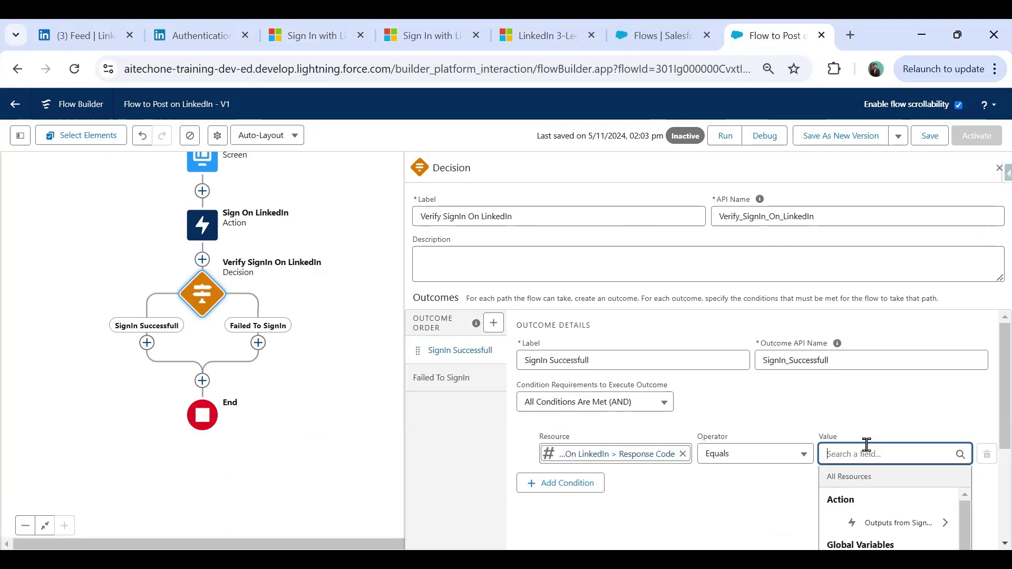
pyautogui.write('200')
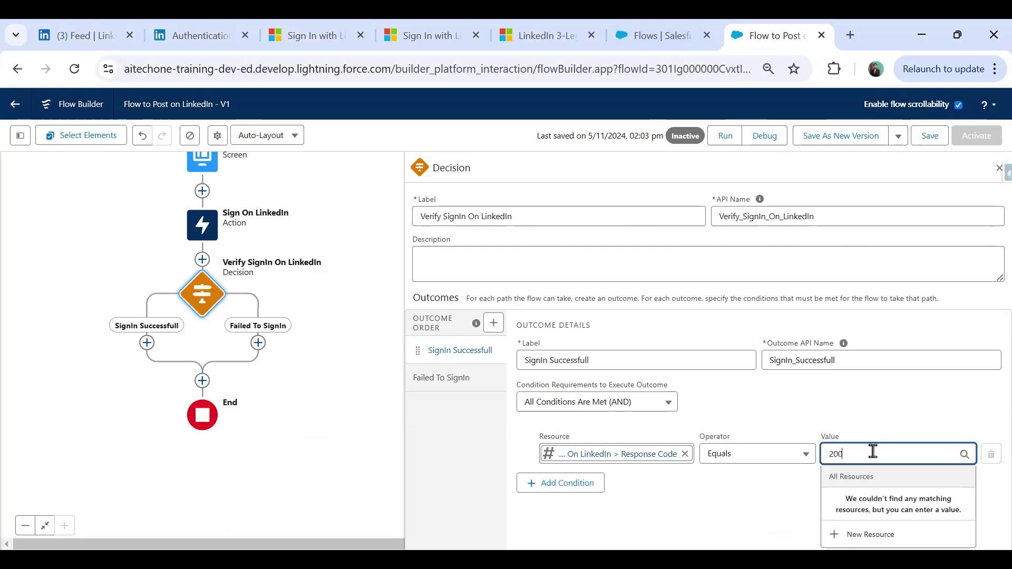
pyautogui.click(743, 509)
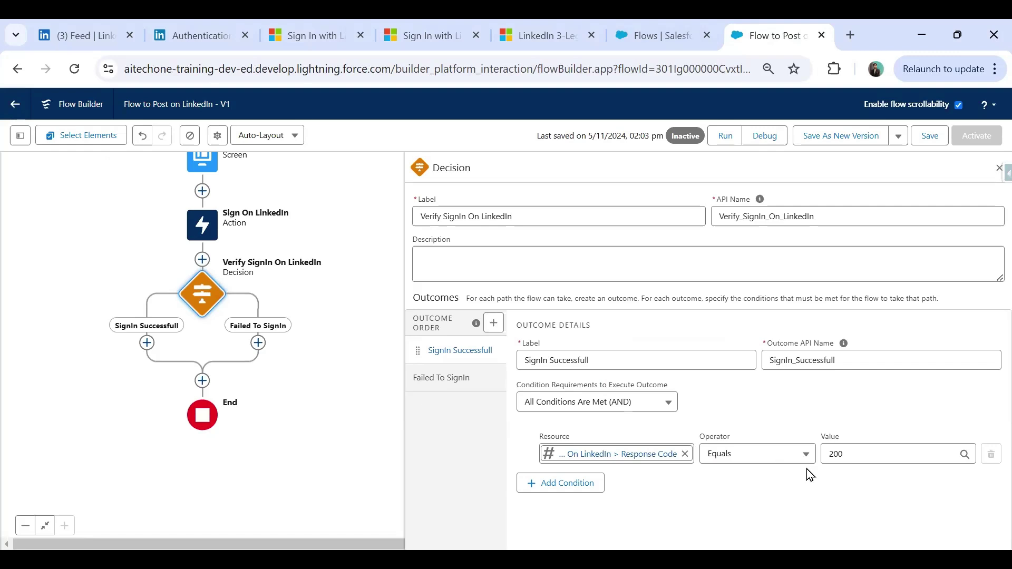
pyautogui.click(998, 168)
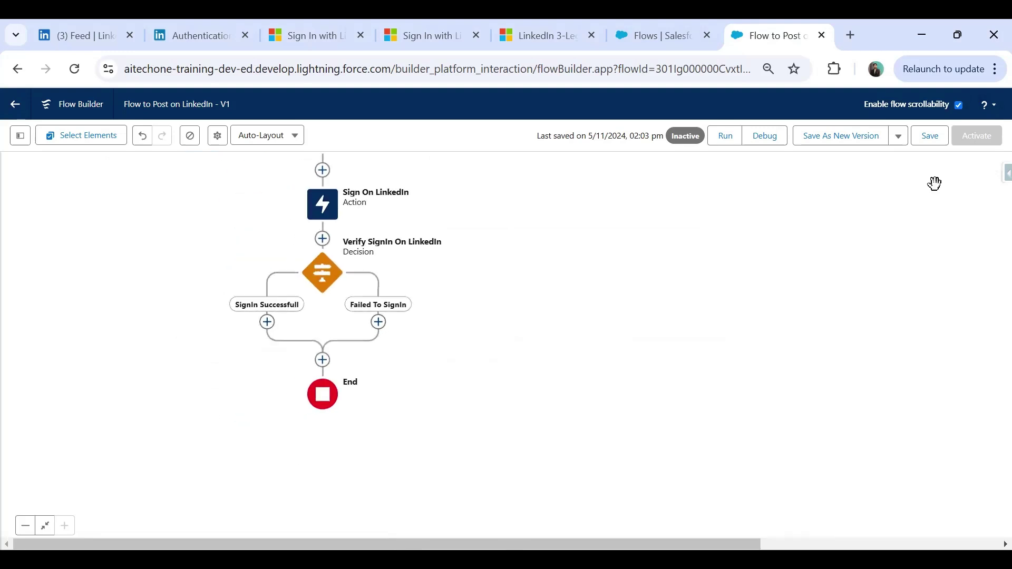
pyautogui.click(928, 148)
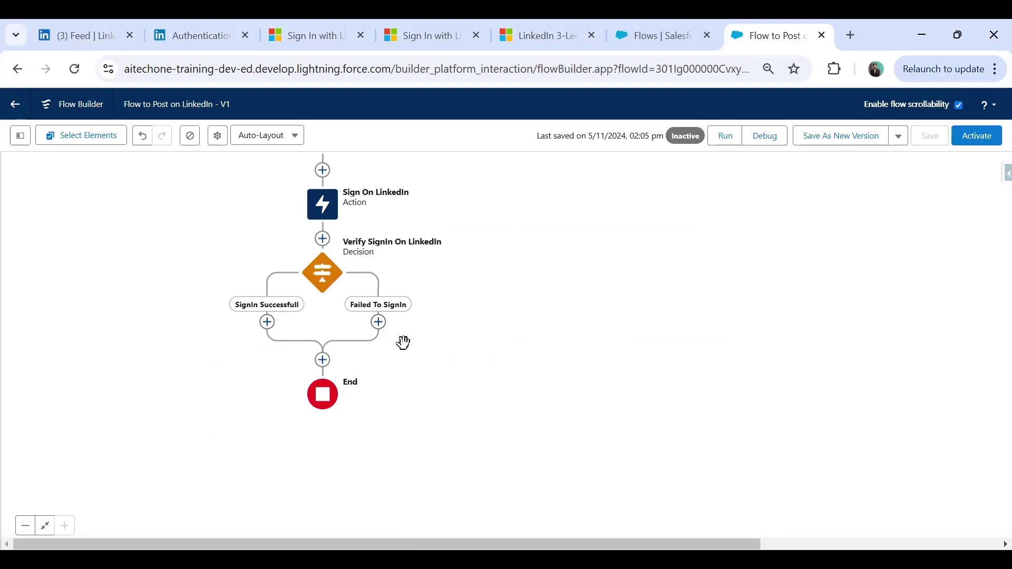
pyautogui.moveTo(510, 371); pyautogui.dragTo(551, 273)
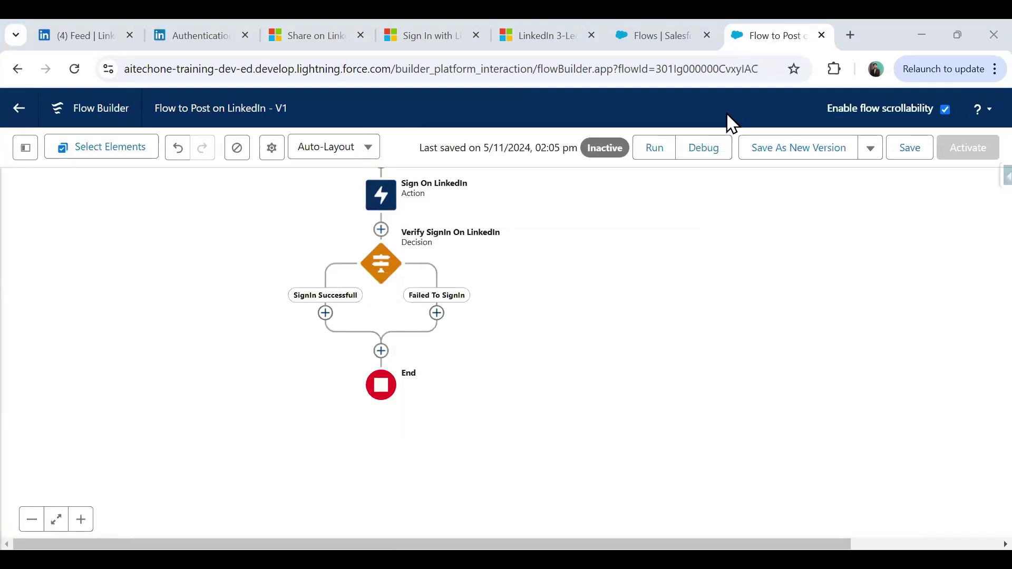
pyautogui.moveTo(560, 289); pyautogui.dragTo(550, 321)
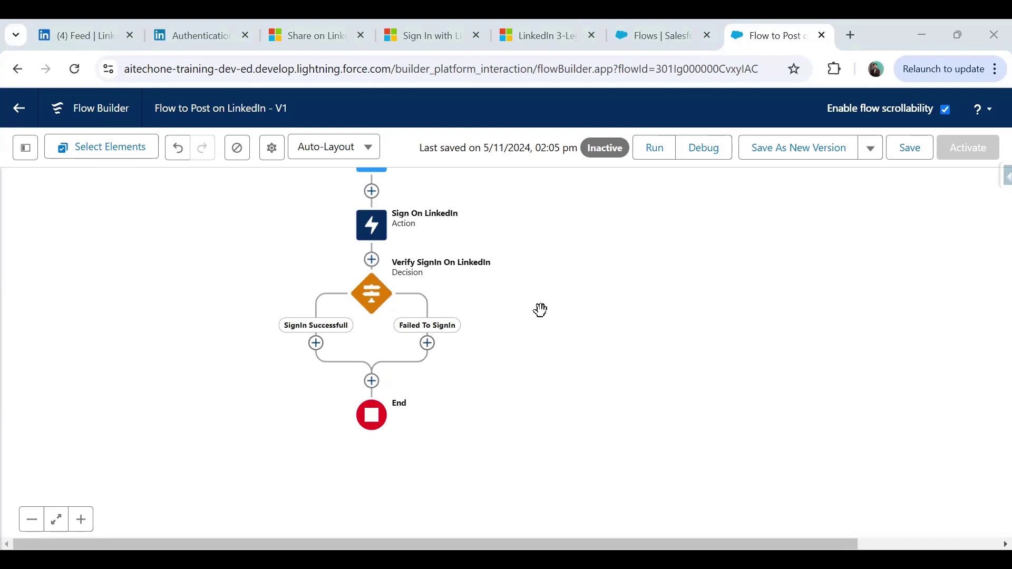
# Examine the API request URL and request body schema for creating a share in the Share on LinkedIn documentation
pyautogui.click(316, 42)
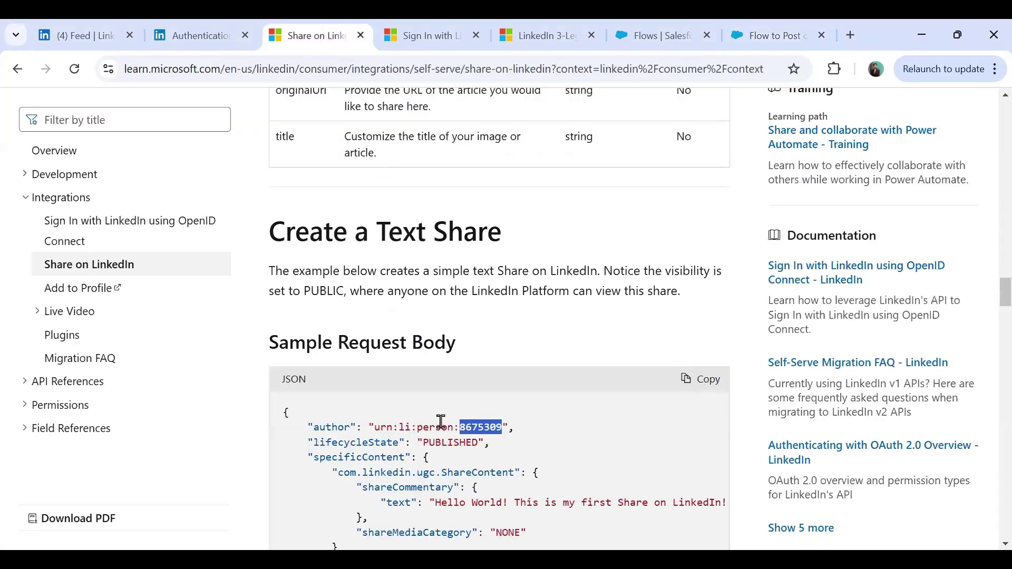
pyautogui.scroll(20, 442, 432)
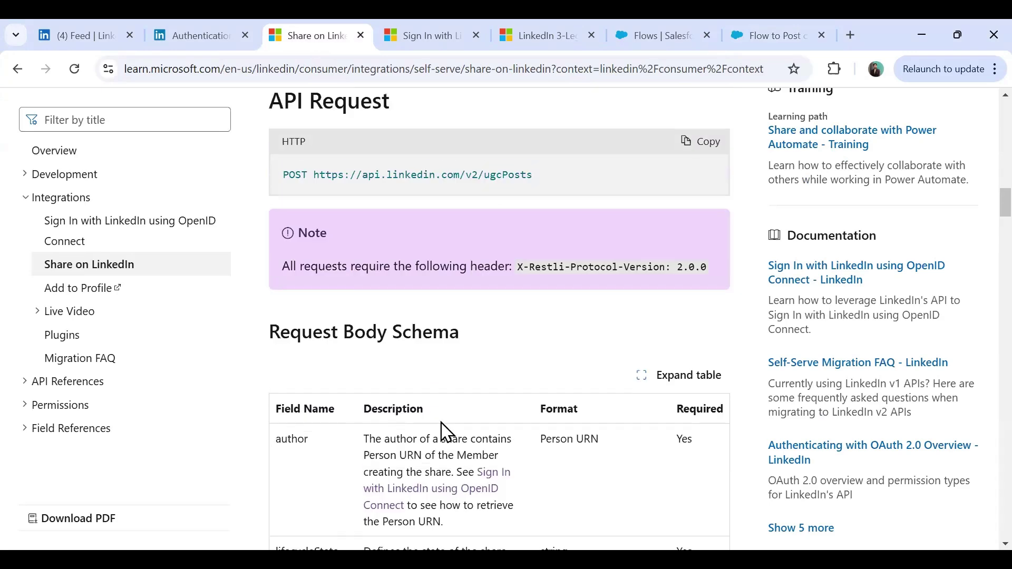
pyautogui.scroll(4, 442, 433)
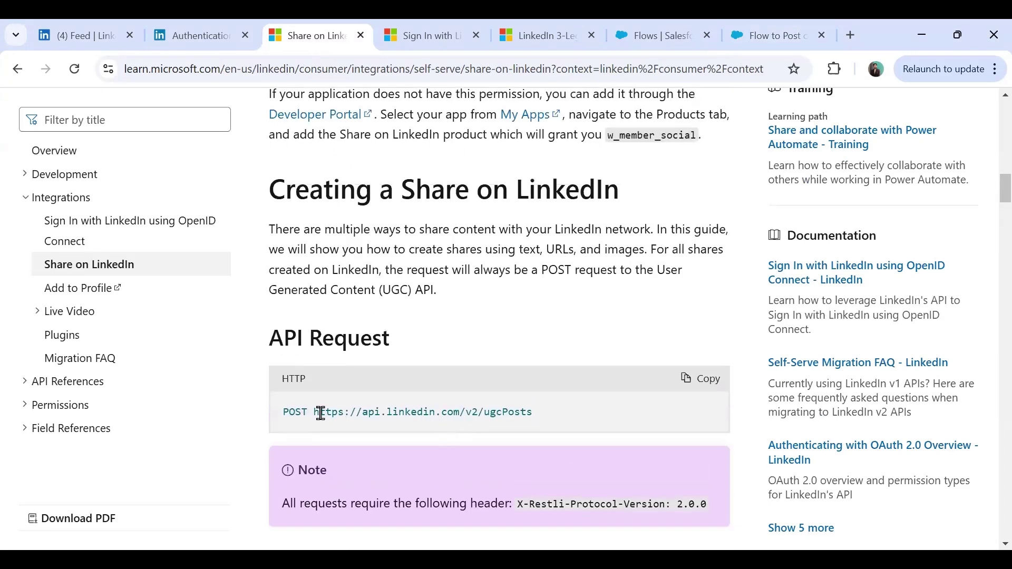
pyautogui.moveTo(313, 412); pyautogui.dragTo(519, 417)
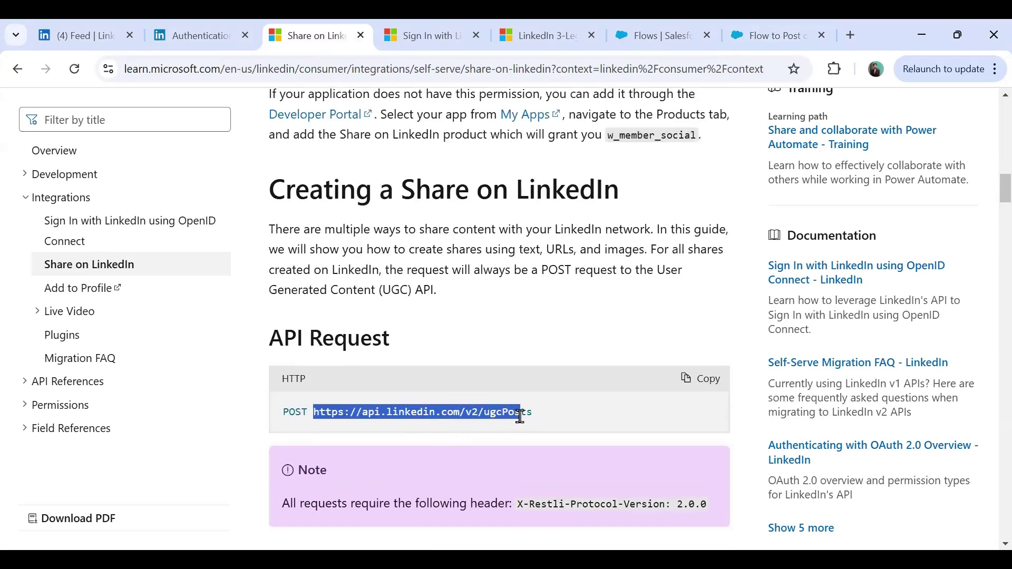
pyautogui.scroll(-5, 595, 358)
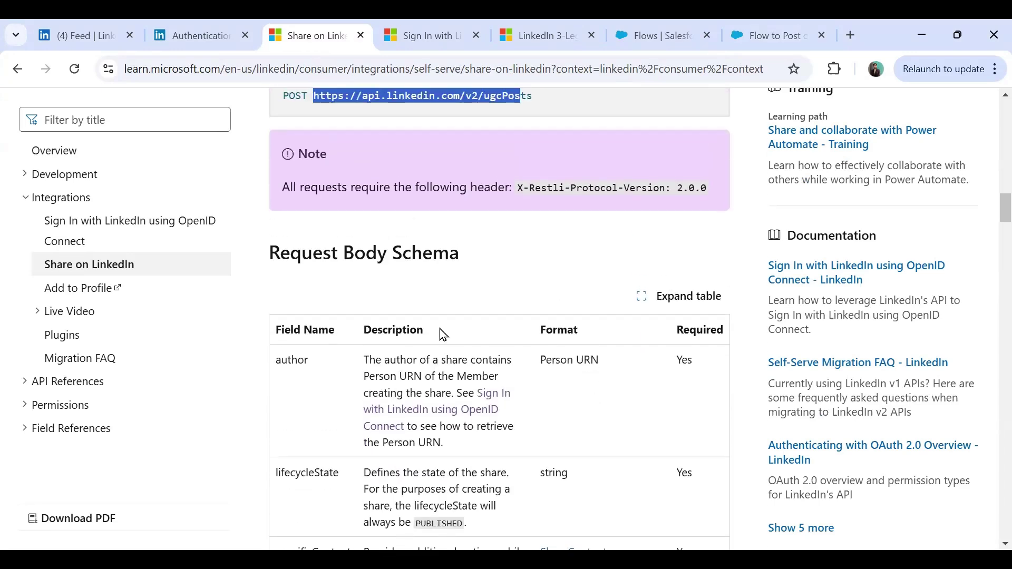
pyautogui.moveTo(269, 254); pyautogui.dragTo(448, 257)
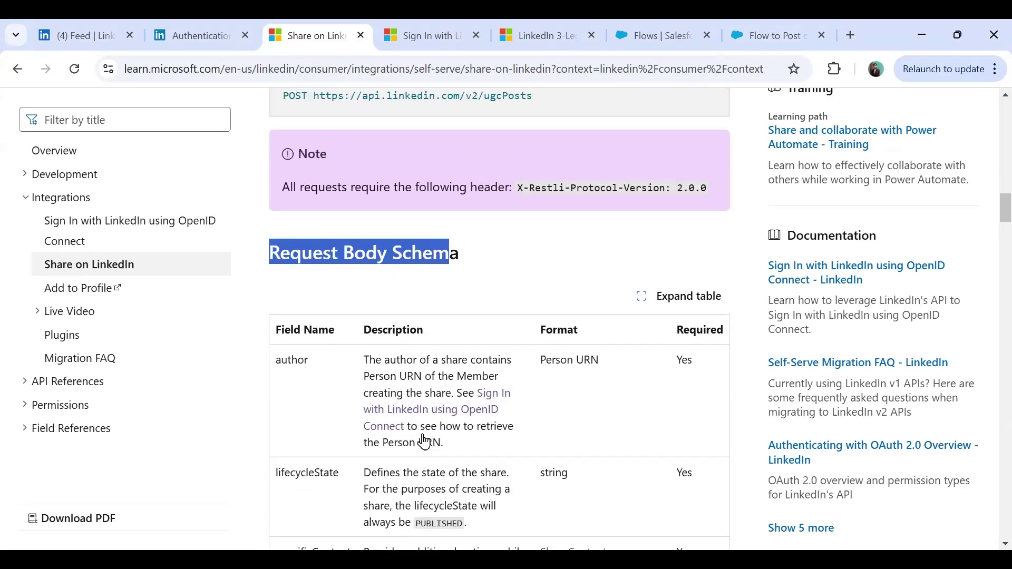
pyautogui.scroll(-5, 425, 438)
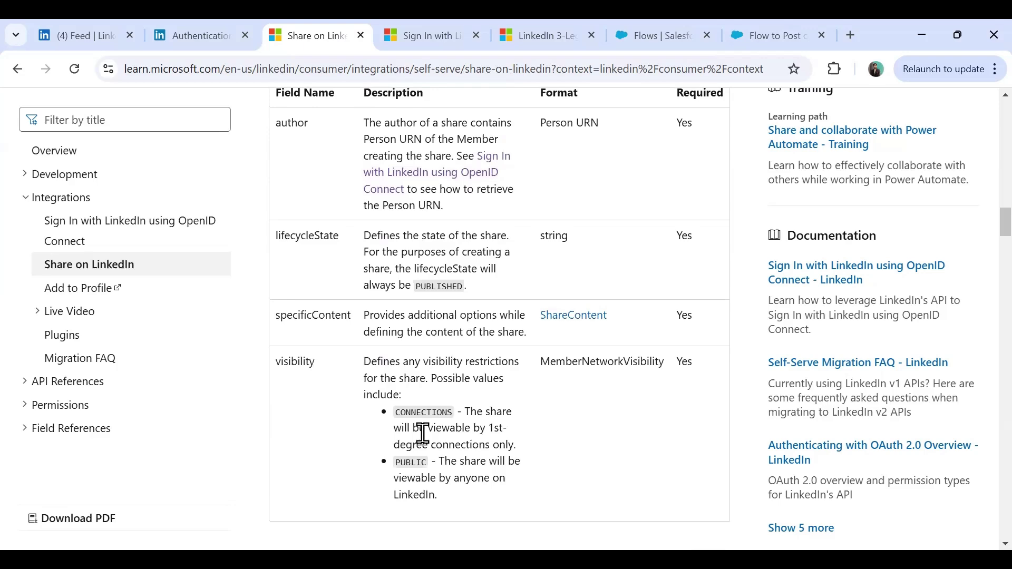
# Examine the sample request bodies in the Share on LinkedIn documentation, especially the author and specificContent fields of the text share
pyautogui.scroll(-12, 423, 434)
pyautogui.scroll(-10, 436, 429)
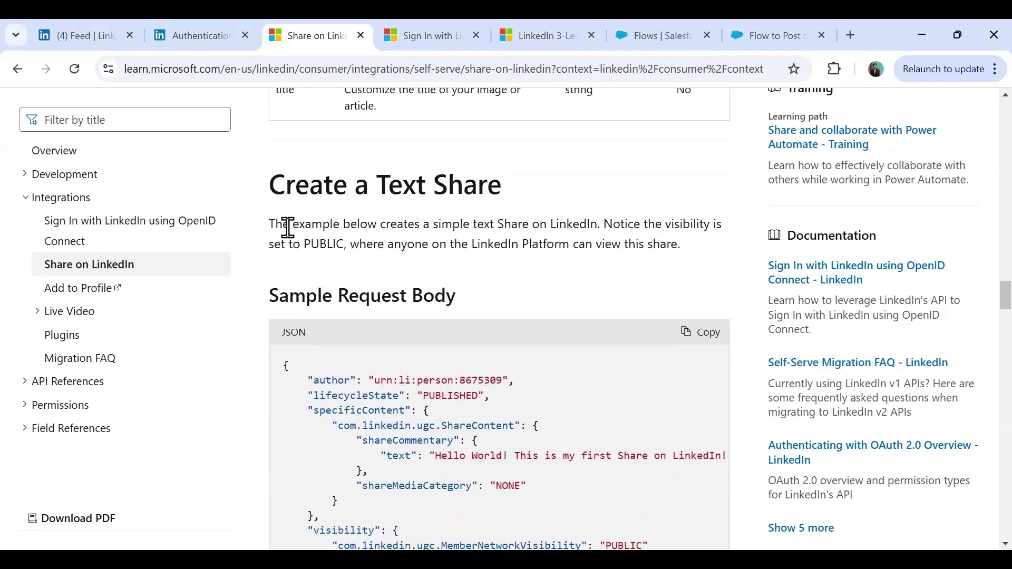
pyautogui.moveTo(270, 294); pyautogui.dragTo(420, 300)
pyautogui.scroll(-6, 464, 387)
pyautogui.scroll(-5, 466, 393)
pyautogui.scroll(1, 467, 397)
pyautogui.moveTo(288, 382); pyautogui.dragTo(510, 346)
pyautogui.scroll(-4, 511, 337)
pyautogui.moveTo(314, 232); pyautogui.dragTo(382, 236)
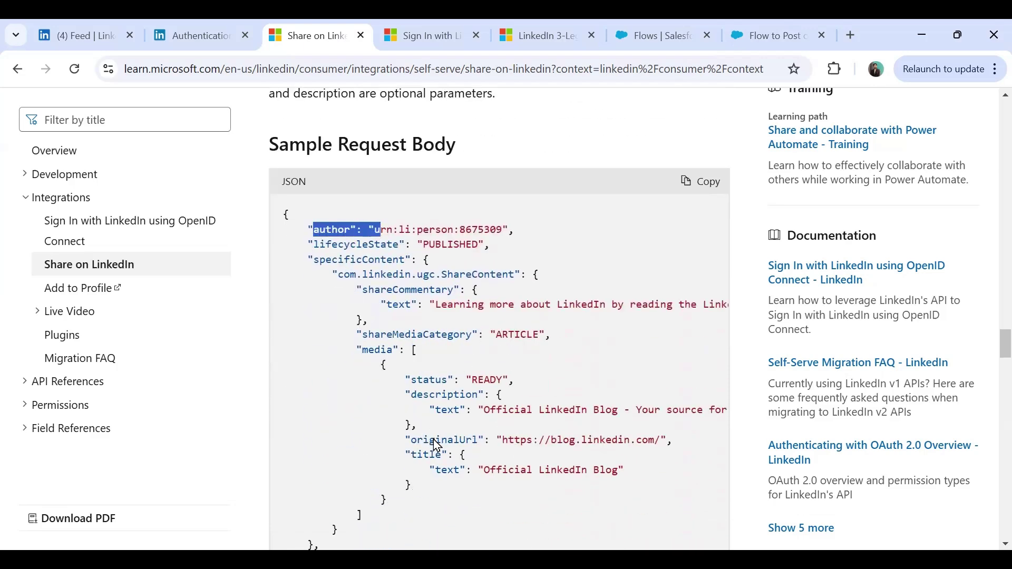
pyautogui.scroll(10, 434, 442)
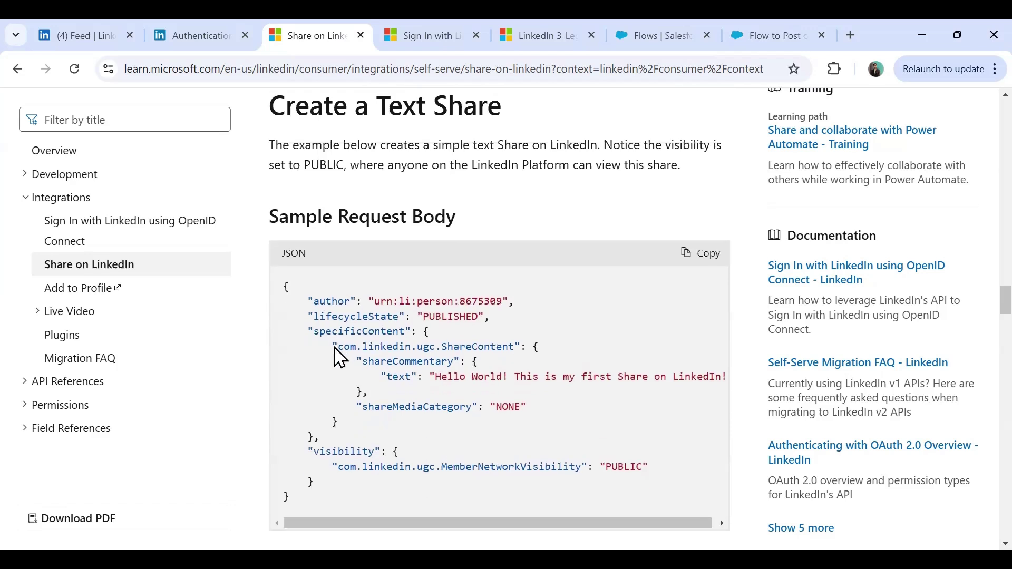
pyautogui.moveTo(315, 333); pyautogui.dragTo(393, 332)
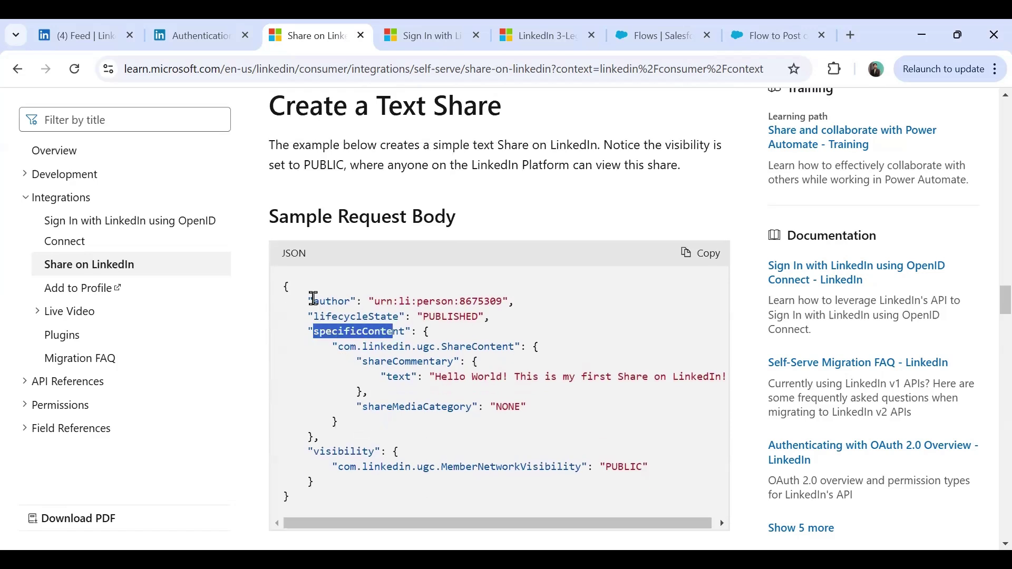
# On the SignIn Successfull path of the flow, start an HTTP callout action with external service PostOnLinkedIn and named credential LinkedInNamedCredential
pyautogui.click(767, 42)
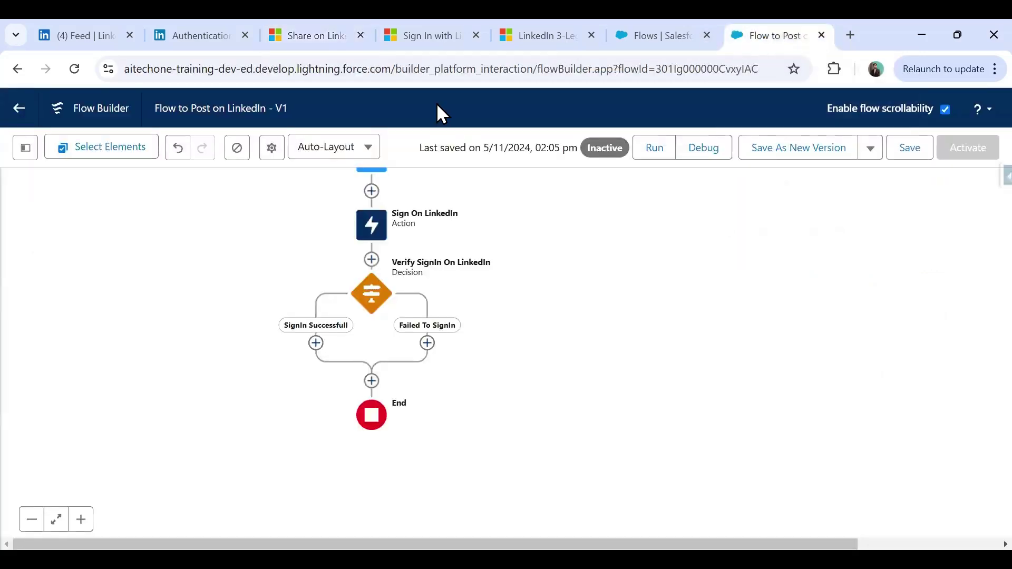
pyautogui.click(316, 343)
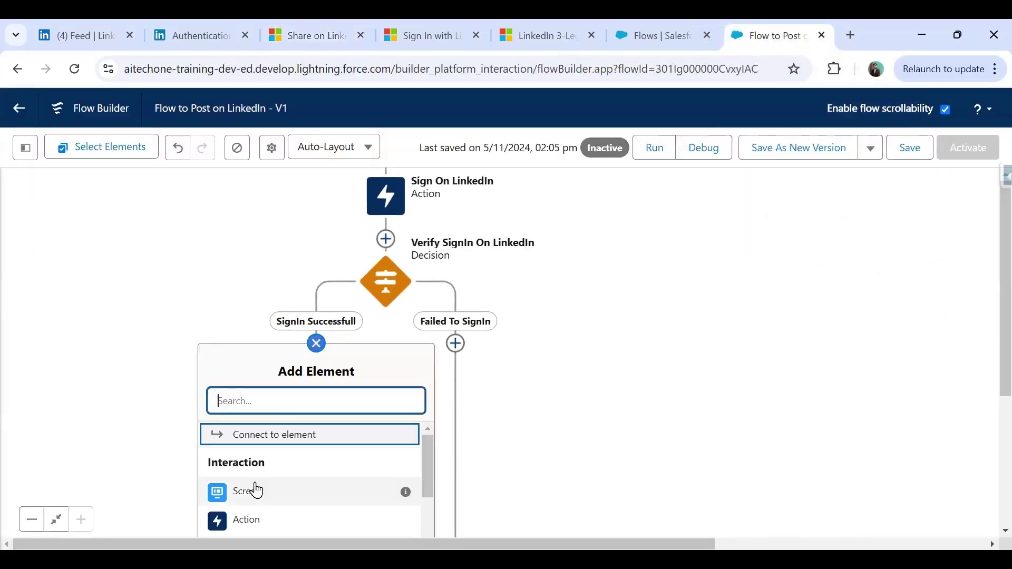
pyautogui.click(247, 522)
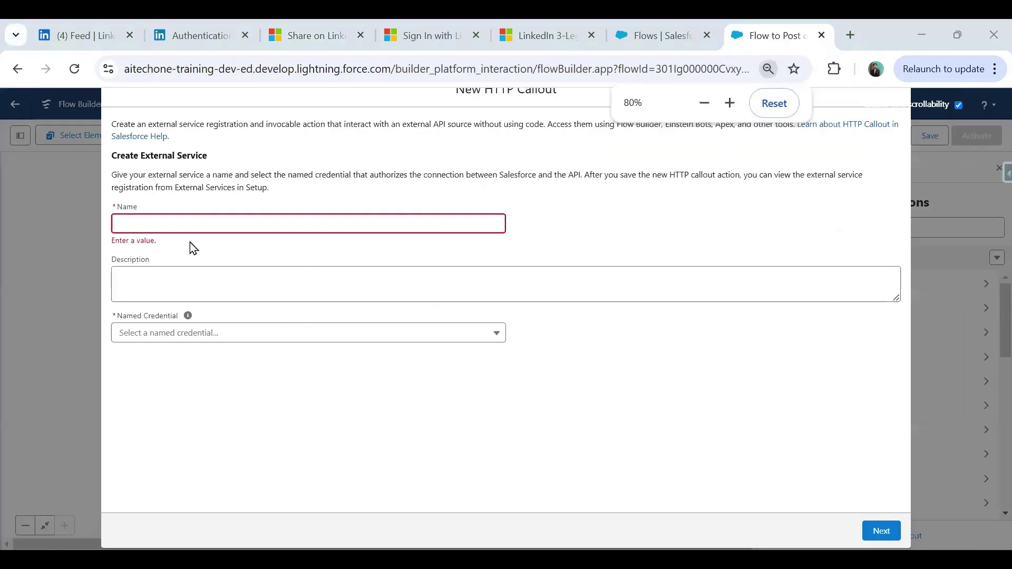
pyautogui.click(188, 216)
pyautogui.write('Post')
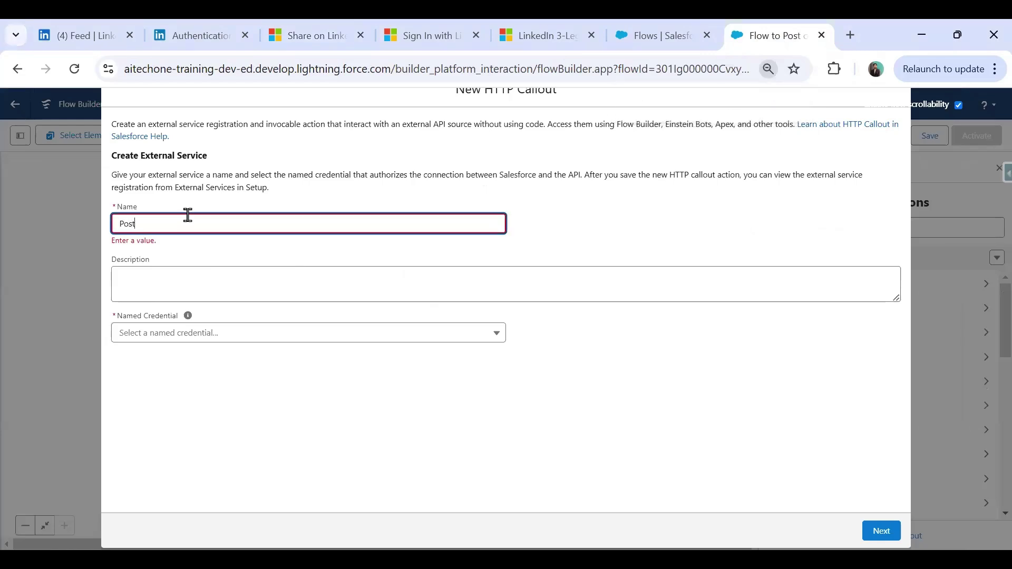
pyautogui.write('OnLinkedIn')
pyautogui.press('Tab')
pyautogui.click(199, 324)
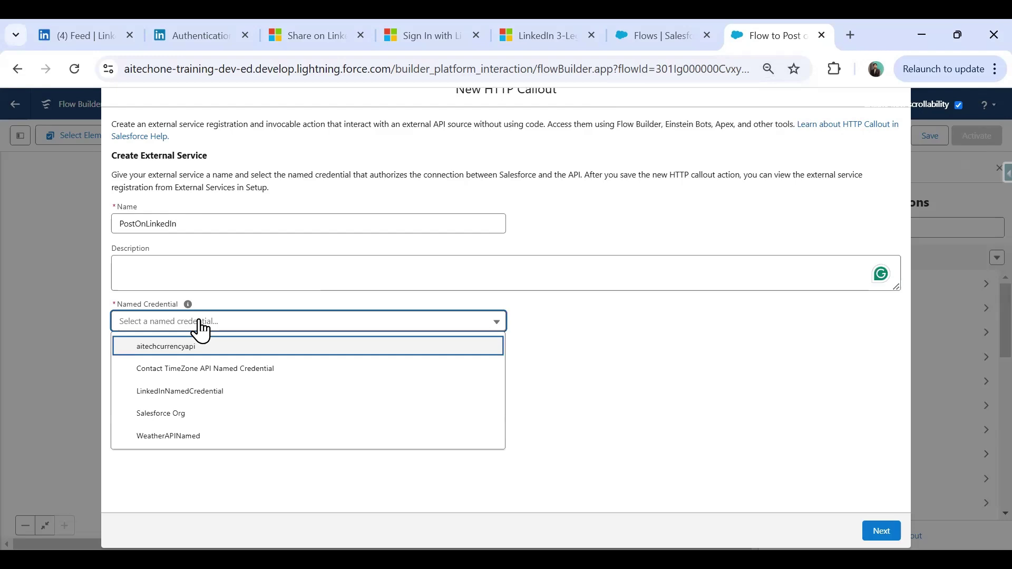
pyautogui.click(190, 395)
pyautogui.click(879, 533)
# Label the callout's invocable action PostingOnLinkedIn and set its method to POST
pyautogui.write('PostingOnLinkedIn')
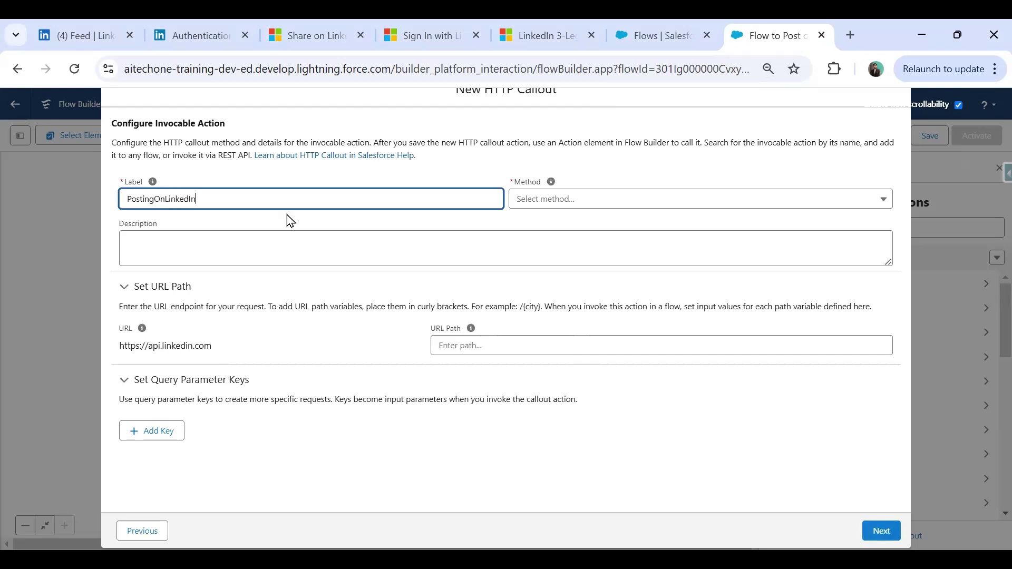
pyautogui.click(543, 204)
pyautogui.click(542, 251)
# Set the callout's URL path to /v2/ugcPosts, copied from the API request in the Share on LinkedIn documentation
pyautogui.click(478, 347)
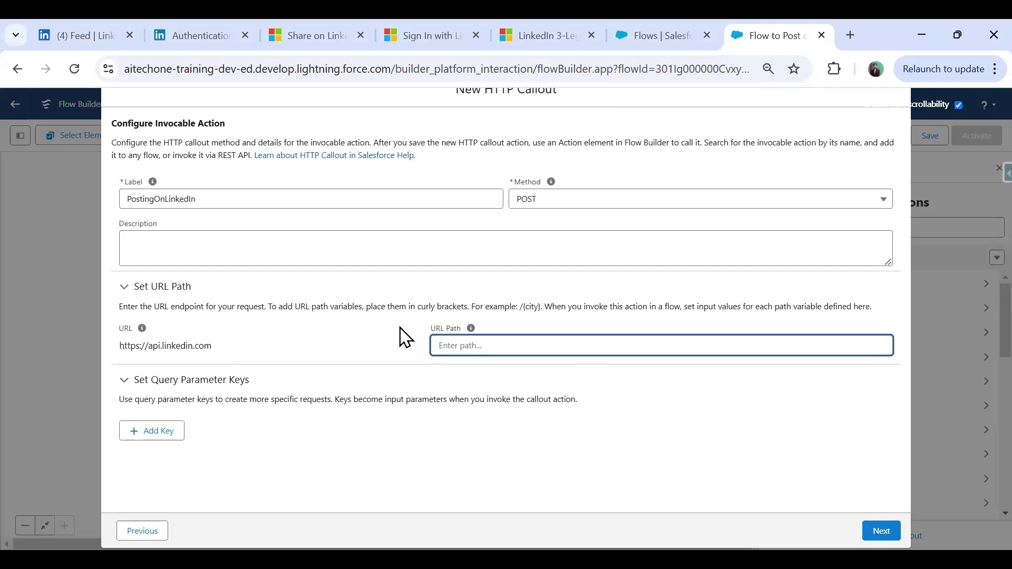
pyautogui.hotkey('ctrl', '3')
pyautogui.scroll(9, 399, 336)
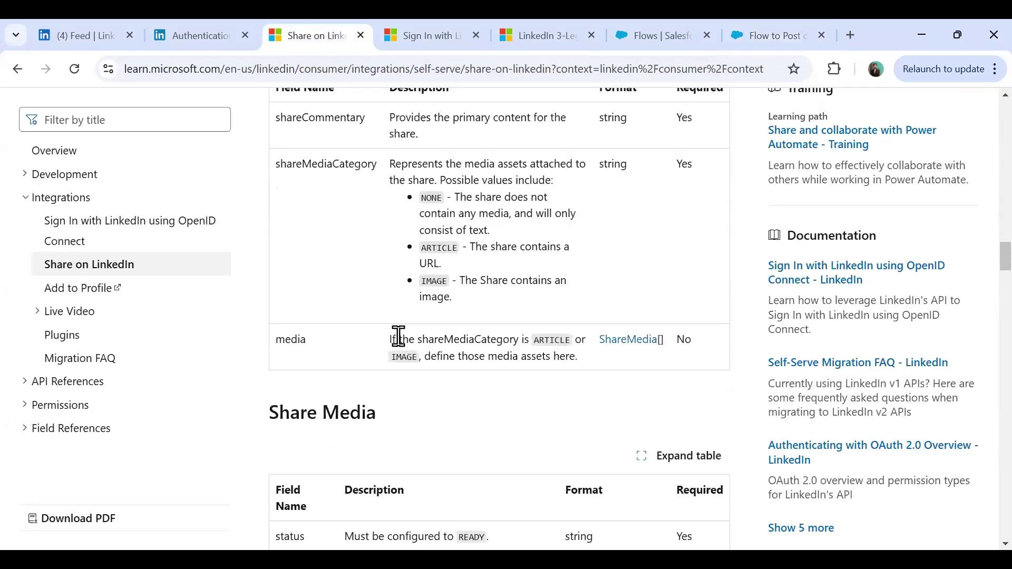
pyautogui.scroll(15, 399, 335)
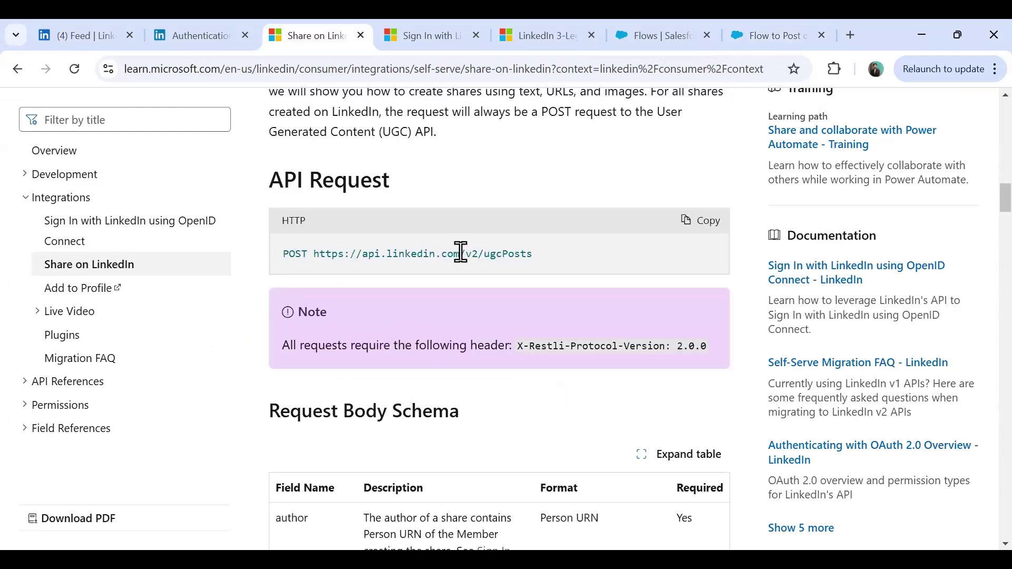
pyautogui.moveTo(459, 254); pyautogui.dragTo(534, 255)
pyautogui.hotkey('ctrl', 'c')
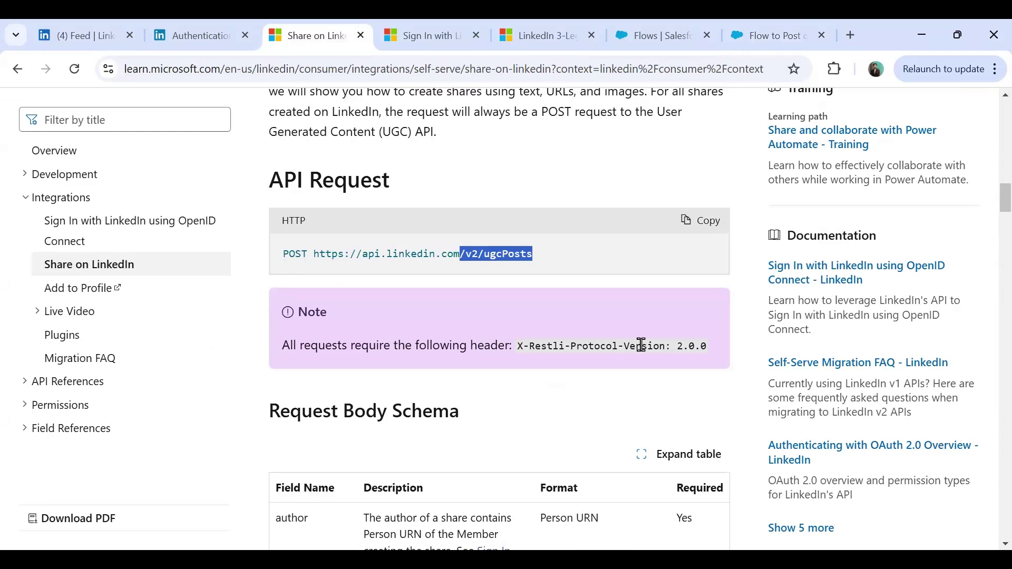
pyautogui.click(783, 29)
pyautogui.hotkey('ctrl', 'v')
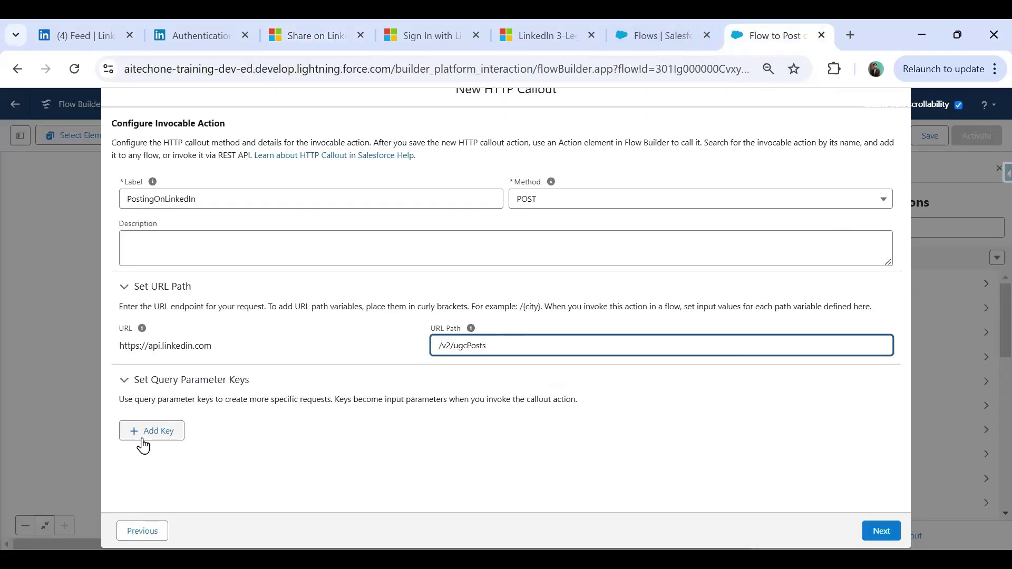
pyautogui.click(882, 532)
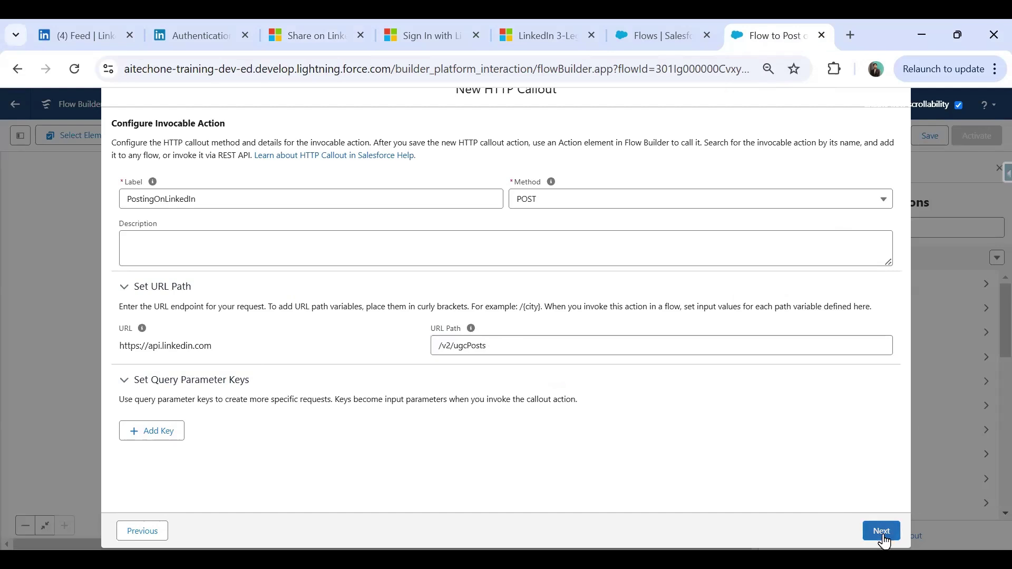
# Describe the request as "Post Sample request", paste the documentation's Create a Text Share sample body as its sample JSON, and review the structure
pyautogui.click(190, 174)
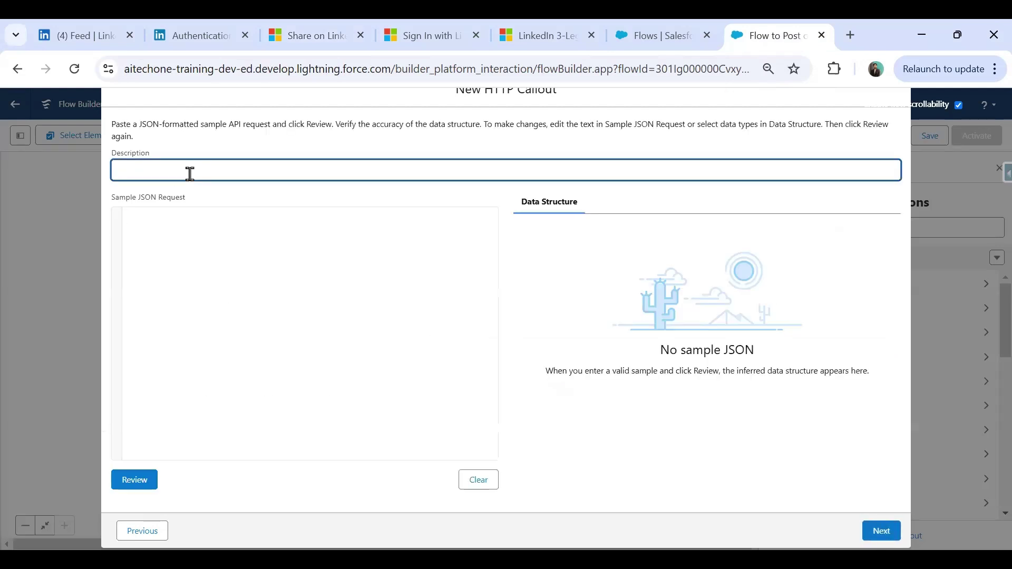
pyautogui.write('Post Sample request')
pyautogui.click(311, 35)
pyautogui.scroll(-5, 477, 408)
pyautogui.scroll(-20, 475, 403)
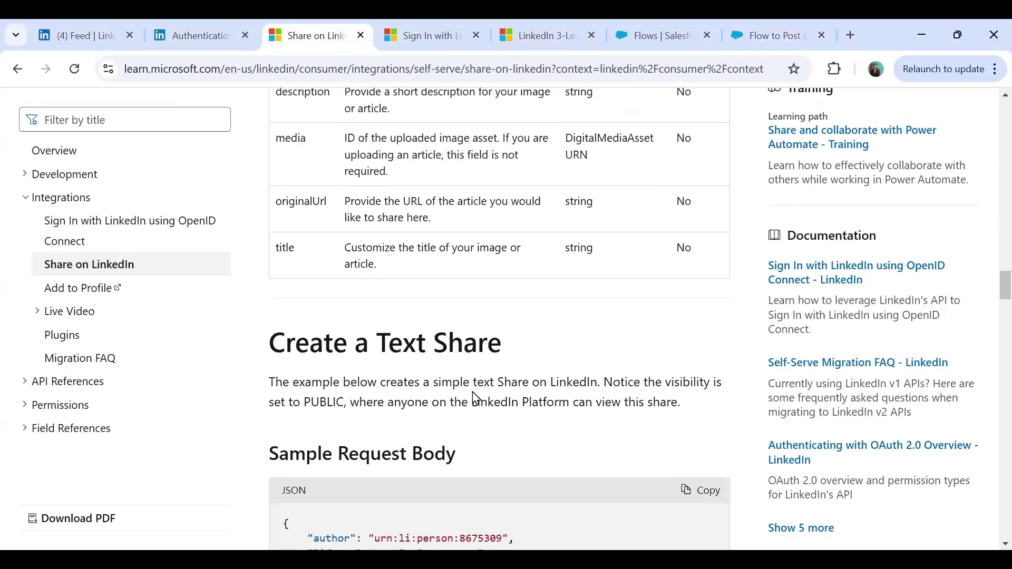
pyautogui.scroll(-3, 476, 399)
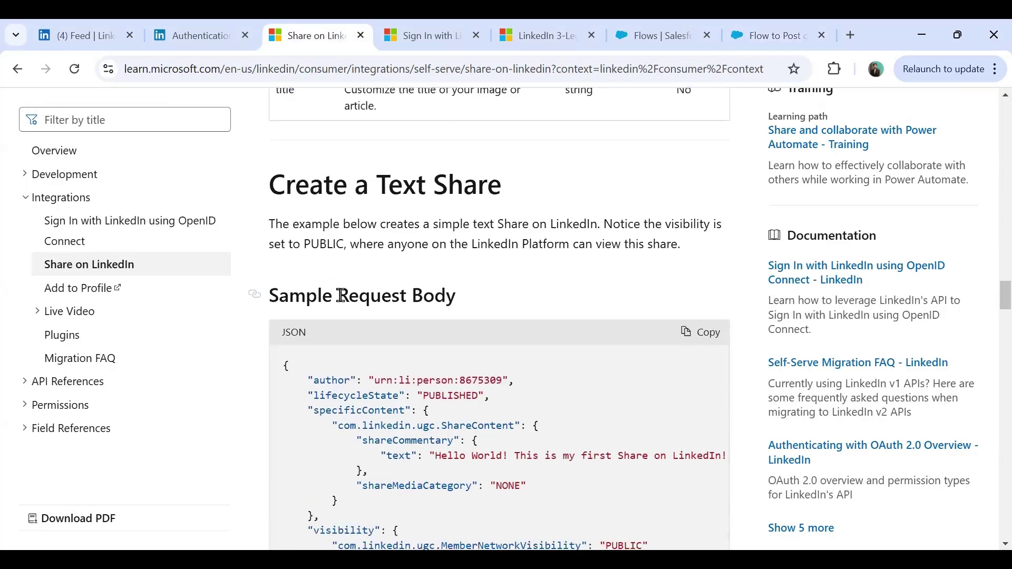
pyautogui.click(710, 342)
pyautogui.click(768, 32)
pyautogui.click(278, 305)
pyautogui.hotkey('ctrl', 'v')
pyautogui.click(131, 480)
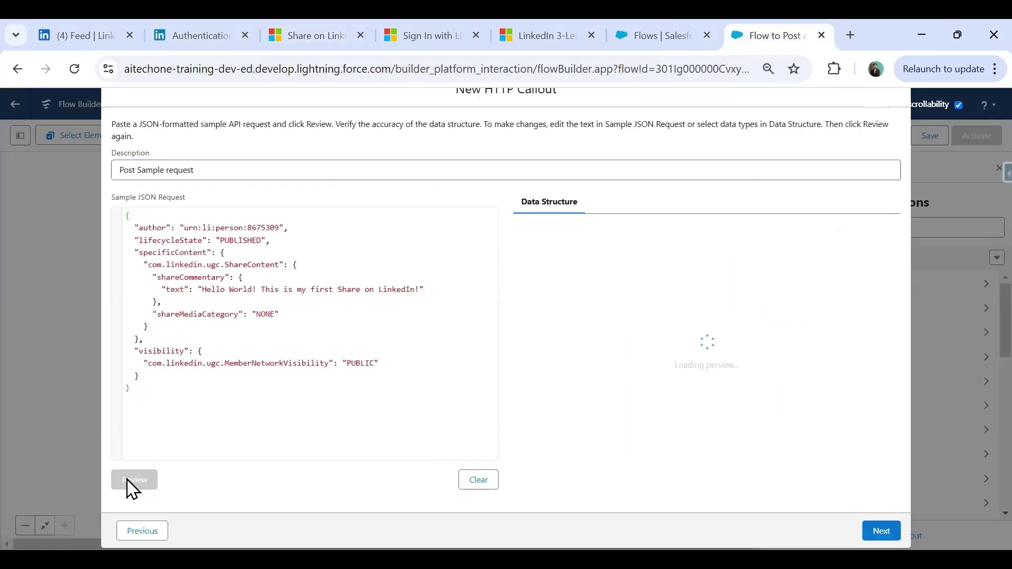
pyautogui.click(882, 532)
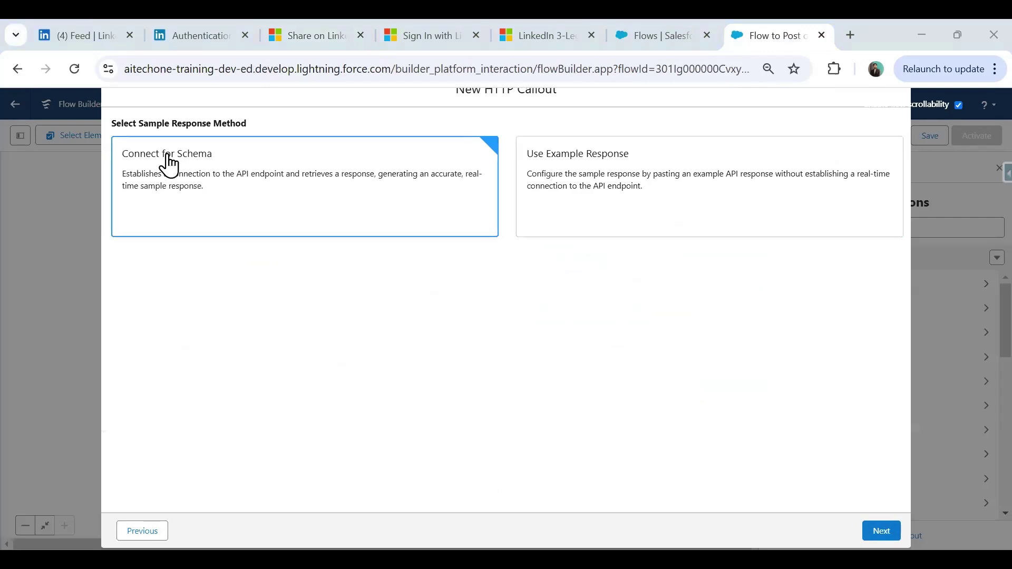
# Choose Use Example Response as the sample response method and describe the response as "Post Sample response"
pyautogui.click(573, 181)
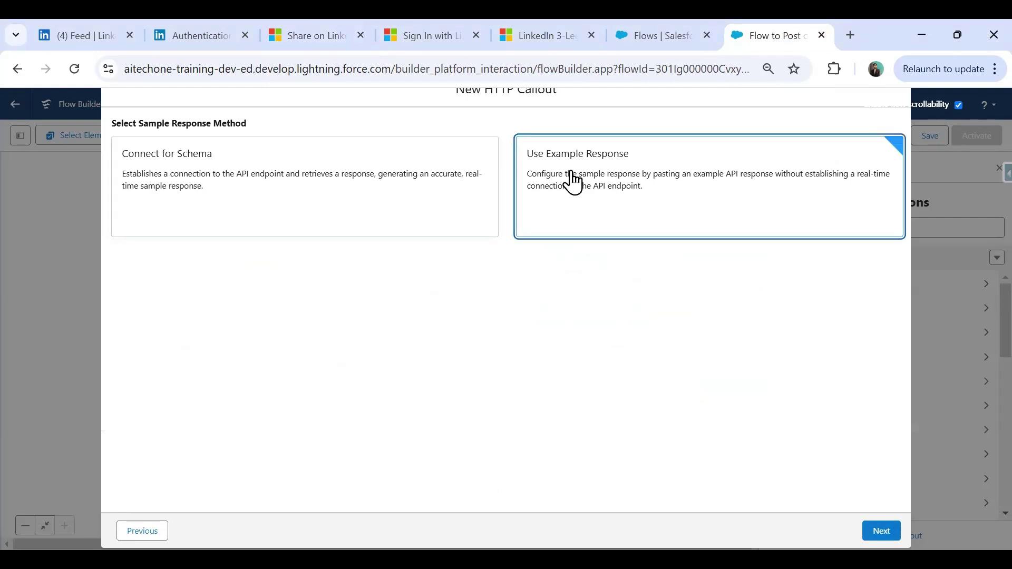
pyautogui.click(884, 531)
pyautogui.click(154, 173)
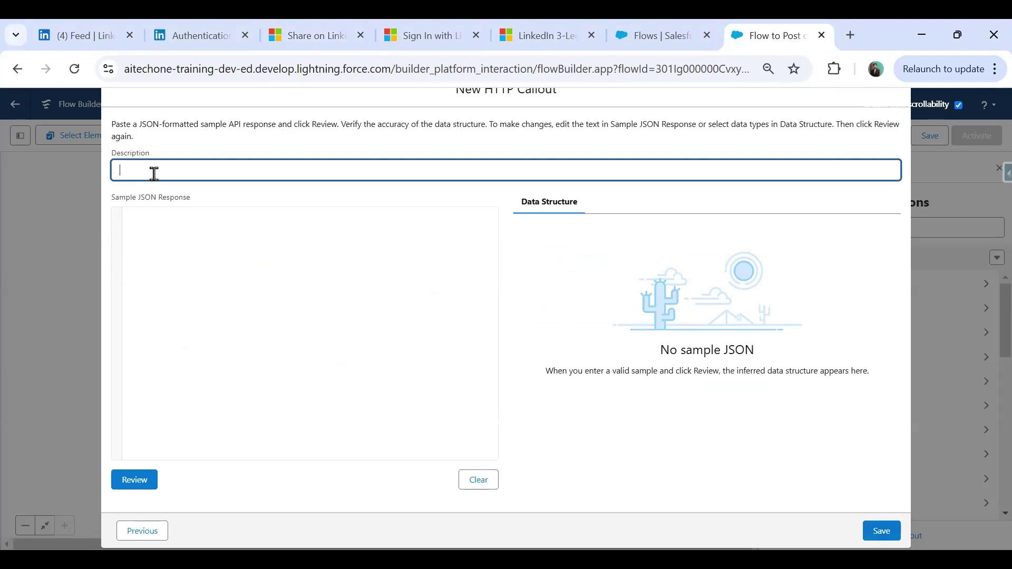
pyautogui.write('PostSam')
pyautogui.press('BackSpace')
pyautogui.press('BackSpace')
pyautogui.press('BackSpace')
pyautogui.write('Sample response')
# Enter a sample JSON response with the key id and value XXXXXXXXX, review its data structure, and save the HTTP callout
pyautogui.click(169, 266)
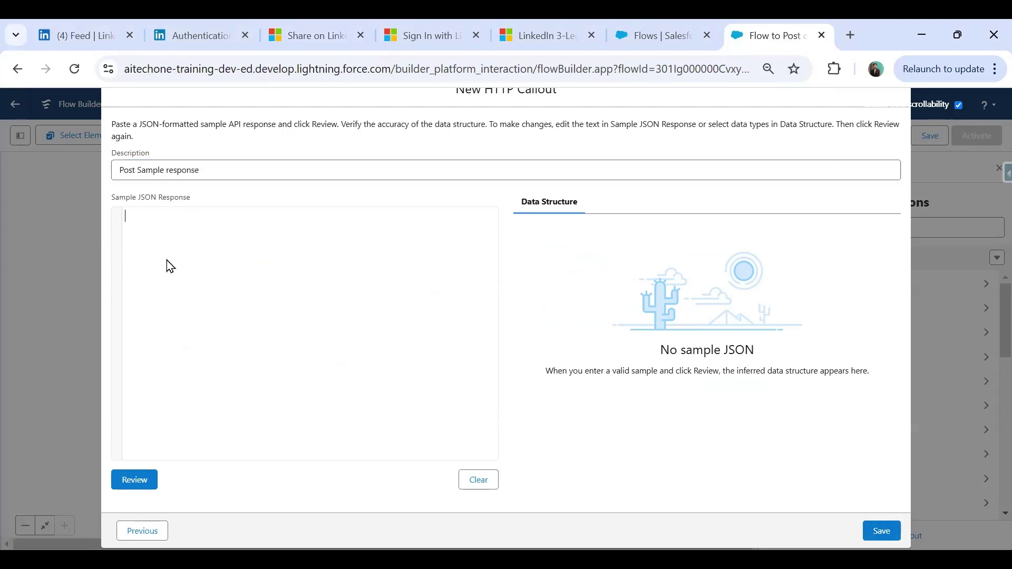
pyautogui.write('id')
pyautogui.write(':"XXXXXXXXX')
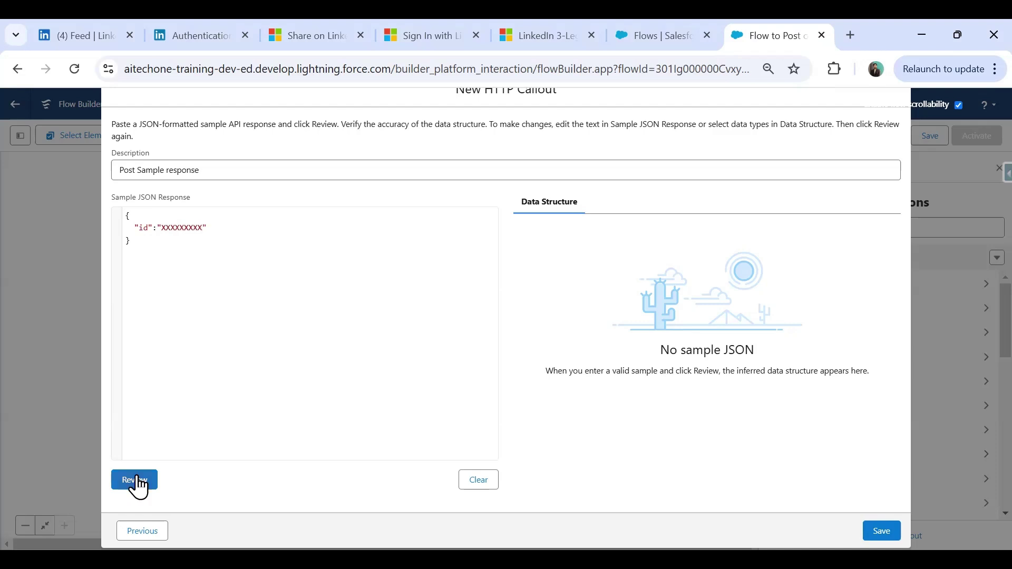
pyautogui.click(118, 482)
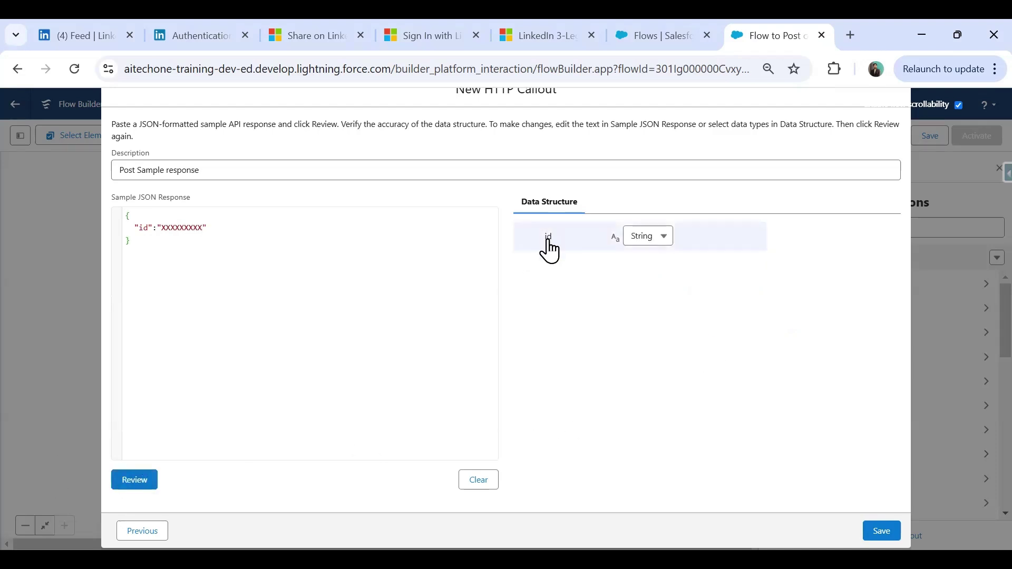
pyautogui.click(317, 35)
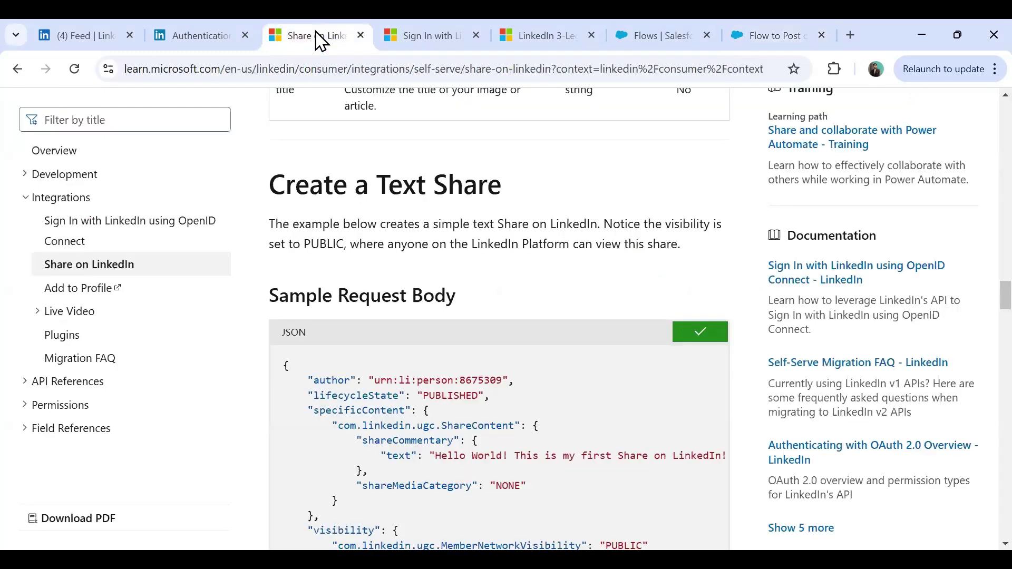
pyautogui.moveTo(459, 380); pyautogui.dragTo(489, 381)
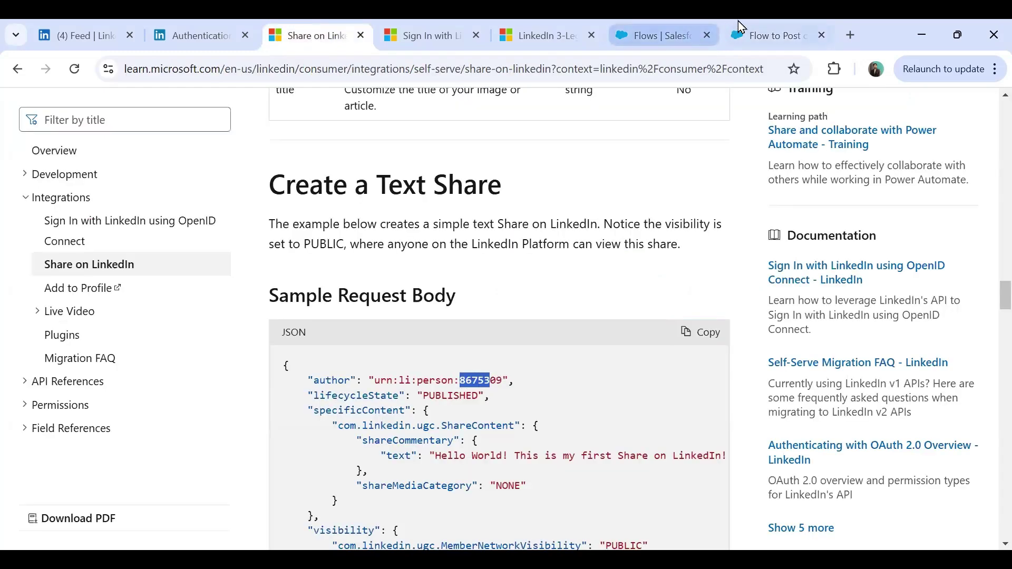
pyautogui.click(759, 35)
pyautogui.click(877, 525)
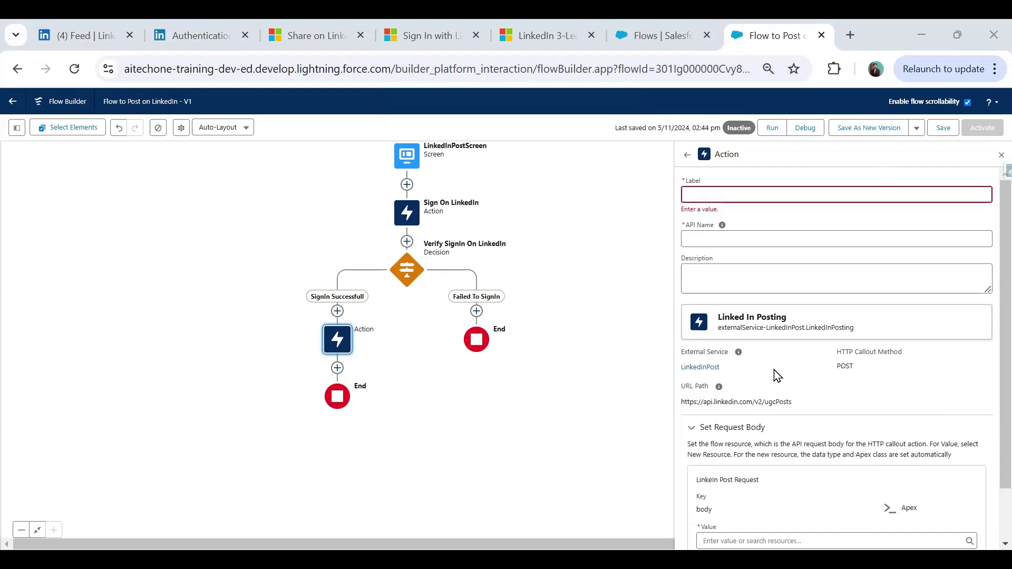
# Label the new Linked In Posting action LinkedInPostAction
pyautogui.doubleClick(683, 369)
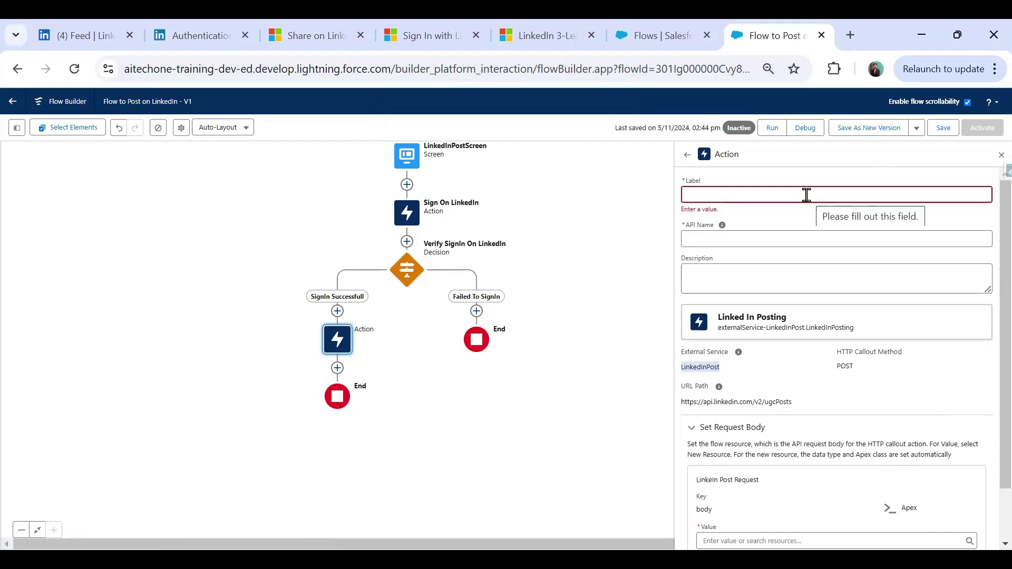
pyautogui.click(704, 197)
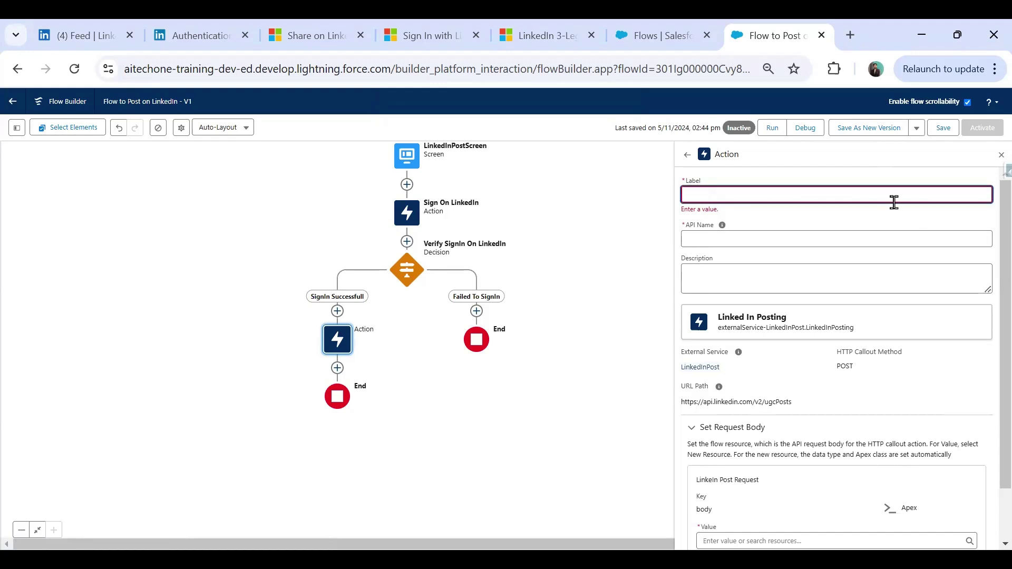
pyautogui.write('LinkedInPostAction')
pyautogui.click(735, 235)
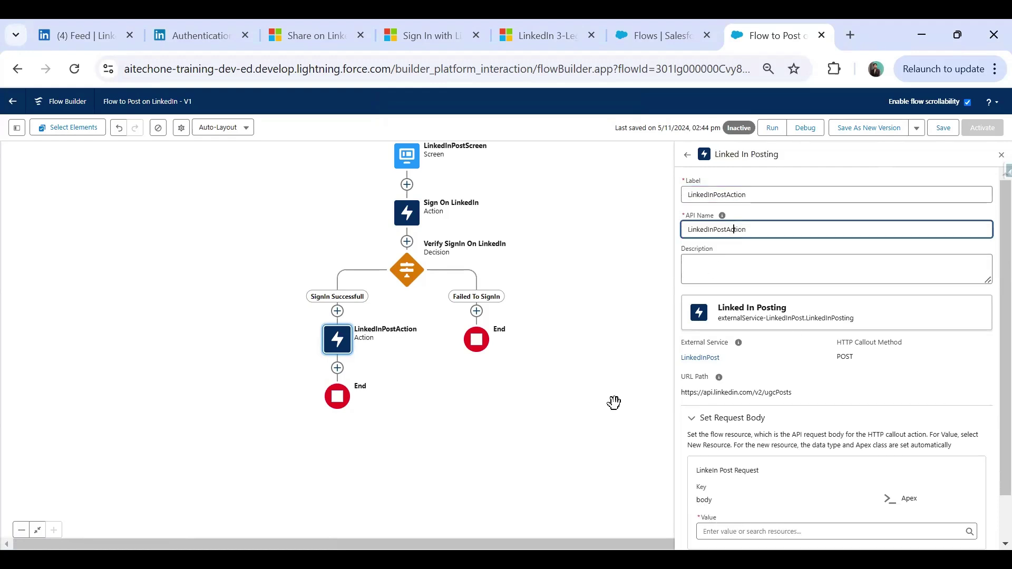
# Create the resource LinkedInRequestBody as the value of the action's request body, and save the flow
pyautogui.scroll(-1, 738, 380)
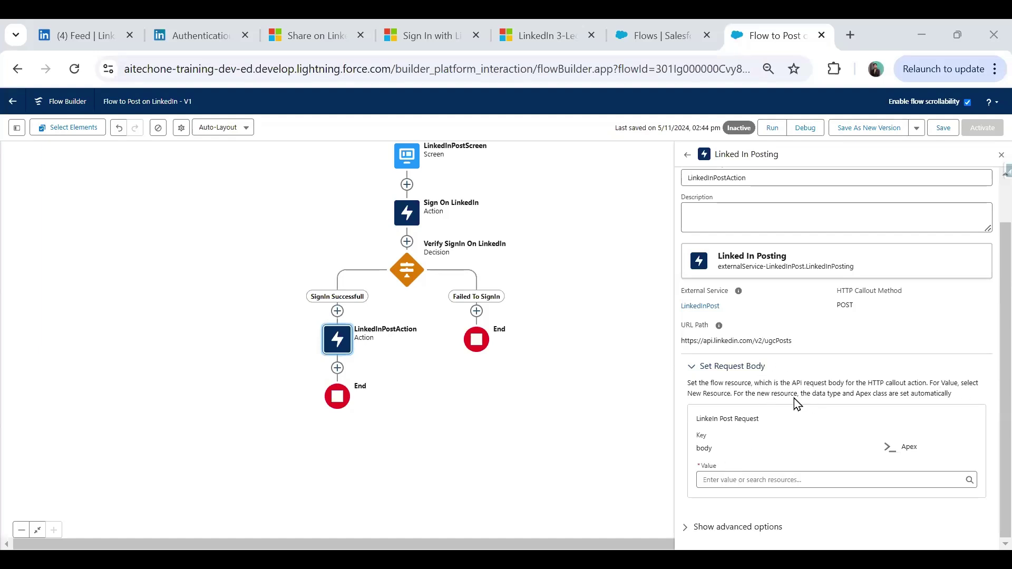
pyautogui.click(750, 477)
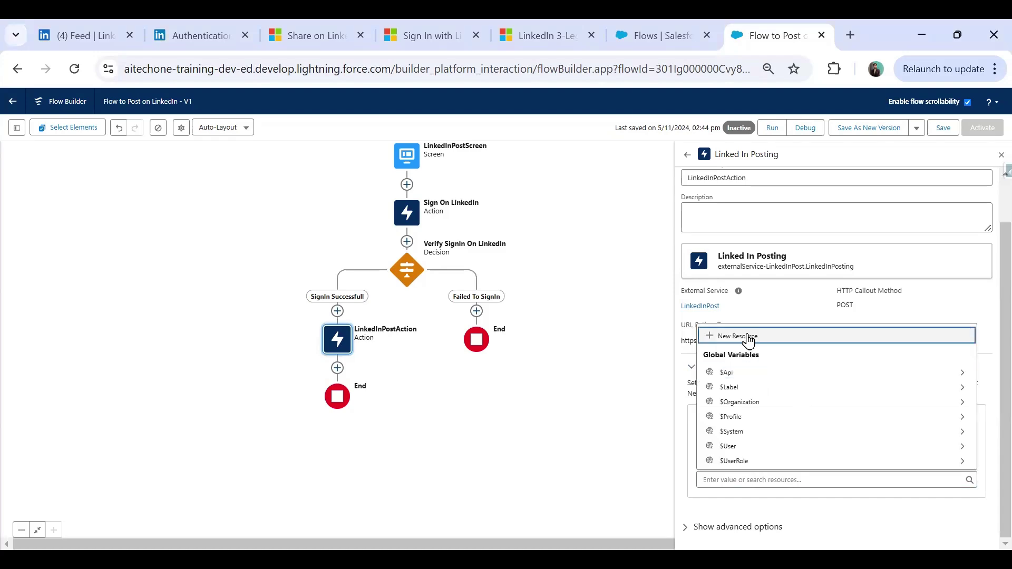
pyautogui.click(748, 336)
pyautogui.click(366, 238)
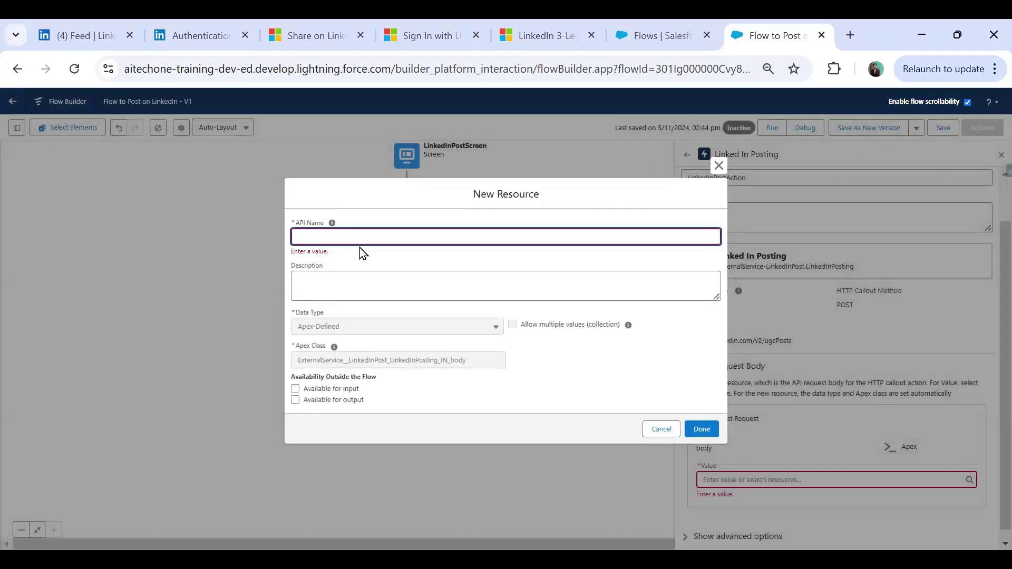
pyautogui.write('LinkedInRequestBody')
pyautogui.click(340, 291)
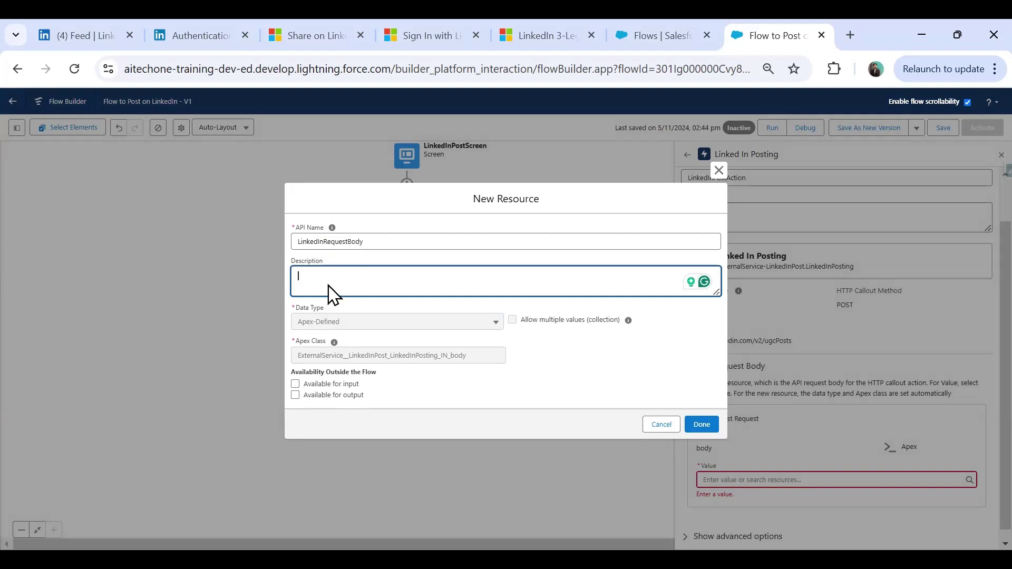
pyautogui.click(702, 424)
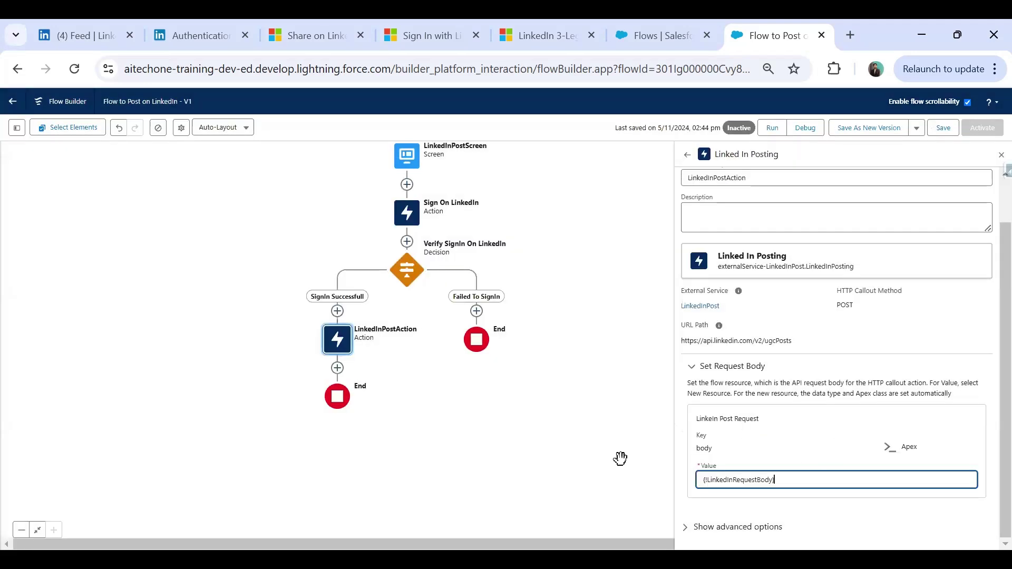
pyautogui.click(943, 128)
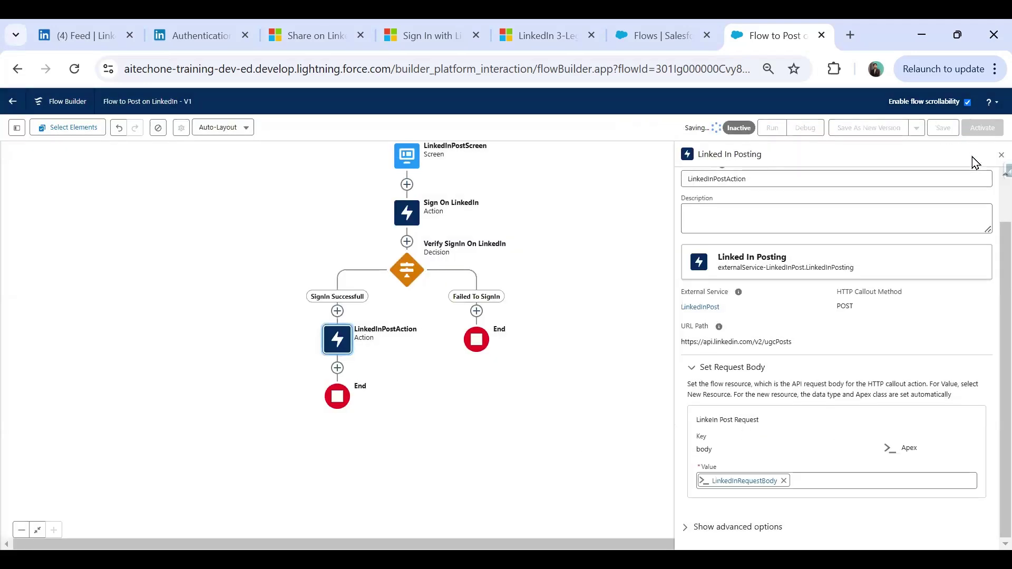
pyautogui.click(999, 156)
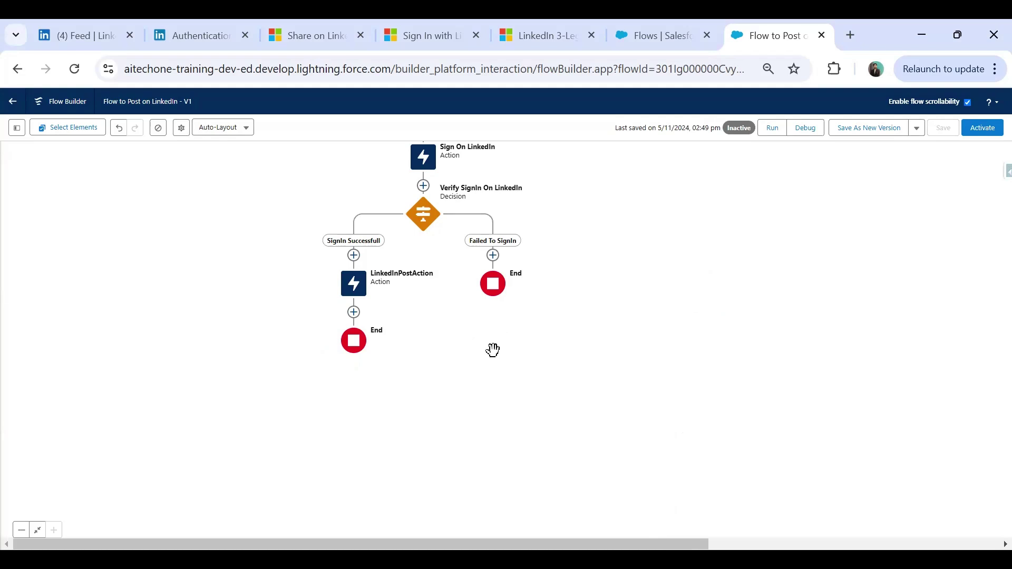
# Add a Decision element after LinkedInPostAction and label it Post Validation Decision Block
pyautogui.click(354, 312)
pyautogui.scroll(-3, 350, 448)
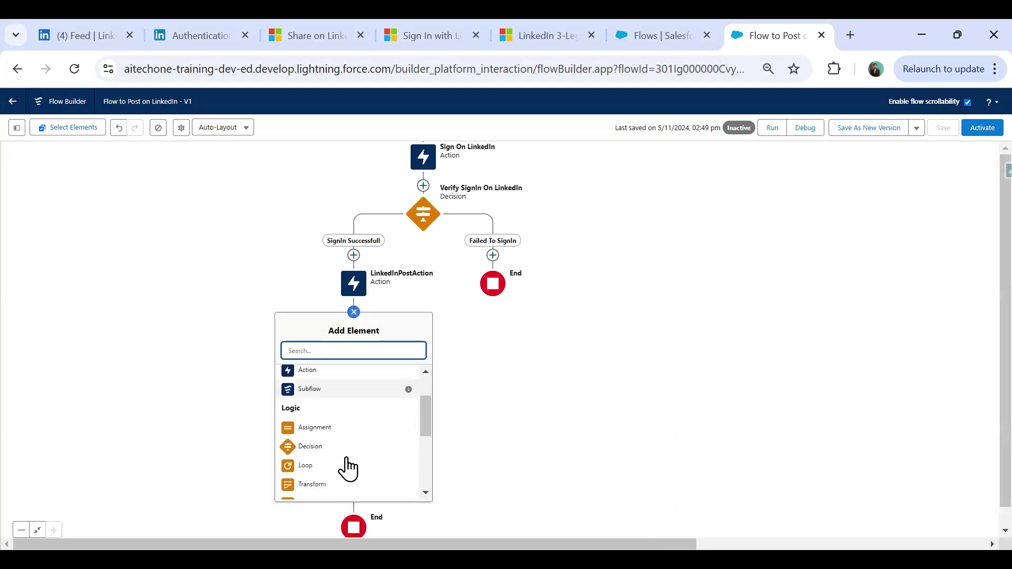
pyautogui.click(318, 427)
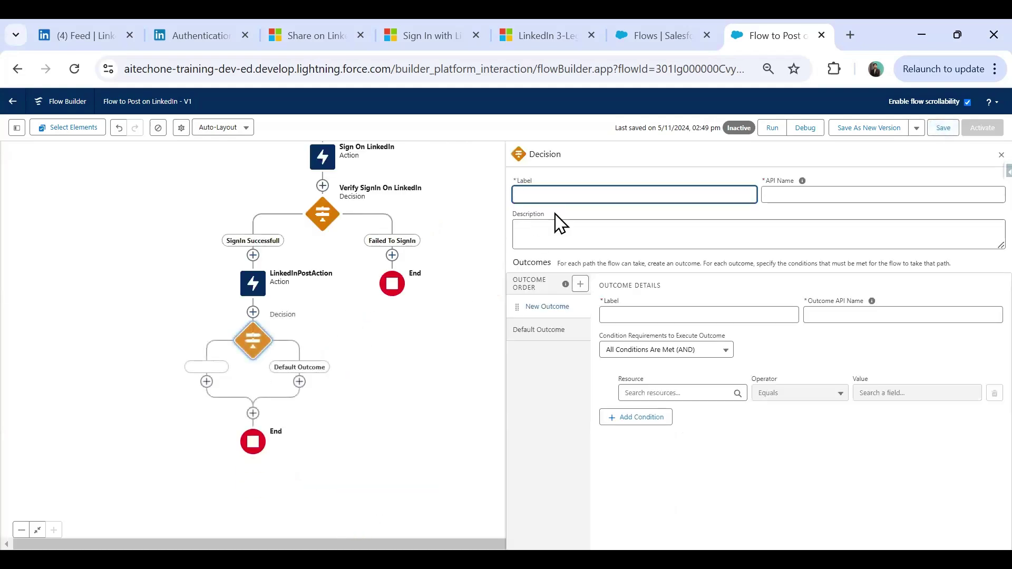
pyautogui.write('Post Valid')
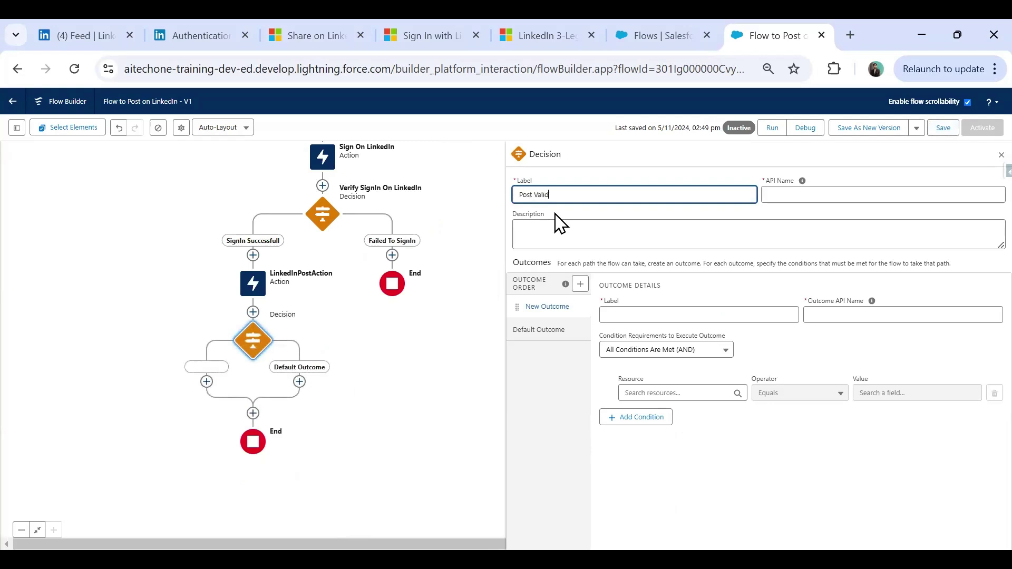
pyautogui.write('ation Decision Block')
pyautogui.press('Tab')
# Label the decision's new outcome "Post Connection Successfull"
pyautogui.click(636, 313)
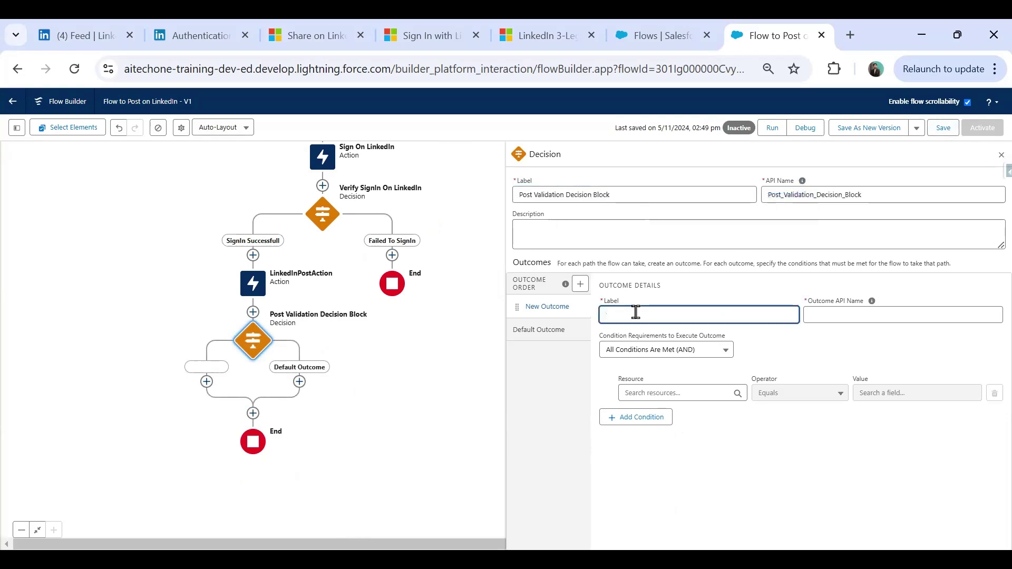
pyautogui.write('Post Connection Succes')
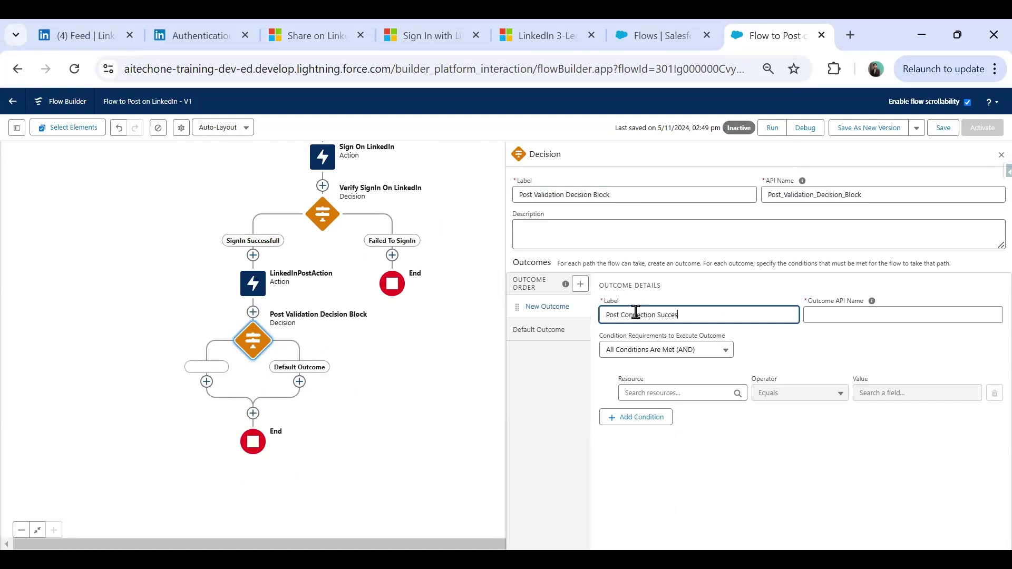
pyautogui.write('sfull')
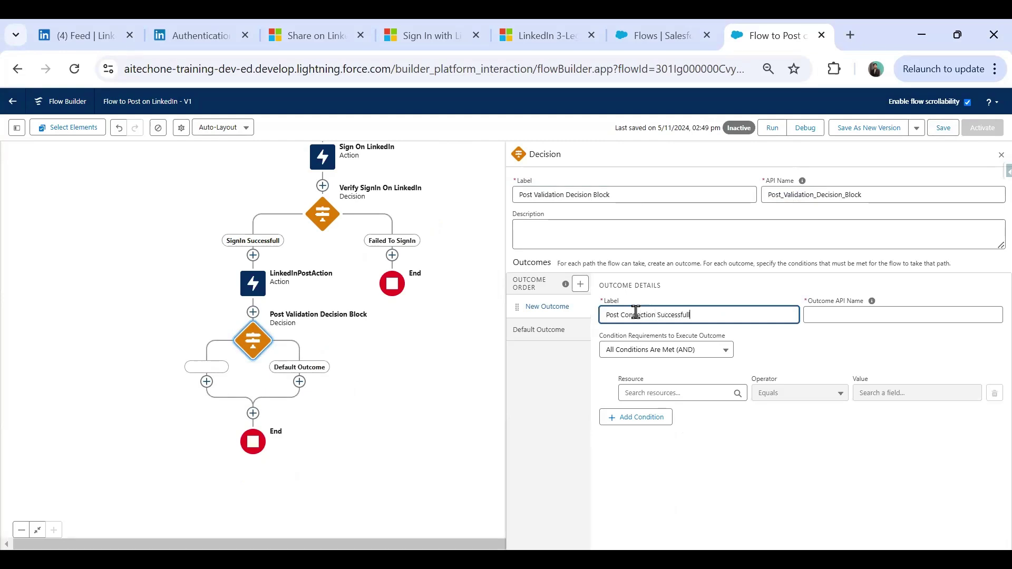
# Rename the decision's default outcome to "Post Connection Failed"
pyautogui.click(546, 339)
pyautogui.tripleClick(690, 311)
pyautogui.write('Po')
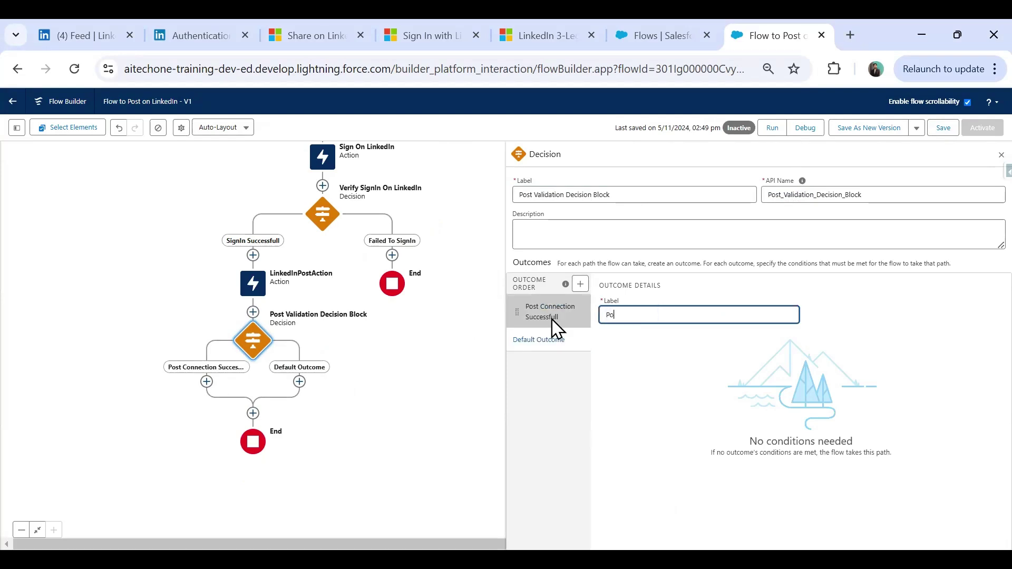
pyautogui.write('st Connection Fial')
pyautogui.press('BackSpace')
pyautogui.press('BackSpace')
pyautogui.write('ailed')
pyautogui.hotkey('ctrl', '-')
pyautogui.hotkey('ctrl', '-')
pyautogui.hotkey('ctrl', '+')
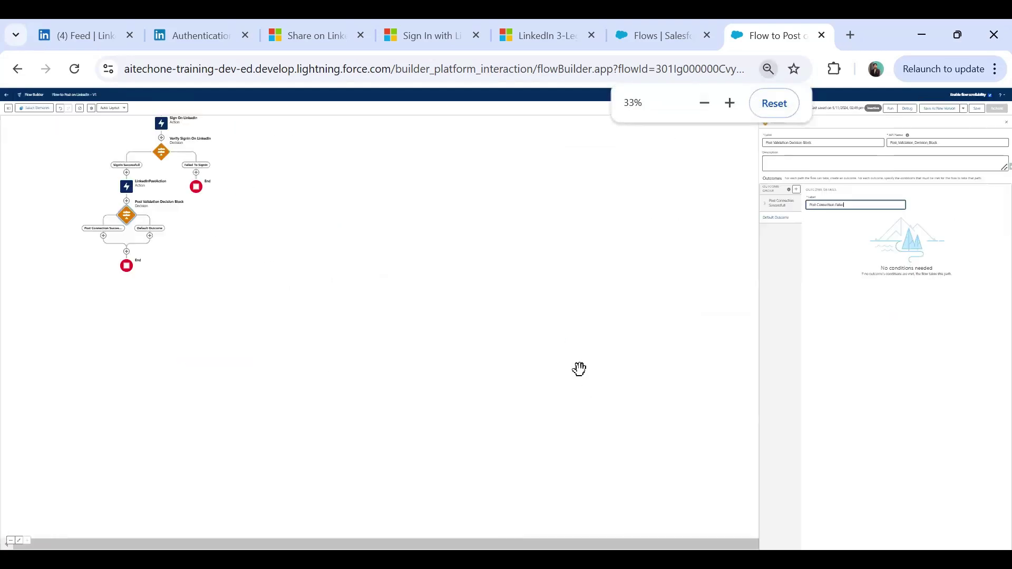
pyautogui.hotkey('ctrl', '+')
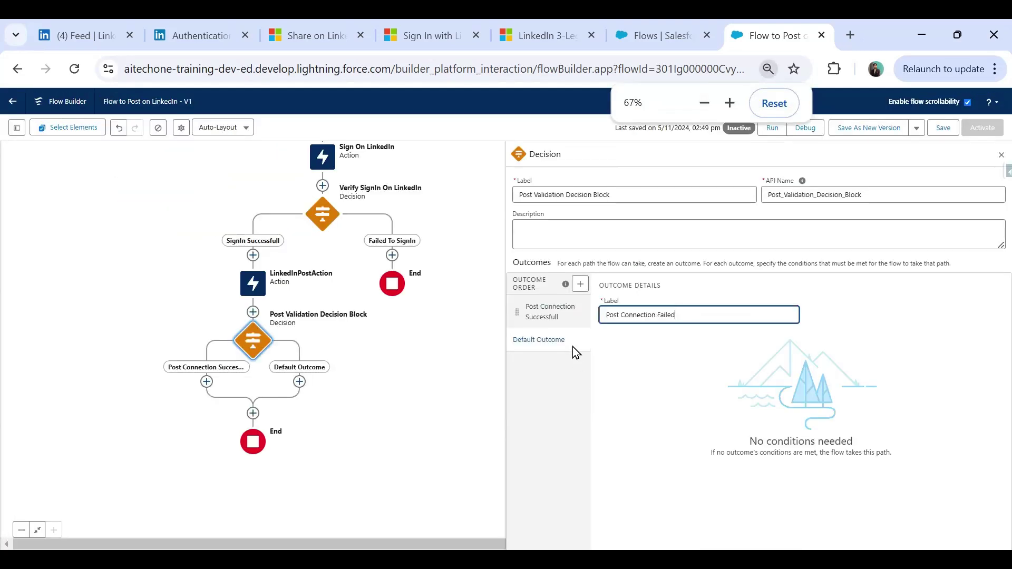
# Require the LinkedInPostAction Response Code to equal 201 for the Post Connection Successfull outcome, and save the flow
pyautogui.click(556, 315)
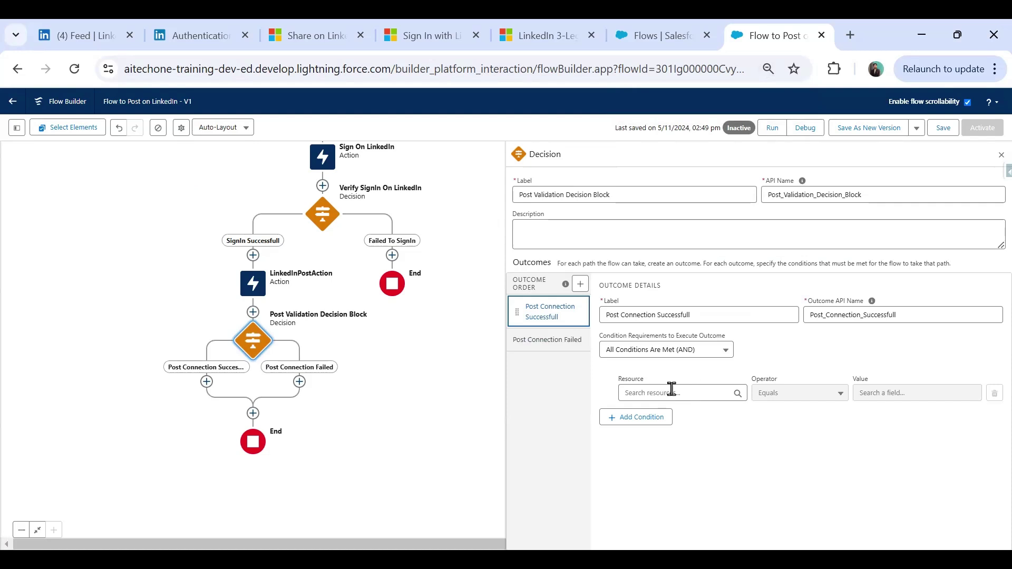
pyautogui.click(673, 391)
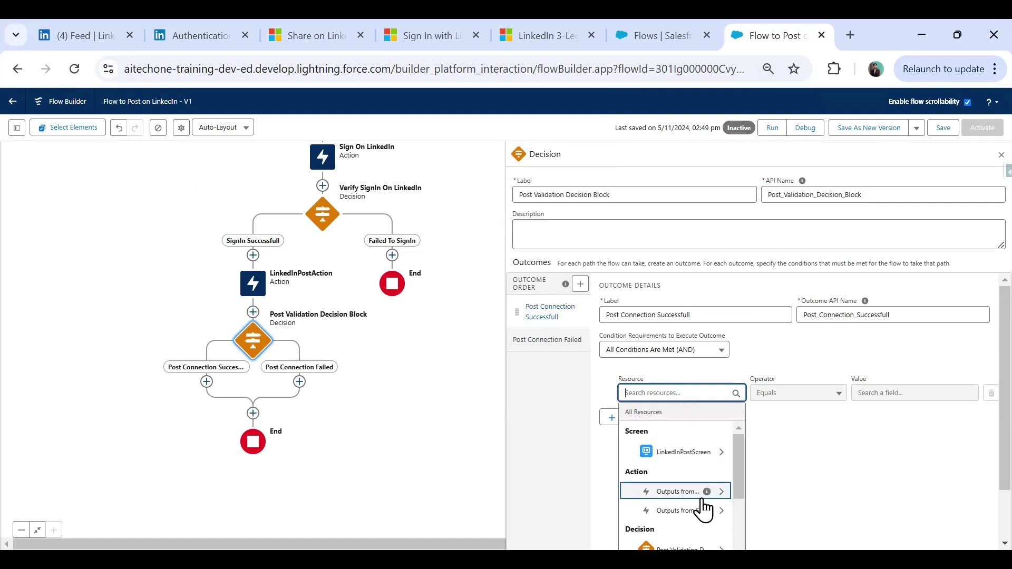
pyautogui.click(685, 493)
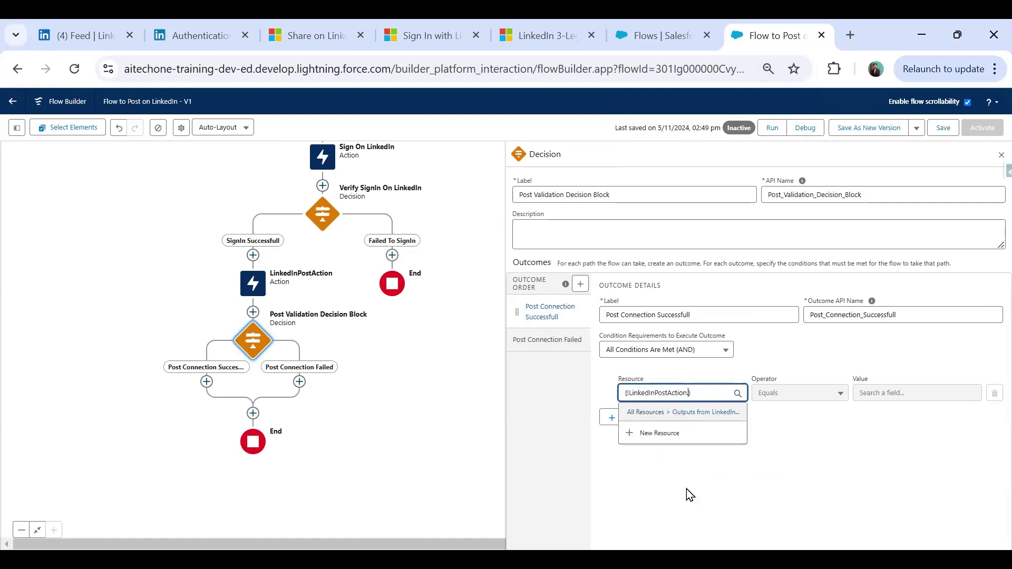
pyautogui.click(692, 470)
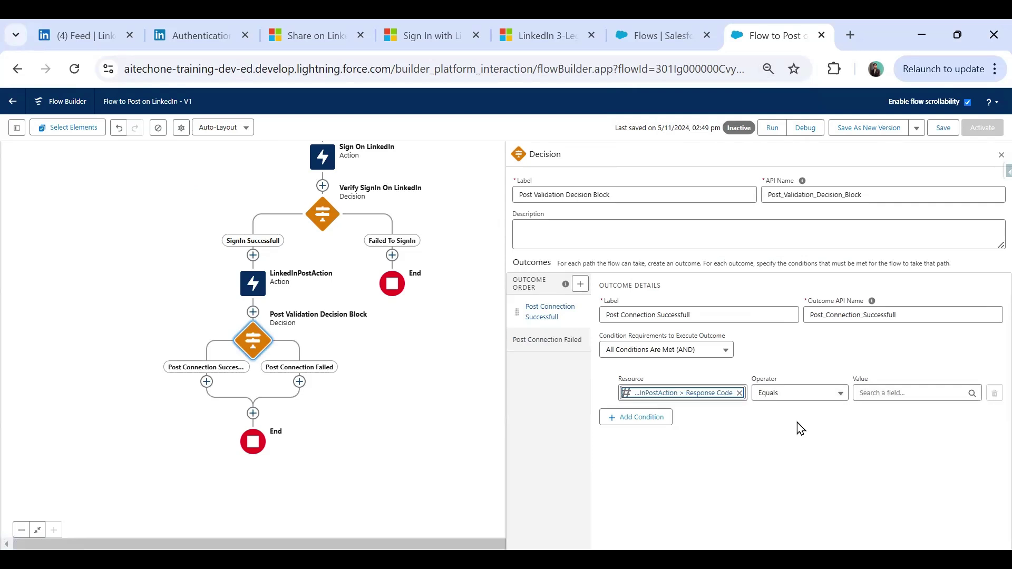
pyautogui.click(879, 394)
pyautogui.write('201')
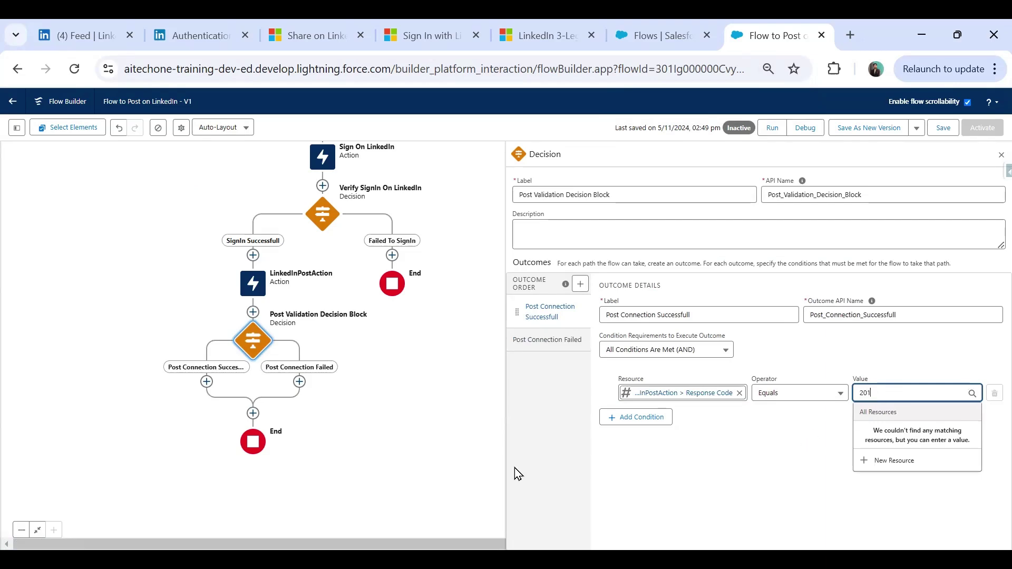
pyautogui.click(478, 448)
pyautogui.hotkey('ctrl', '-')
pyautogui.hotkey('ctrl', '+')
pyautogui.hotkey('ctrl', '+')
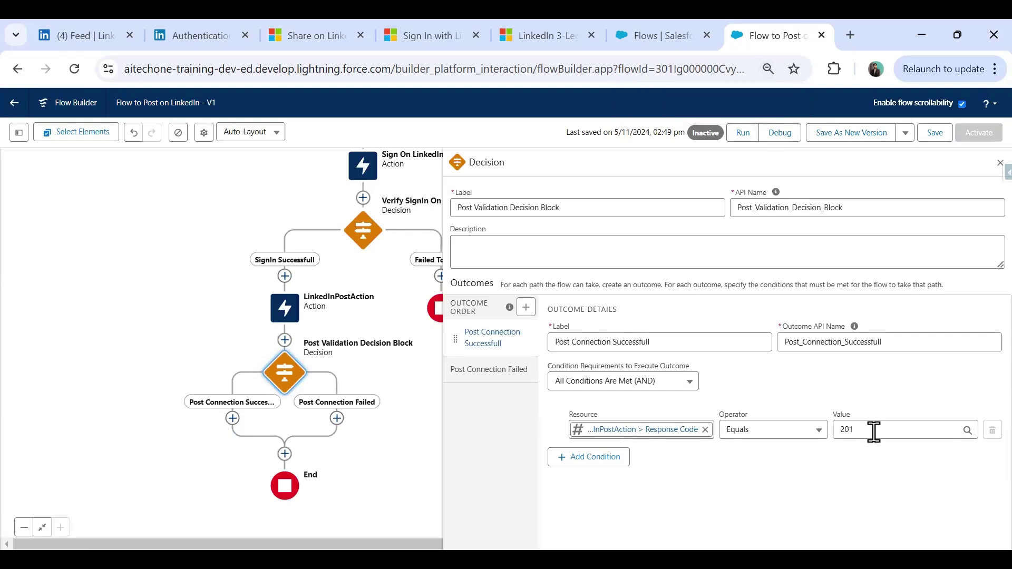
pyautogui.click(1000, 162)
pyautogui.click(934, 132)
# Add a Screen element on the Post Connection Successfull path and label it "Sucess Screen"
pyautogui.scroll(-3, 556, 295)
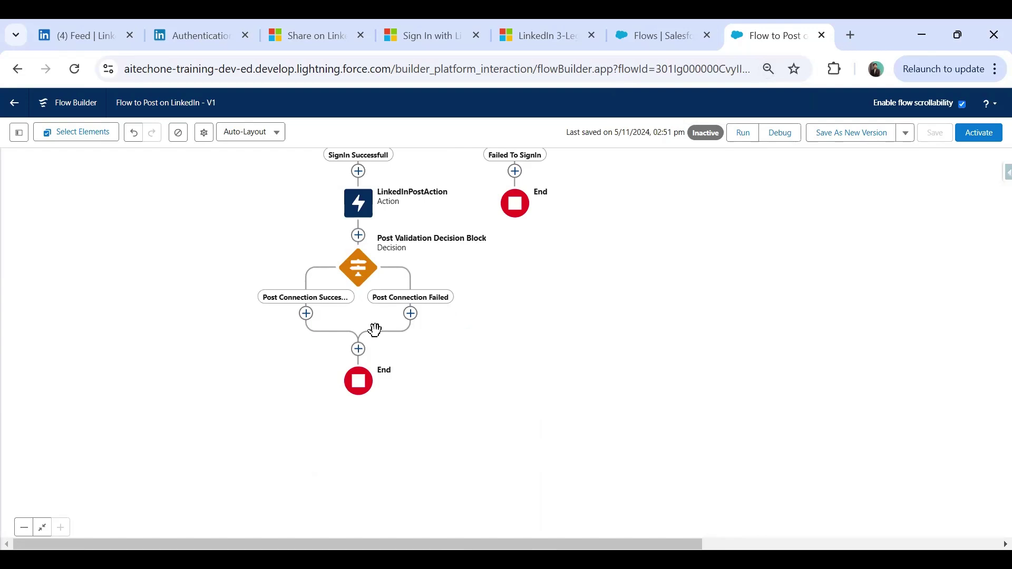
pyautogui.click(306, 315)
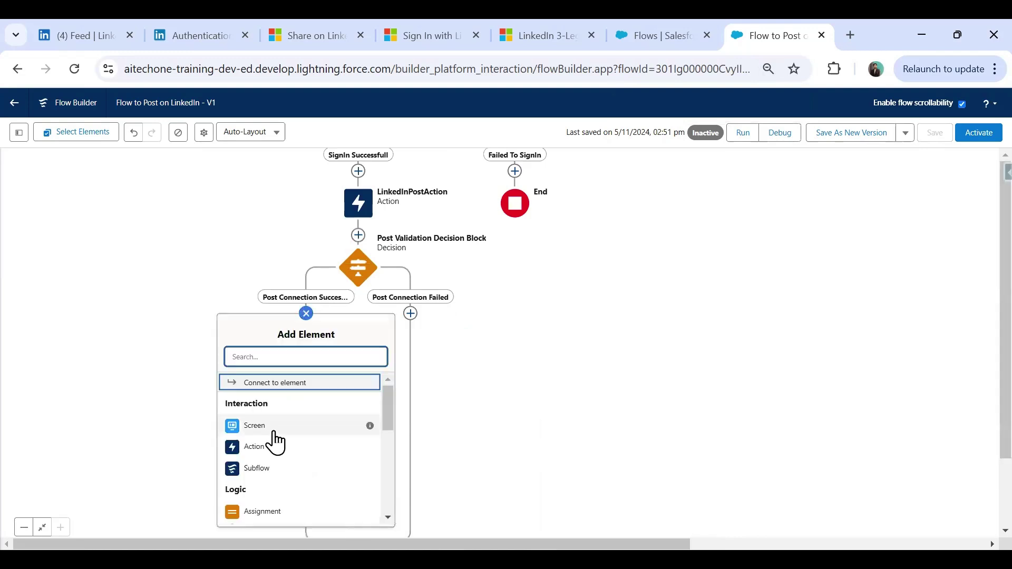
pyautogui.click(272, 431)
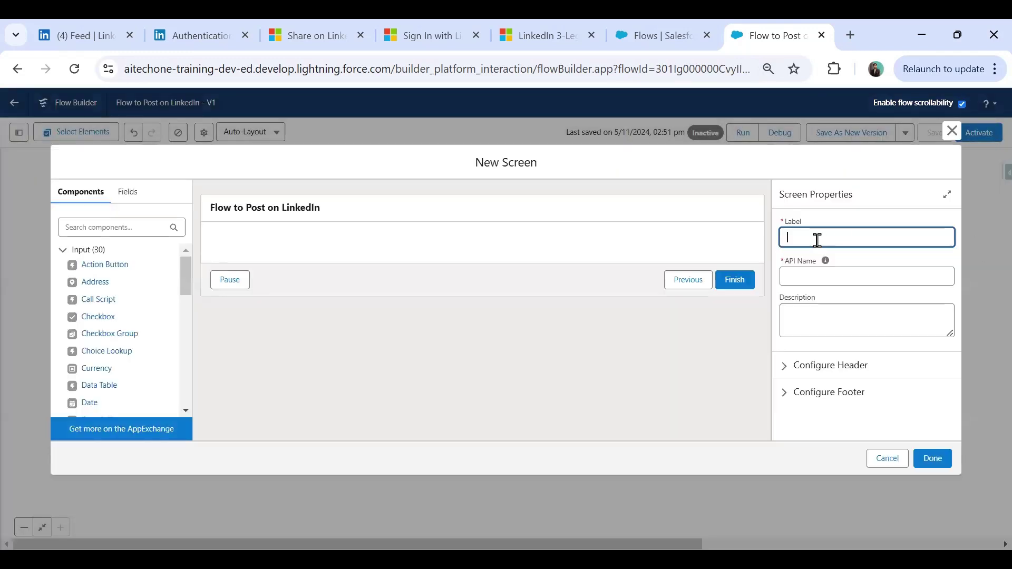
pyautogui.write('Sucess Screen')
pyautogui.click(829, 278)
# Hide the new screen's header and its Previous and Pause buttons
pyautogui.click(792, 366)
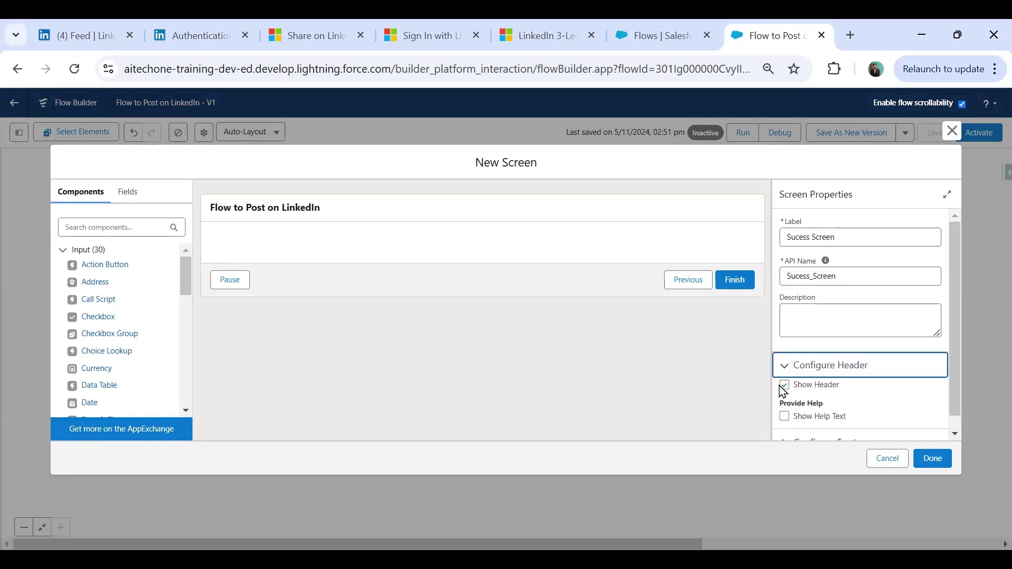
pyautogui.click(791, 387)
pyautogui.scroll(-1, 956, 379)
pyautogui.click(785, 429)
pyautogui.scroll(-3, 807, 353)
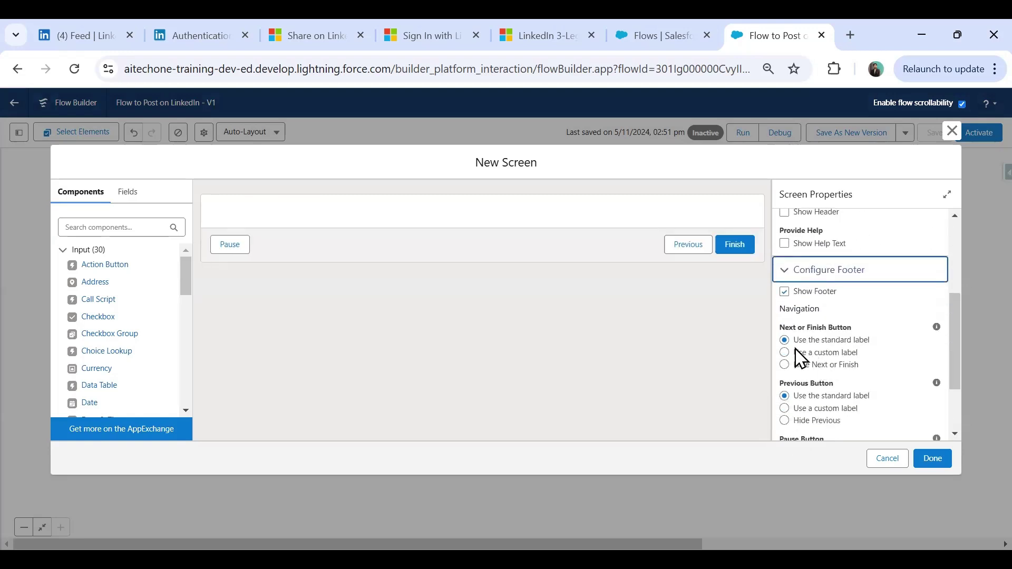
pyautogui.click(784, 420)
pyautogui.scroll(-2, 832, 371)
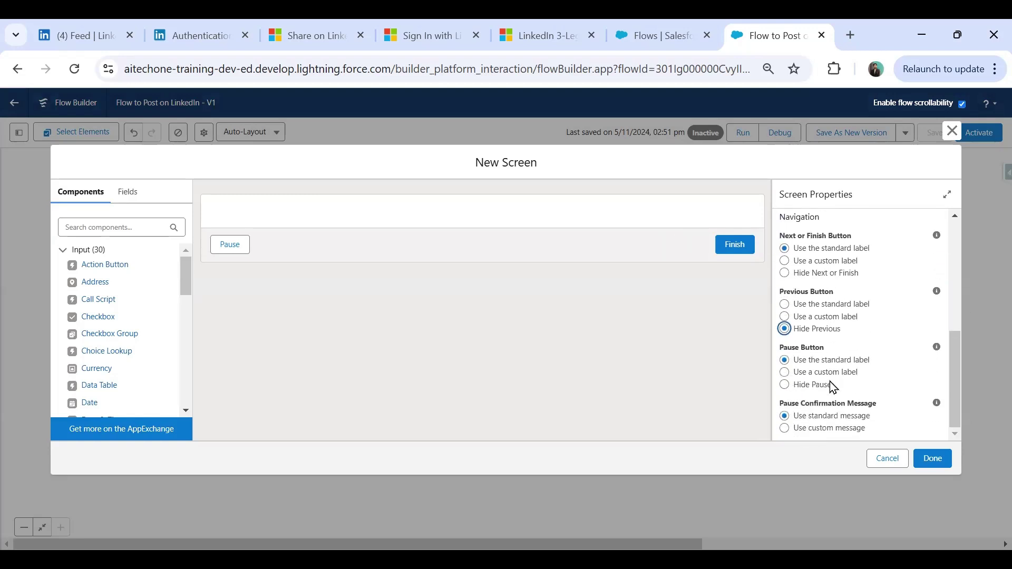
pyautogui.click(784, 384)
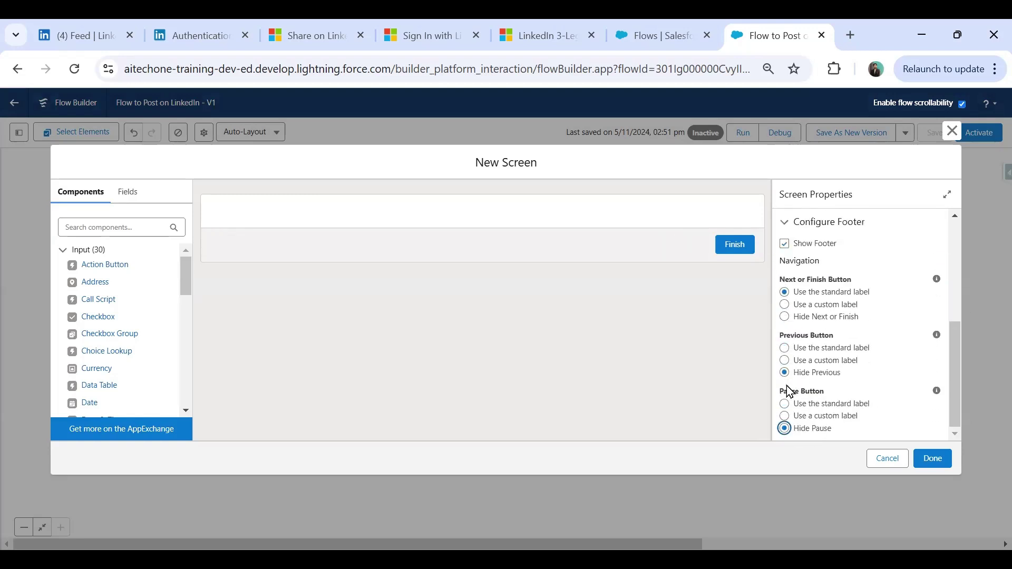
# Add a Display Text component named SuccessMessage to the screen with the text "Post On LinkedIn Successfull"
pyautogui.click(98, 227)
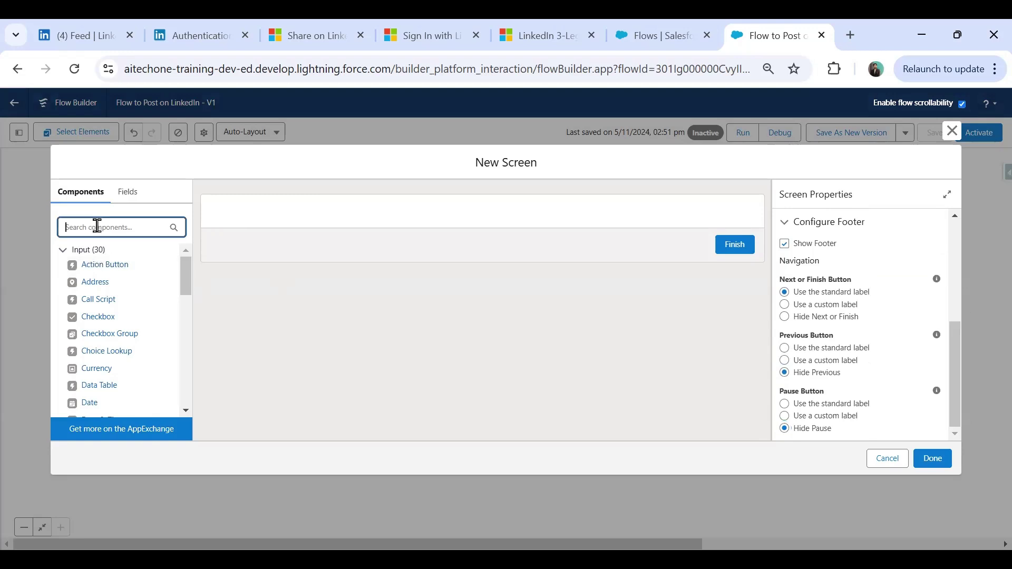
pyautogui.write('dis')
pyautogui.click(102, 264)
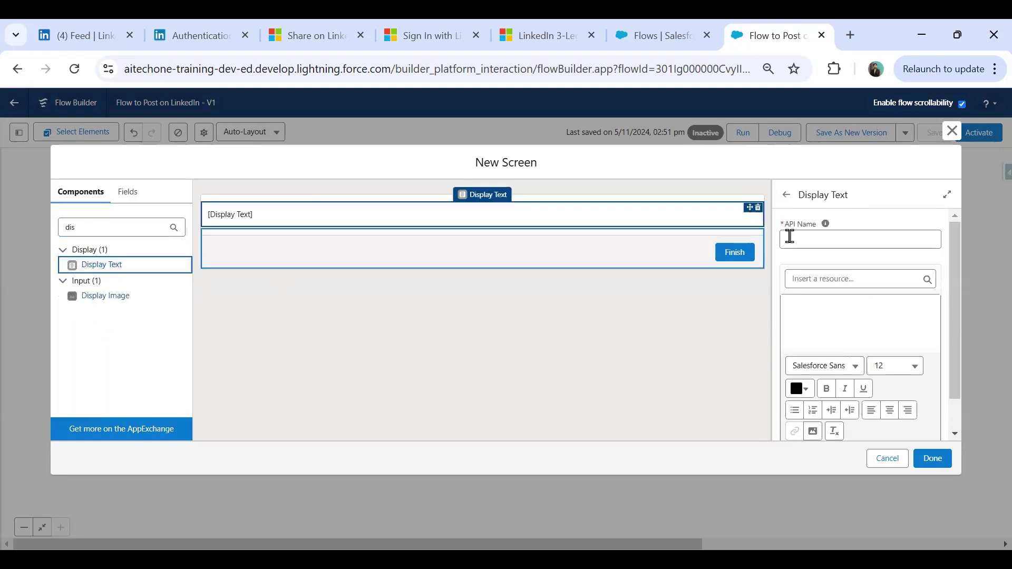
pyautogui.click(843, 238)
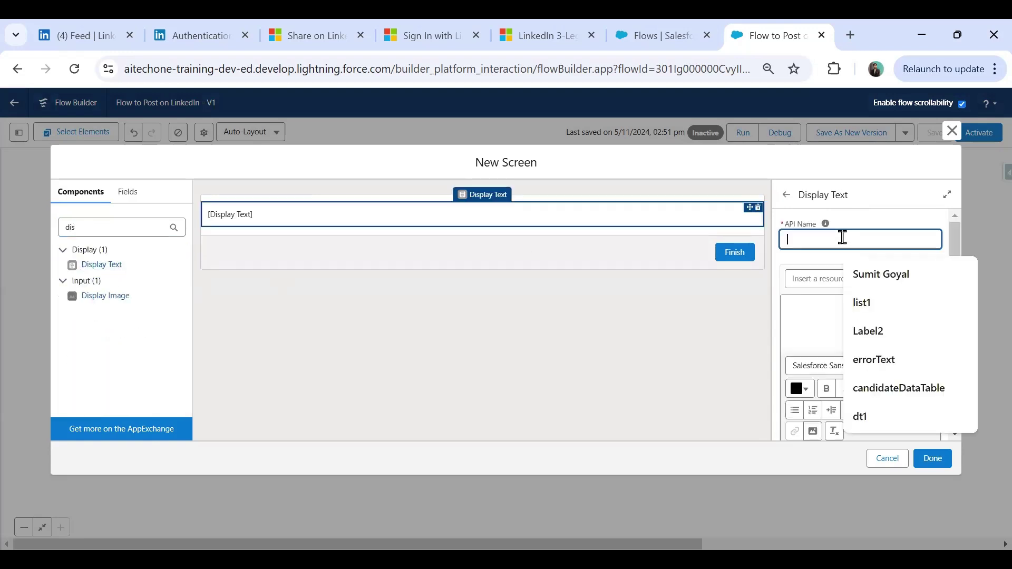
pyautogui.write('SuccessMessage')
pyautogui.click(869, 327)
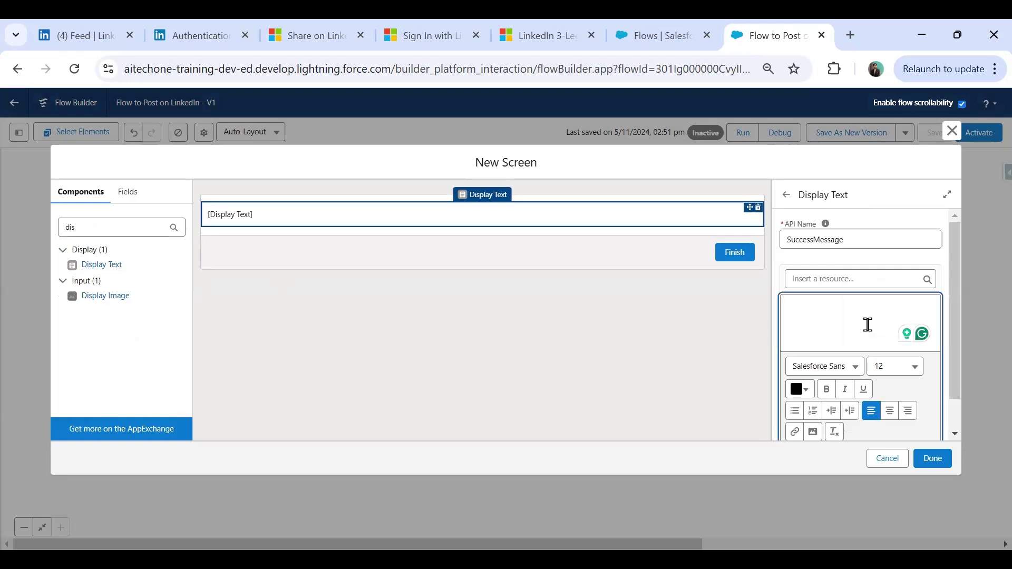
pyautogui.write('Po')
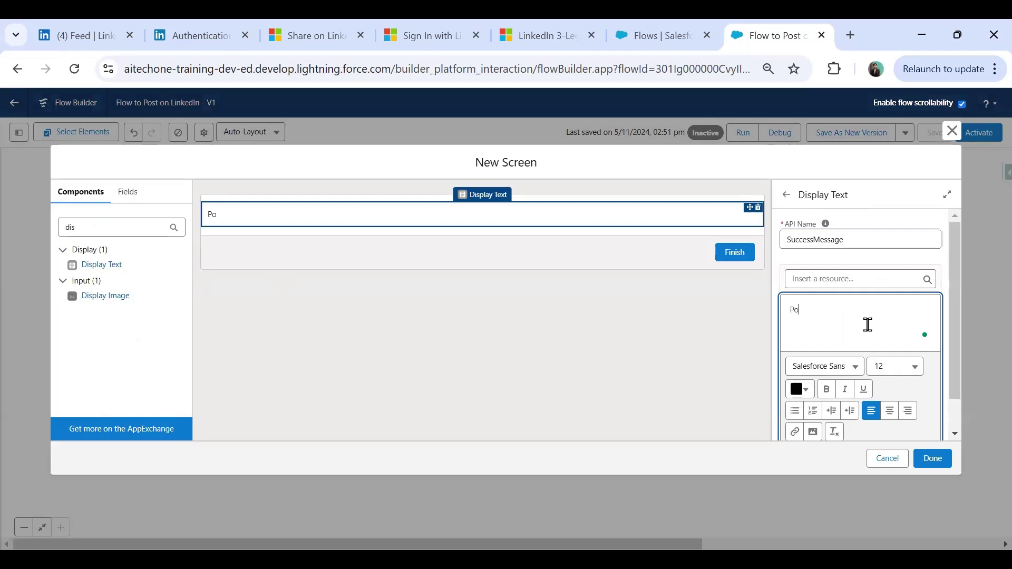
pyautogui.write('st On LinkedIn Successfull')
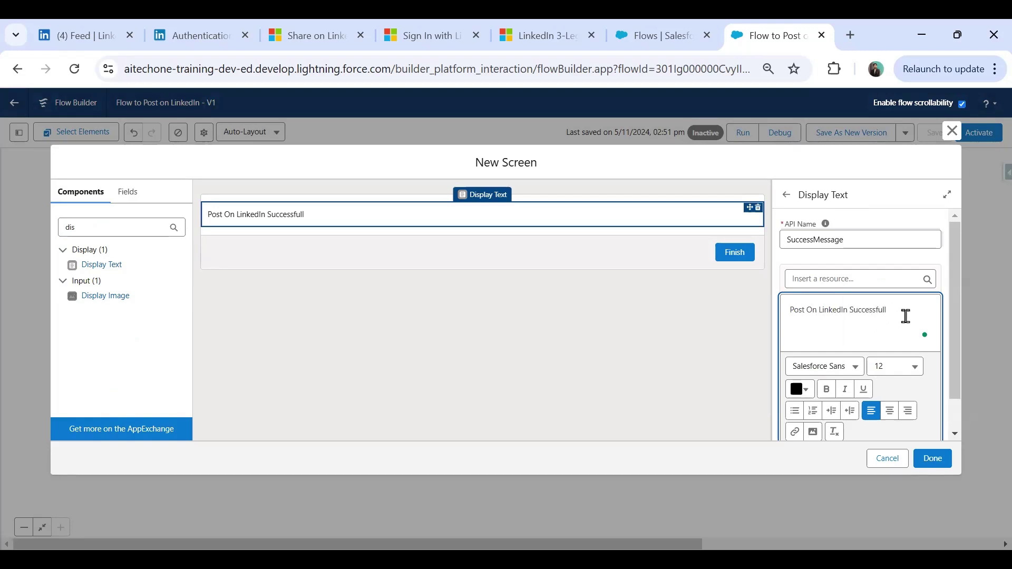
# Set the success message's font size to 28 and finish the screen
pyautogui.moveTo(905, 315); pyautogui.dragTo(775, 327)
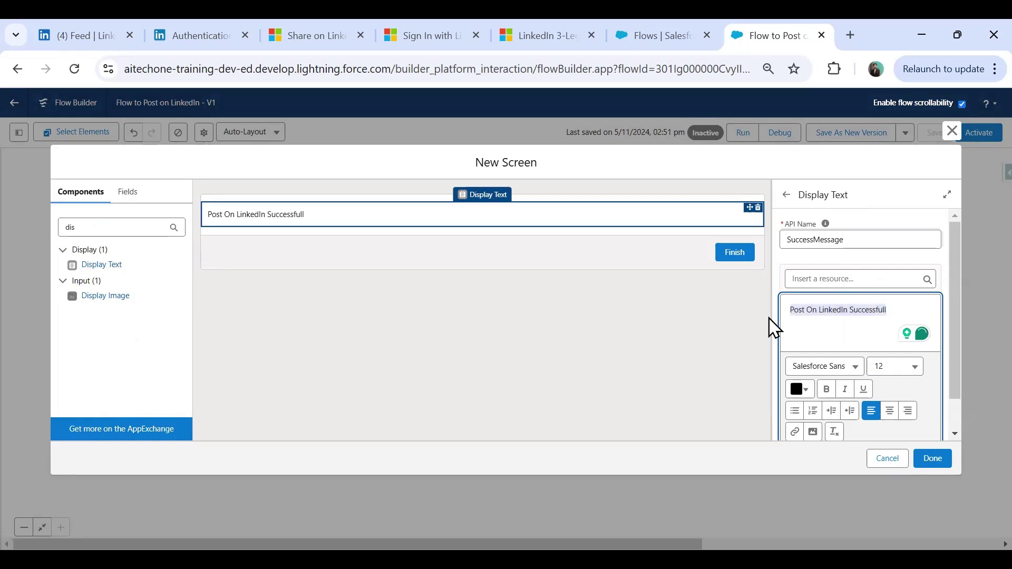
pyautogui.click(917, 369)
pyautogui.scroll(-3, 865, 477)
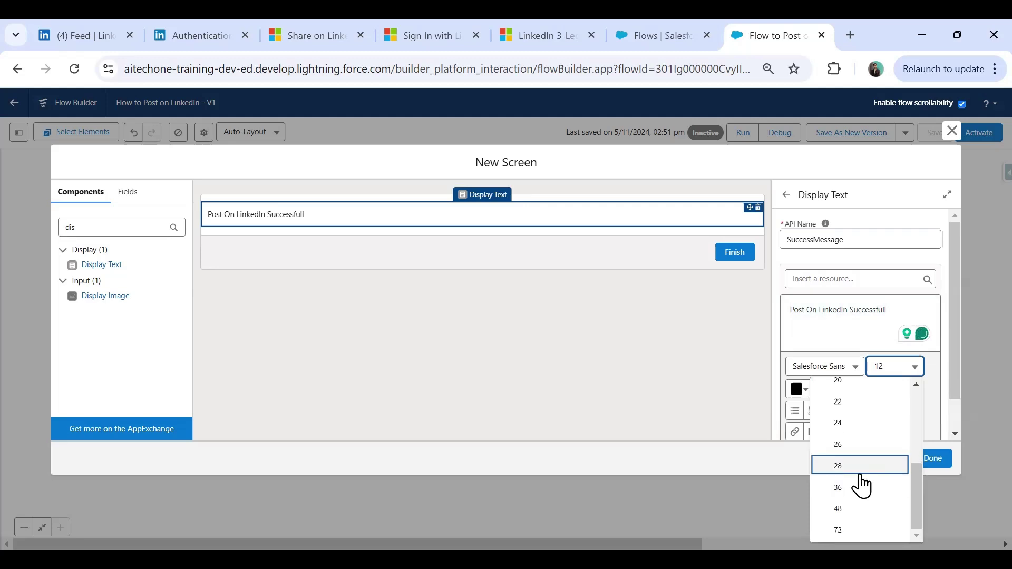
pyautogui.click(860, 474)
pyautogui.click(933, 458)
# Reopen Sucess Screen to check the SuccessMessage display text and its formatting, and close the screen editor
pyautogui.click(266, 348)
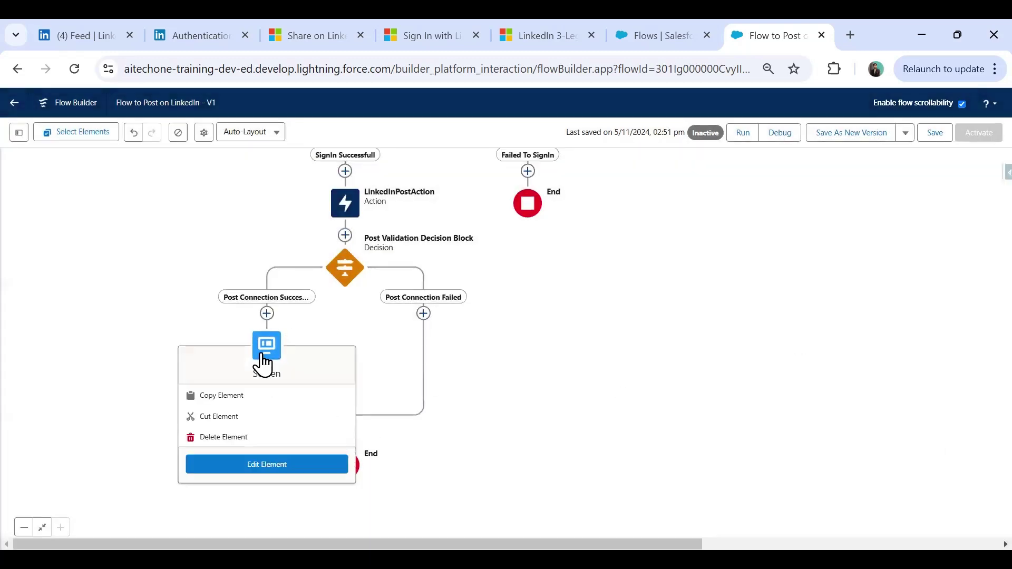
pyautogui.click(264, 353)
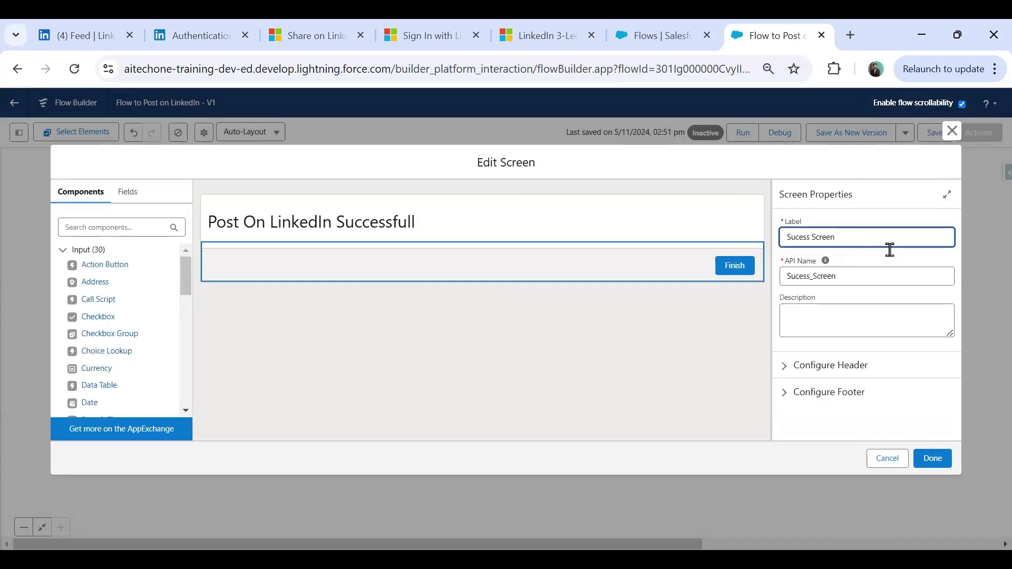
pyautogui.click(469, 229)
pyautogui.click(847, 345)
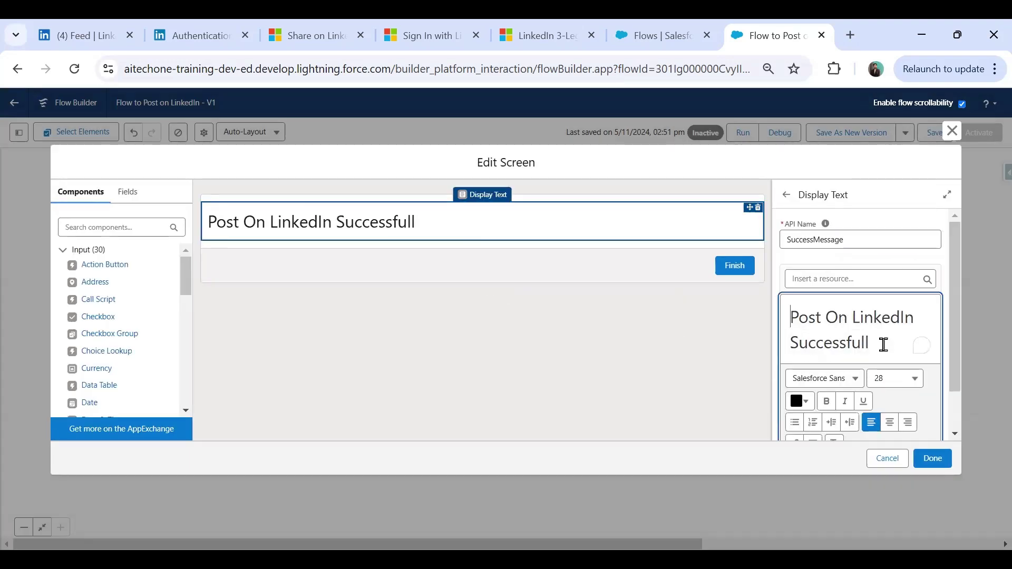
pyautogui.moveTo(878, 342); pyautogui.dragTo(799, 317)
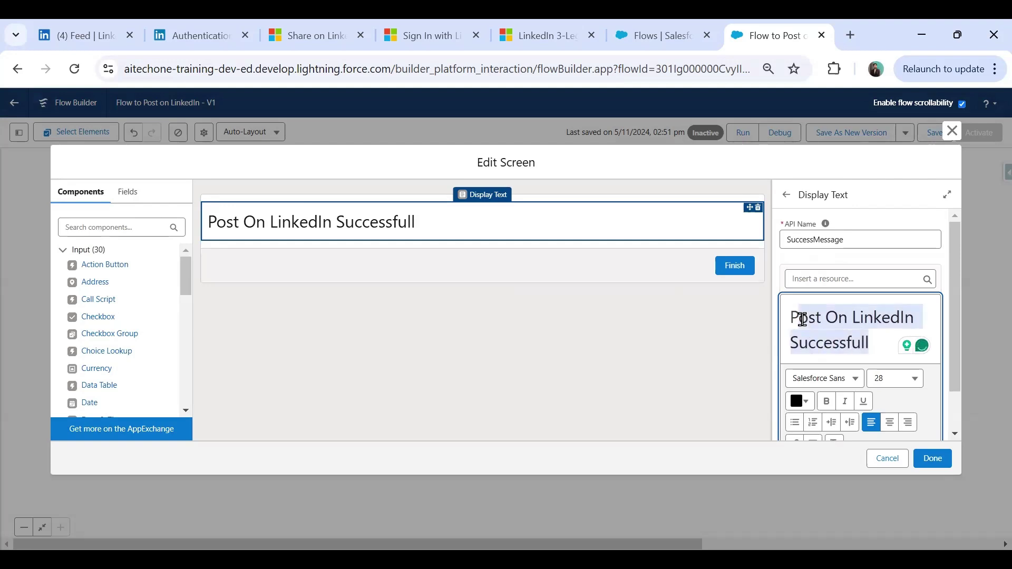
pyautogui.click(932, 459)
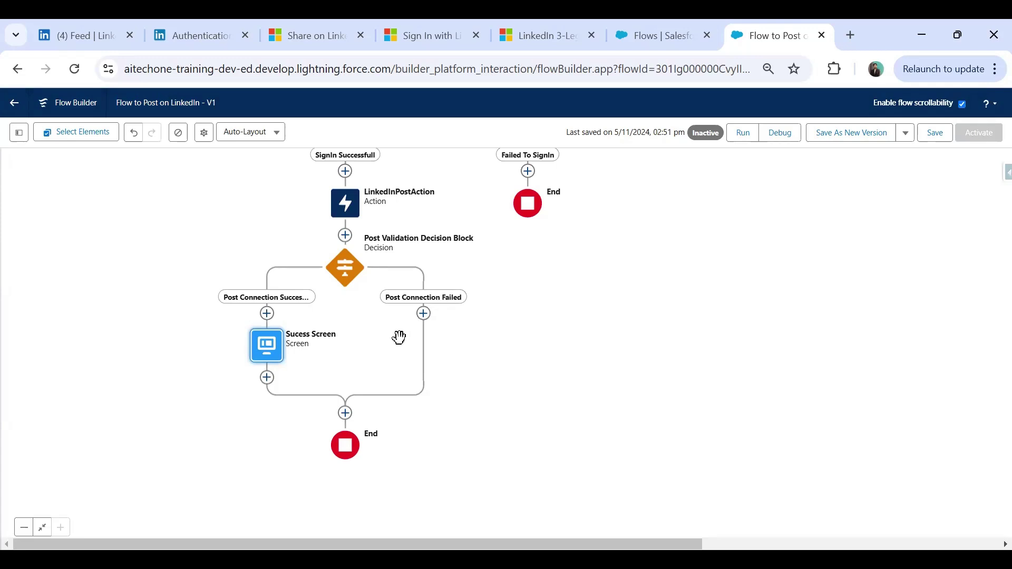
# Add a fault path to the Sign On LinkedIn action and place a new screen labelled FaultScreen on it
pyautogui.scroll(5, 399, 337)
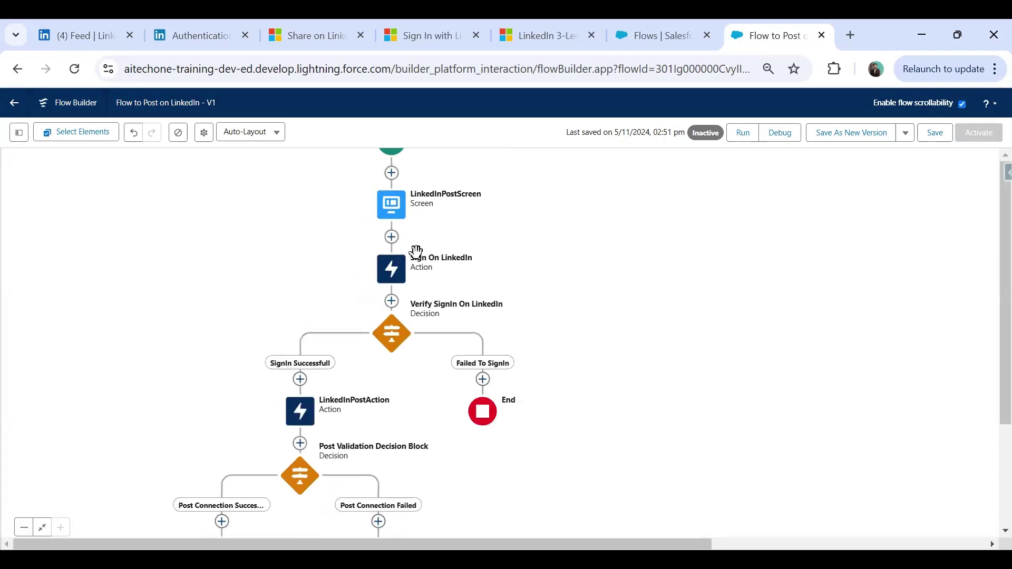
pyautogui.scroll(-1, 495, 364)
pyautogui.hscroll(1, 495, 363)
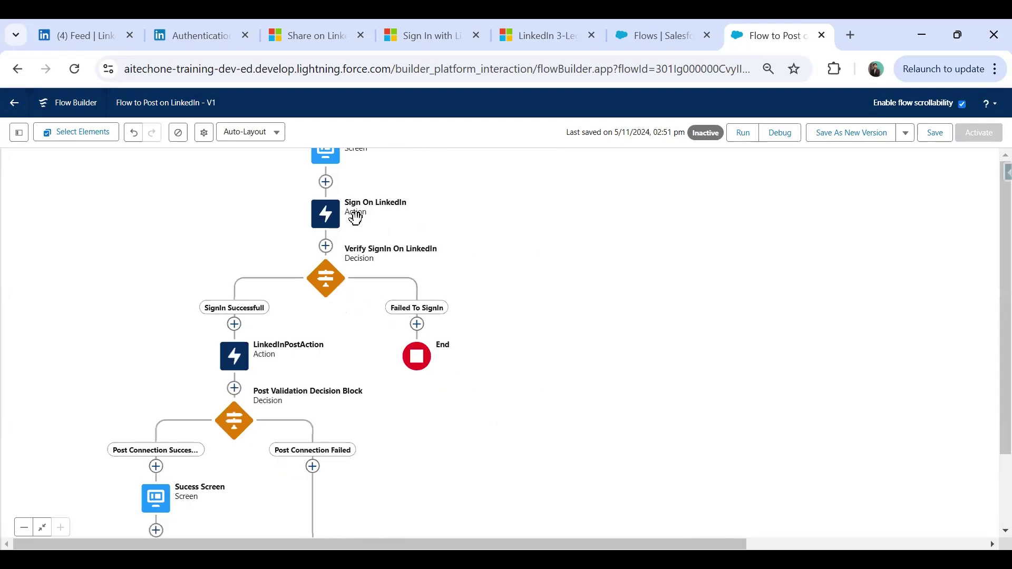
pyautogui.click(325, 214)
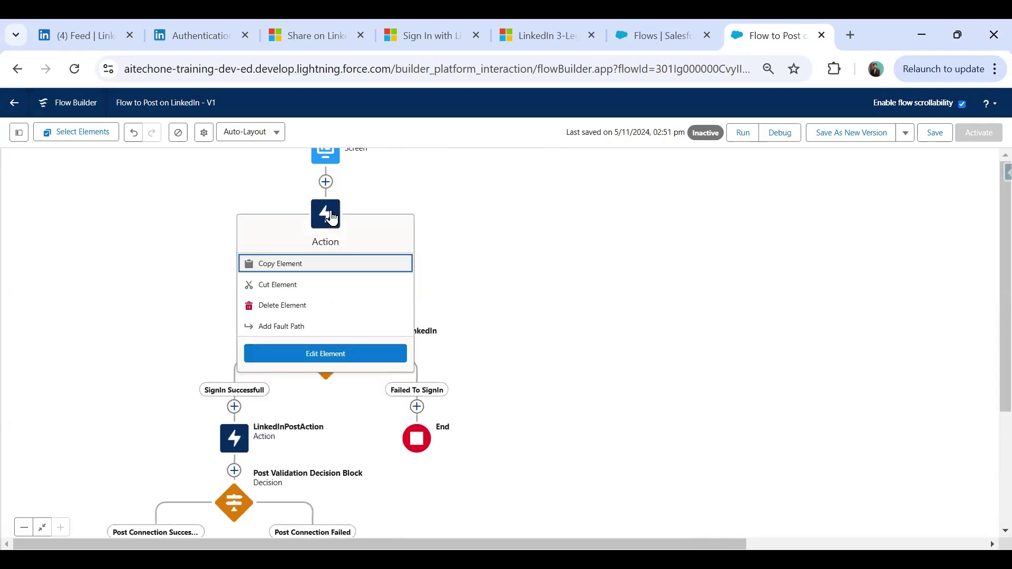
pyautogui.click(304, 327)
pyautogui.click(574, 248)
pyautogui.click(529, 361)
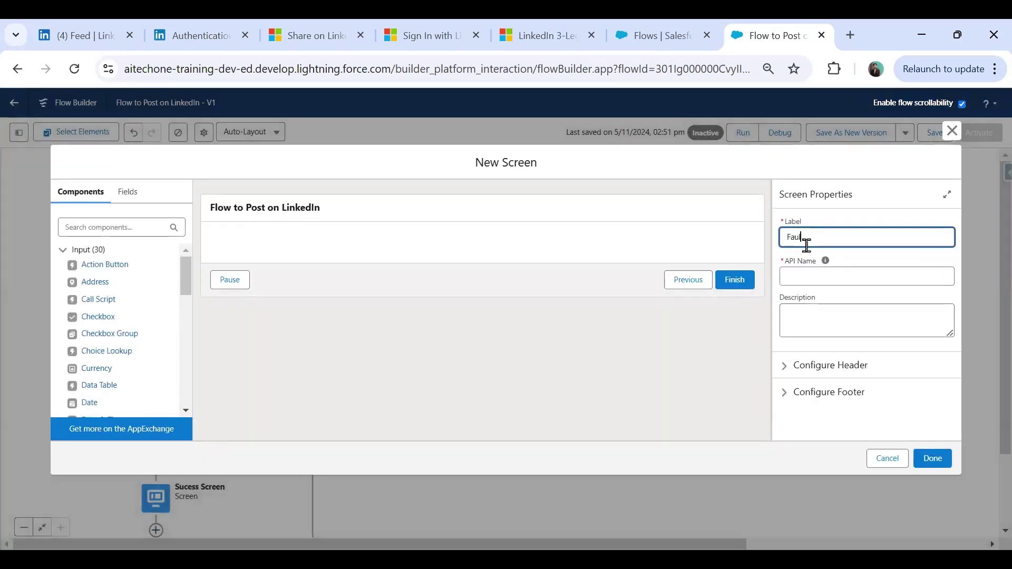
pyautogui.write('FaultScreen')
pyautogui.press('Tab')
# Hide the header and the Pause and Previous buttons on FaultScreen
pyautogui.click(789, 369)
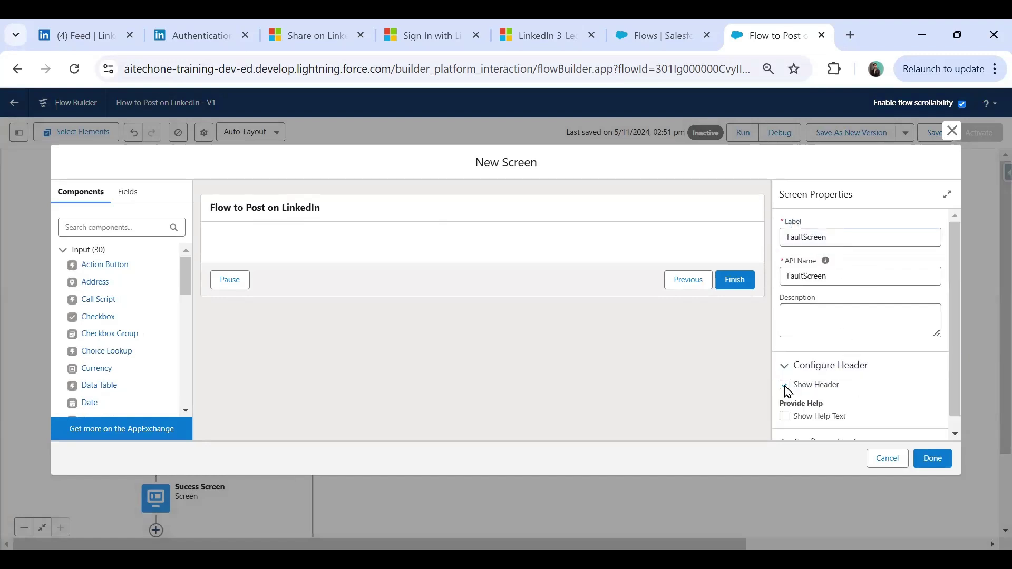
pyautogui.moveTo(950, 333); pyautogui.dragTo(789, 432)
pyautogui.click(789, 428)
pyautogui.scroll(-5, 846, 345)
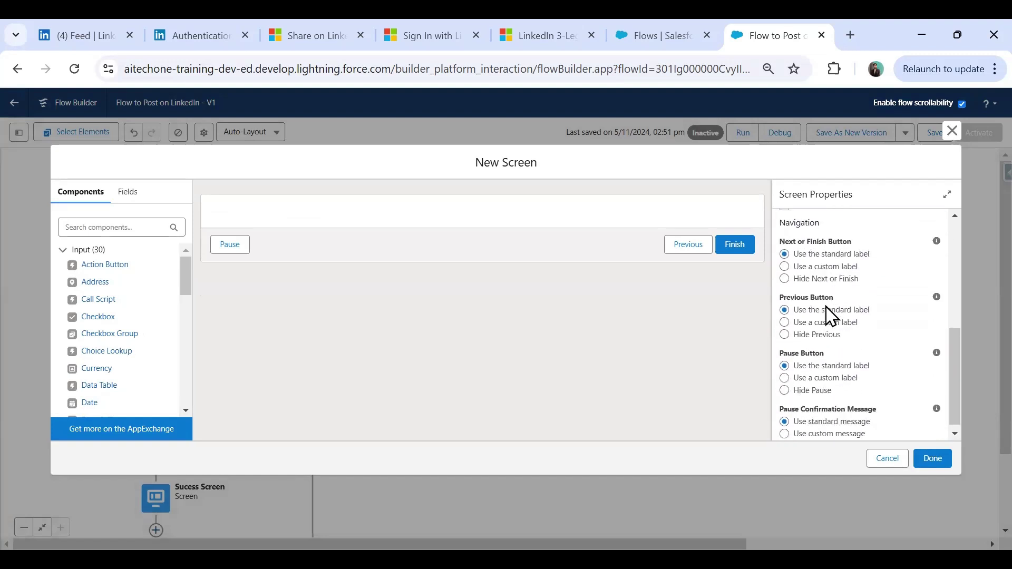
pyautogui.click(785, 385)
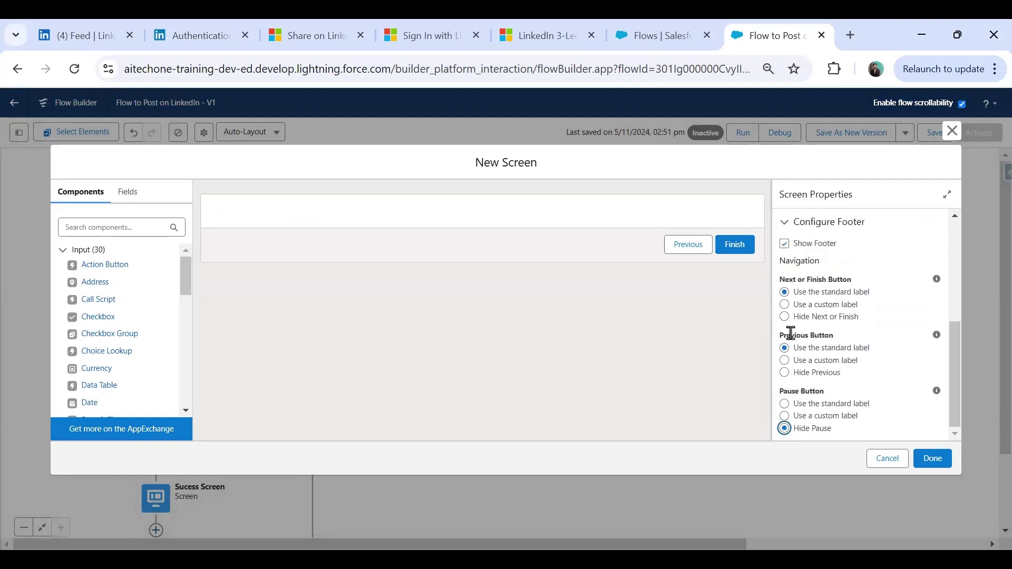
pyautogui.click(785, 373)
# Add a Display Text component with the API name ErrorText to FaultScreen
pyautogui.moveTo(185, 275); pyautogui.dragTo(178, 391)
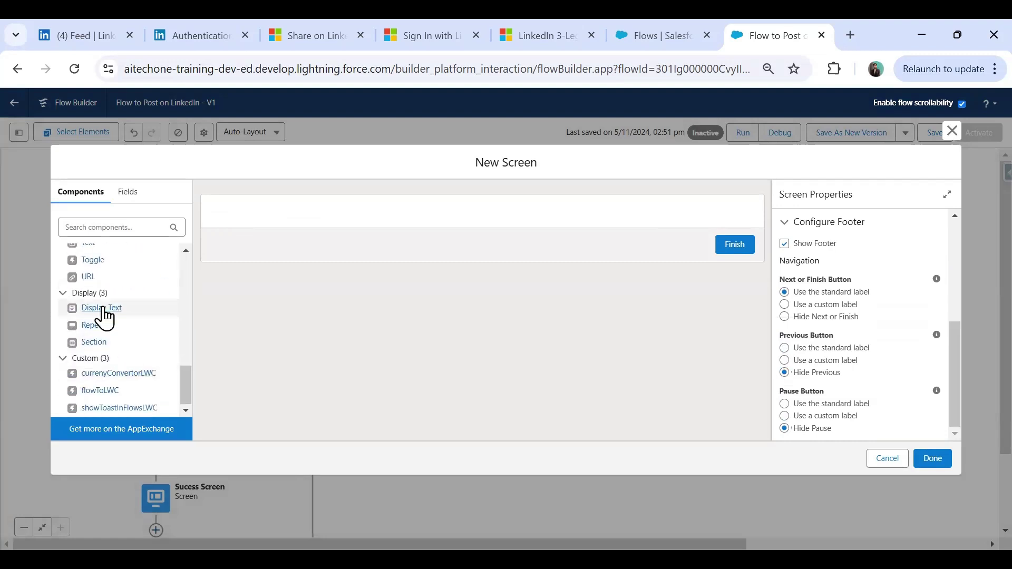
pyautogui.click(102, 311)
pyautogui.click(864, 244)
pyautogui.write('ErrorText')
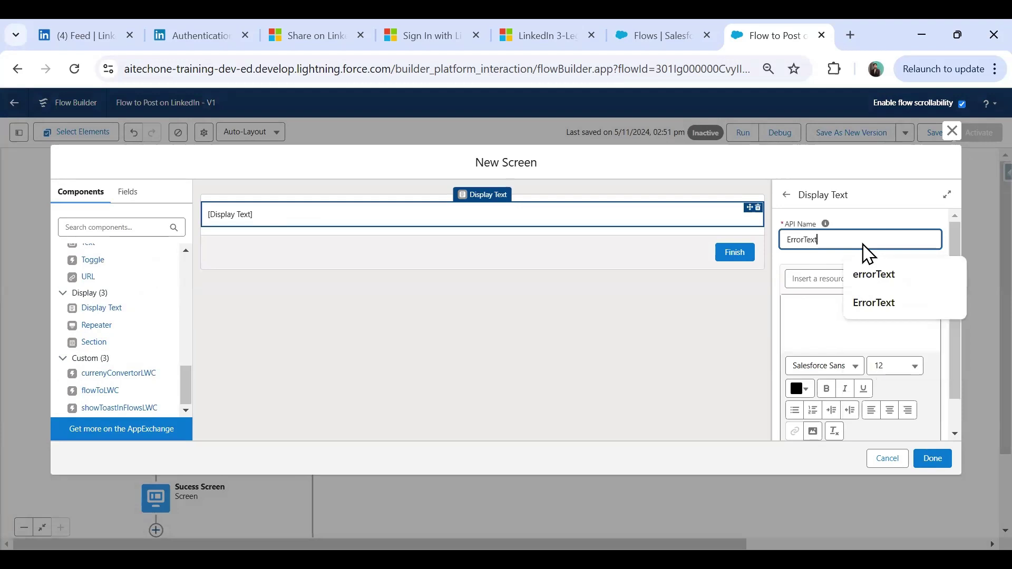
pyautogui.click(838, 274)
# Insert the {!$Flow.FaultMessage} resource as the content of the ErrorText component
pyautogui.click(820, 319)
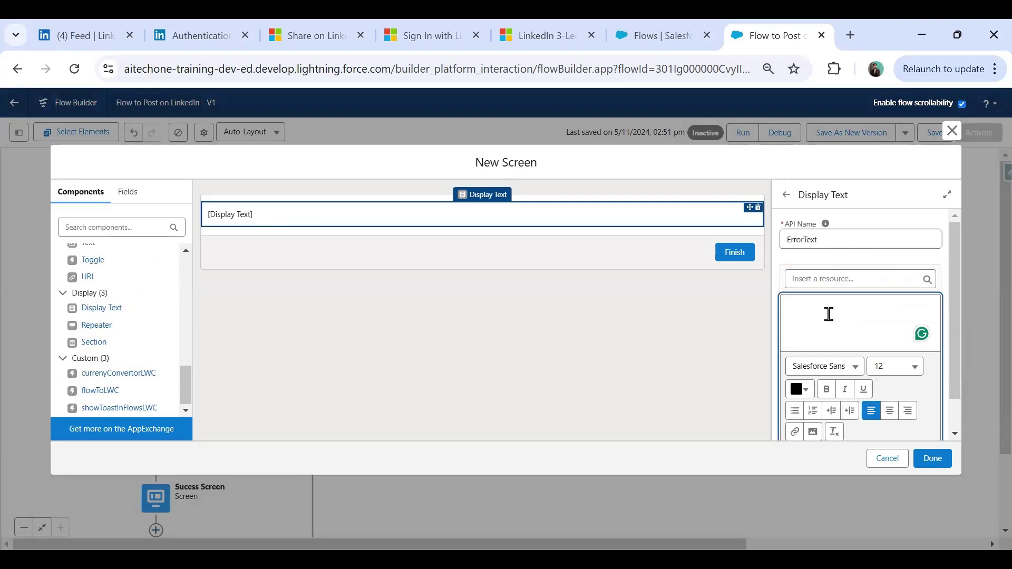
pyautogui.scroll(-1, 964, 305)
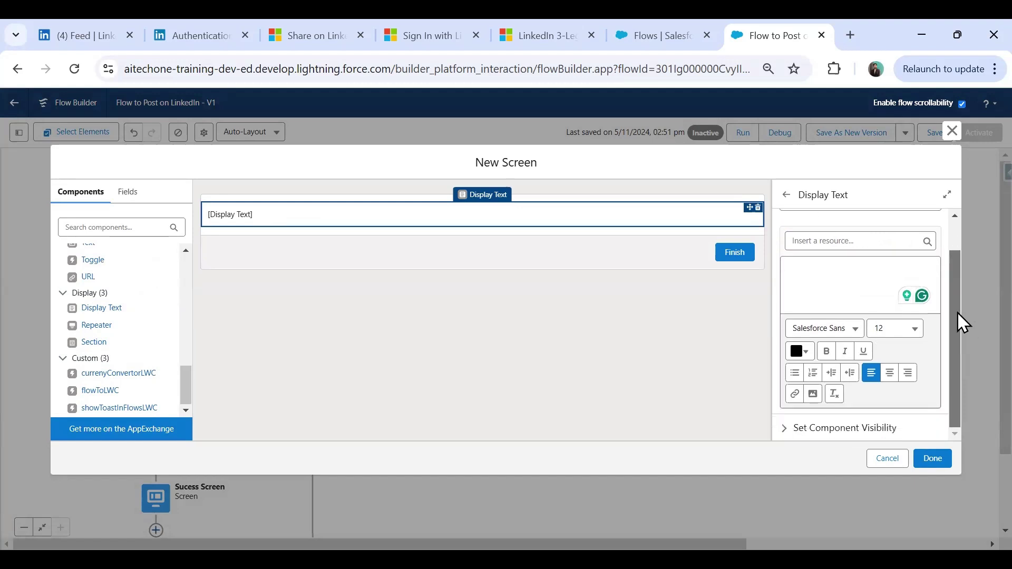
pyautogui.click(805, 255)
pyautogui.moveTo(929, 319); pyautogui.dragTo(927, 436)
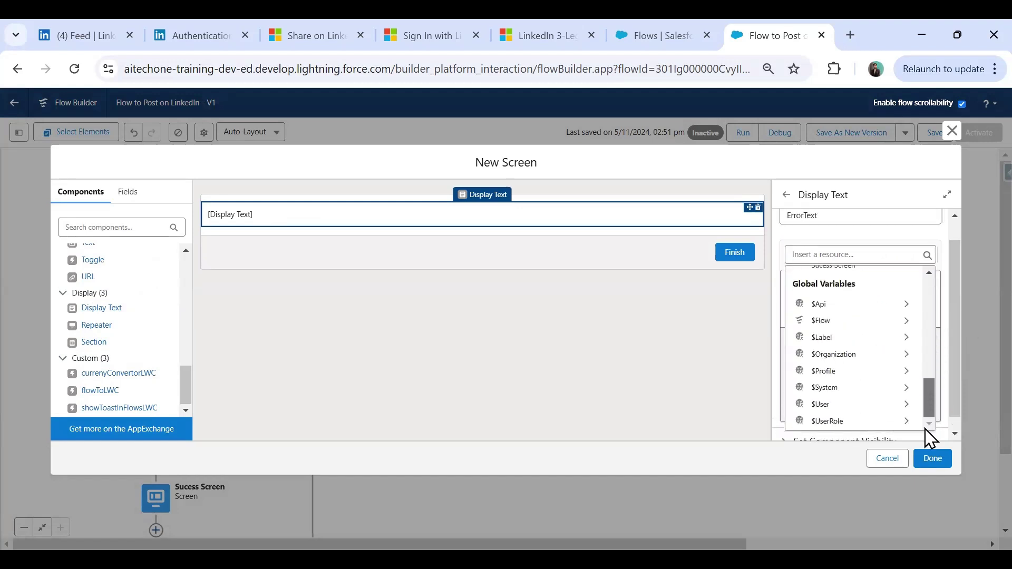
pyautogui.click(846, 321)
pyautogui.click(845, 336)
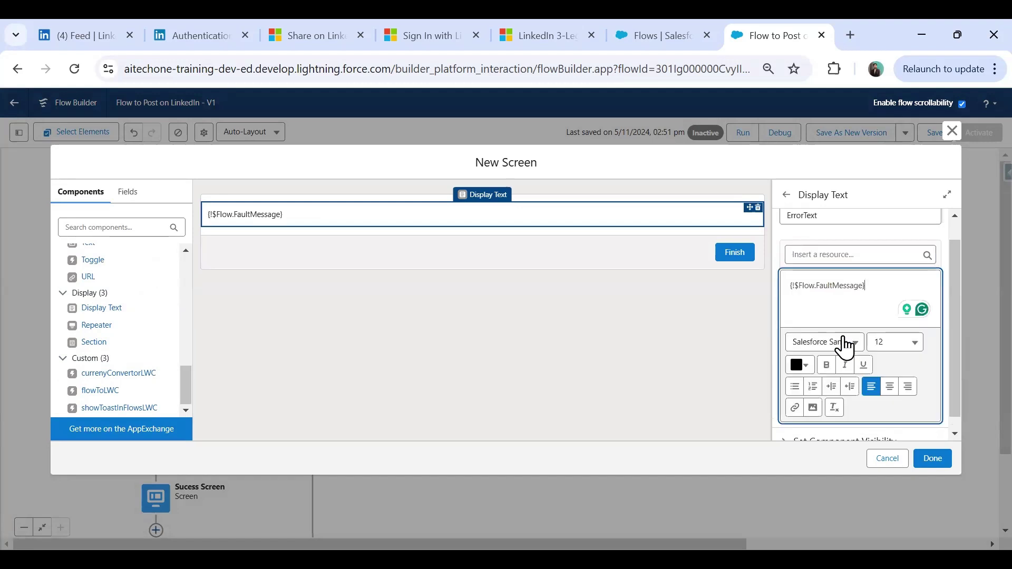
# Format the fault message text in red at font size 20 and finish the screen
pyautogui.moveTo(883, 289); pyautogui.dragTo(786, 284)
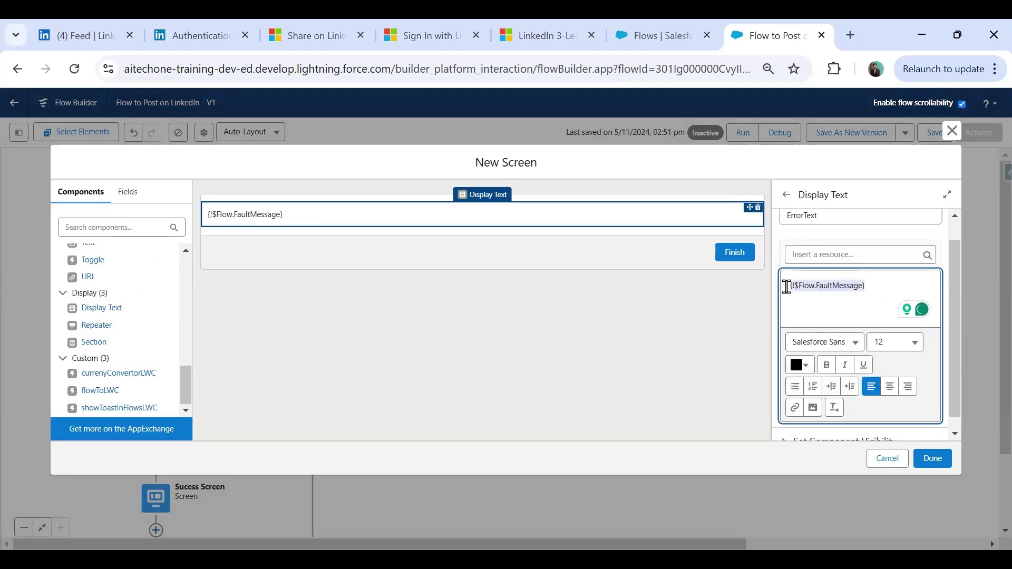
pyautogui.click(797, 365)
pyautogui.click(896, 386)
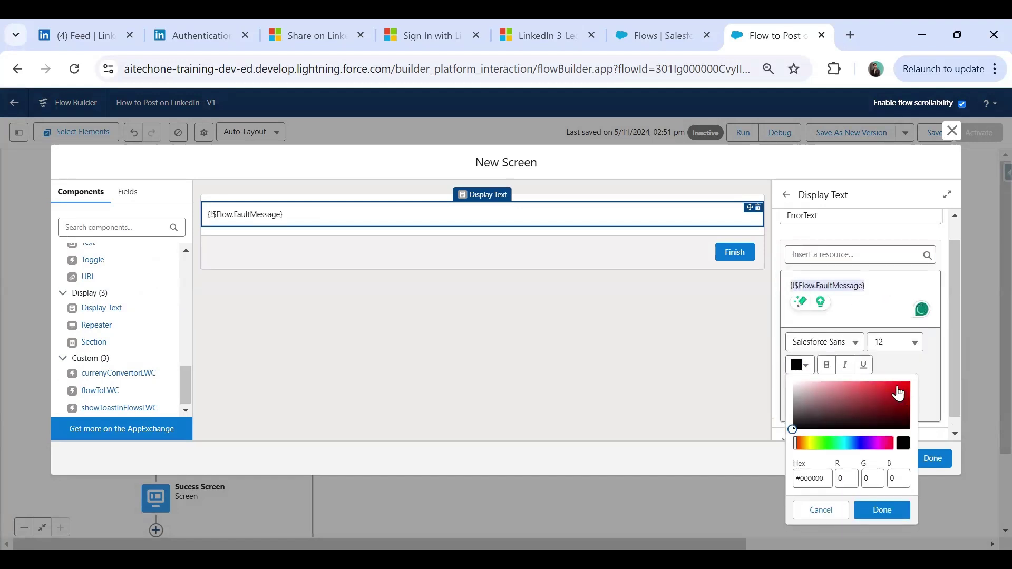
pyautogui.click(897, 511)
pyautogui.click(911, 343)
pyautogui.scroll(-2, 854, 495)
pyautogui.click(849, 469)
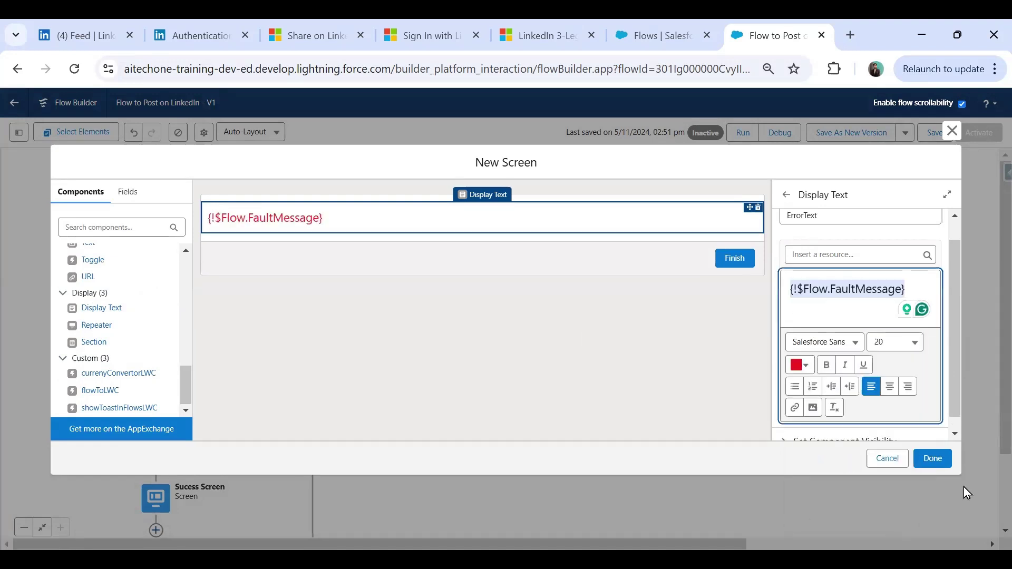
pyautogui.click(931, 458)
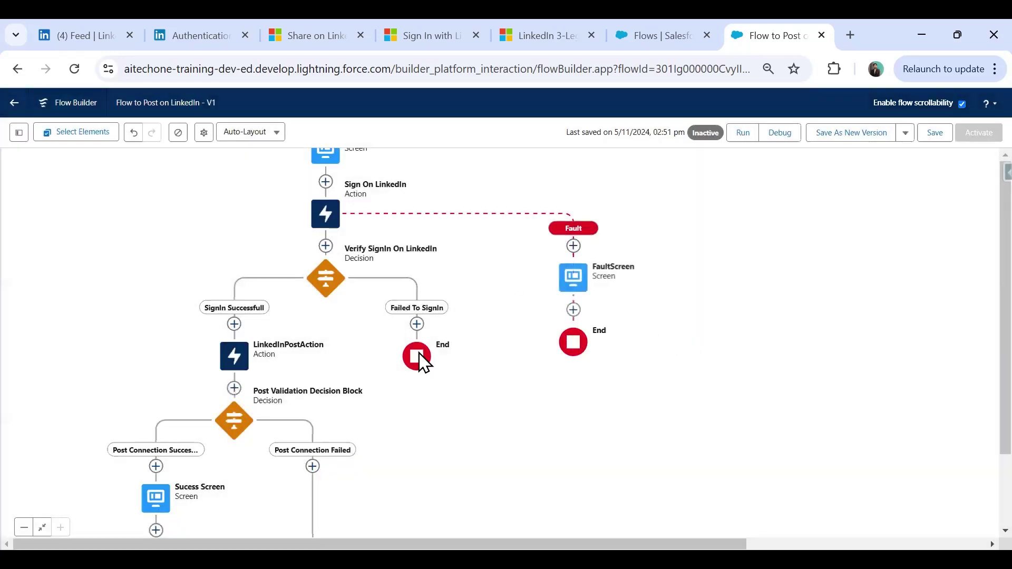
# Add a fault path to LinkedInPostAction and connect it to the existing FaultScreen
pyautogui.click(242, 368)
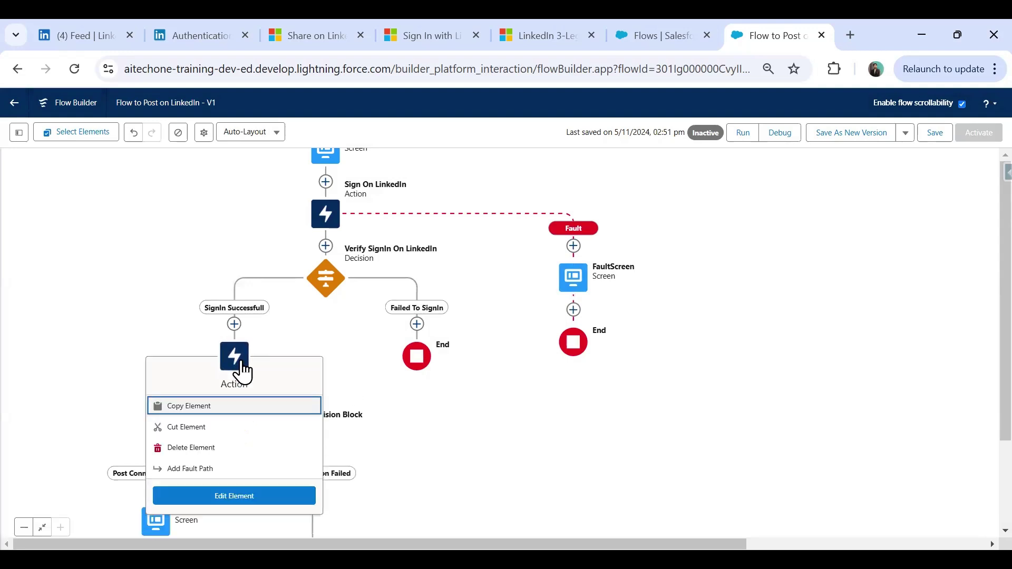
pyautogui.click(215, 470)
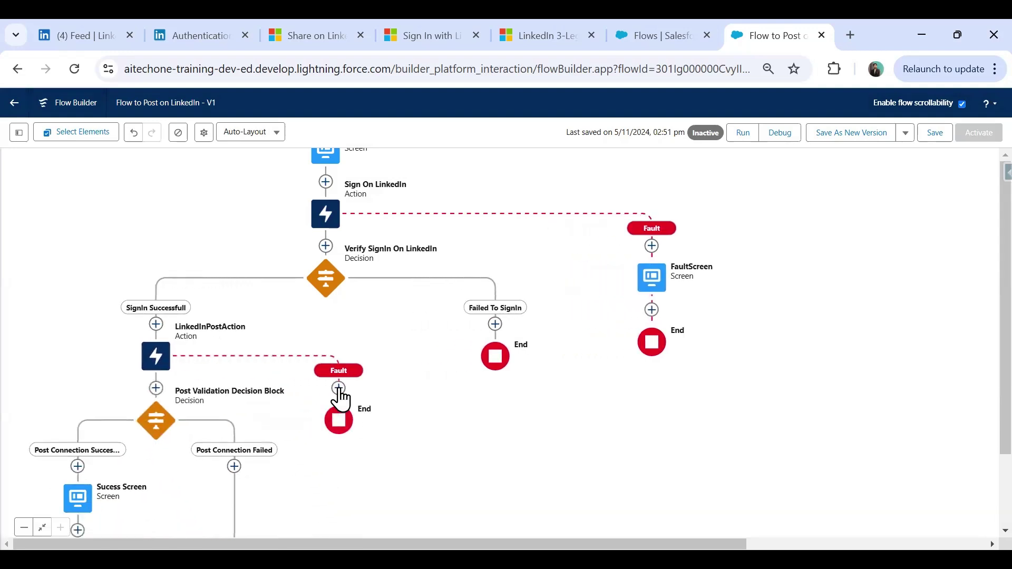
pyautogui.click(339, 388)
pyautogui.click(295, 457)
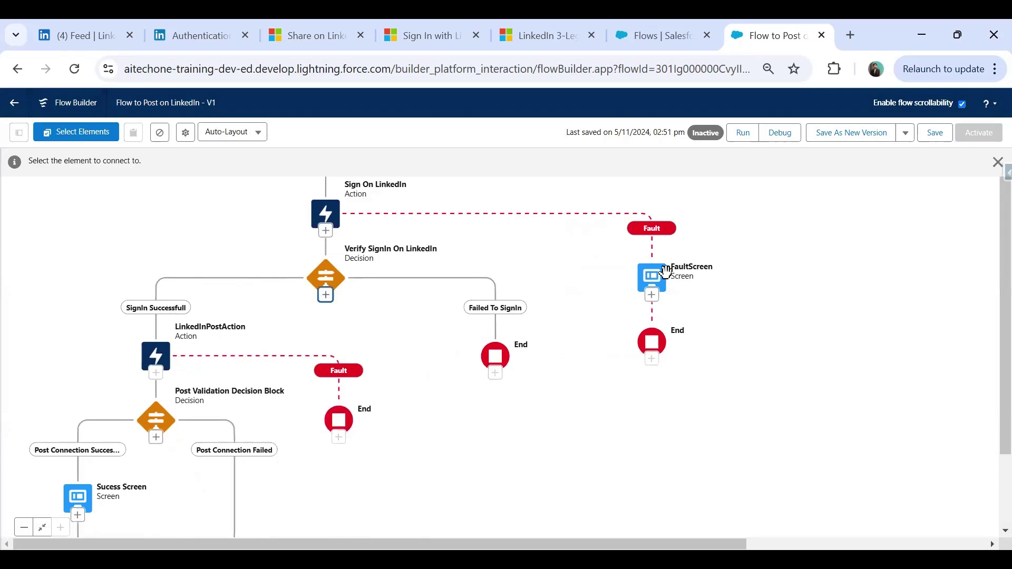
pyautogui.click(651, 301)
# Connect the Post Connection Failed outcome of the Post Validation Decision Block to FaultScreen
pyautogui.scroll(-3, 719, 317)
pyautogui.hscroll(-2, 719, 316)
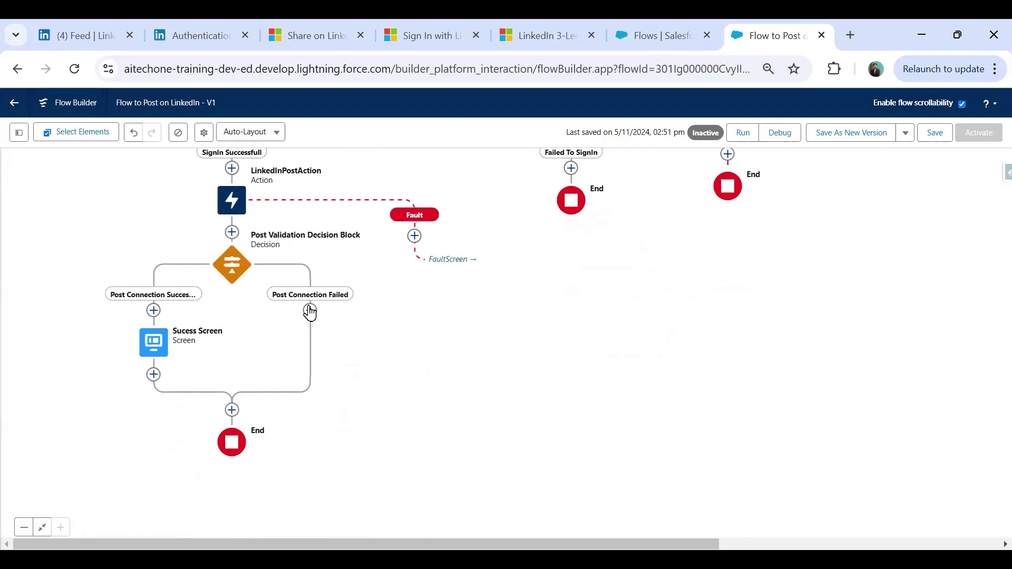
pyautogui.click(310, 311)
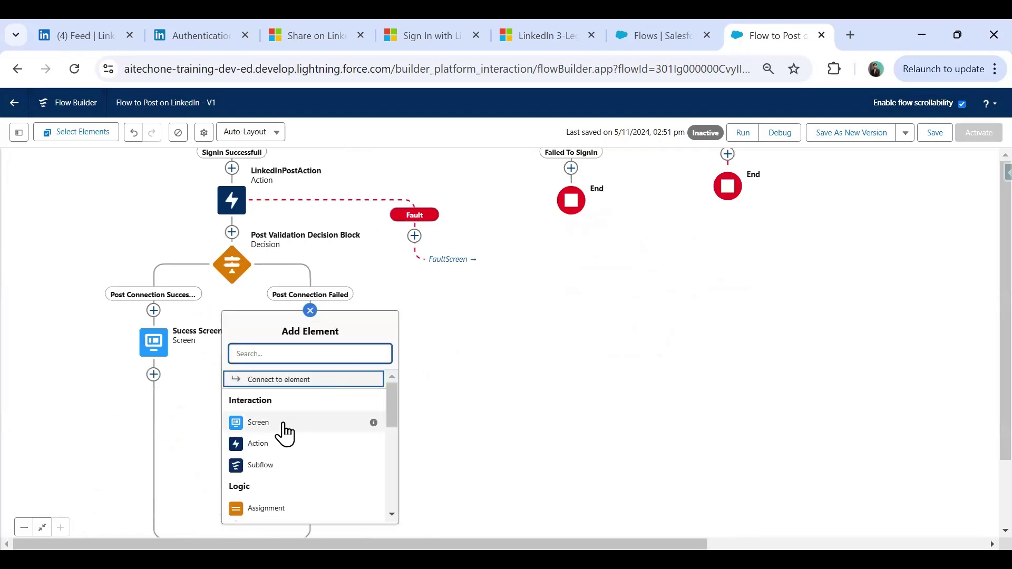
pyautogui.click(279, 380)
pyautogui.scroll(3, 665, 343)
pyautogui.click(675, 298)
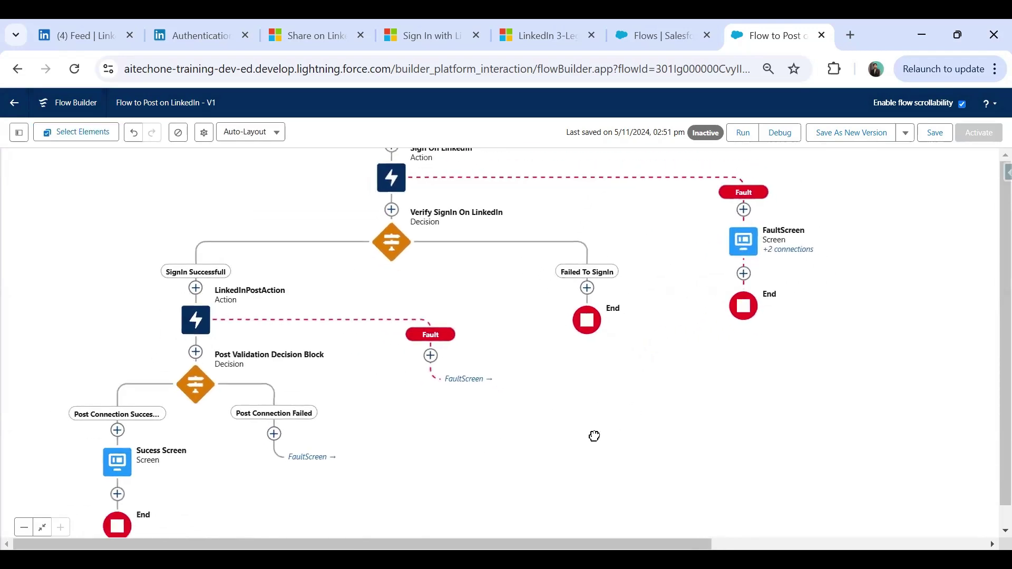
pyautogui.moveTo(583, 463); pyautogui.dragTo(605, 411)
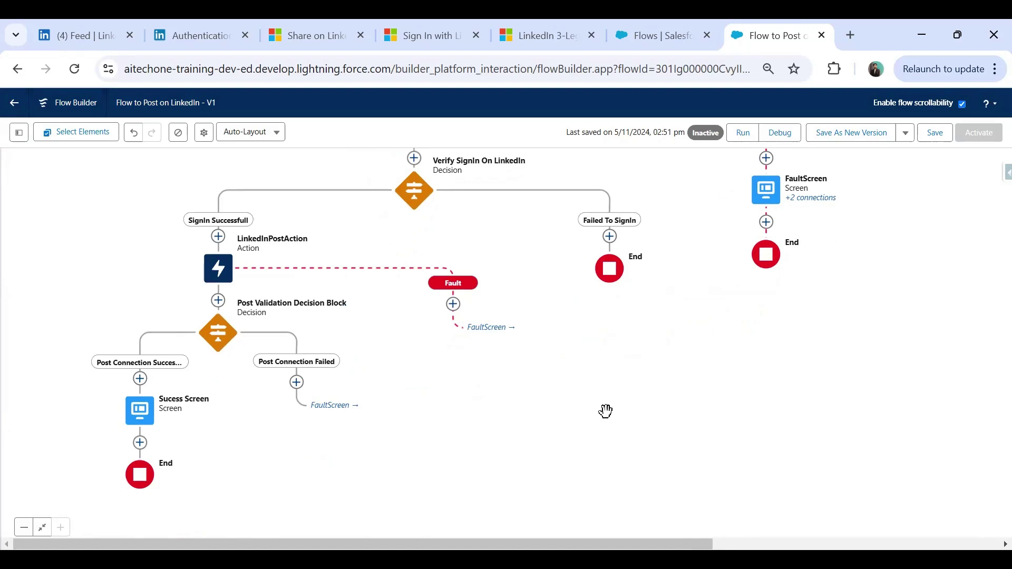
# Switch to the Share on LinkedIn documentation and review the sample request body and the Request Body Schema fields such as author and lifecycleState
pyautogui.click(310, 27)
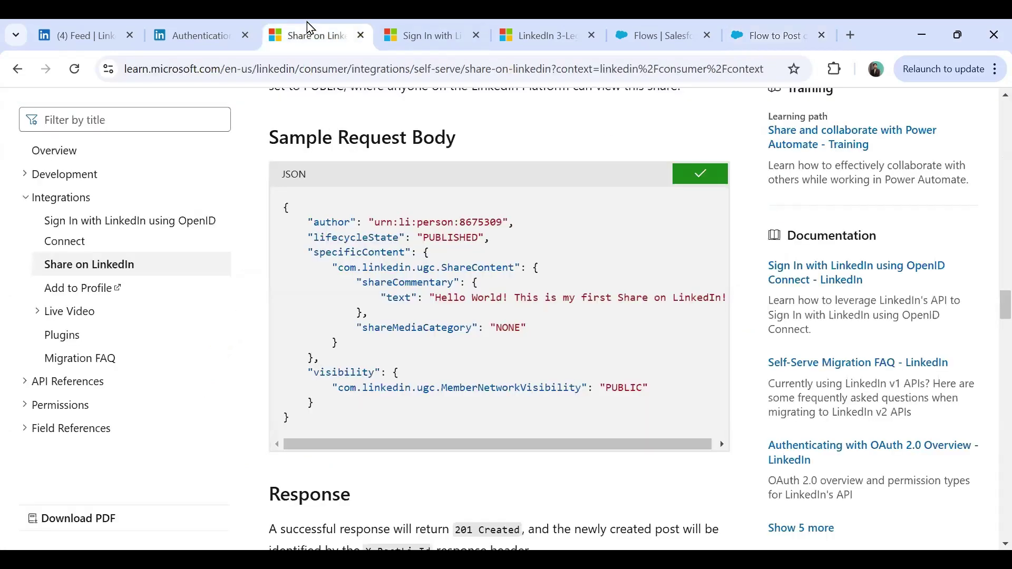
pyautogui.scroll(-20, 402, 371)
pyautogui.scroll(3, 398, 373)
pyautogui.scroll(-2, 398, 373)
pyautogui.scroll(1, 398, 369)
pyautogui.scroll(18, 398, 364)
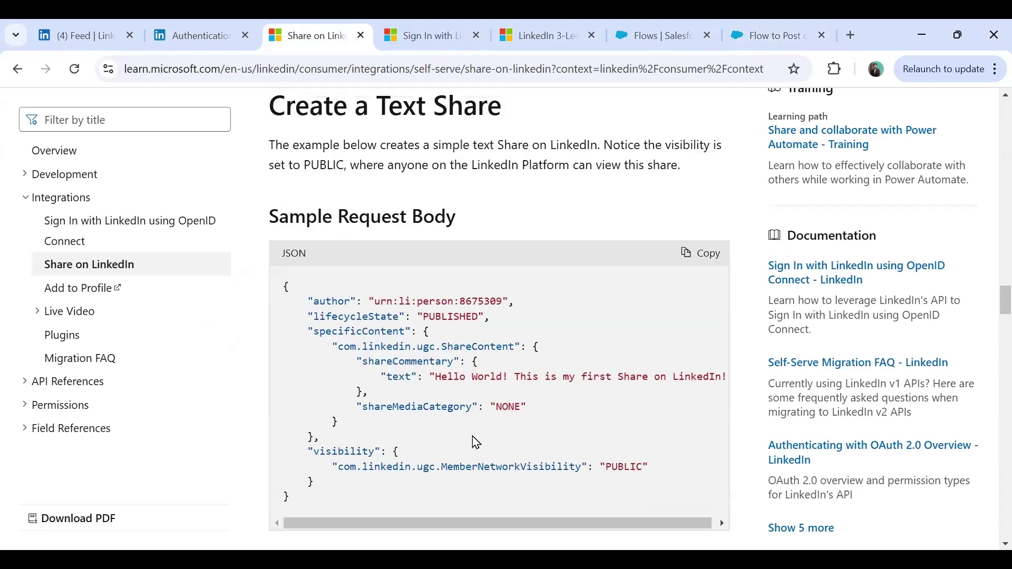
pyautogui.scroll(10, 470, 438)
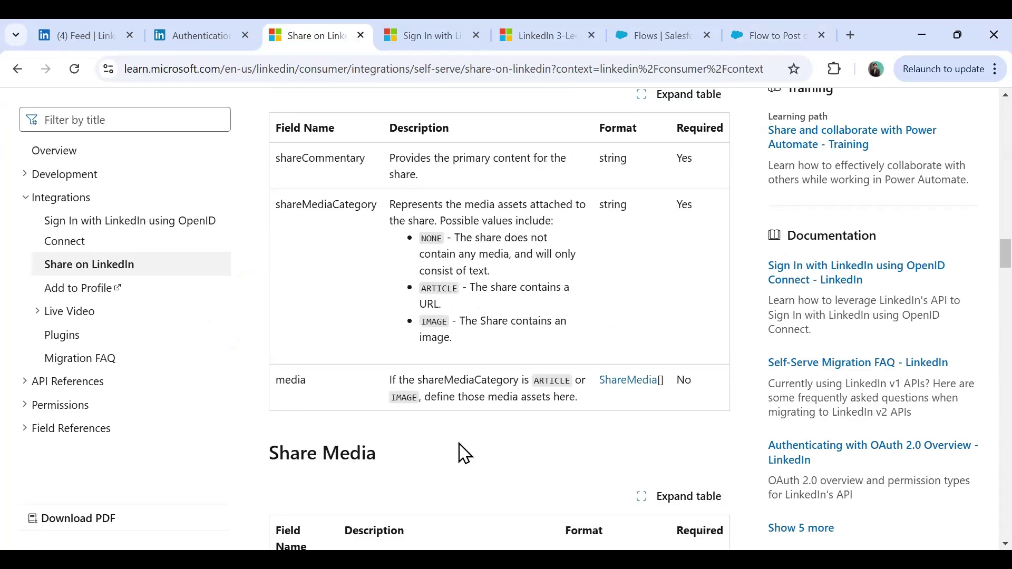
pyautogui.scroll(8, 434, 398)
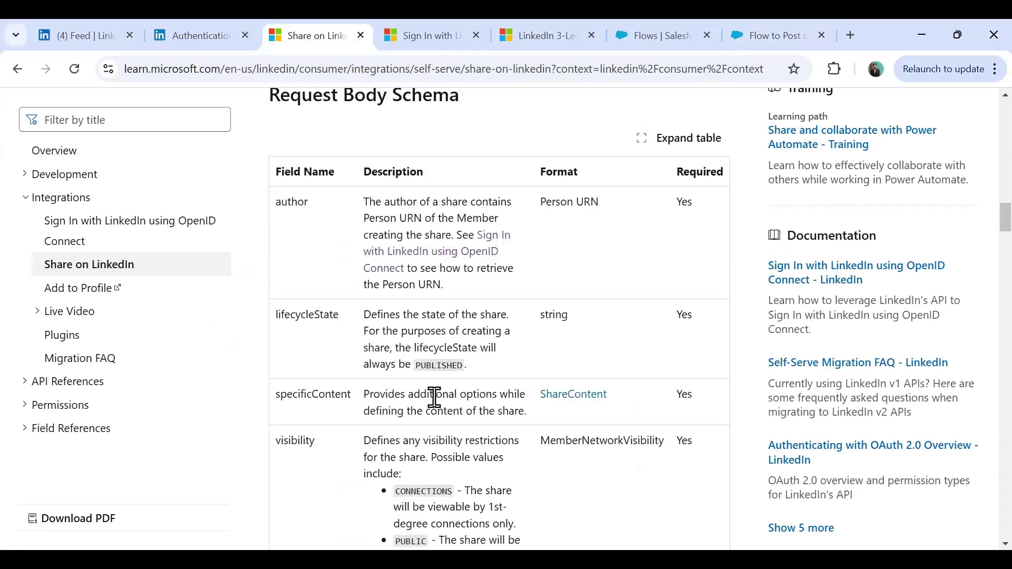
pyautogui.doubleClick(295, 202)
pyautogui.moveTo(279, 315); pyautogui.dragTo(340, 317)
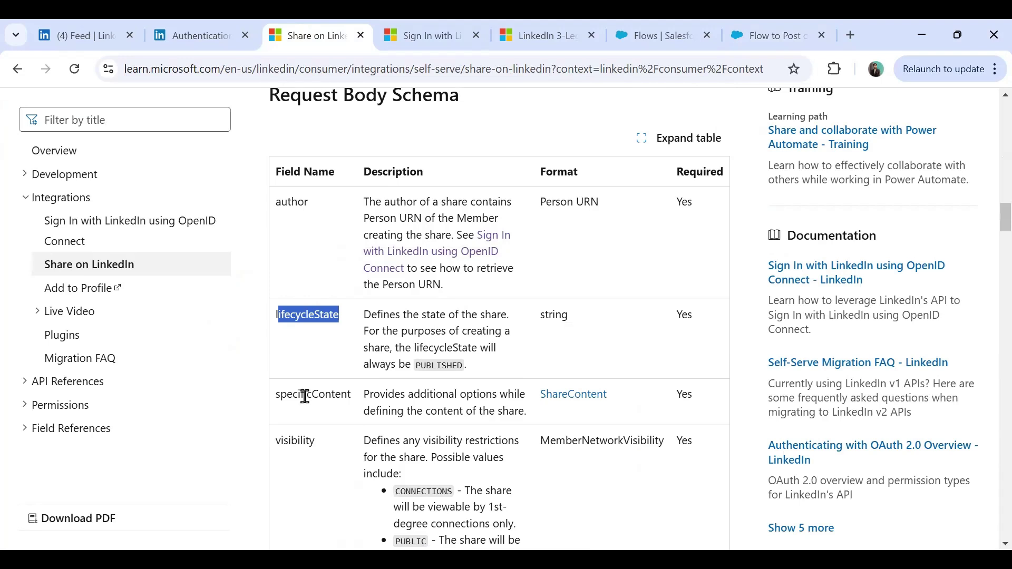
pyautogui.scroll(1, 369, 337)
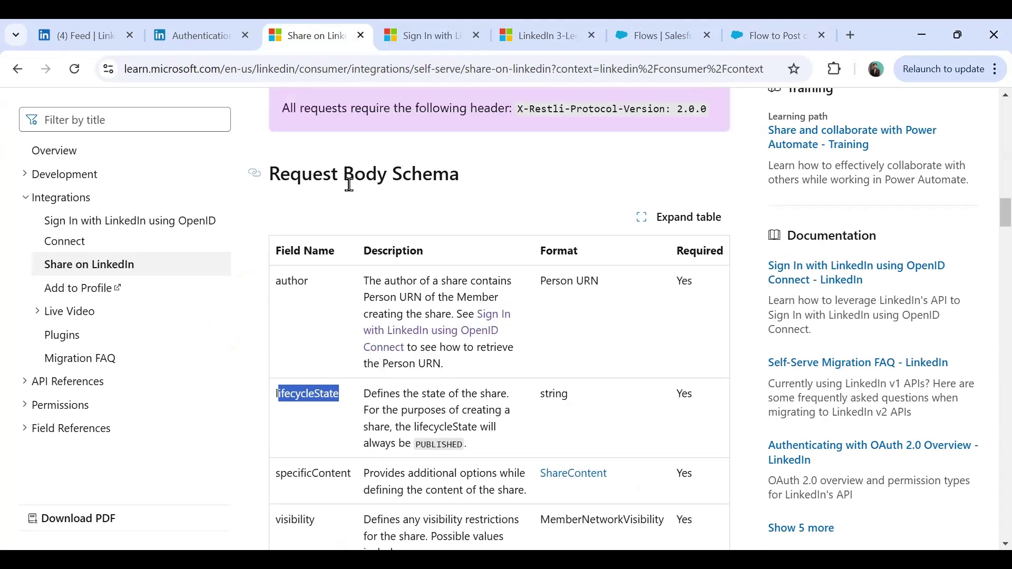
# Return to Flow Builder and add an Assignment element labelled RequestAssignment on the SignIn Successfull path before LinkedInPostAction
pyautogui.hotkey('ctrl', '9')
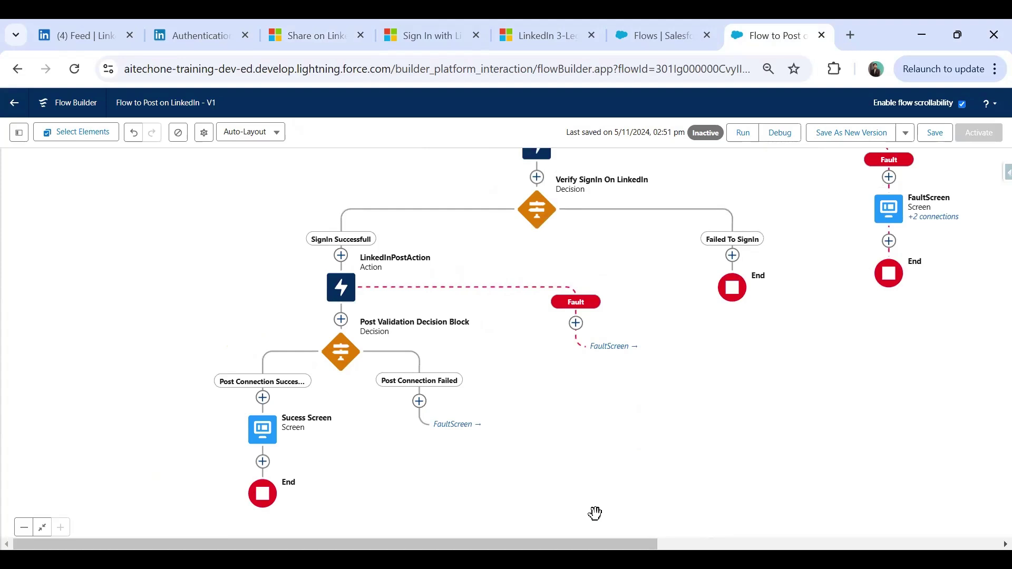
pyautogui.click(340, 256)
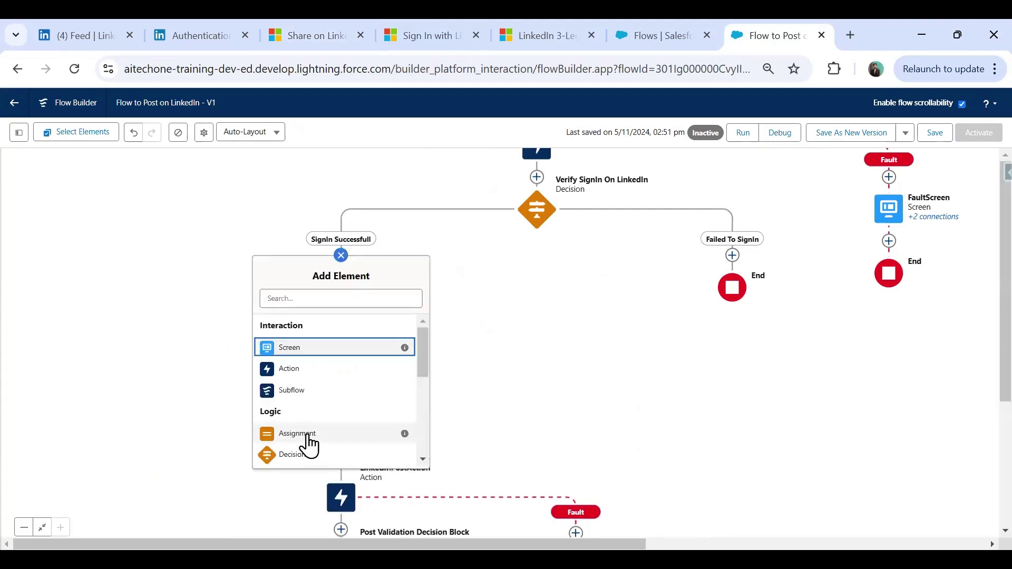
pyautogui.click(308, 441)
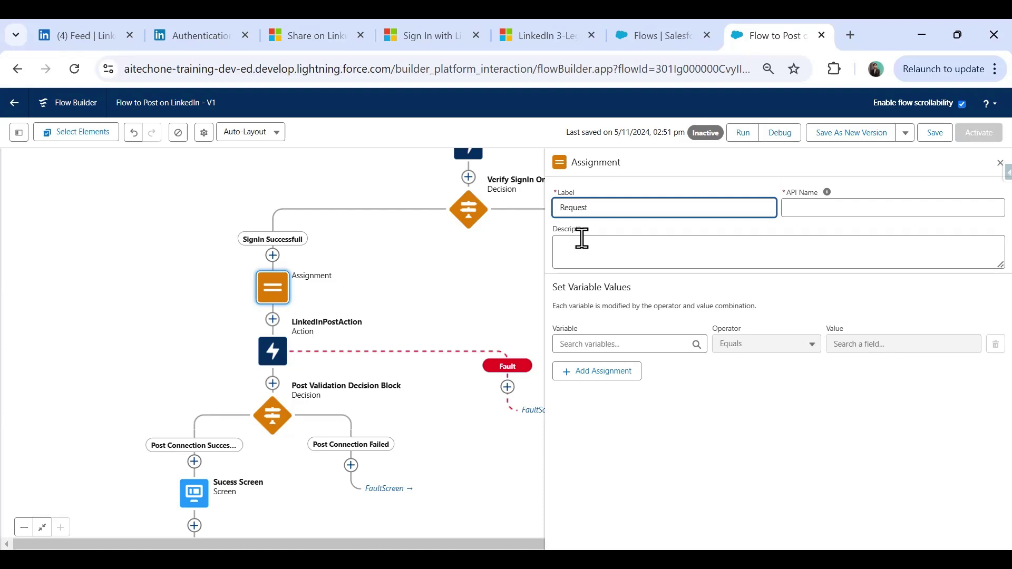
pyautogui.press('Tab')
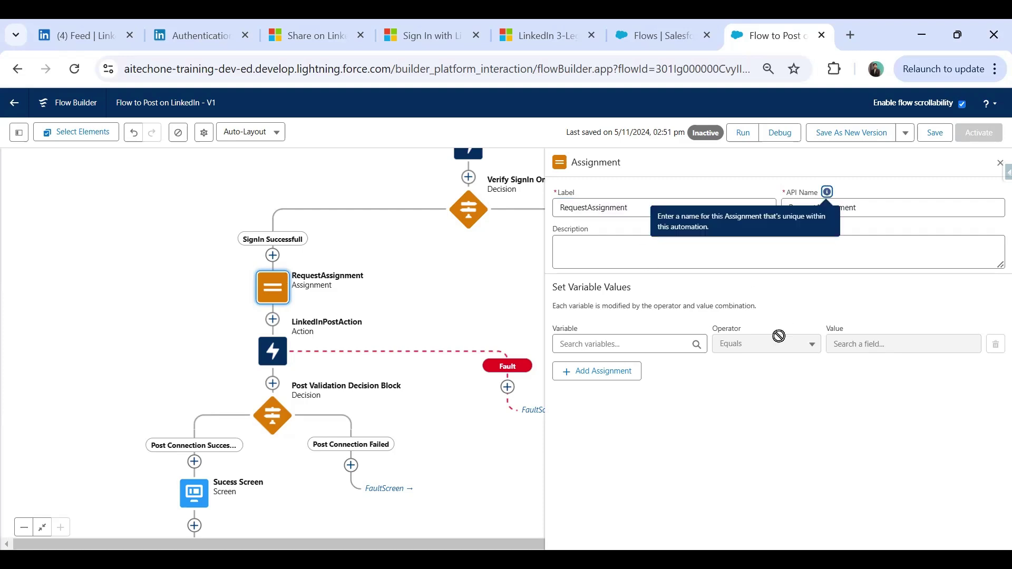
# Switch to the Share on LinkedIn documentation and examine the author field in the Create a Text Share sample request body
pyautogui.click(638, 343)
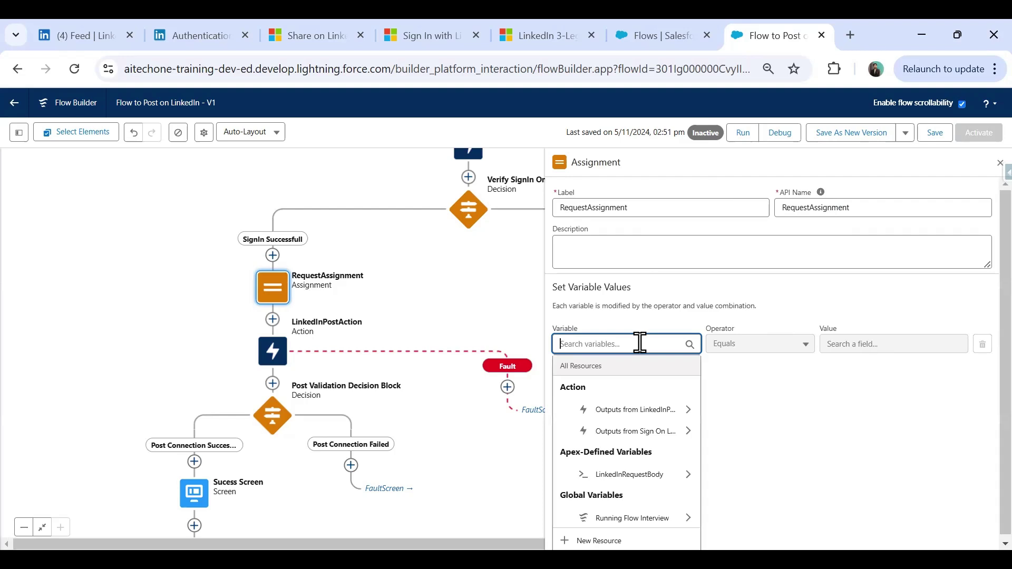
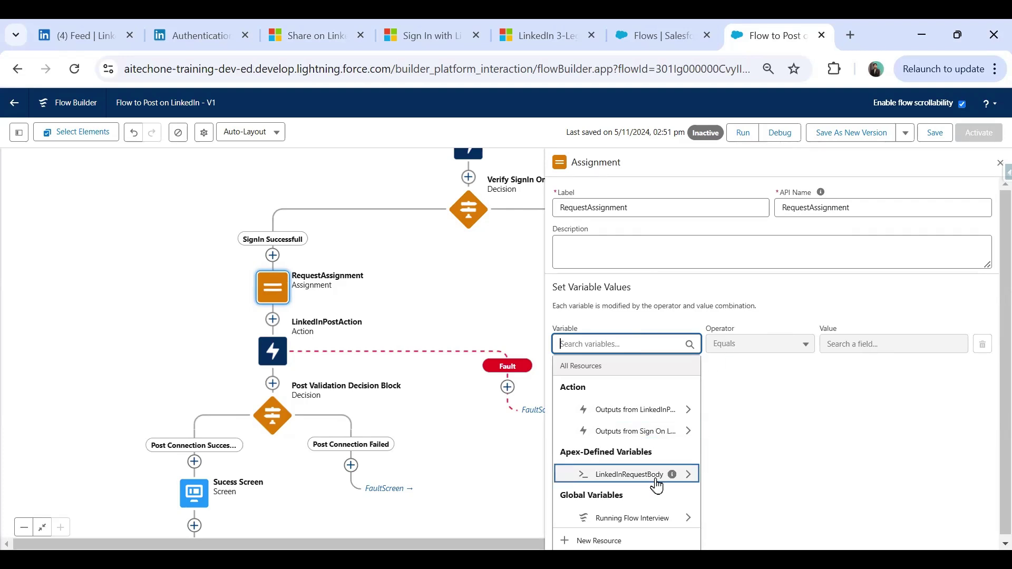
pyautogui.click(633, 481)
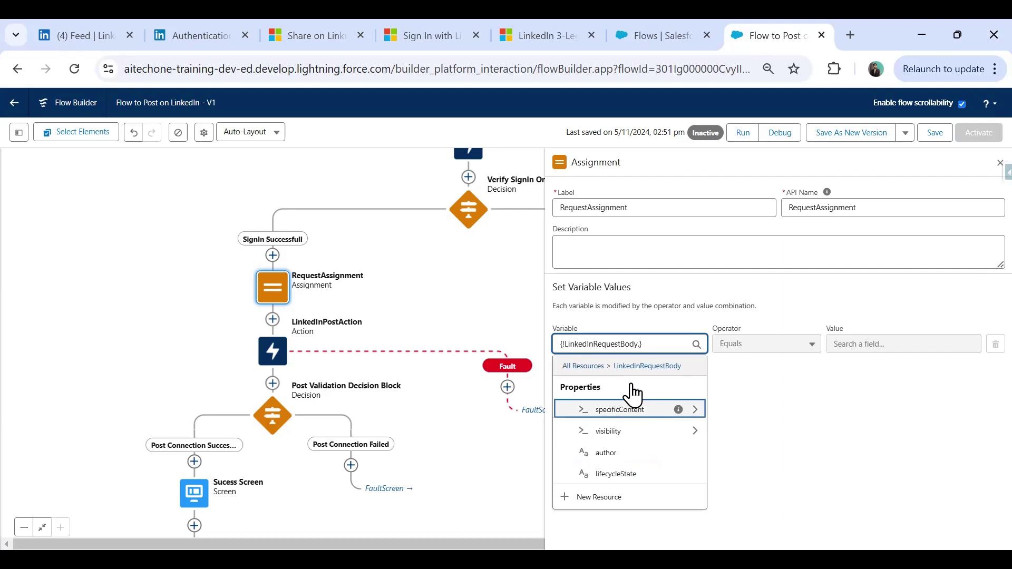
pyautogui.click(348, 35)
pyautogui.scroll(-4, 343, 348)
pyautogui.scroll(-5, 378, 342)
pyautogui.scroll(5, 377, 342)
pyautogui.scroll(4, 373, 331)
pyautogui.scroll(3, 373, 331)
pyautogui.scroll(-20, 373, 331)
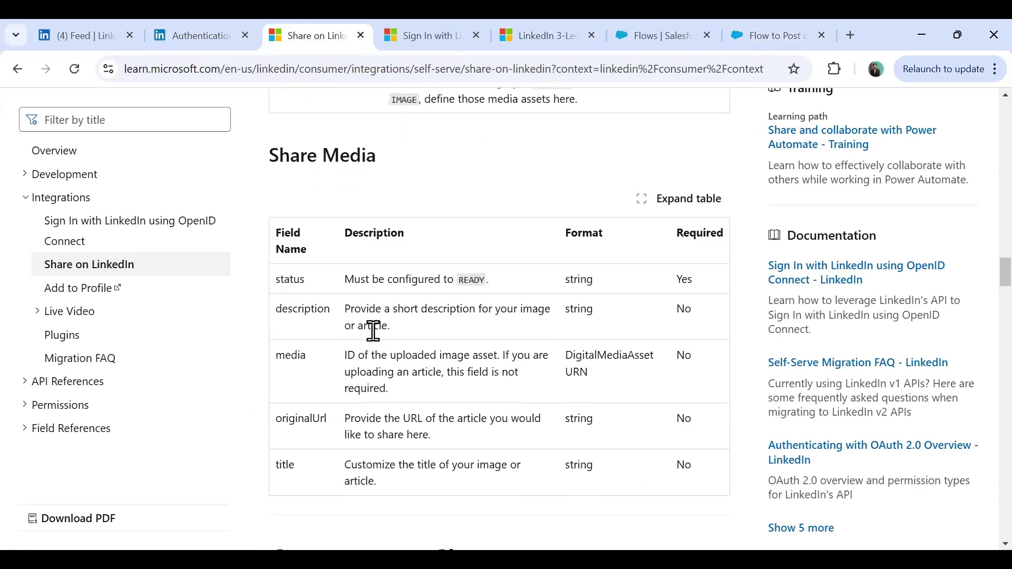
pyautogui.scroll(-8, 373, 331)
pyautogui.moveTo(309, 301); pyautogui.dragTo(359, 332)
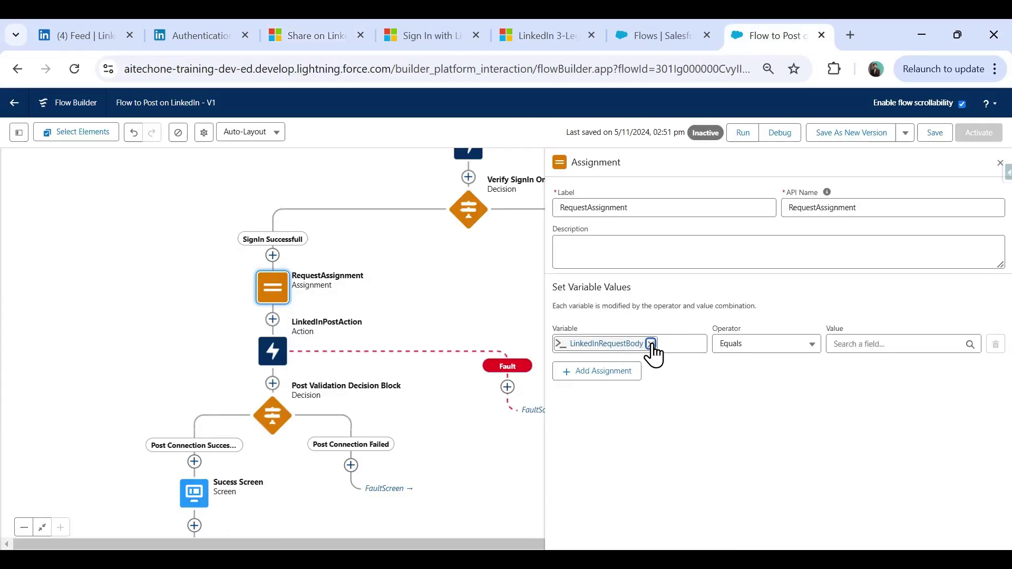
# Back in RequestAssignment, replace the assignment row's variable with the author property of LinkedInRequestBody
pyautogui.click(651, 344)
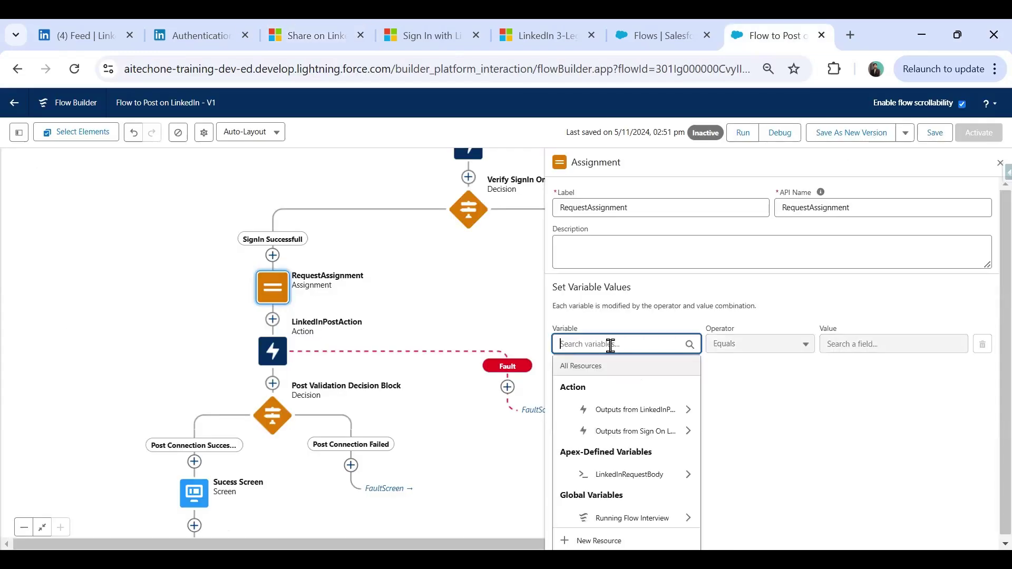
pyautogui.click(651, 478)
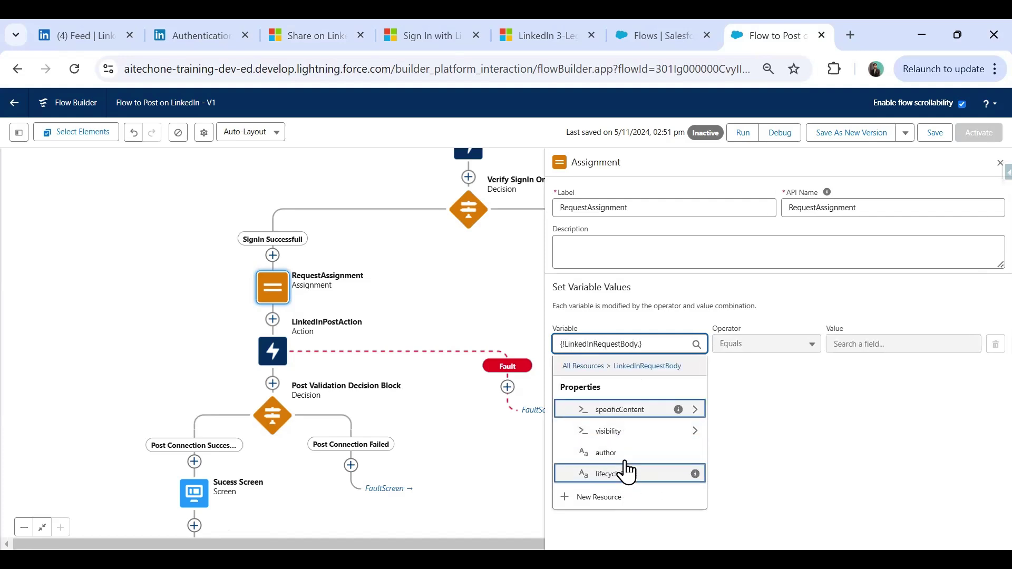
pyautogui.click(617, 453)
# Create a new Formula resource for the author value with API name LoginId and data type Text
pyautogui.click(863, 344)
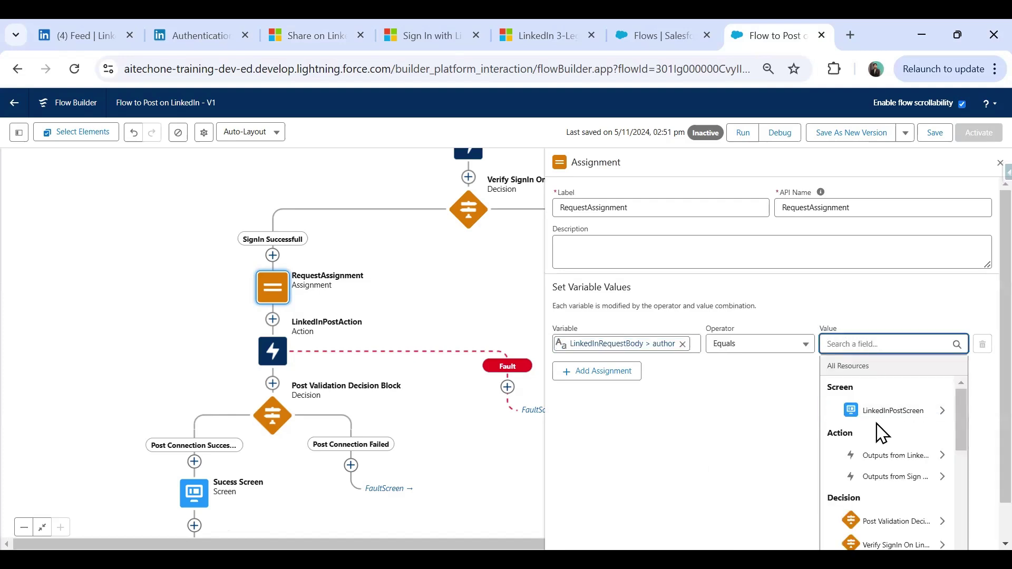
pyautogui.moveTo(964, 437); pyautogui.dragTo(816, 400)
pyautogui.moveTo(960, 428); pyautogui.dragTo(955, 539)
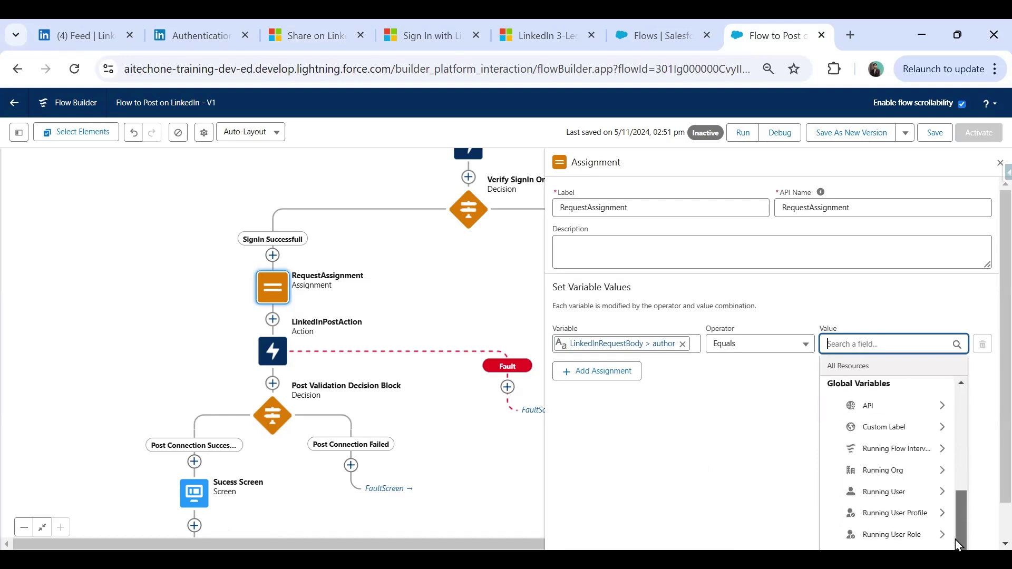
pyautogui.hotkey('ctrl', '-')
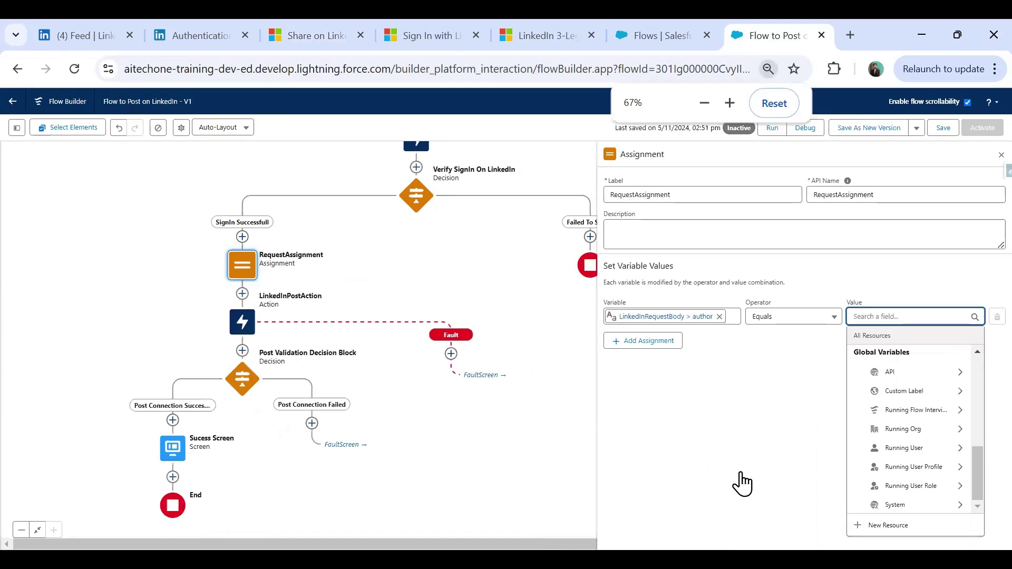
pyautogui.click(891, 525)
pyautogui.click(338, 282)
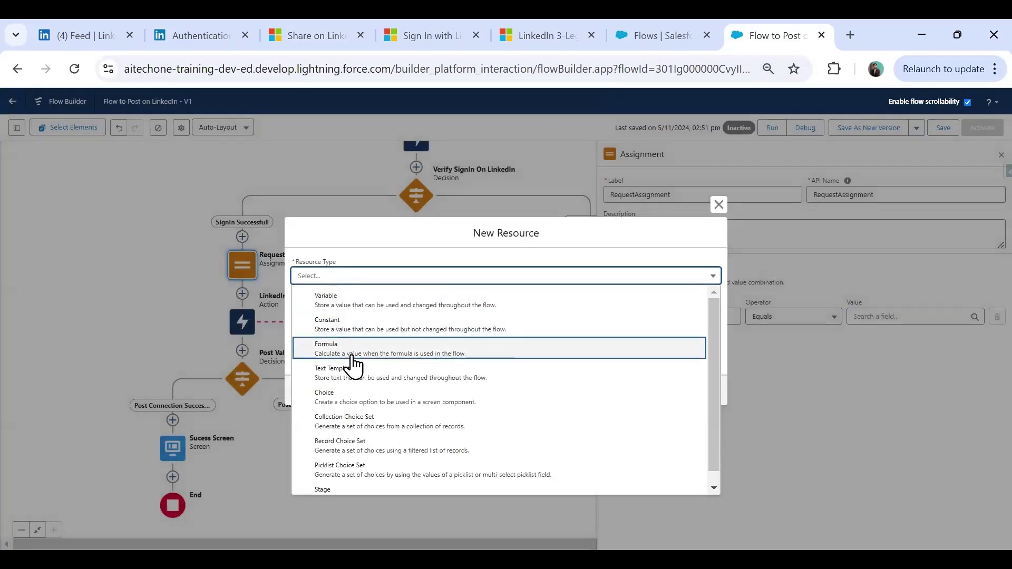
pyautogui.click(349, 355)
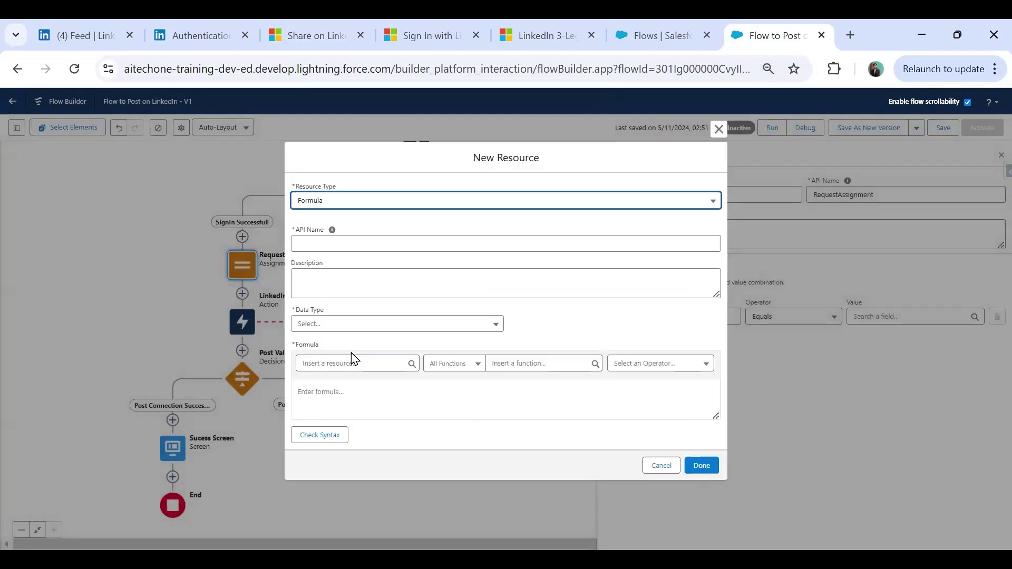
pyautogui.click(345, 246)
pyautogui.write('LoginId')
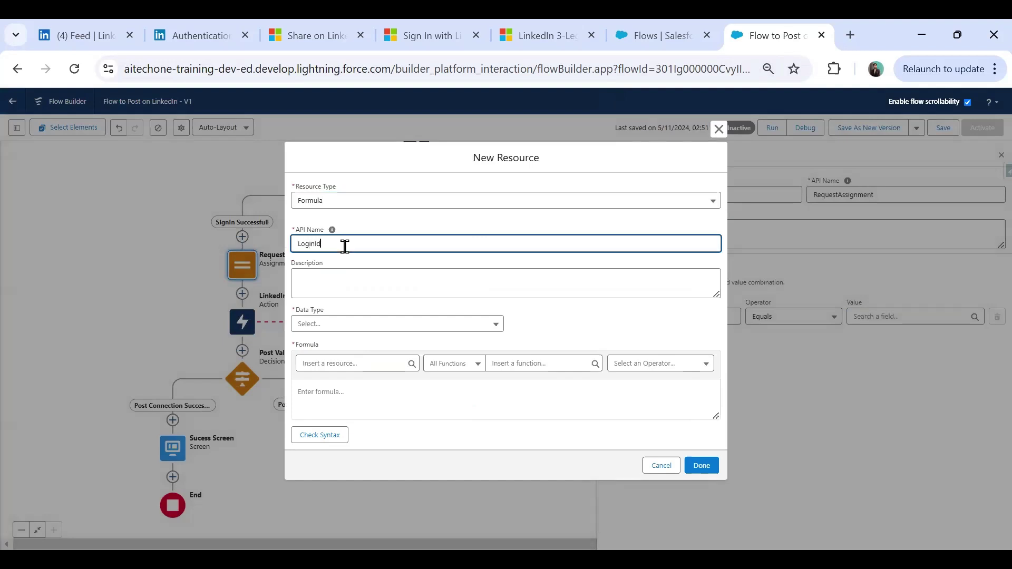
pyautogui.click(341, 324)
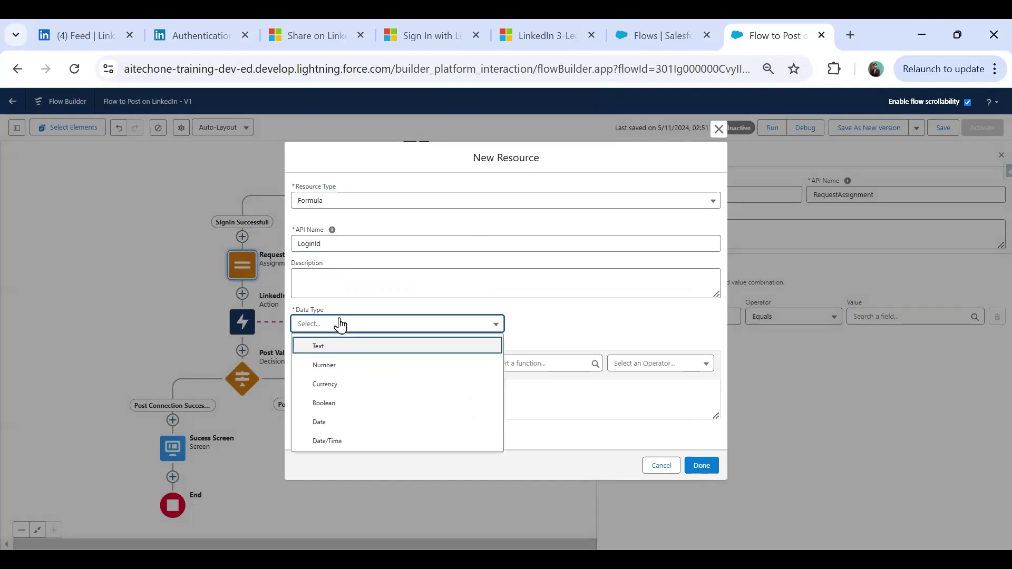
pyautogui.click(332, 346)
# Copy the sample author URN from the Share on LinkedIn documentation and paste it into the LoginId formula
pyautogui.click(338, 404)
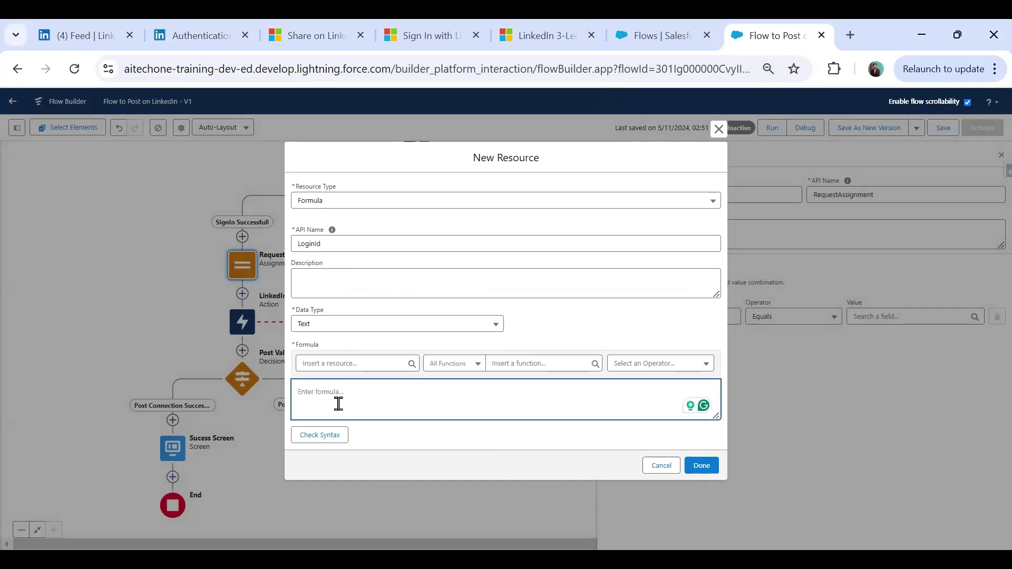
pyautogui.hotkey('ctrl', '3')
pyautogui.moveTo(374, 301); pyautogui.dragTo(506, 298)
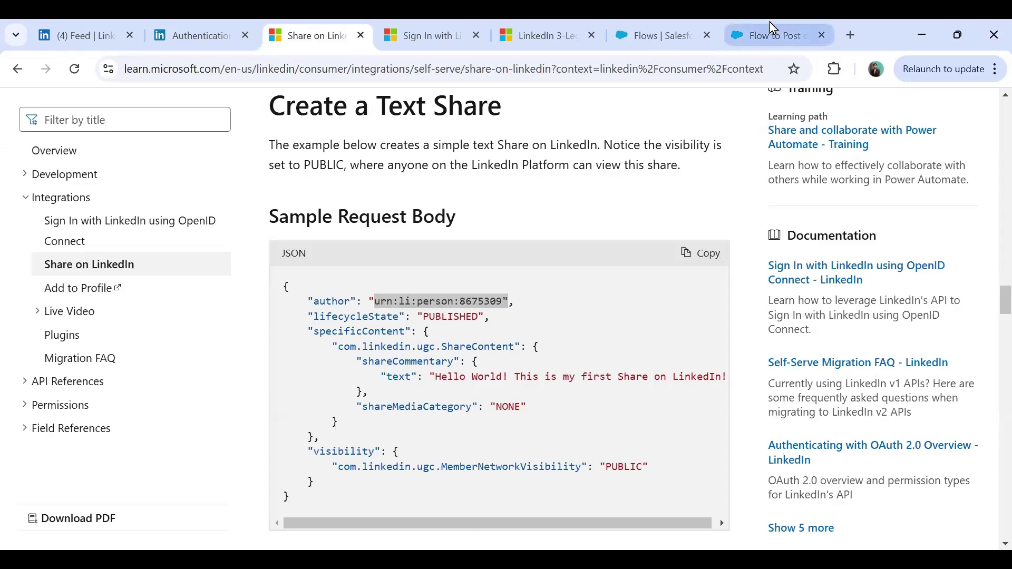
pyautogui.click(768, 29)
pyautogui.write('urn:li:person:8675309"')
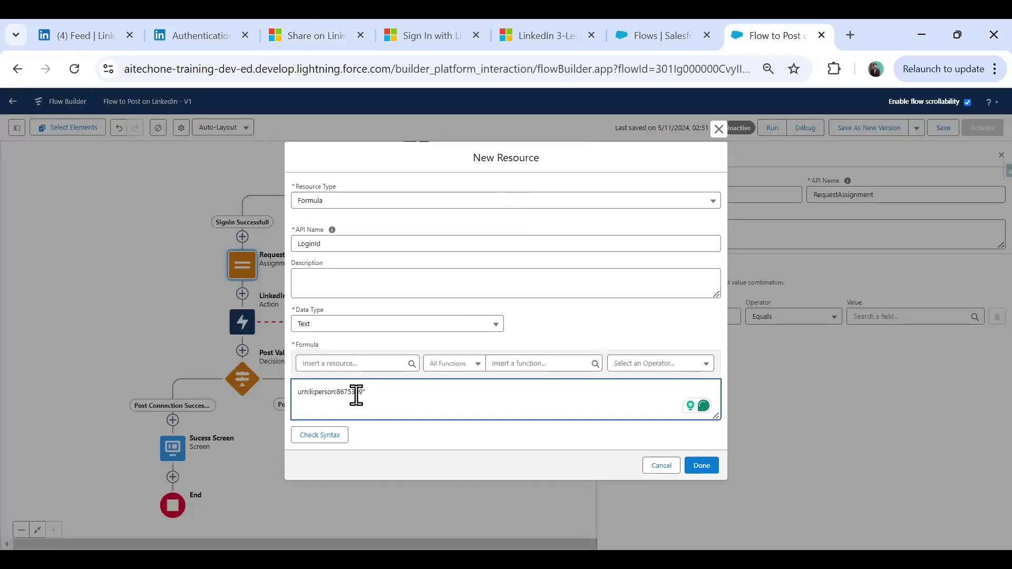
# Delete the sample numeric ID from the pasted URN, leaving urn:li:person:" in the formula
pyautogui.click(140, 321)
pyautogui.hotkey('ctrl', '+')
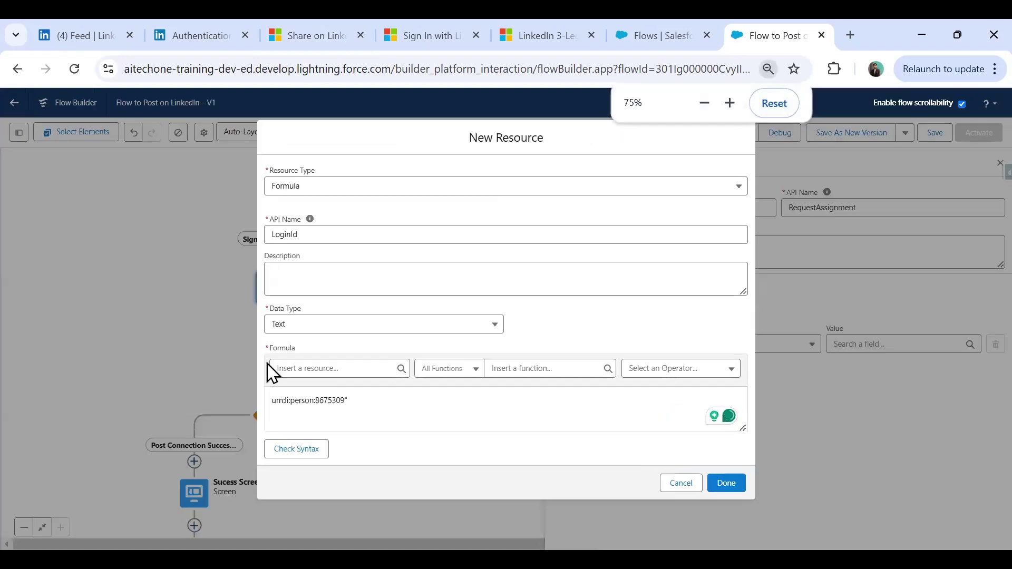
pyautogui.click(345, 401)
pyautogui.press('BackSpace')
pyautogui.press('BackSpace')
pyautogui.press('BackSpace')
pyautogui.press('BackSpace')
pyautogui.press('BackSpace')
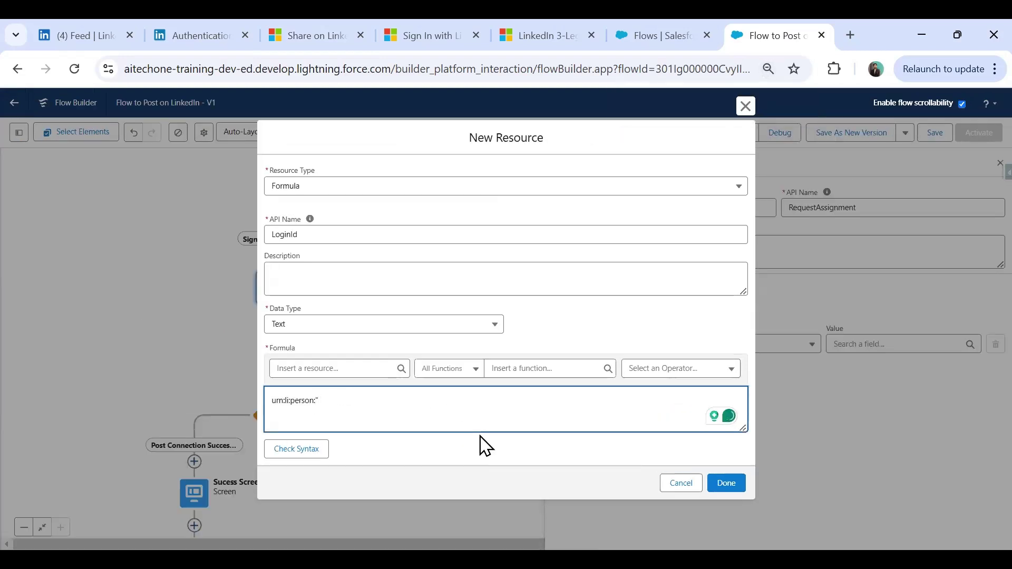
# Append the Concatenate operator and the sub property from the Sign On LinkedIn action's 2XX output to the formula
pyautogui.click(670, 371)
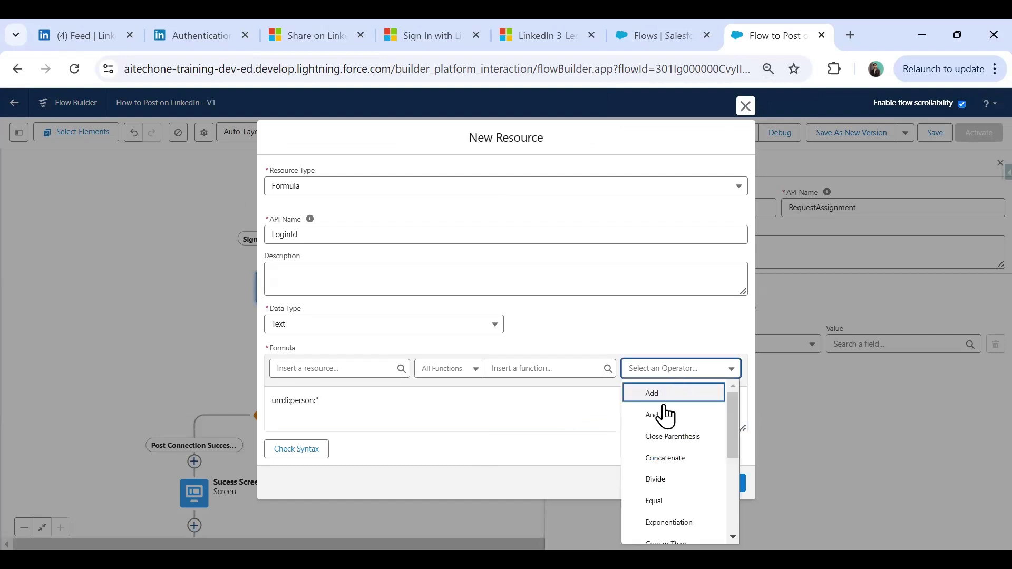
pyautogui.click(668, 460)
pyautogui.click(359, 369)
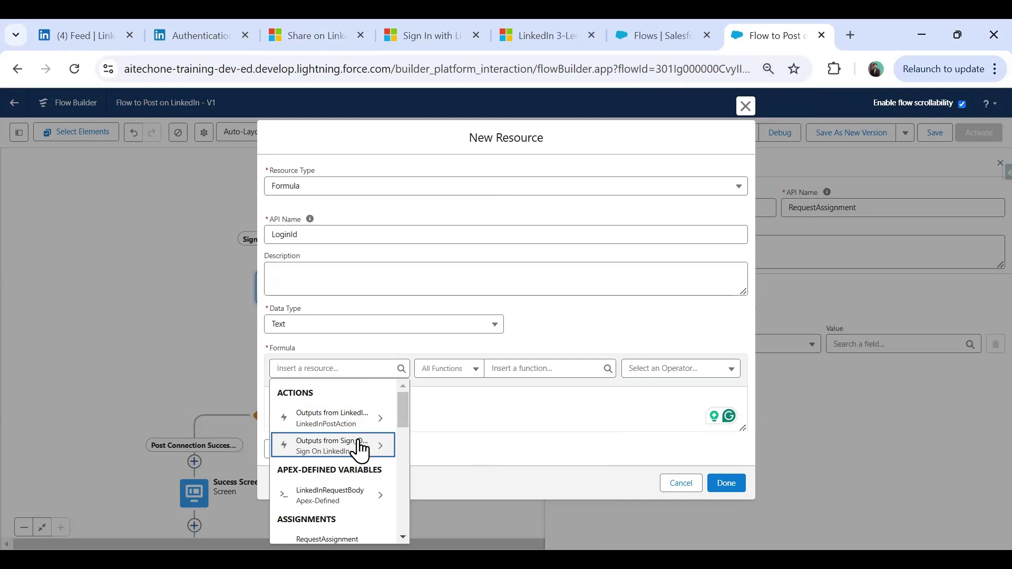
pyautogui.click(359, 448)
pyautogui.click(355, 403)
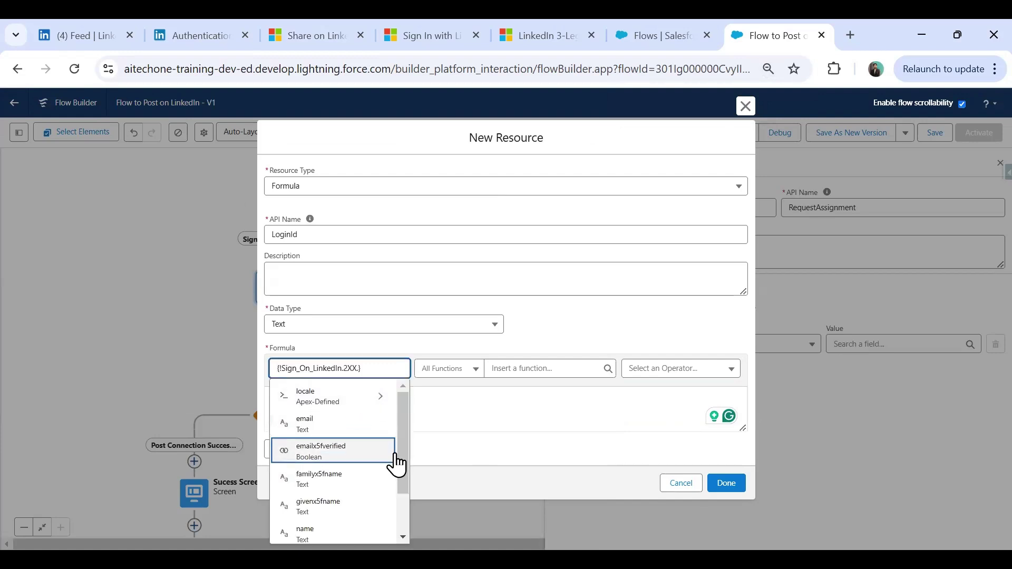
pyautogui.moveTo(405, 477); pyautogui.dragTo(406, 510)
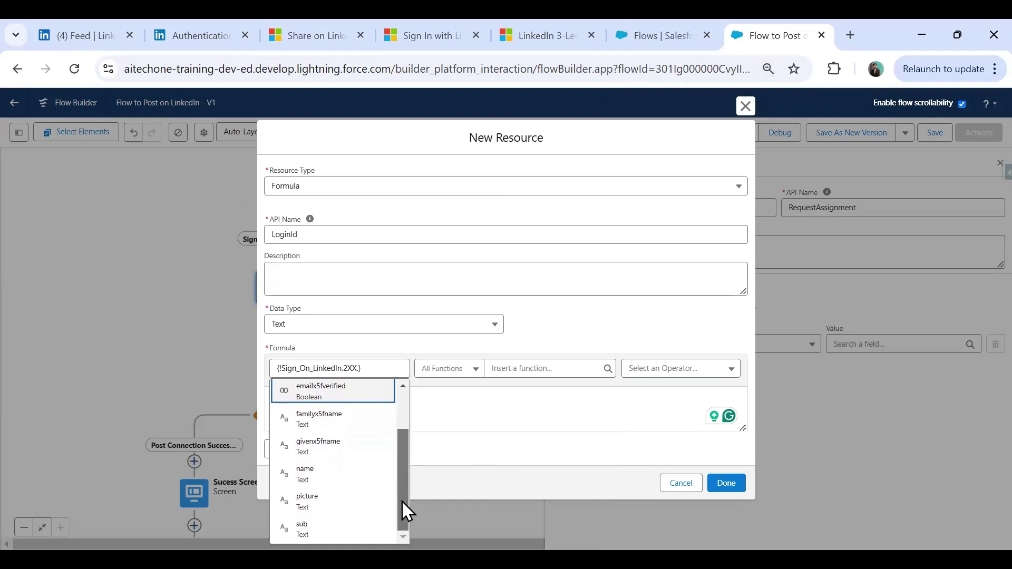
pyautogui.click(327, 530)
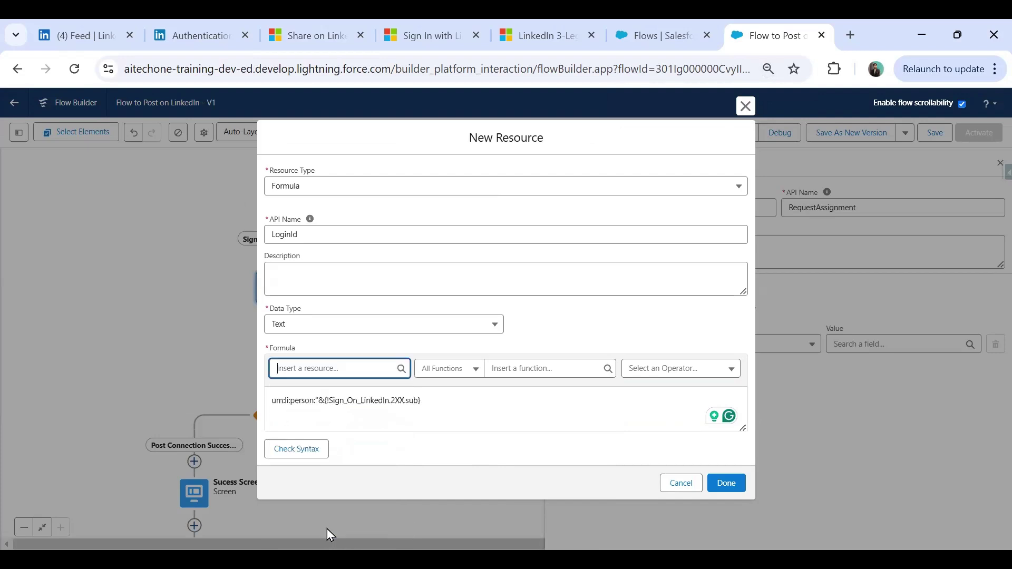
# Correct the formula to "urn:li:person:" & {!Sign_On_LinkedIn.2XX.sub}, check its syntax and save the LoginId resource as the author value
pyautogui.click(303, 453)
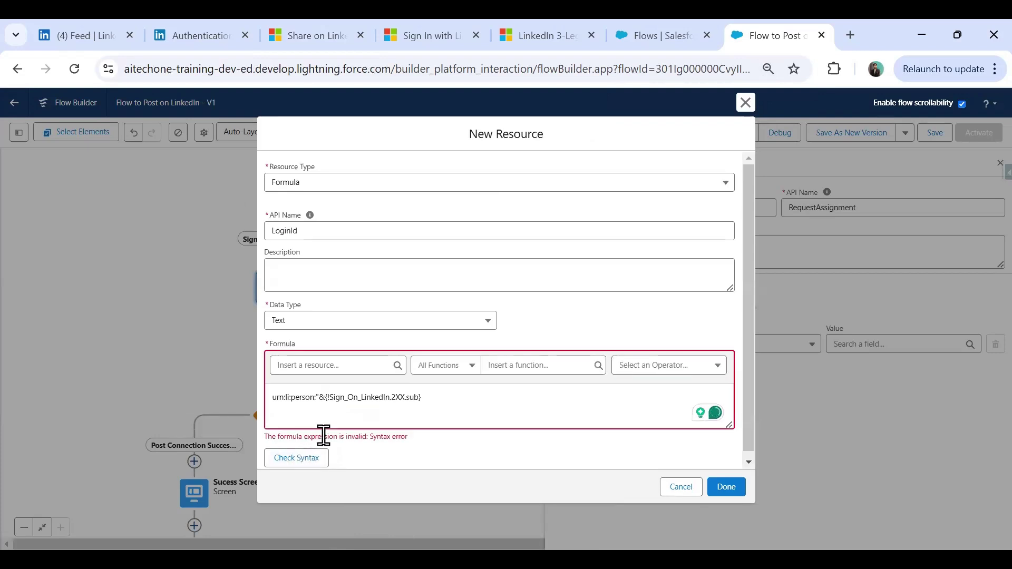
pyautogui.click(319, 397)
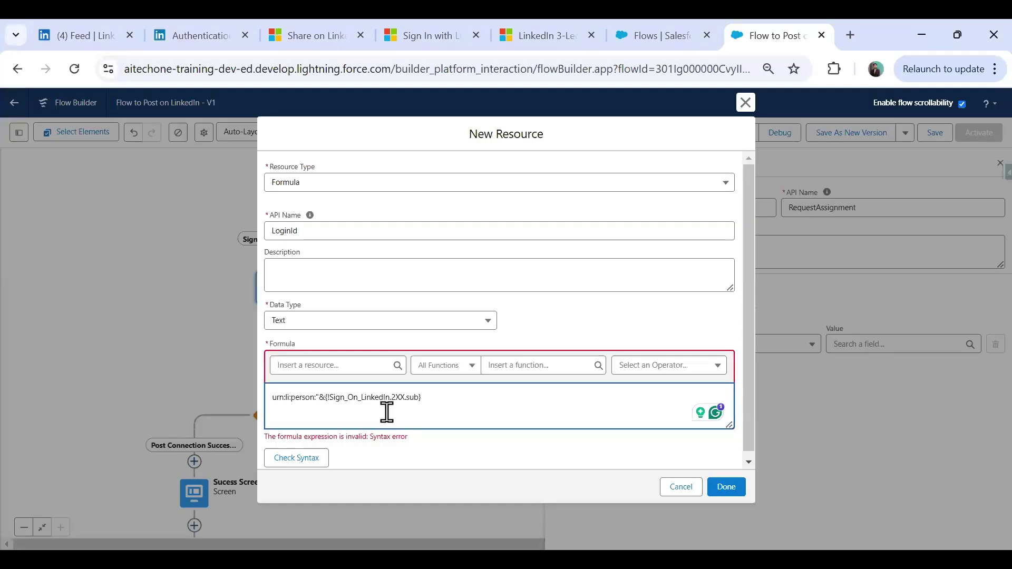
pyautogui.press('Home')
pyautogui.write('"')
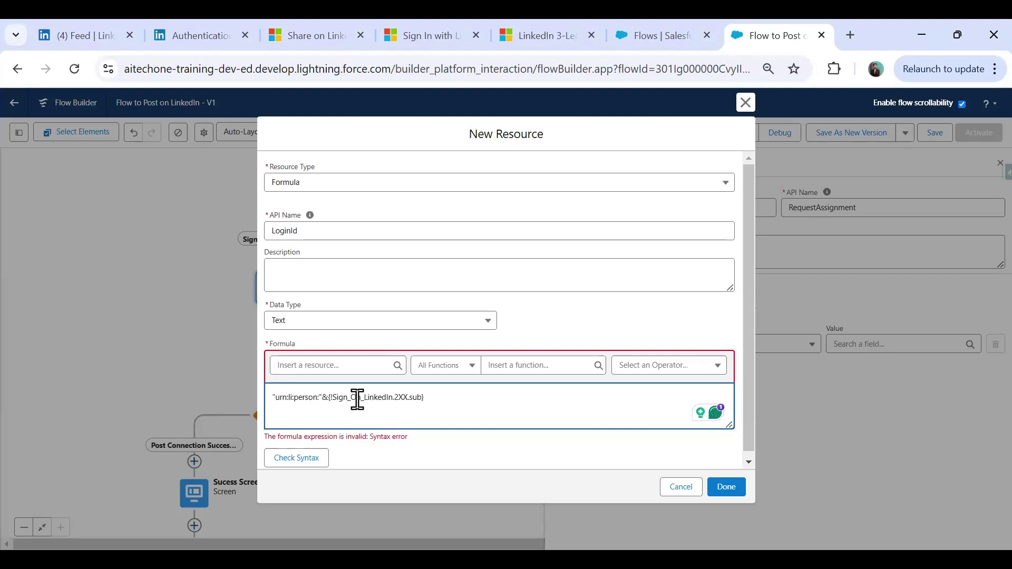
pyautogui.click(322, 398)
pyautogui.click(329, 398)
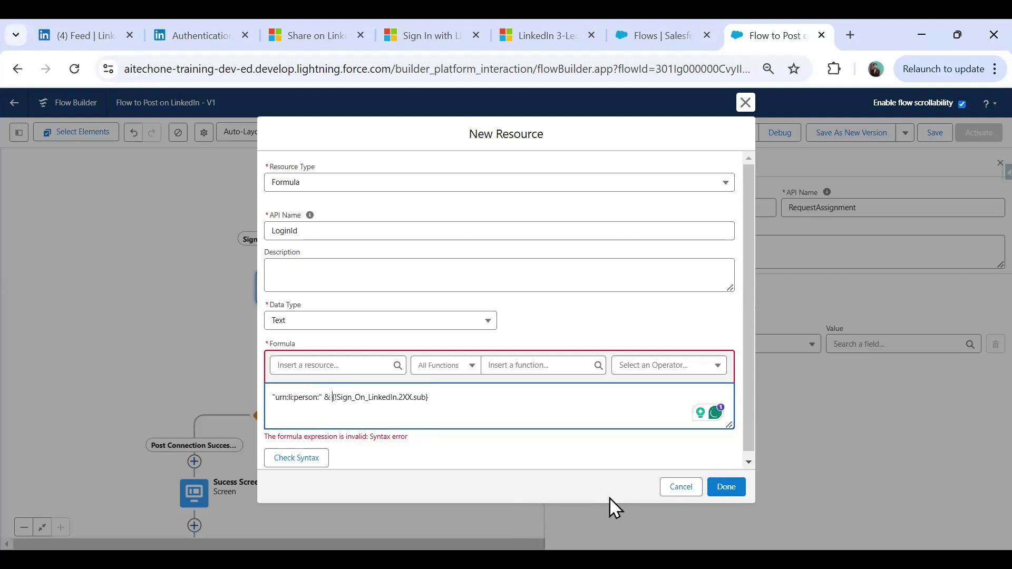
pyautogui.click(307, 459)
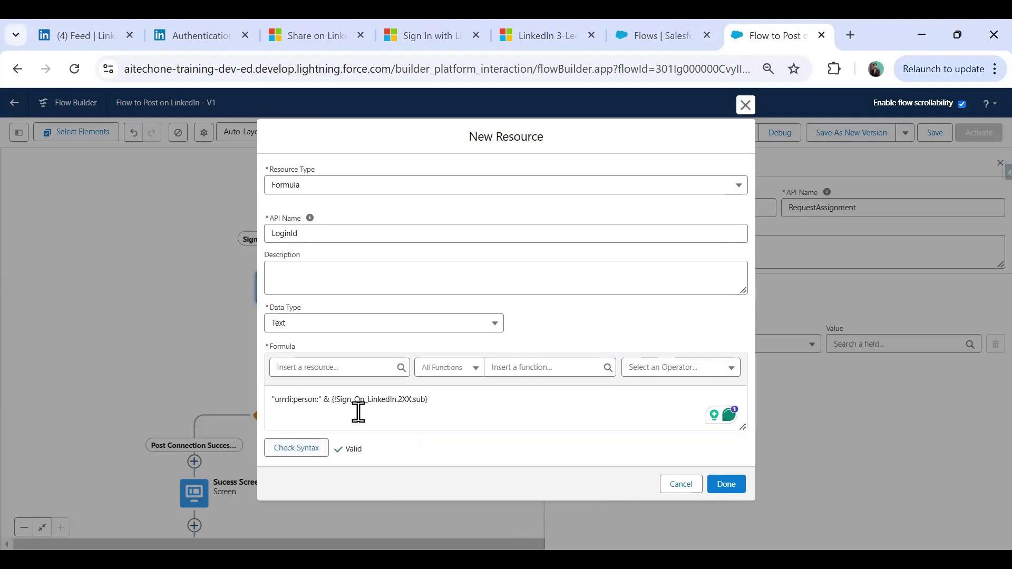
pyautogui.click(725, 485)
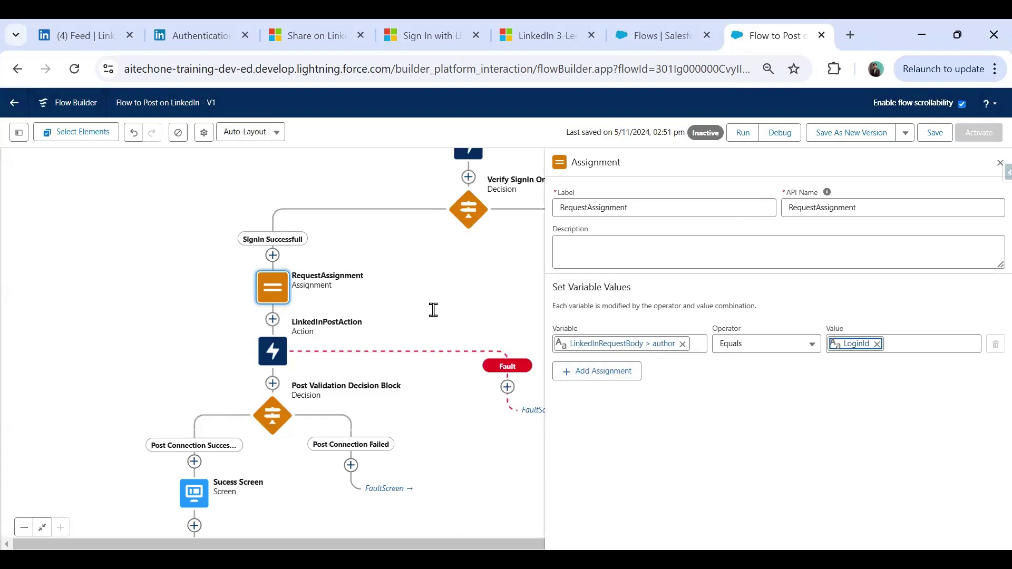
# Add a second variable assignment row below the author row in RequestAssignment and open its variable choices
pyautogui.click(605, 371)
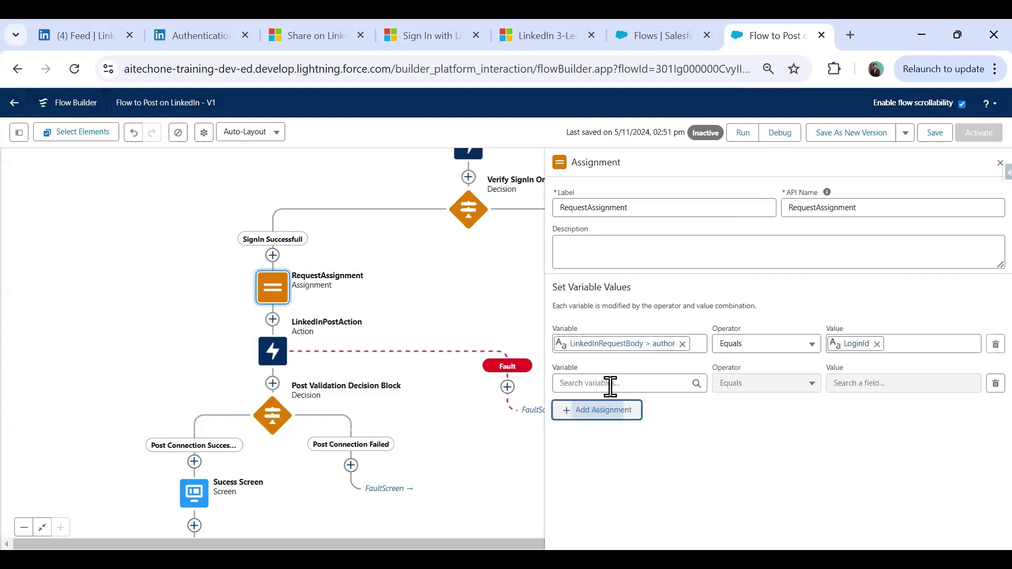
pyautogui.click(612, 384)
pyautogui.click(648, 471)
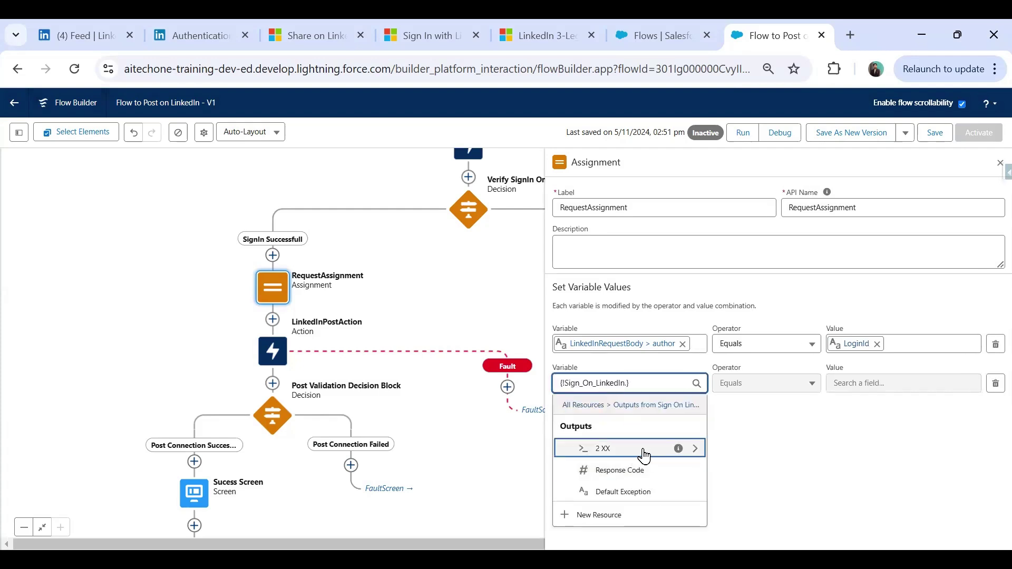
pyautogui.click(649, 456)
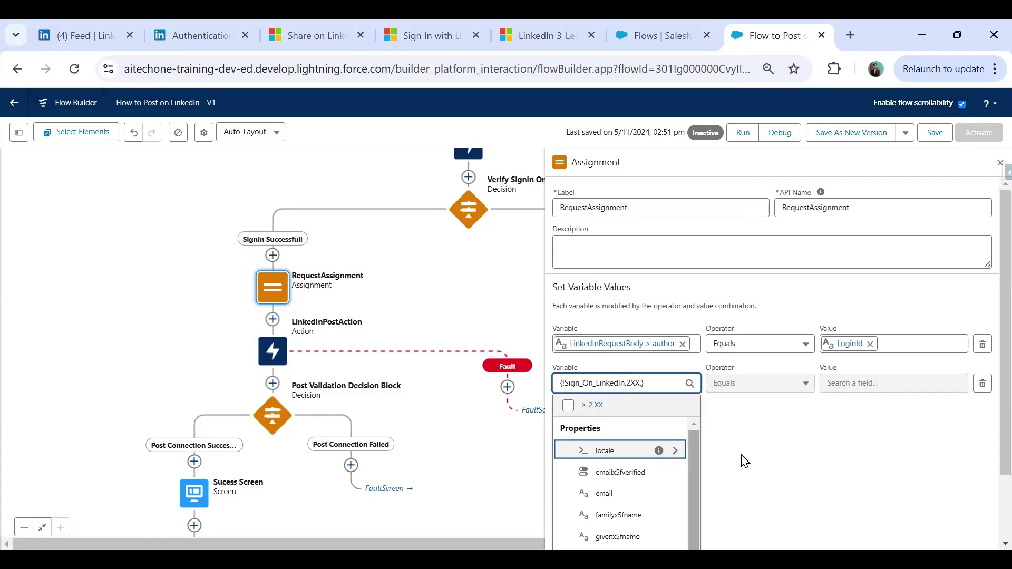
pyautogui.click(795, 468)
pyautogui.click(699, 383)
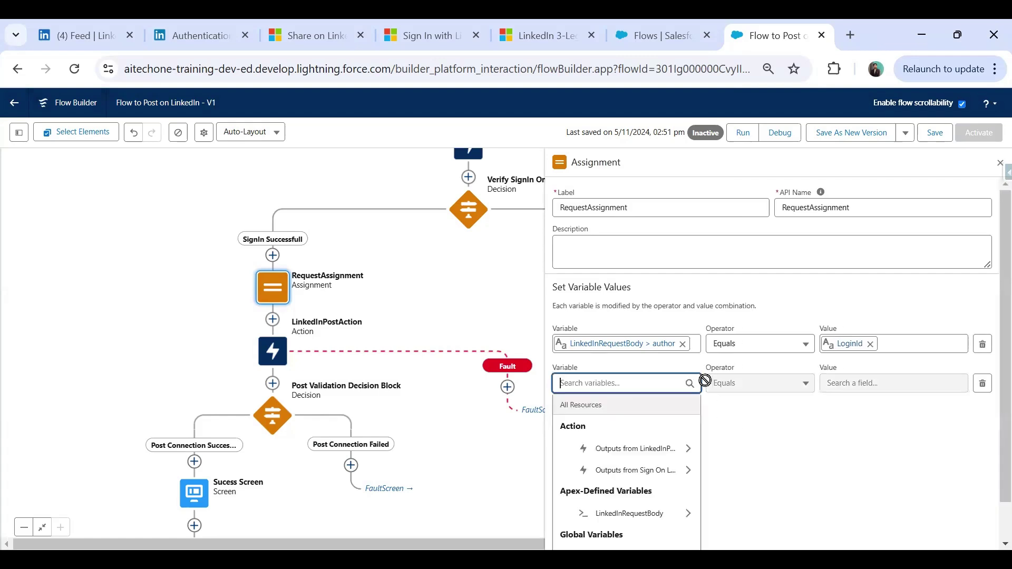
pyautogui.click(737, 428)
# Set the second RequestAssignment row to LinkedInRequestBody > lifecycleState equals PUBLISHED, copying the value from the documentation's sample request body
pyautogui.click(585, 376)
pyautogui.click(639, 466)
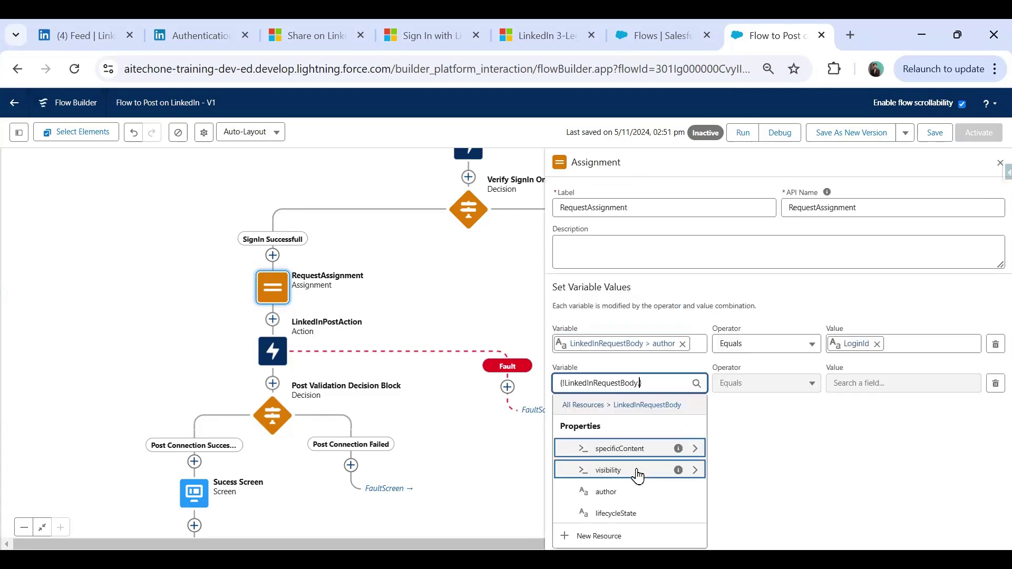
pyautogui.click(642, 514)
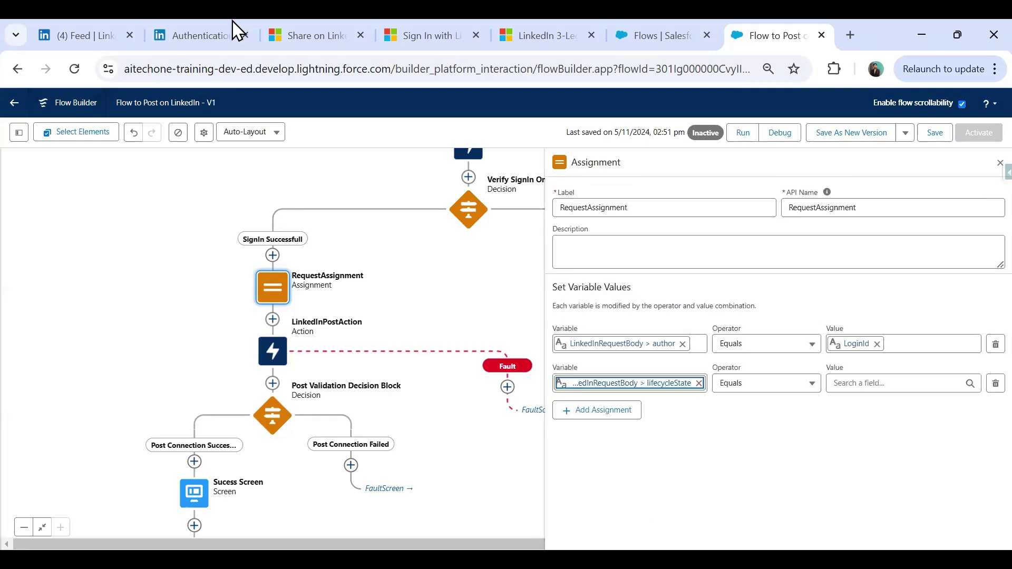
pyautogui.hotkey('ctrl', '3')
pyautogui.doubleClick(471, 316)
pyautogui.hotkey('ctrl', 'c')
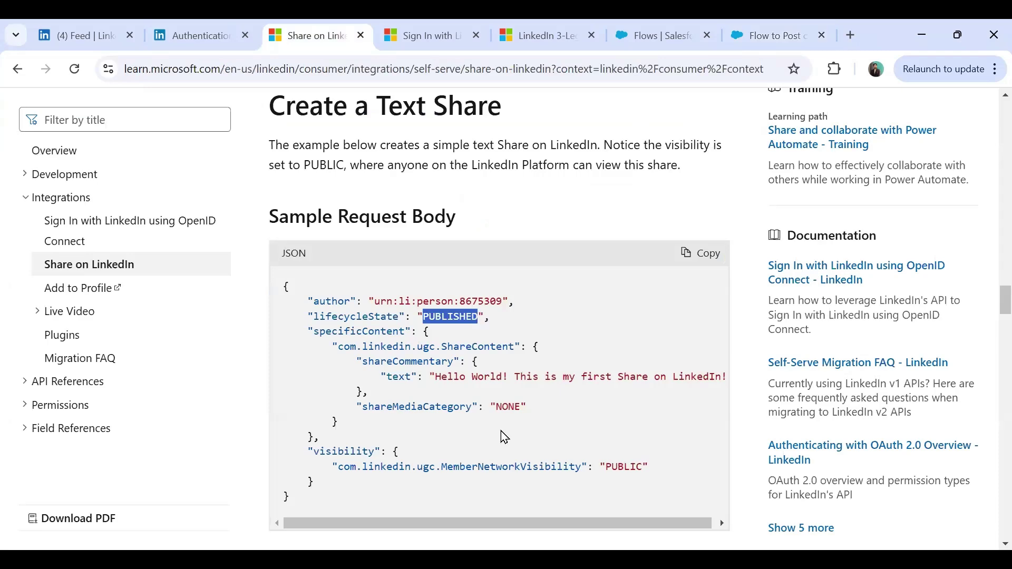
pyautogui.click(786, 29)
pyautogui.click(853, 380)
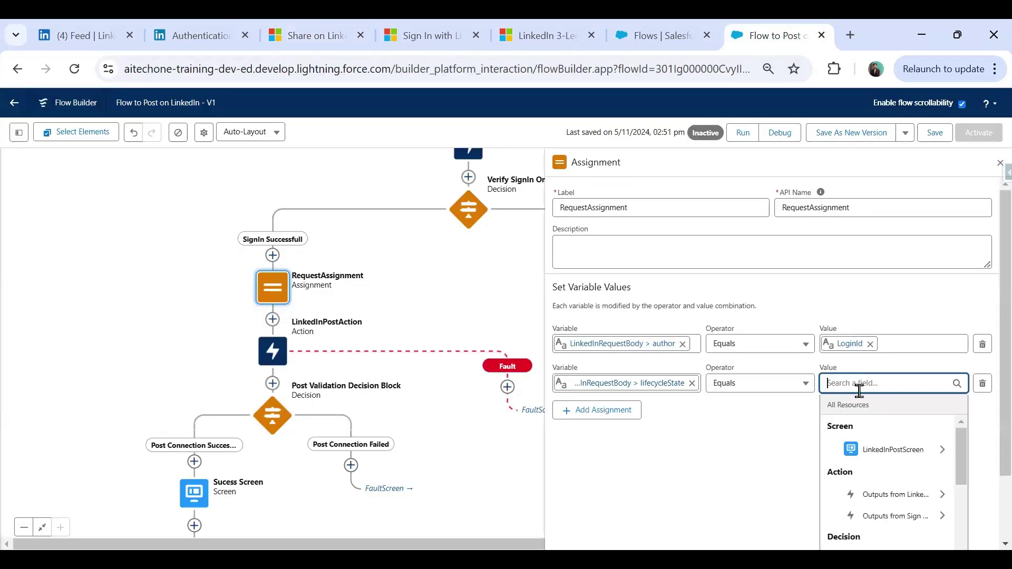
pyautogui.hotkey('ctrl', 'v')
# Add a third assignment row for the text property of shareCommentary under LinkedInRequestBody's specificContent, following the sample JSON structure
pyautogui.click(594, 413)
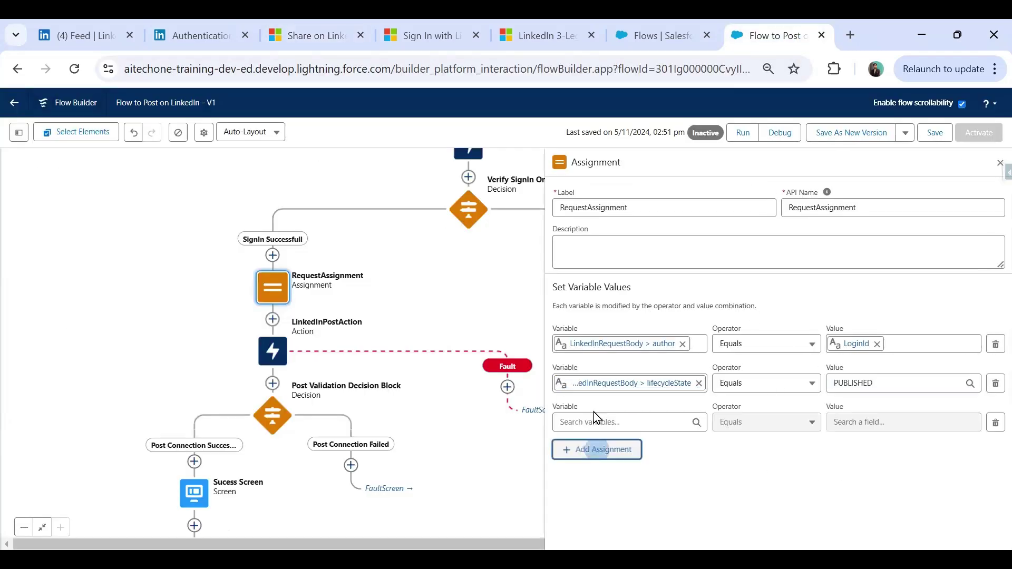
pyautogui.click(310, 25)
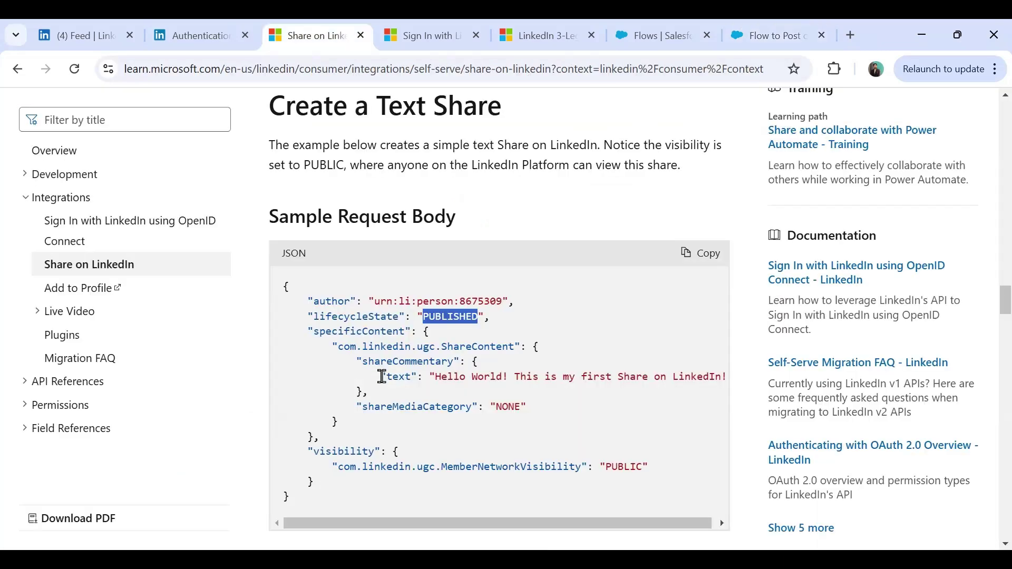
pyautogui.doubleClick(404, 376)
pyautogui.moveTo(315, 331); pyautogui.dragTo(392, 332)
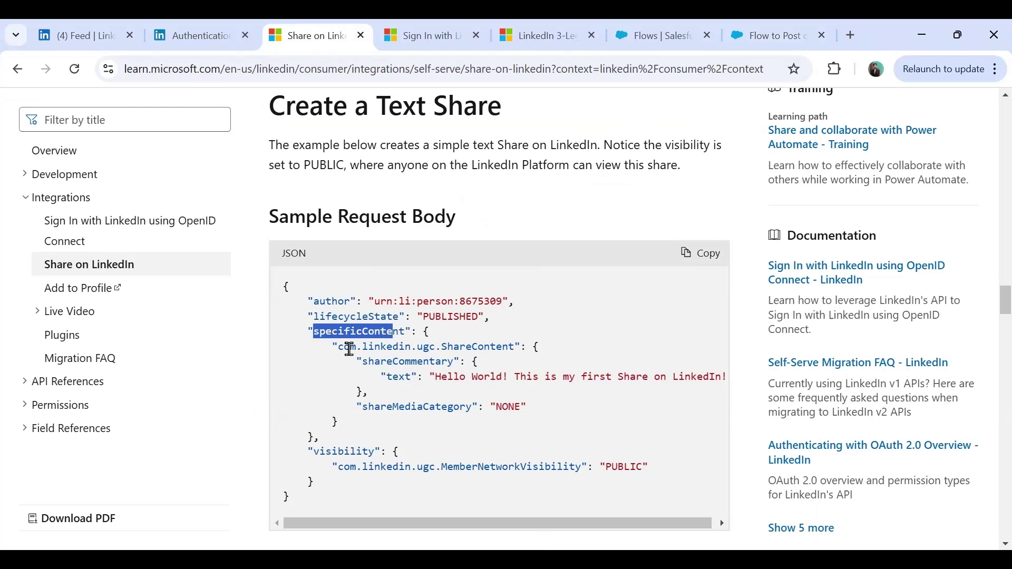
pyautogui.click(759, 36)
pyautogui.click(603, 418)
pyautogui.scroll(-2, 613, 451)
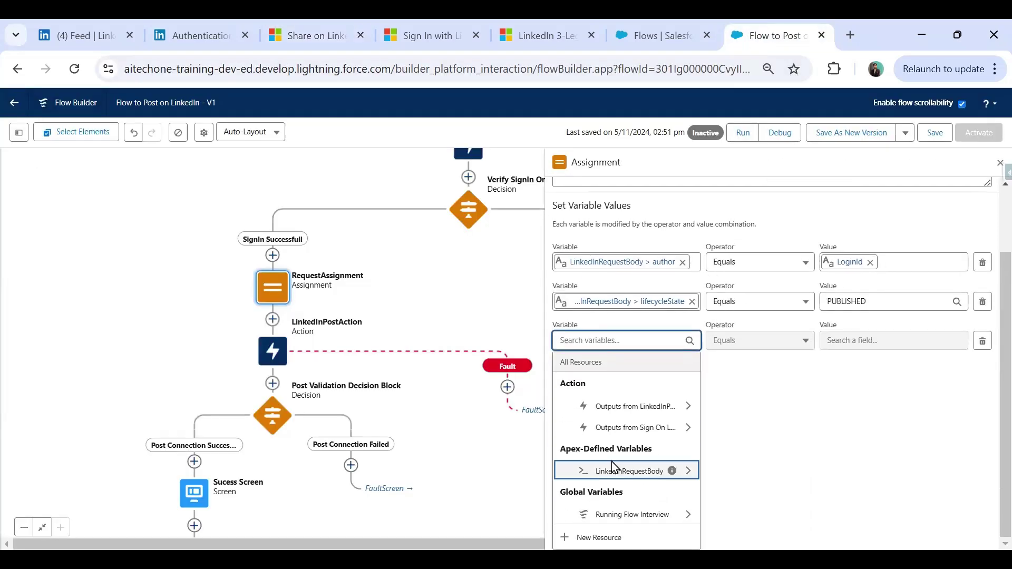
pyautogui.click(617, 473)
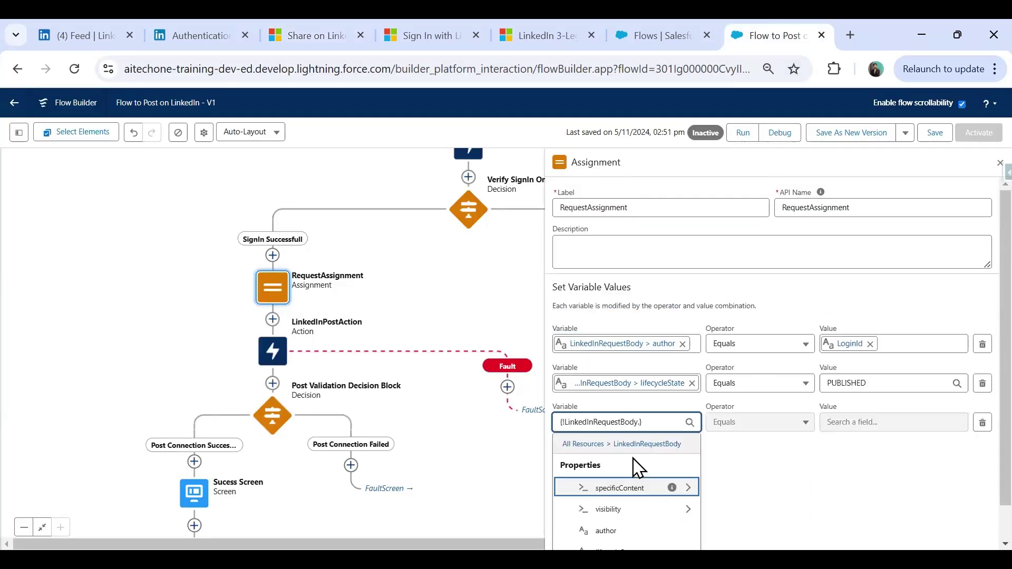
pyautogui.write('specificContent')
pyautogui.click(624, 489)
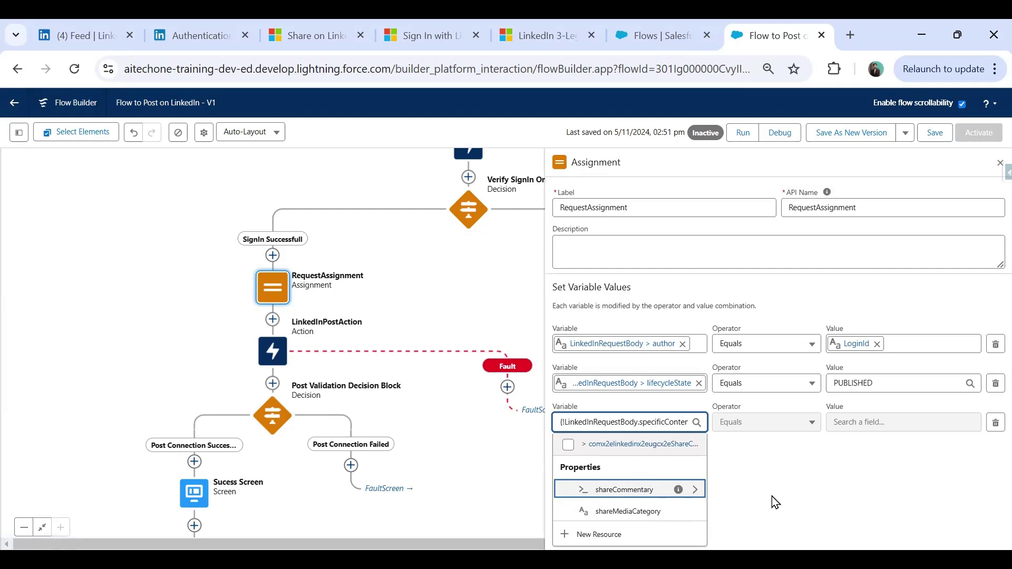
pyautogui.click(695, 496)
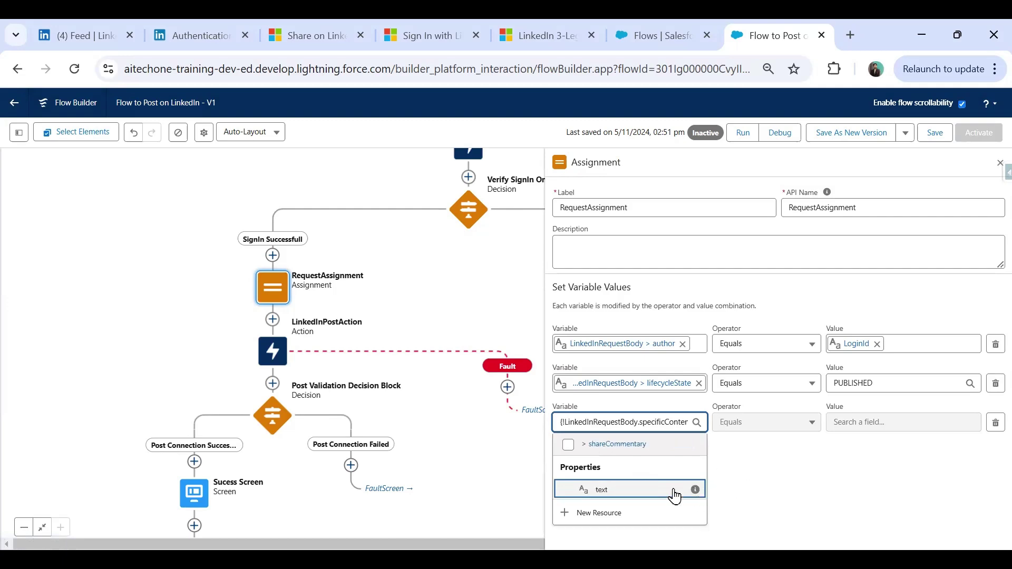
pyautogui.click(598, 490)
# Check the text field in the sample request body and assign LinkedInPostScreen > Message To Post as the shareCommentary text value
pyautogui.click(330, 33)
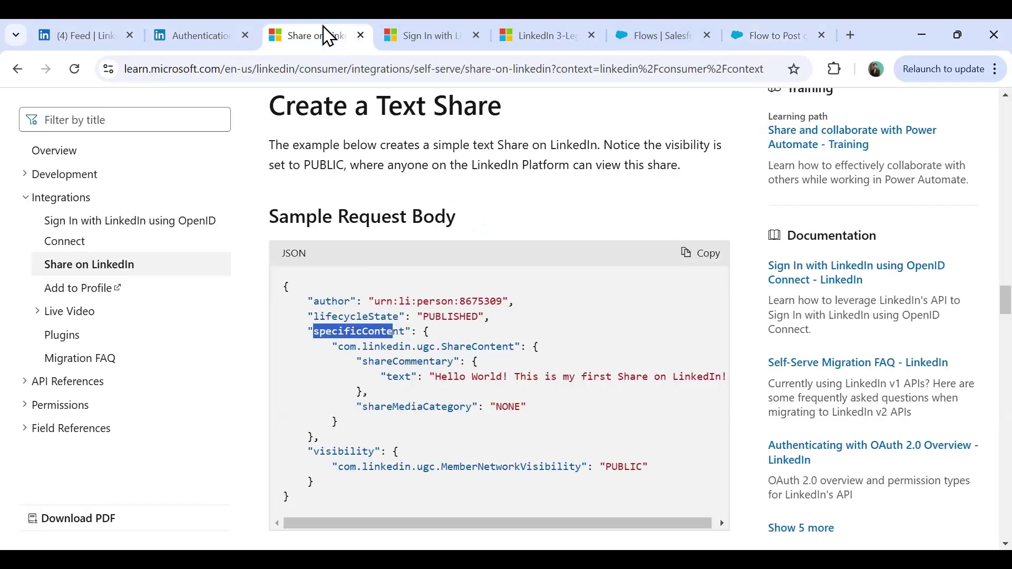
pyautogui.moveTo(362, 361); pyautogui.dragTo(440, 377)
pyautogui.click(390, 377)
pyautogui.click(775, 35)
pyautogui.click(875, 423)
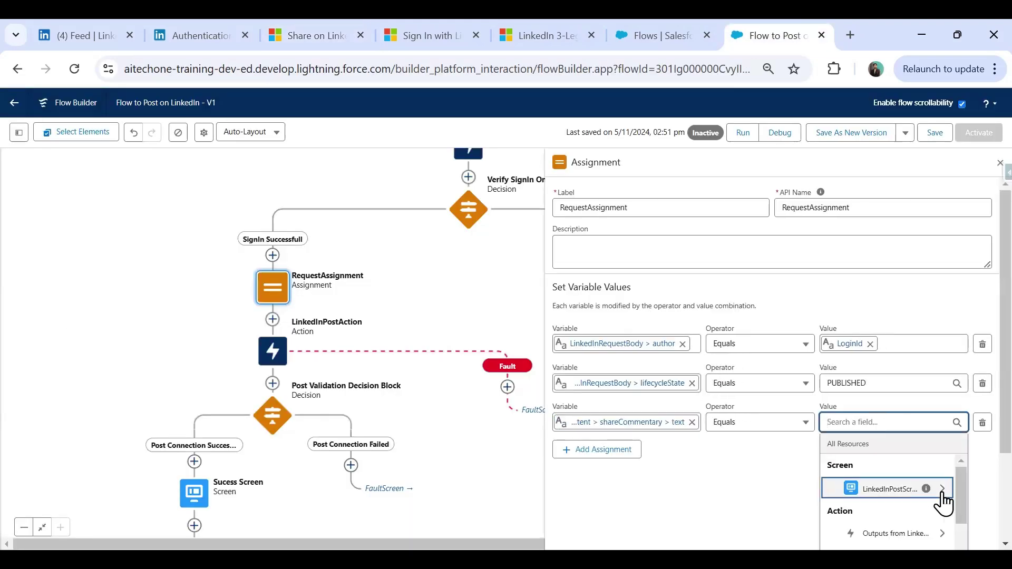
pyautogui.scroll(-1, 762, 480)
pyautogui.scroll(-2, 822, 422)
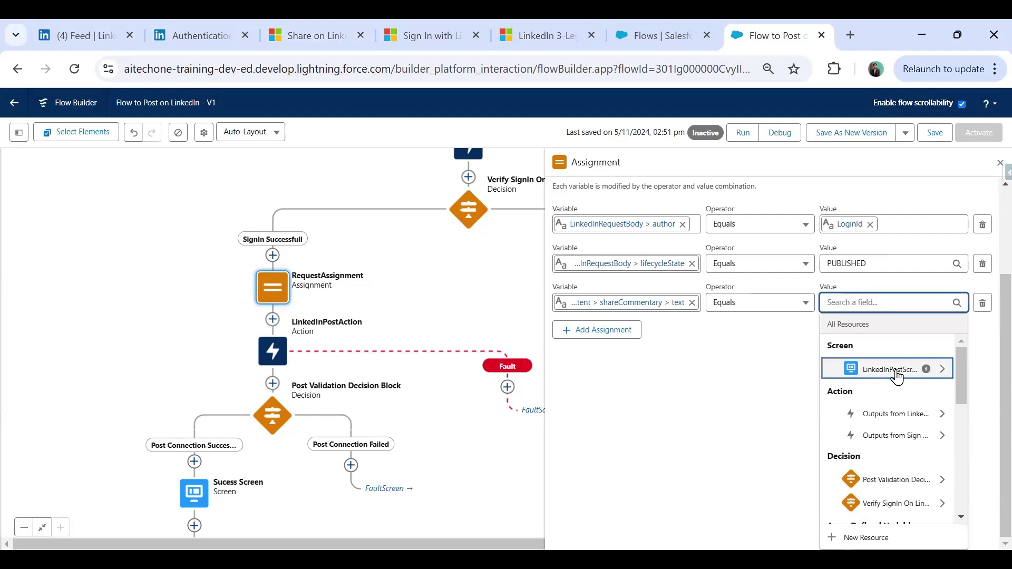
pyautogui.click(904, 373)
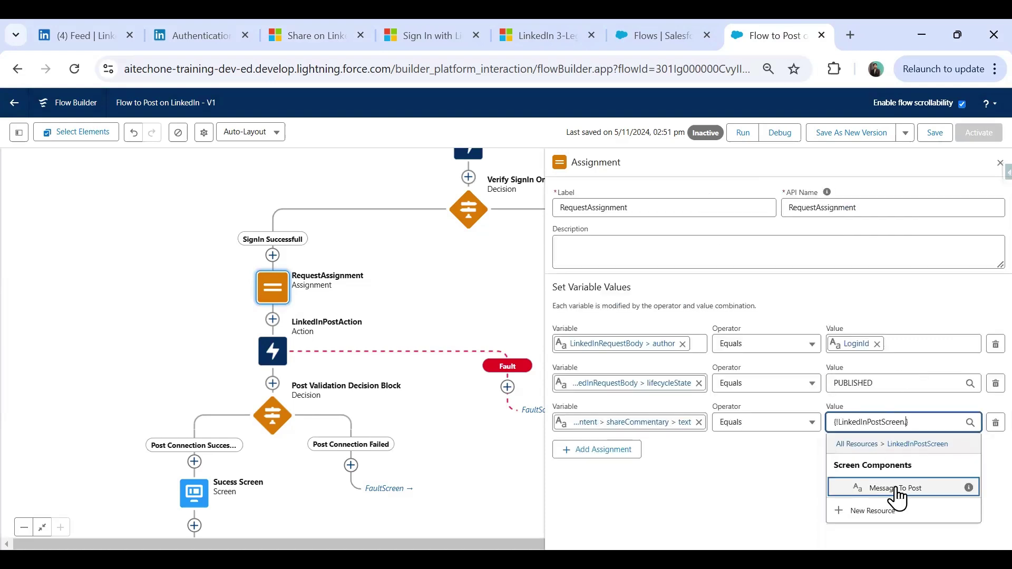
pyautogui.click(896, 489)
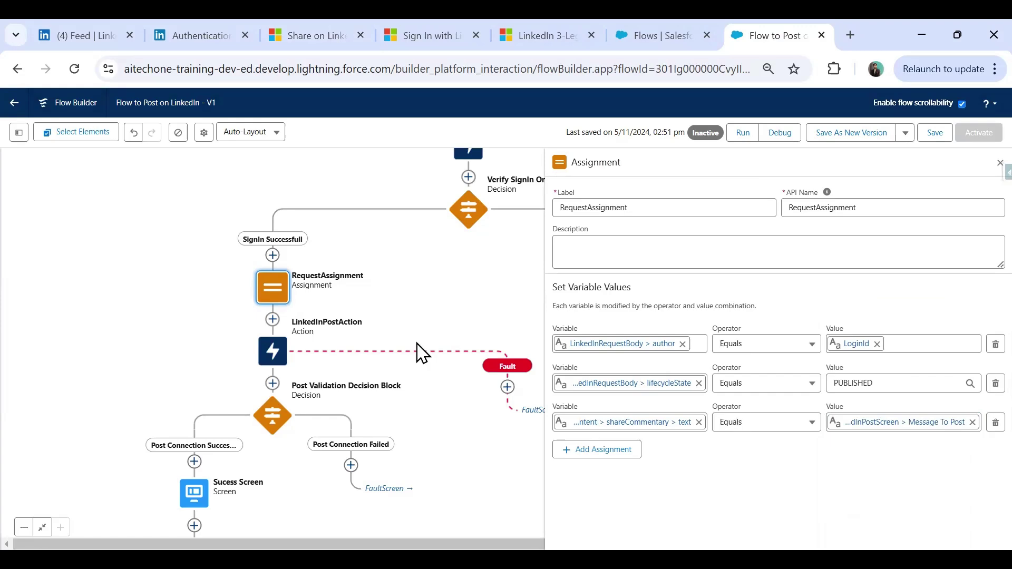
# Add a fourth assignment row for the shareMediaCategory property under LinkedInRequestBody's specificContent ShareContent, as in the sample JSON
pyautogui.click(317, 36)
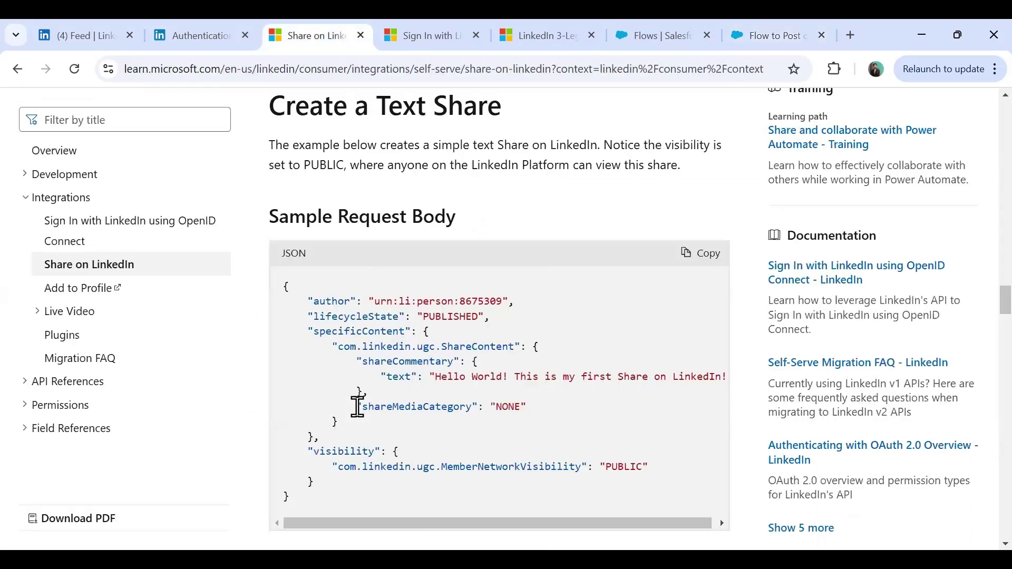
pyautogui.click(774, 29)
pyautogui.click(597, 450)
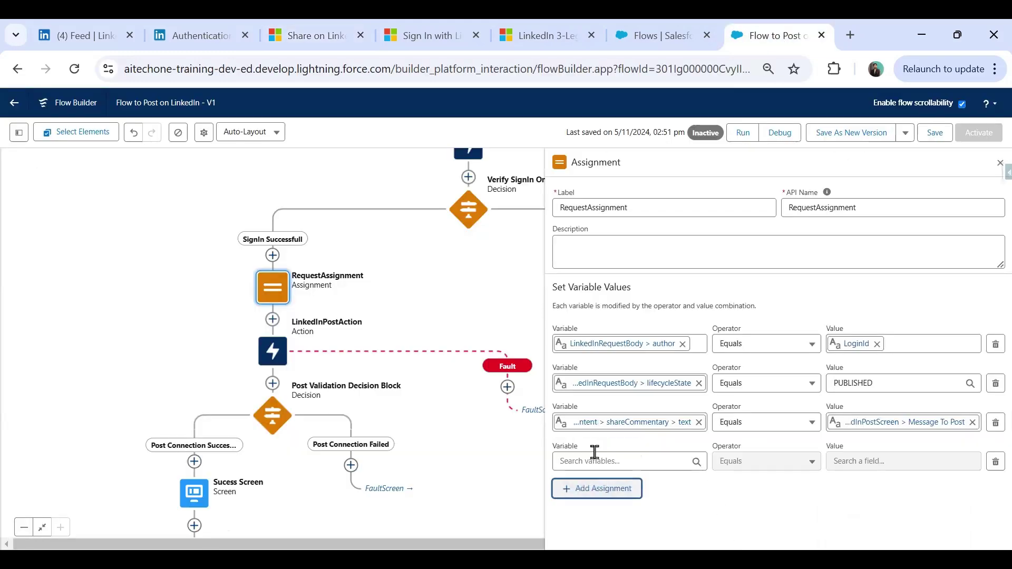
pyautogui.hotkey('ctrl', '3')
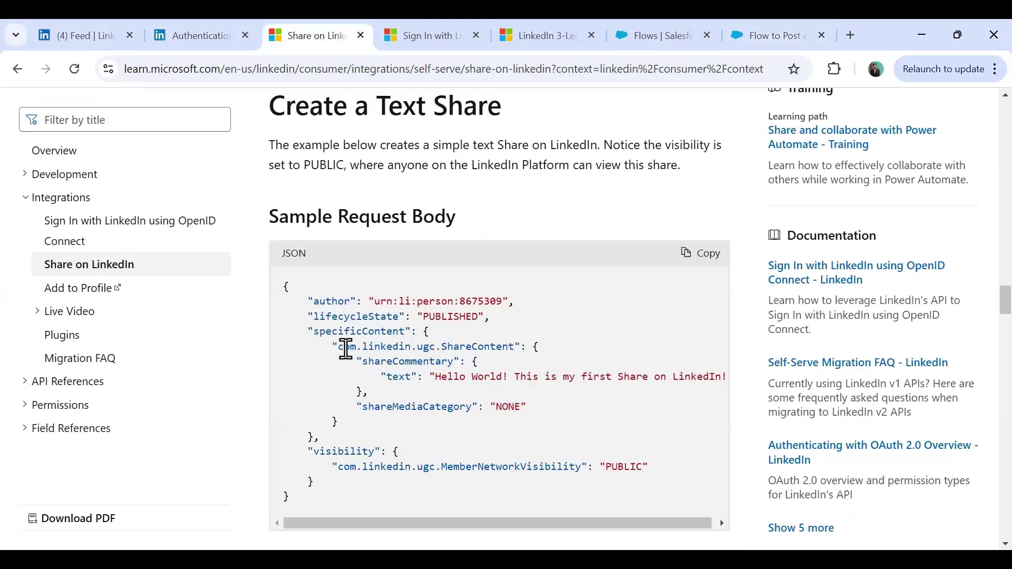
pyautogui.click(794, 33)
pyautogui.click(624, 460)
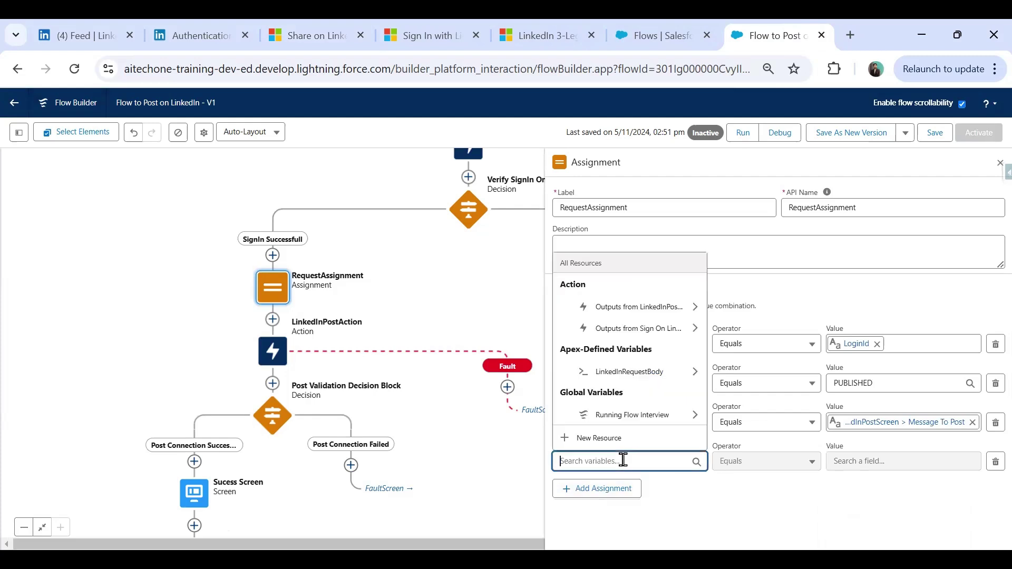
pyautogui.click(639, 381)
pyautogui.click(634, 351)
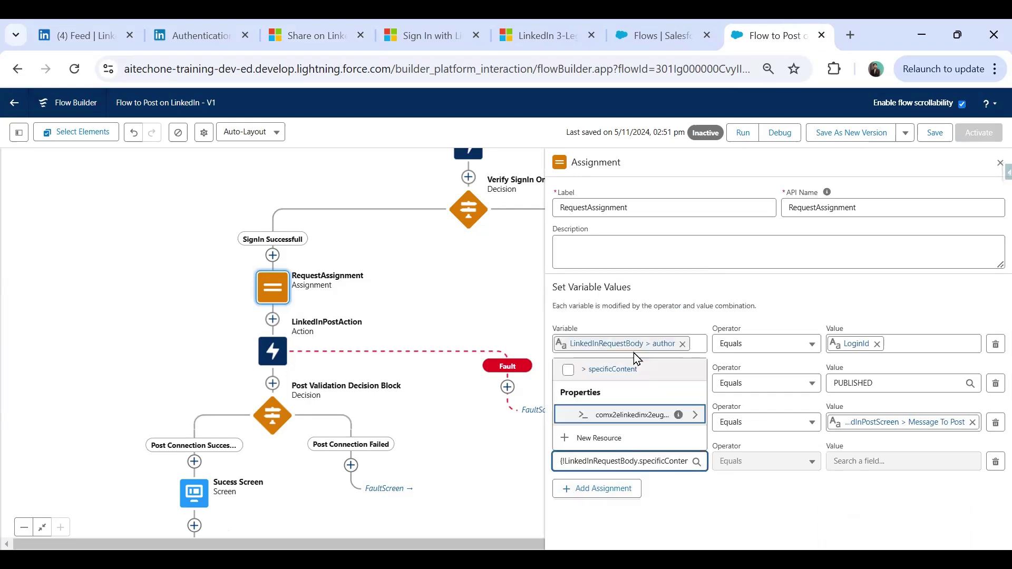
pyautogui.click(637, 417)
pyautogui.click(638, 417)
# Set the shareMediaCategory value to NONE, copied from the documentation's sample request body
pyautogui.click(878, 462)
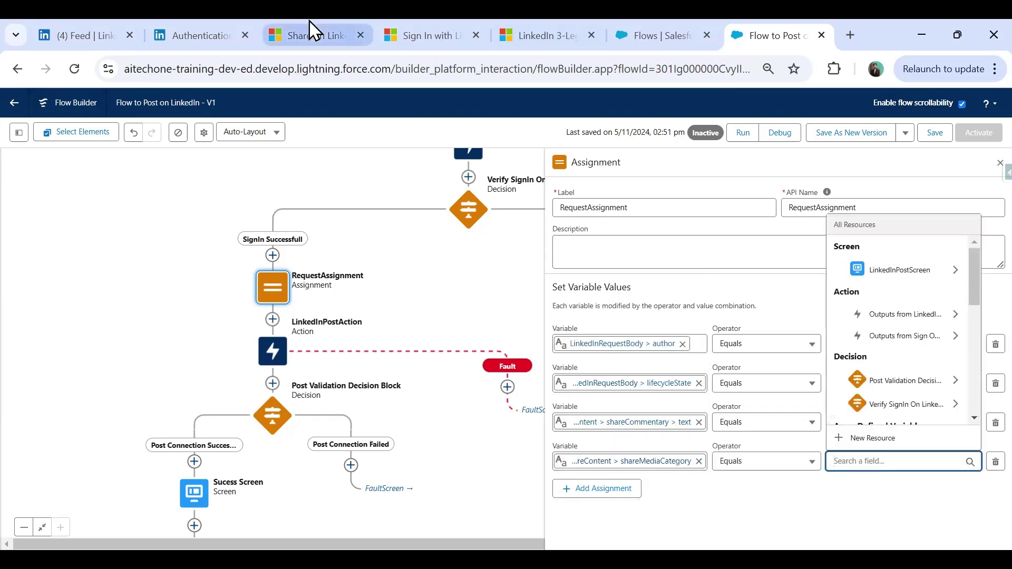
pyautogui.click(314, 35)
pyautogui.doubleClick(507, 405)
pyautogui.hotkey('ctrl', 'c')
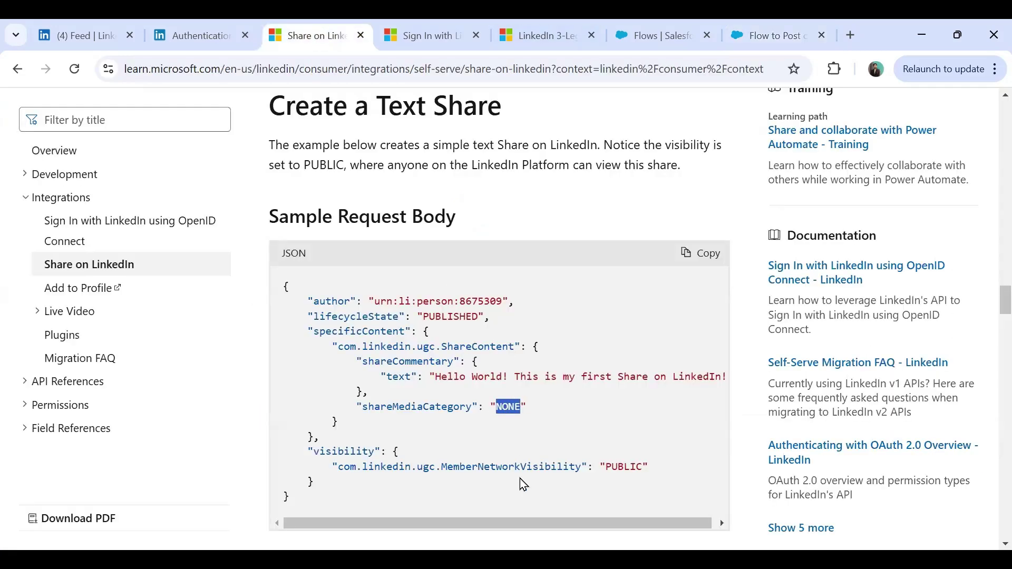
pyautogui.click(764, 31)
pyautogui.hotkey('ctrl', 'v')
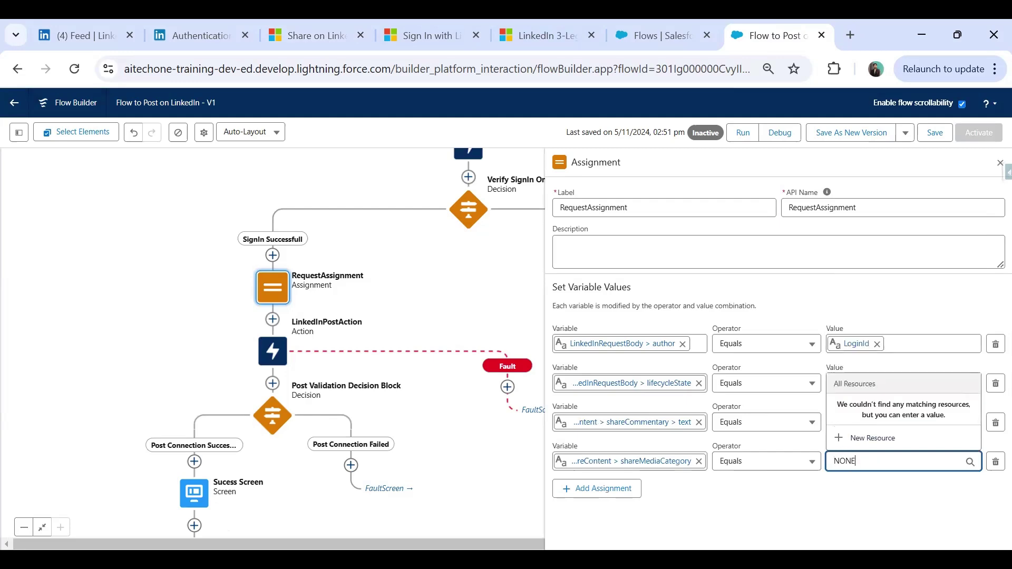
pyautogui.click(705, 505)
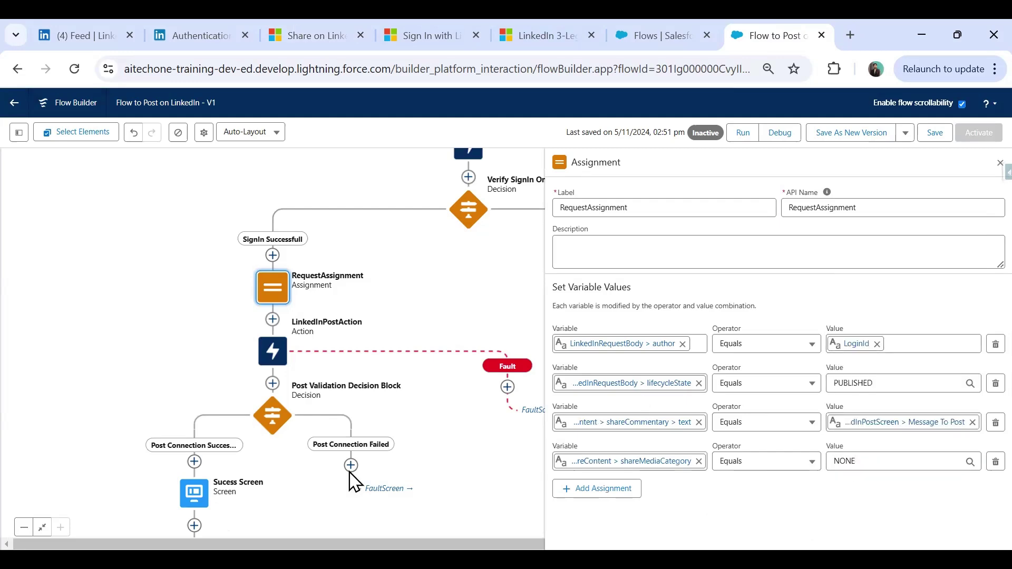
# Add a fifth assignment row for the MemberNetworkVisibility property under LinkedInRequestBody's visibility
pyautogui.click(311, 35)
pyautogui.click(770, 35)
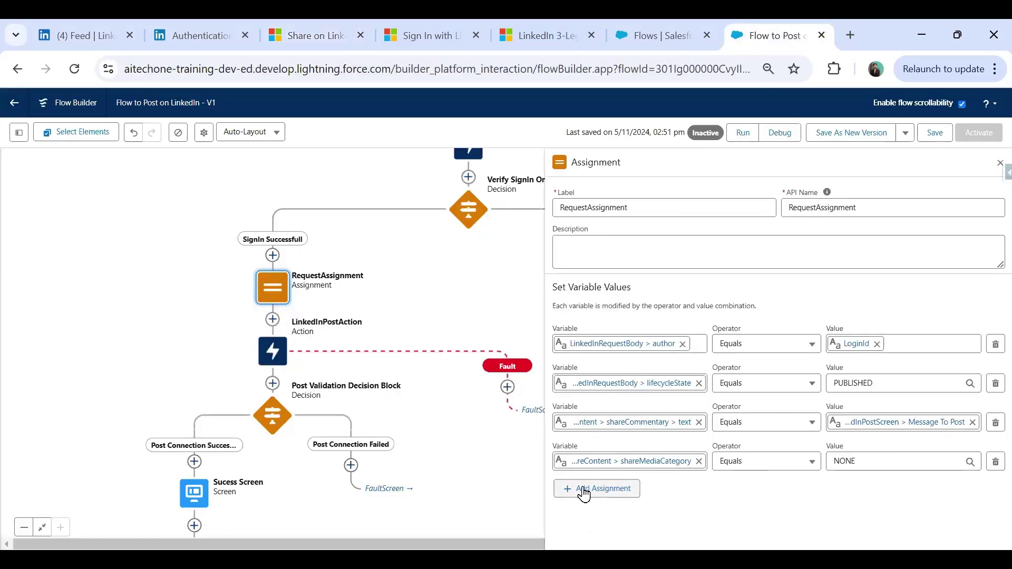
pyautogui.click(584, 493)
pyautogui.click(586, 496)
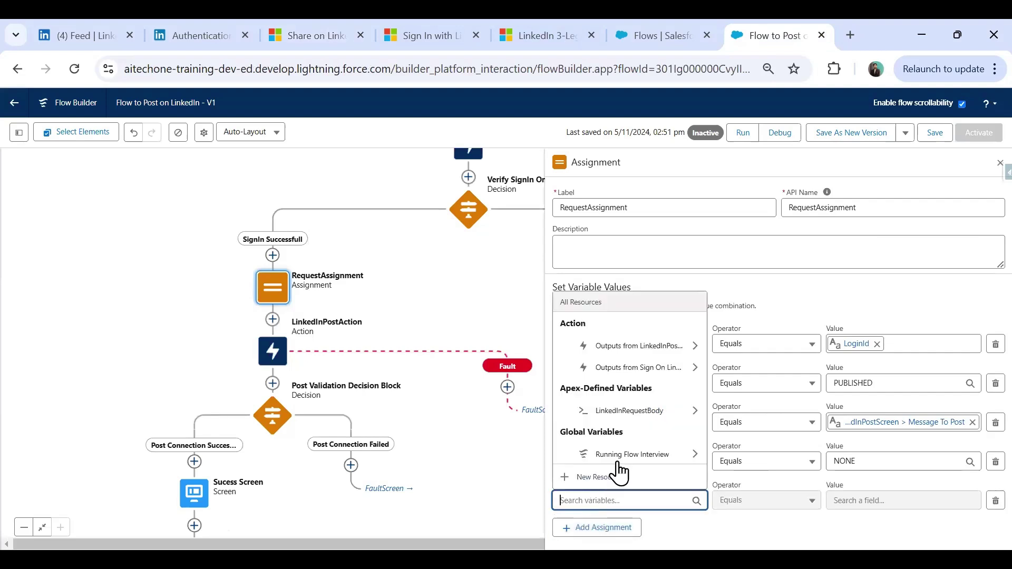
pyautogui.click(612, 414)
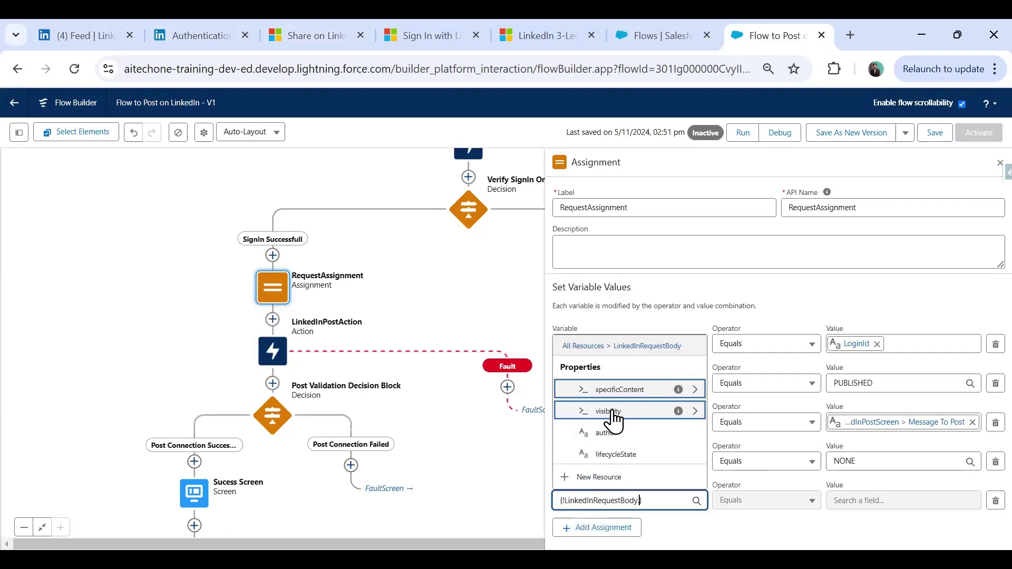
pyautogui.click(610, 413)
pyautogui.click(610, 460)
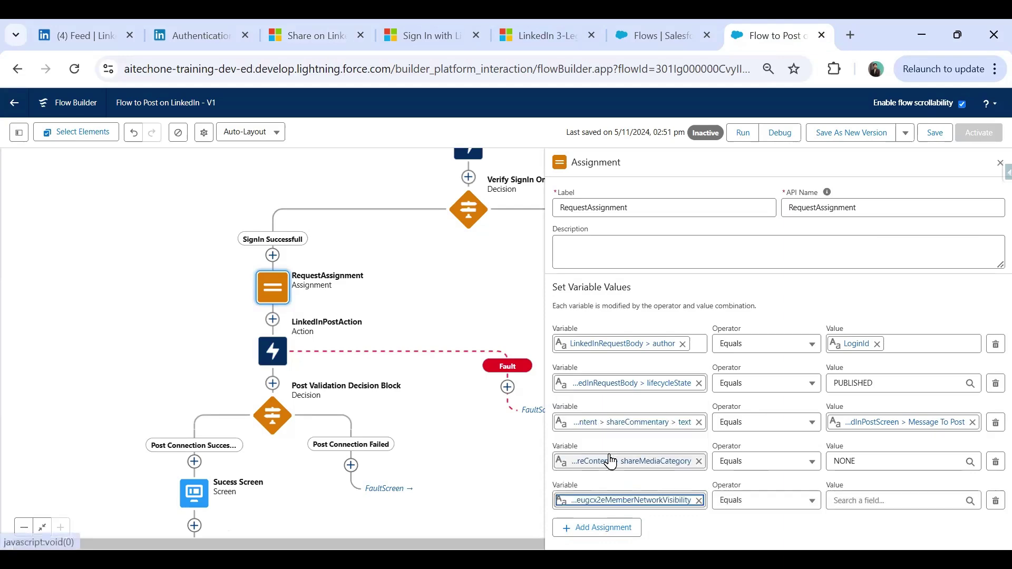
# Check the visibility entry in the sample request body and set the MemberNetworkVisibility value to PUBLIC
pyautogui.moveTo(338, 467); pyautogui.dragTo(560, 482)
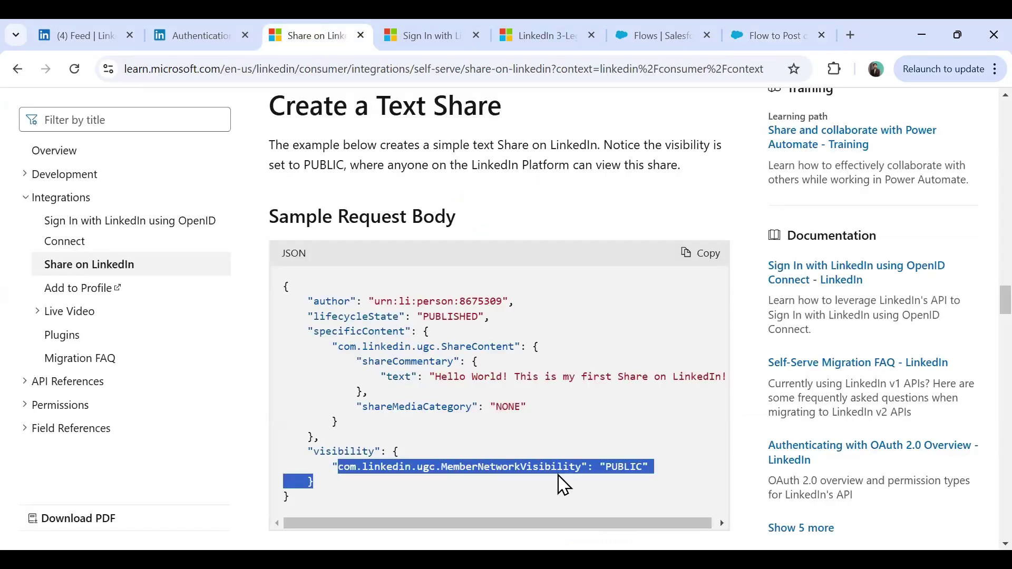
pyautogui.click(766, 22)
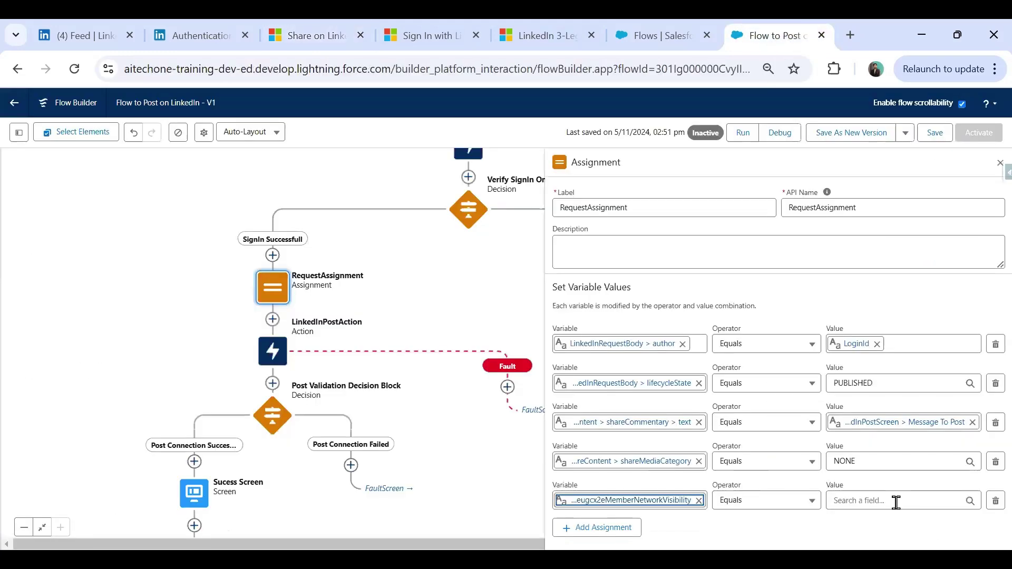
pyautogui.click(896, 501)
pyautogui.write('PUBLIC')
pyautogui.click(177, 377)
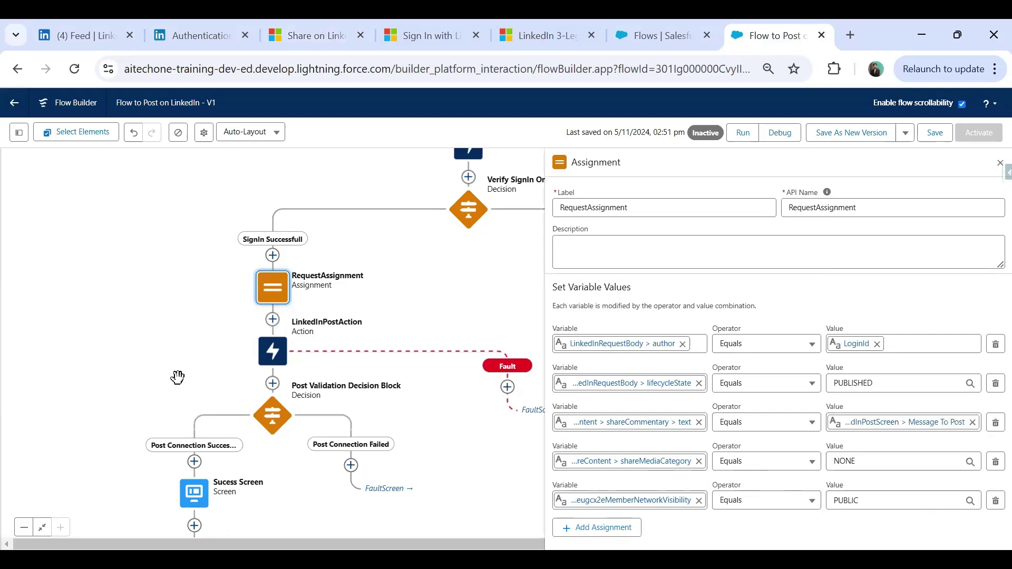
# Close the RequestAssignment settings, save the flow and open its debug options
pyautogui.click(1000, 163)
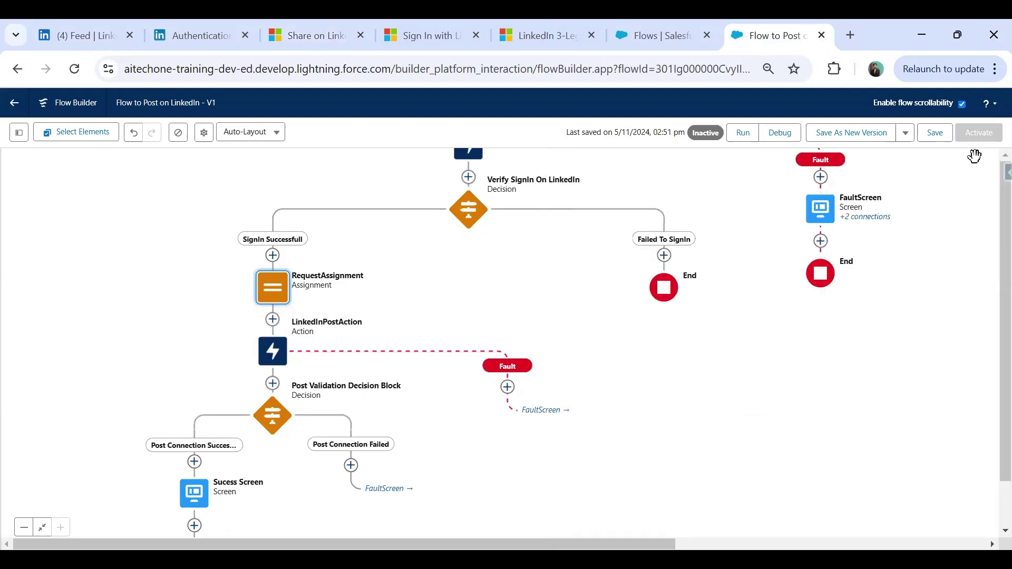
pyautogui.click(935, 132)
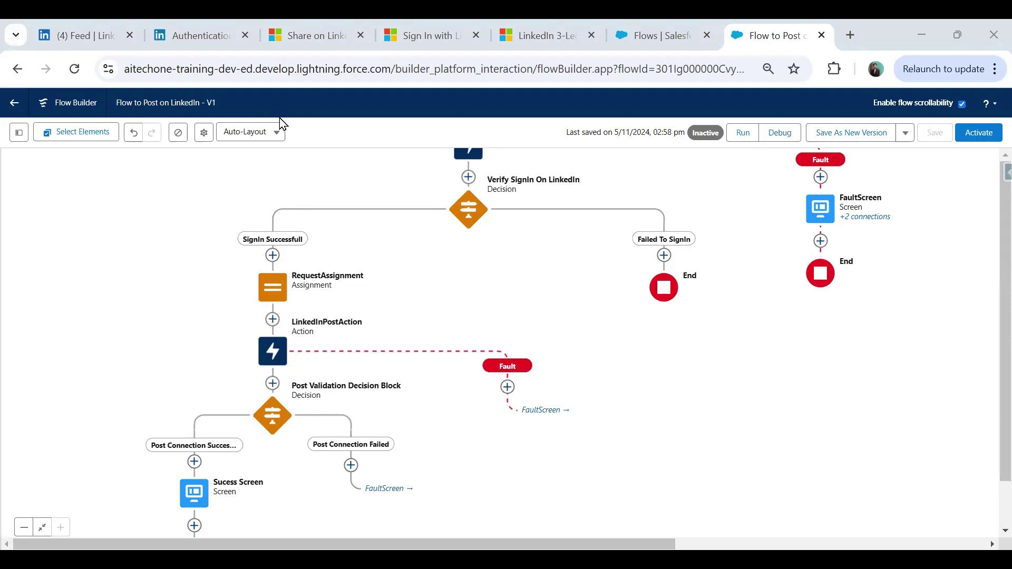
pyautogui.click(779, 134)
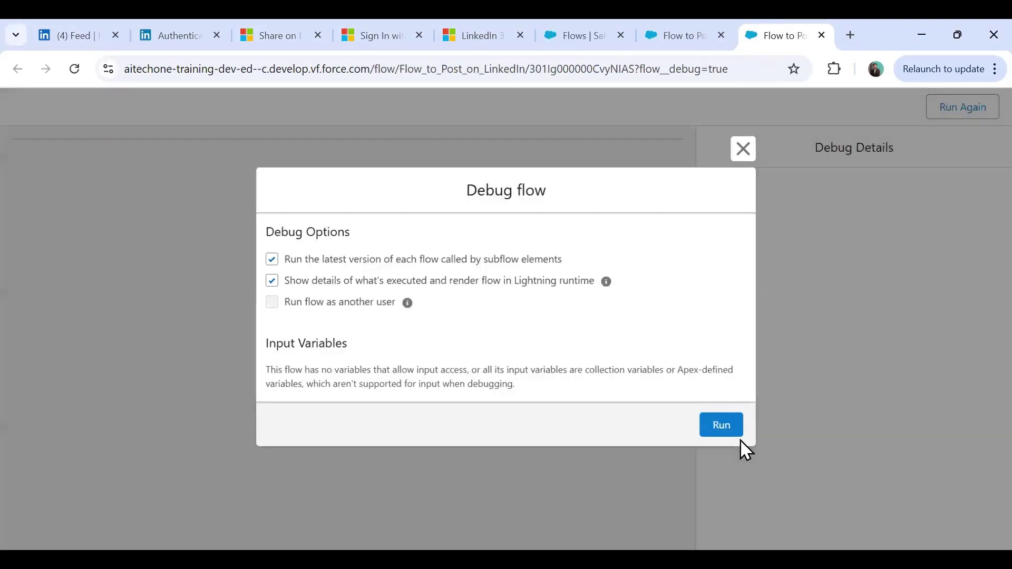
# Run the flow in debug and post the two-line message "Hello From Salesforce," and "This is test message to test LinkedIn Integration" on LinkedIn
pyautogui.click(729, 429)
pyautogui.click(169, 197)
pyautogui.write('Hello From Salesforce,')
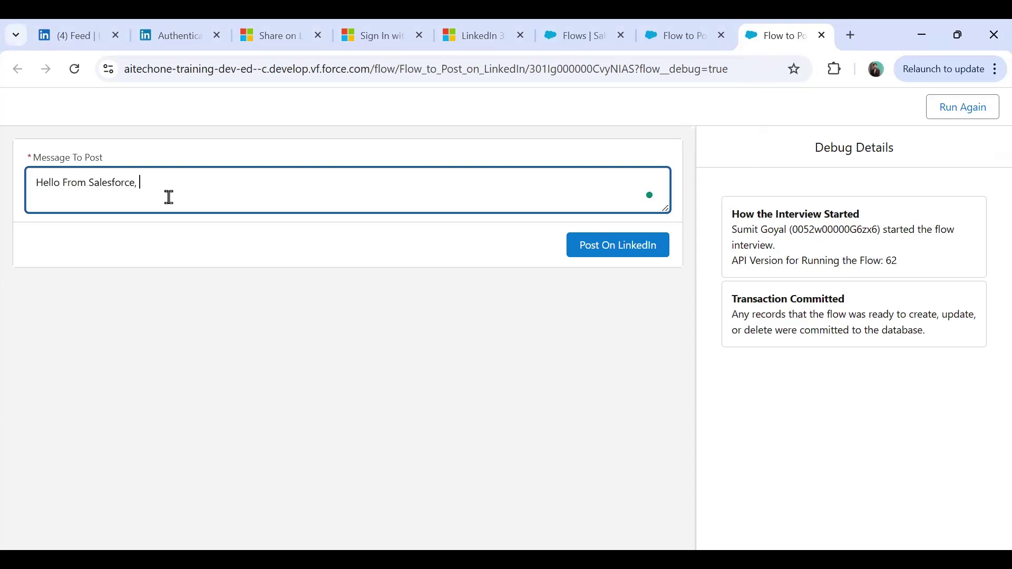
pyautogui.press('Return')
pyautogui.write('This is test fm')
pyautogui.press('BackSpace')
pyautogui.press('BackSpace')
pyautogui.write('message')
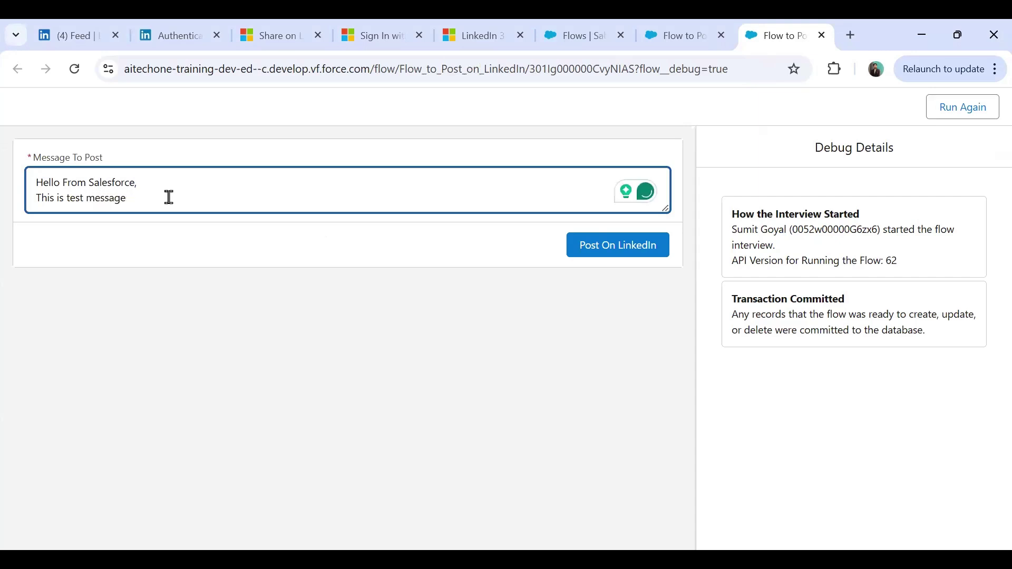
pyautogui.write(' to test LinkedIn Integration')
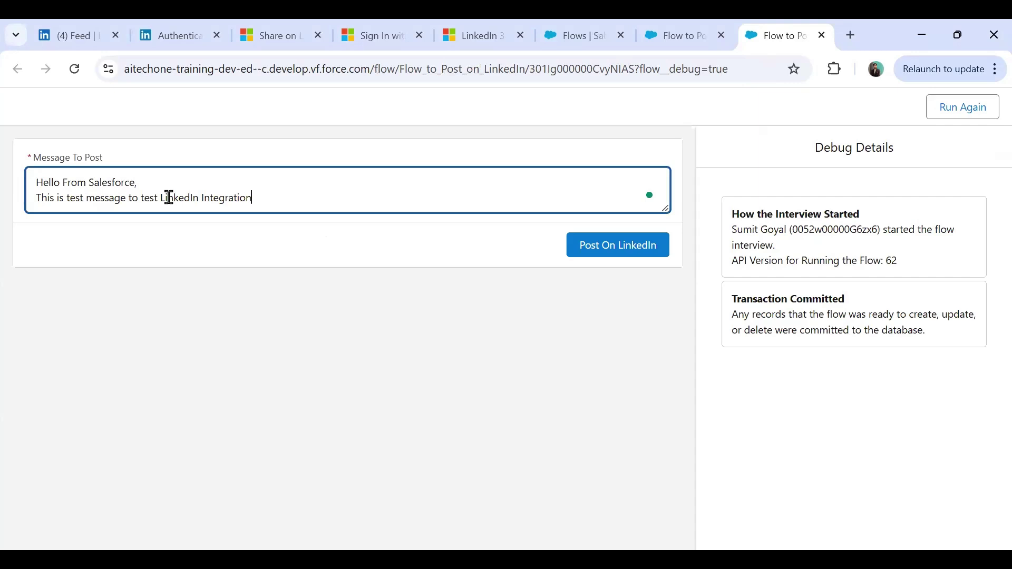
pyautogui.click(628, 248)
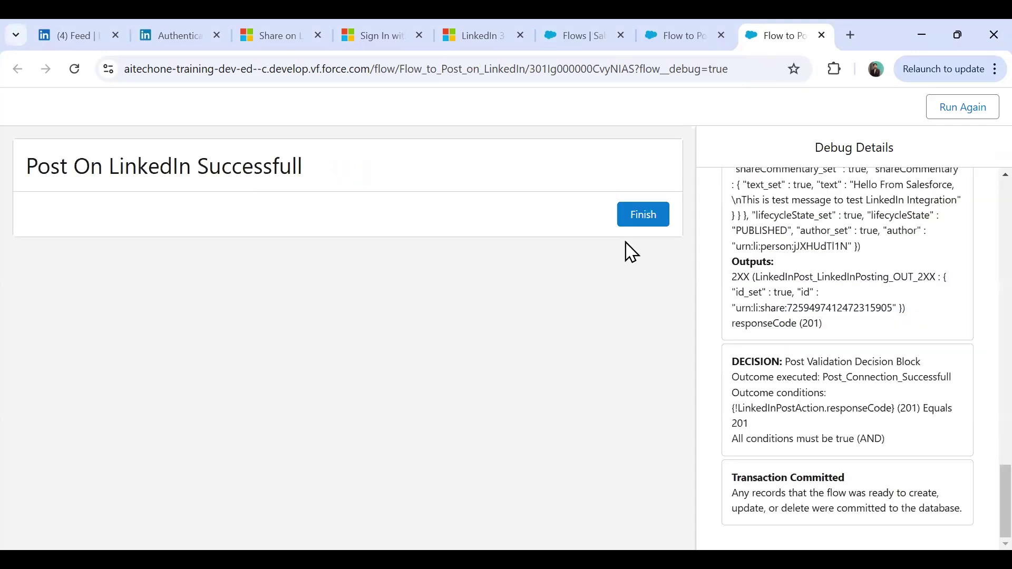
# Review the flow's result screen and the LinkedInPostAction inputs and outputs in the debug details
pyautogui.moveTo(310, 167); pyautogui.dragTo(49, 167)
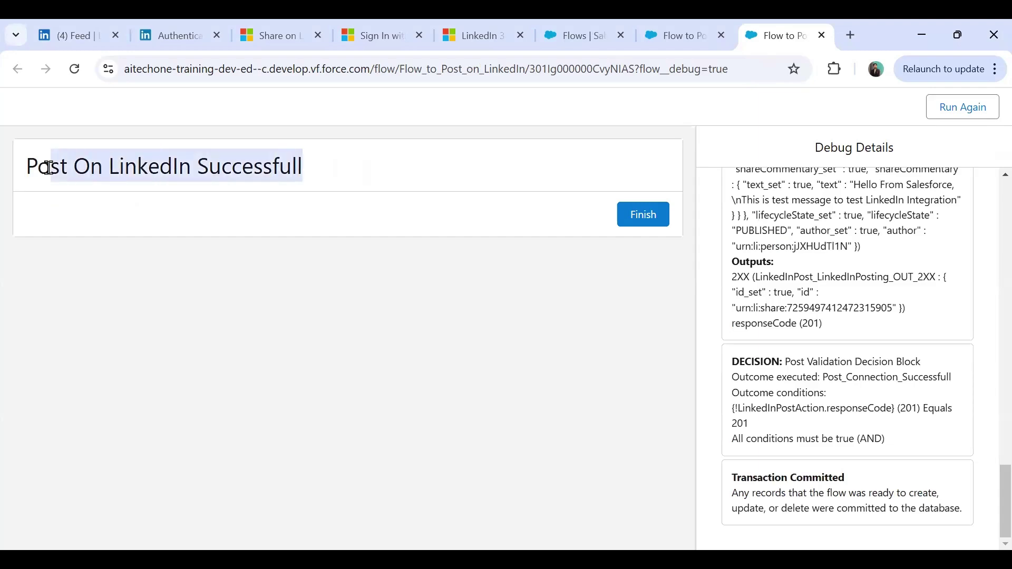
pyautogui.scroll(2, 814, 376)
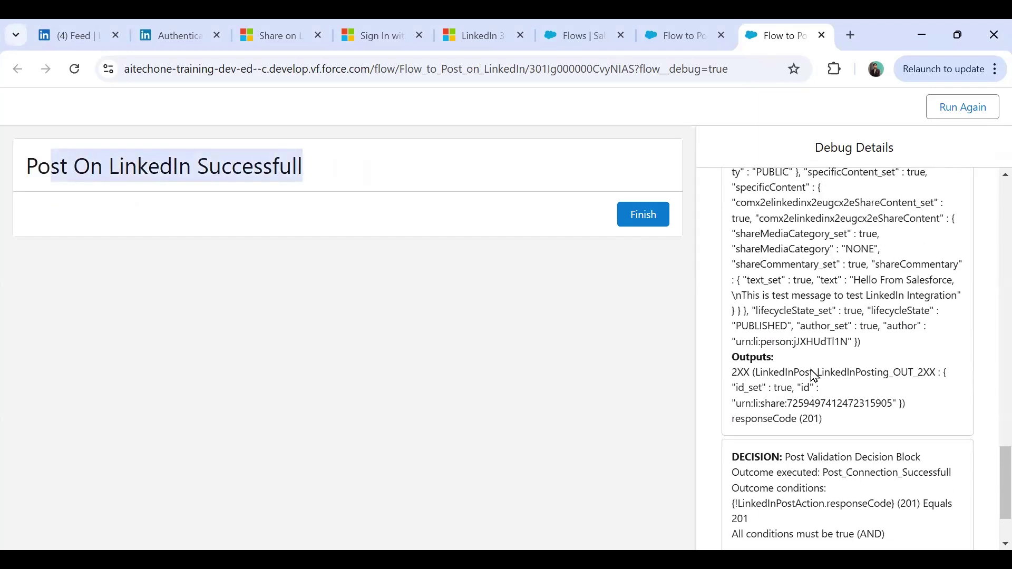
pyautogui.scroll(3, 815, 376)
pyautogui.moveTo(734, 228); pyautogui.dragTo(804, 520)
pyautogui.scroll(15, 819, 412)
pyautogui.scroll(-12, 837, 373)
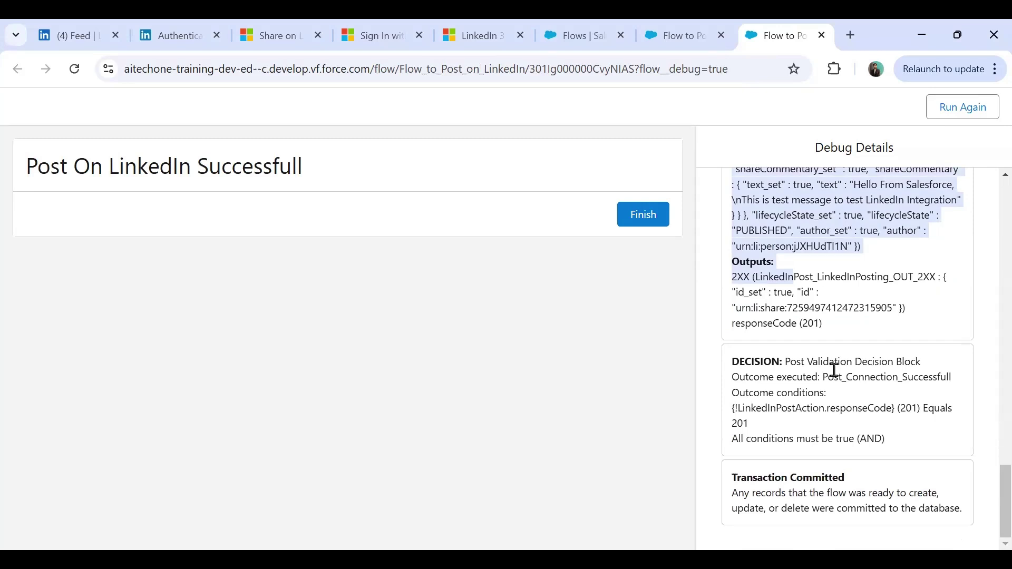
# Switch to LinkedIn, reload the home feed and look through it for the new post
pyautogui.click(74, 40)
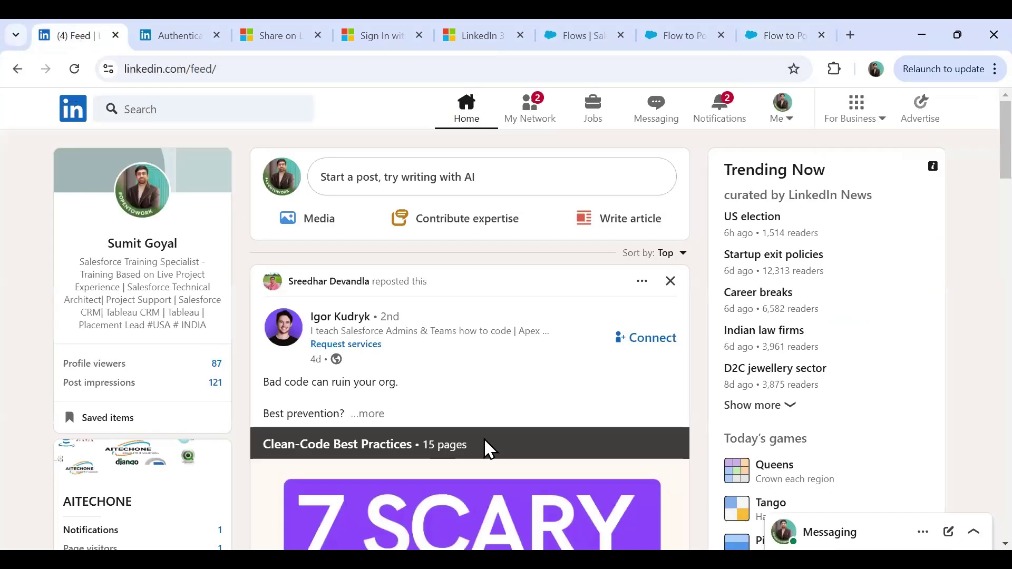
pyautogui.click(72, 71)
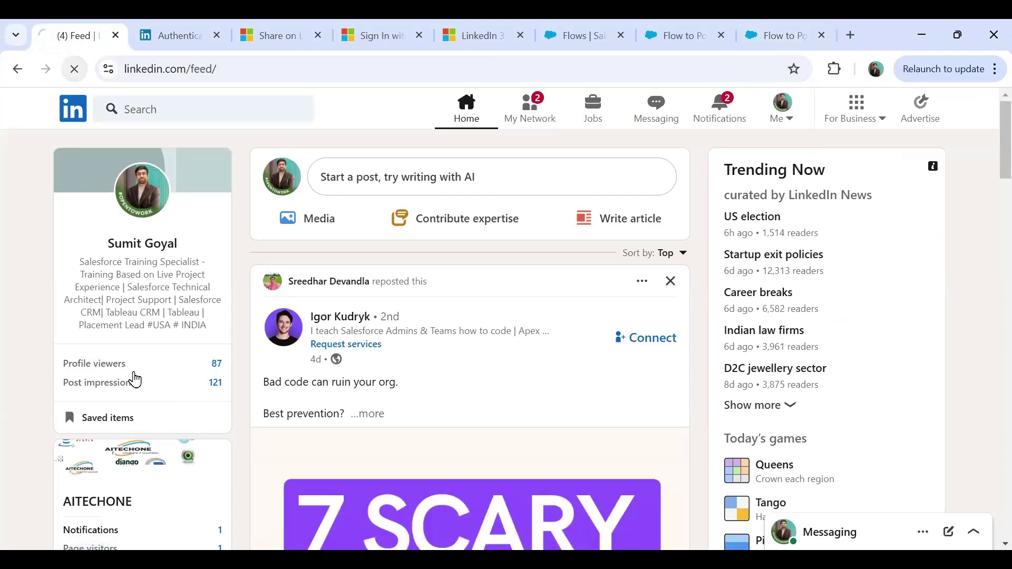
pyautogui.click(129, 250)
pyautogui.click(76, 113)
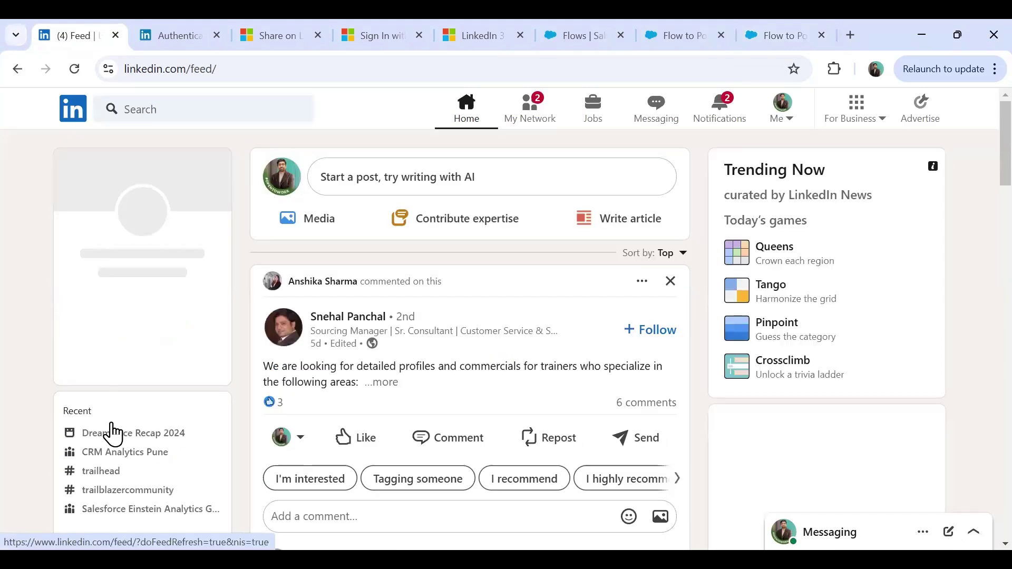
pyautogui.scroll(-6, 158, 352)
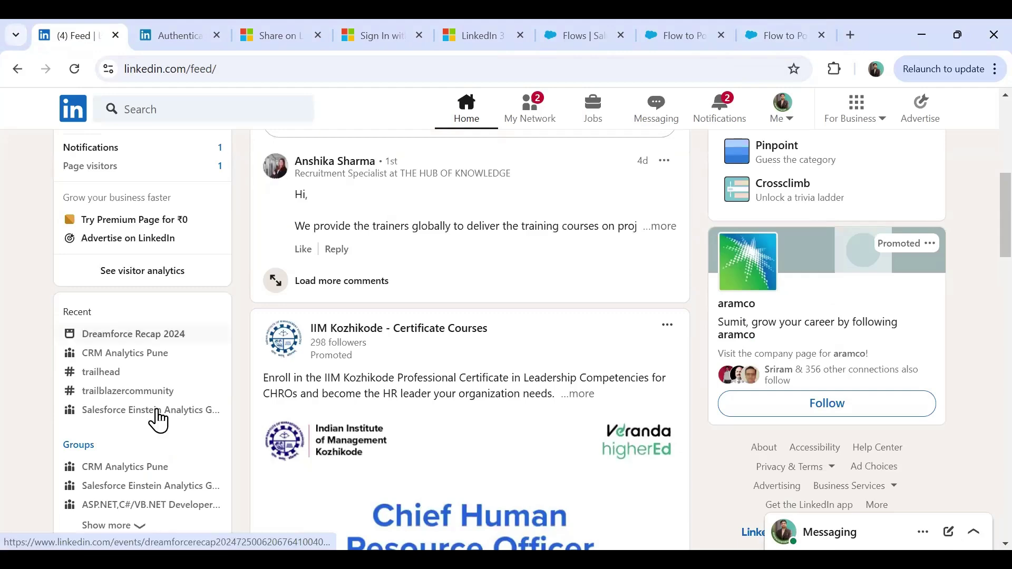
pyautogui.scroll(6, 113, 353)
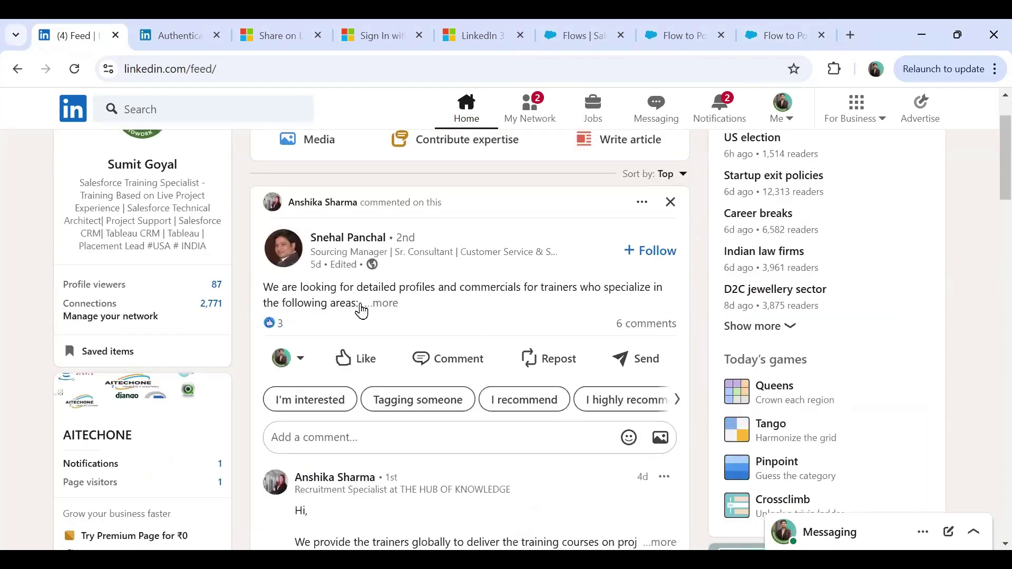
pyautogui.scroll(2, 211, 343)
# Open the account owner's LinkedIn profile, find the newest post under Activity and open it to check its text
pyautogui.click(126, 248)
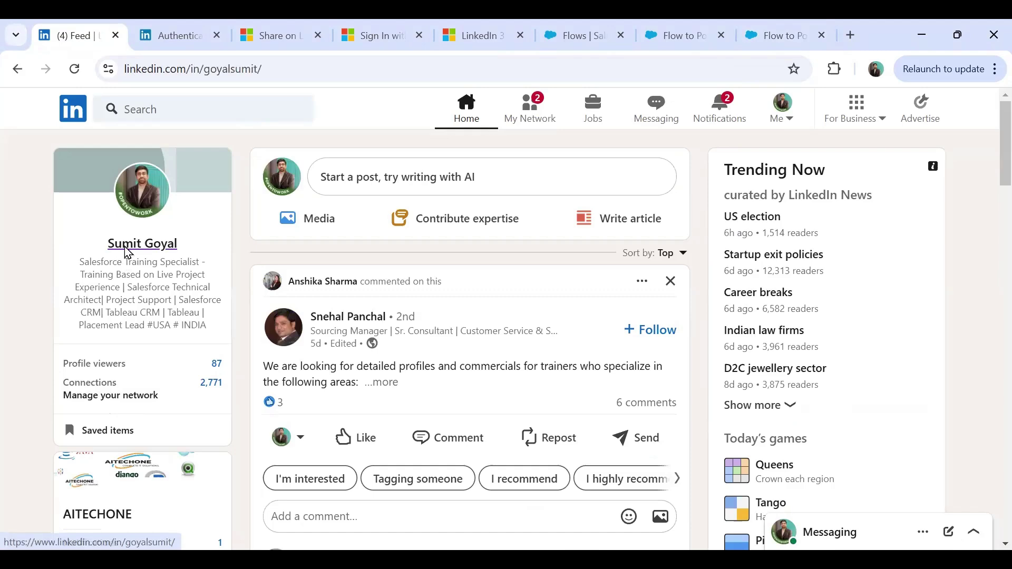
pyautogui.scroll(-4, 166, 428)
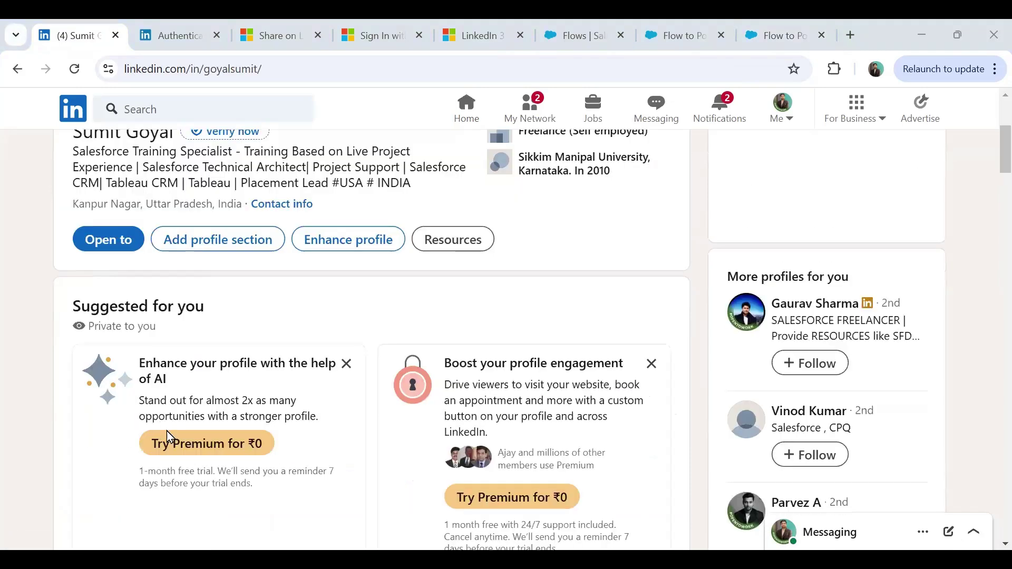
pyautogui.scroll(-8, 166, 431)
pyautogui.scroll(-3, 168, 437)
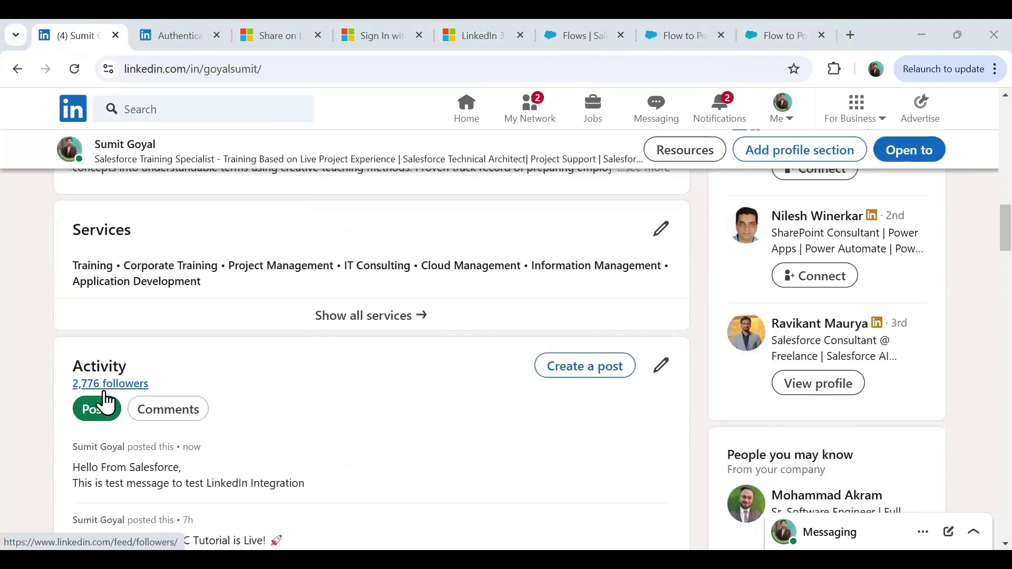
pyautogui.click(100, 452)
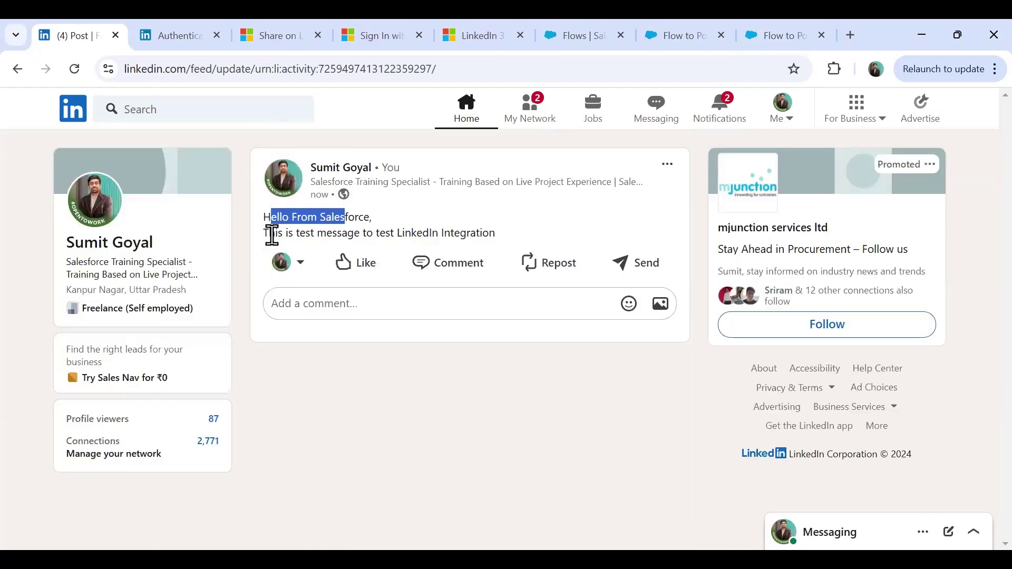
pyautogui.moveTo(270, 232); pyautogui.dragTo(422, 259)
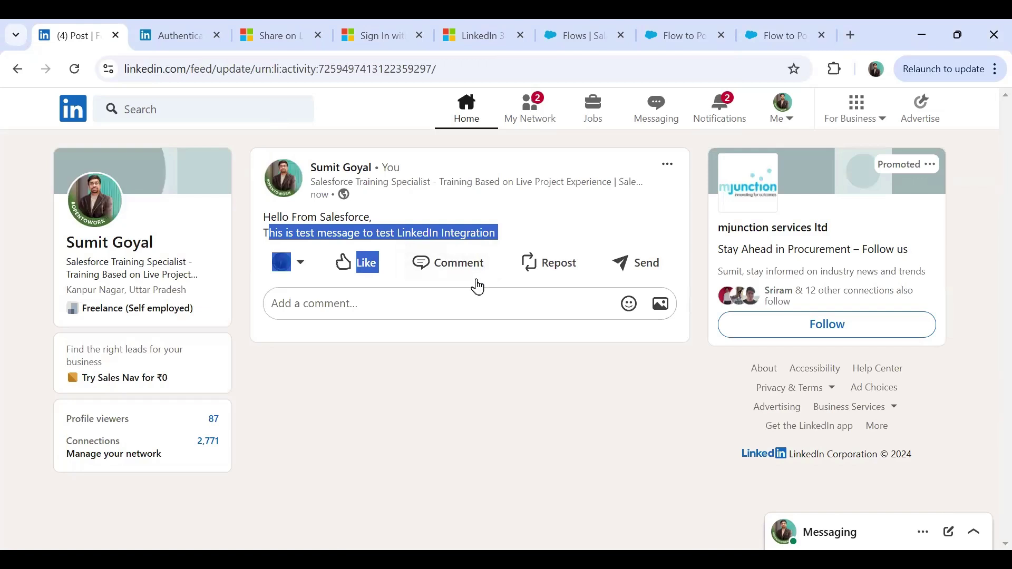
pyautogui.click(449, 504)
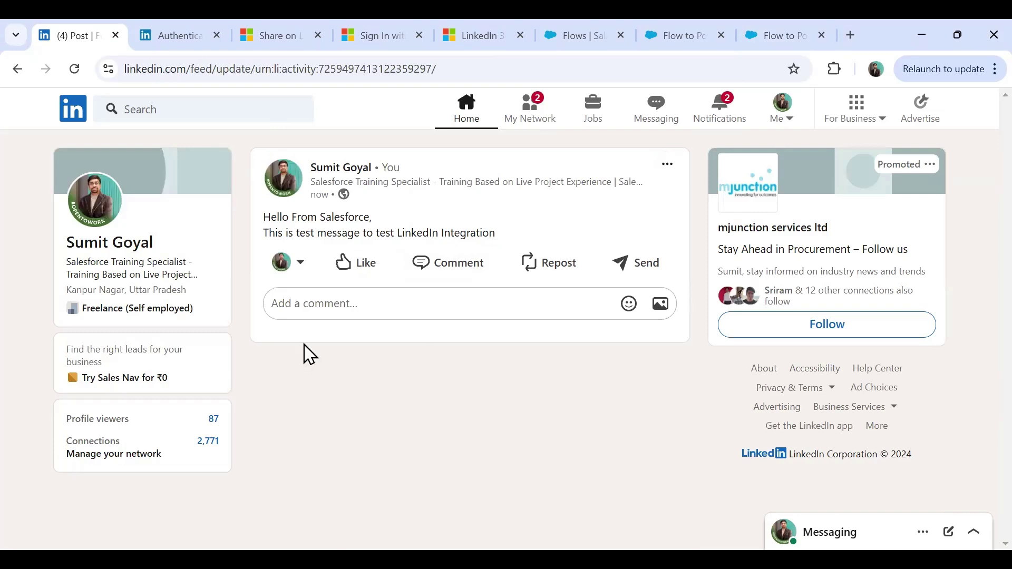
# Finish the debug run, then activate the Flow to Post on LinkedIn flow and close the debug page
pyautogui.click(784, 35)
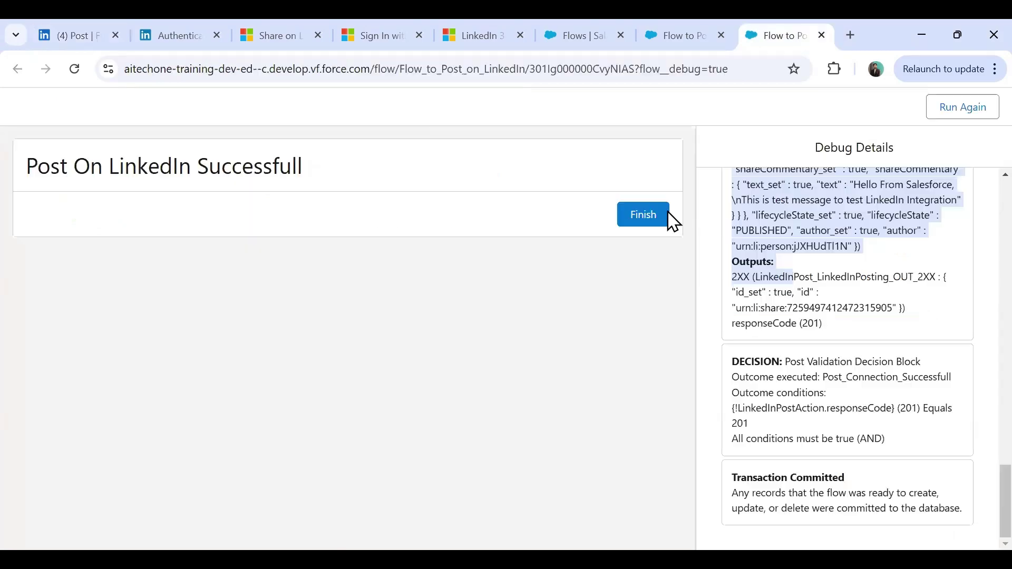
pyautogui.click(642, 221)
pyautogui.click(690, 38)
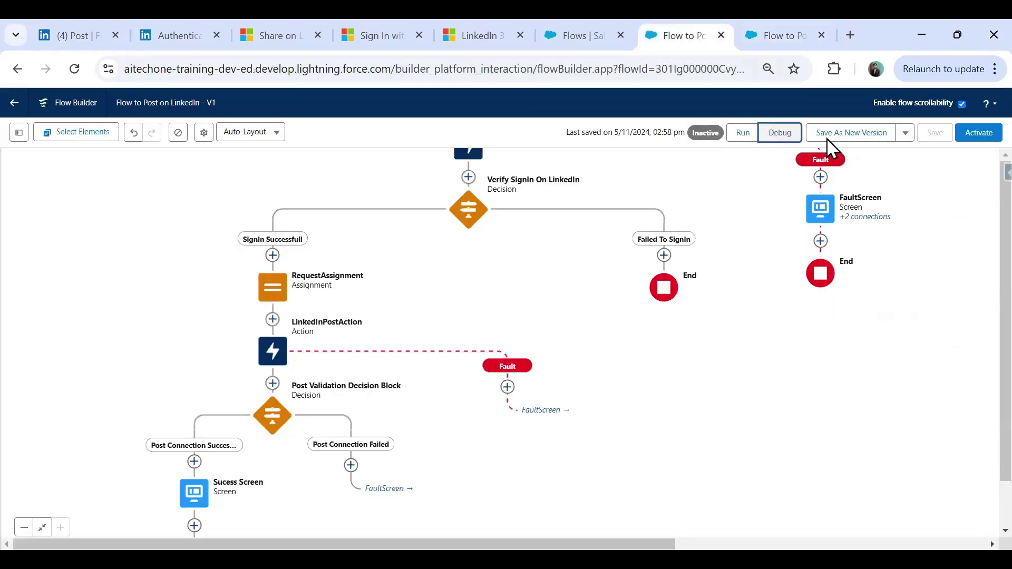
pyautogui.click(980, 135)
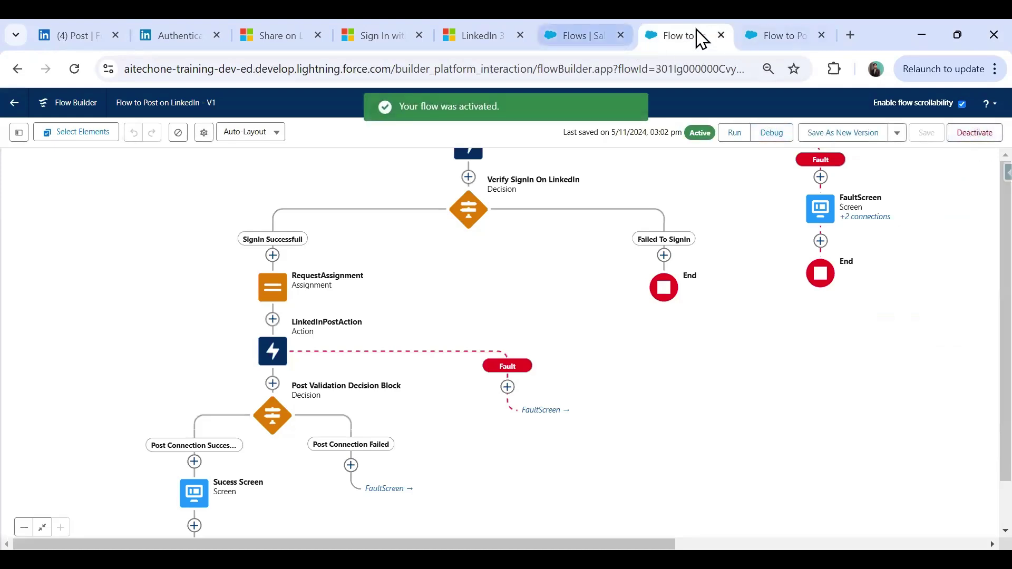
pyautogui.click(798, 40)
pyautogui.click(822, 36)
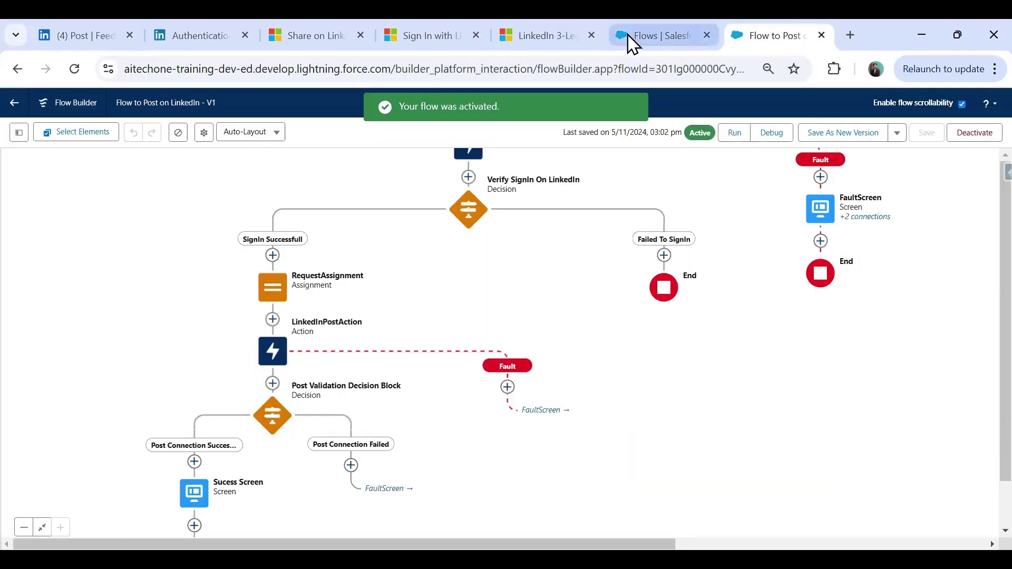
# From Salesforce Setup, open the Marketing CRM Classic app in a new browser tab and reset the page zoom to 100%
pyautogui.click(658, 38)
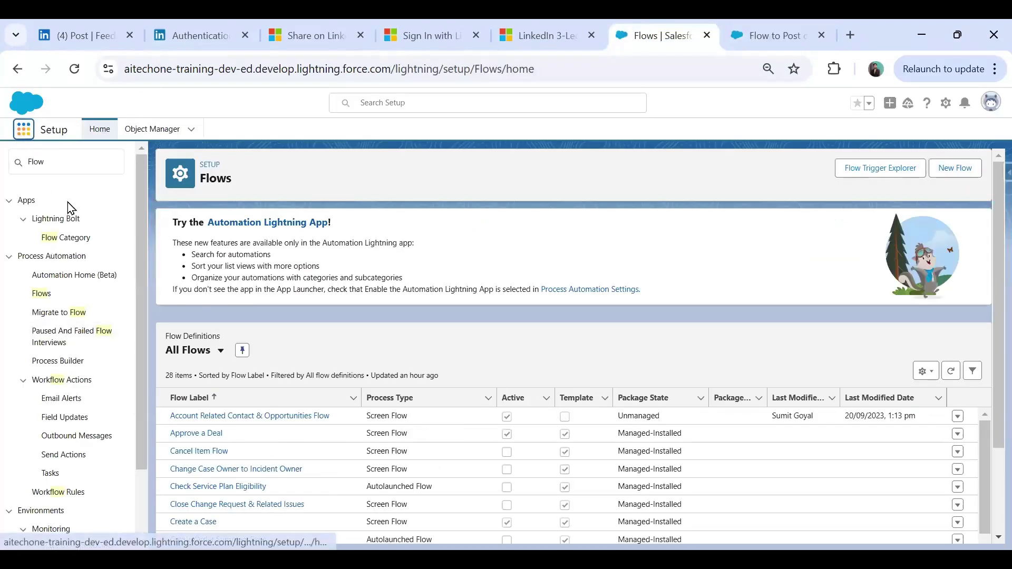
pyautogui.click(24, 129)
pyautogui.write('H')
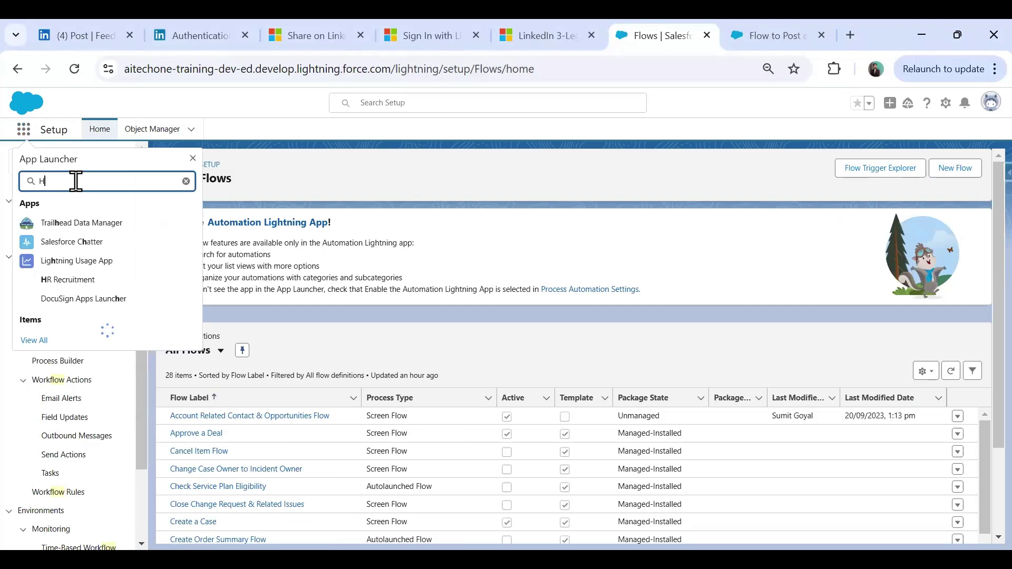
pyautogui.press('BackSpace')
pyautogui.write('Marke')
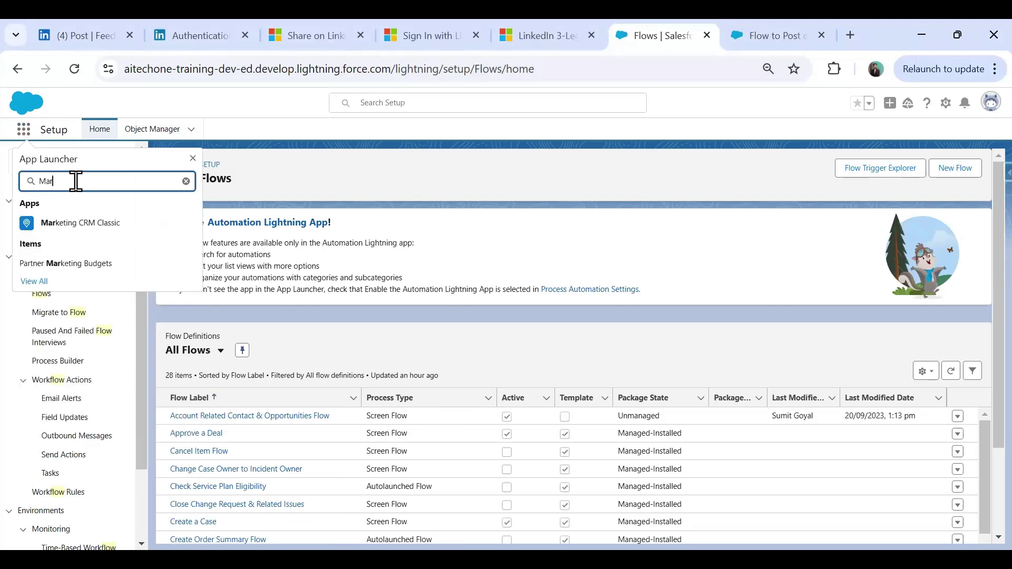
pyautogui.rightClick(82, 232)
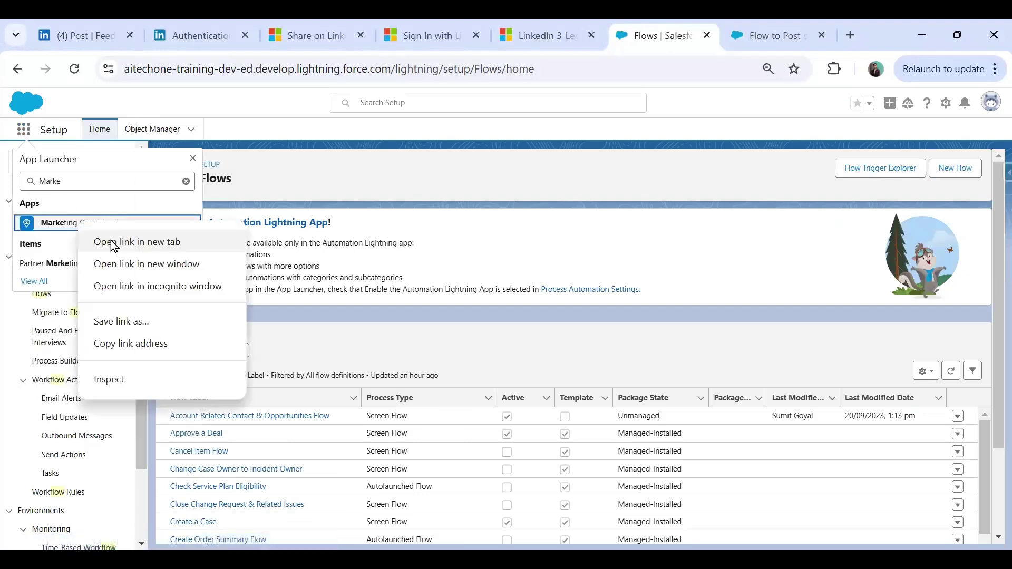
pyautogui.click(145, 241)
pyautogui.click(665, 34)
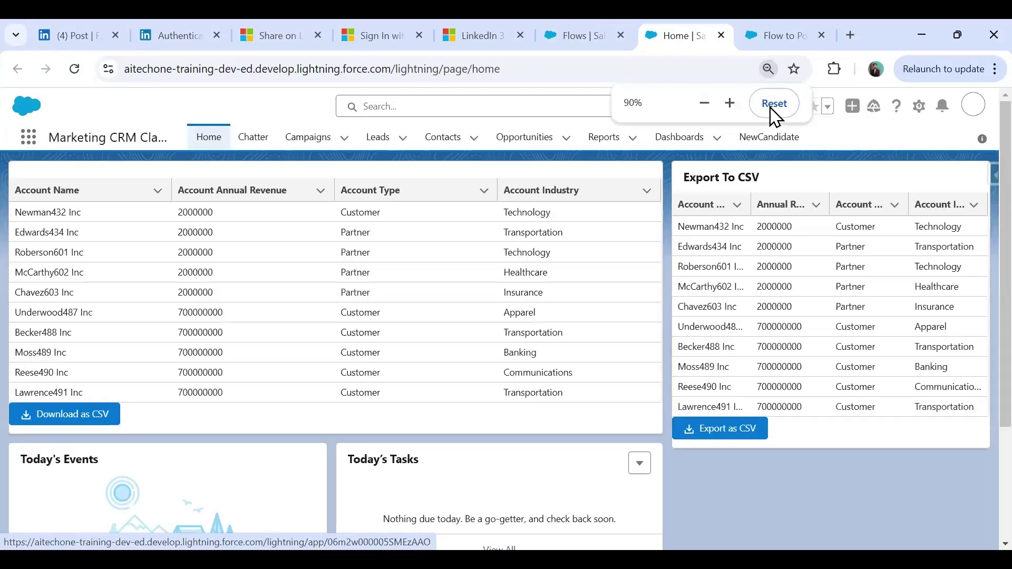
pyautogui.click(775, 104)
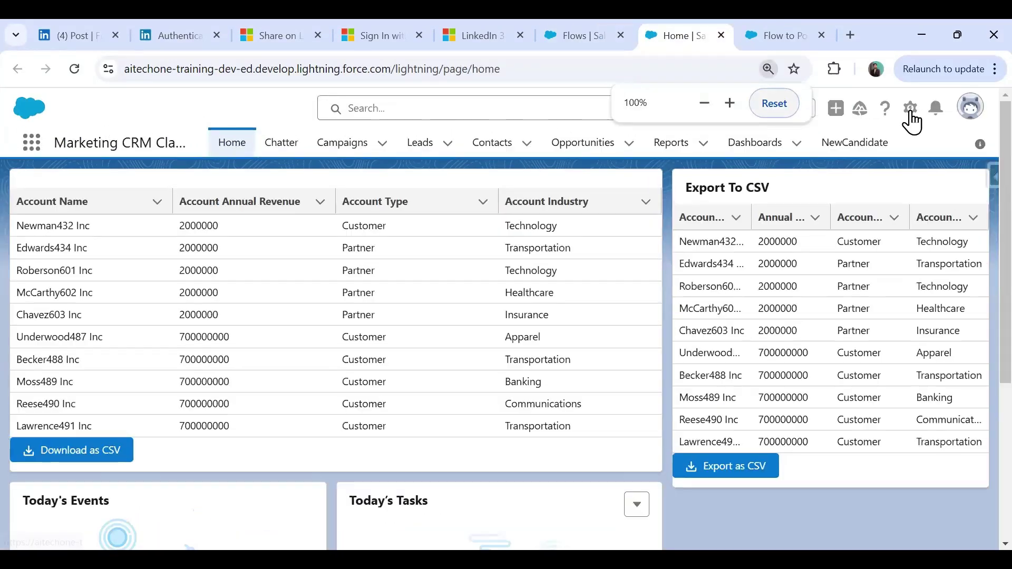
# Edit the app's home page and add a Flow component above the Export To CSV component
pyautogui.click(910, 110)
pyautogui.click(847, 316)
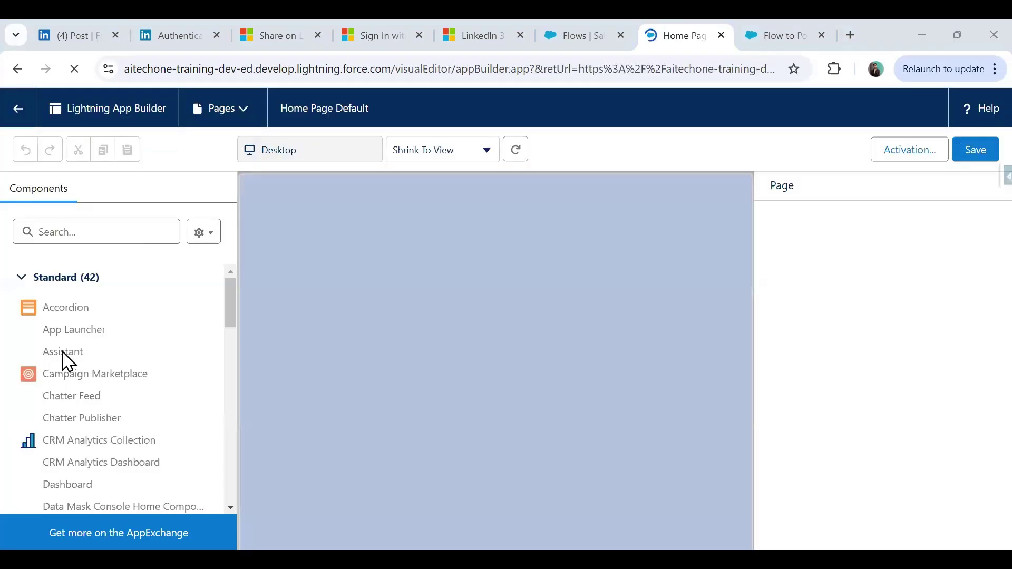
pyautogui.scroll(-3, 79, 451)
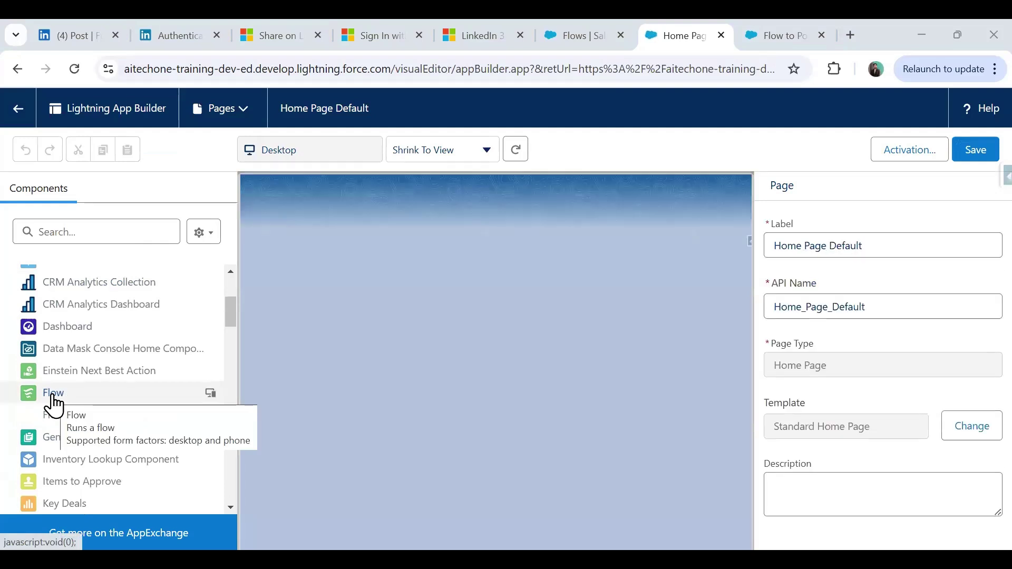
pyautogui.moveTo(53, 397); pyautogui.dragTo(606, 190)
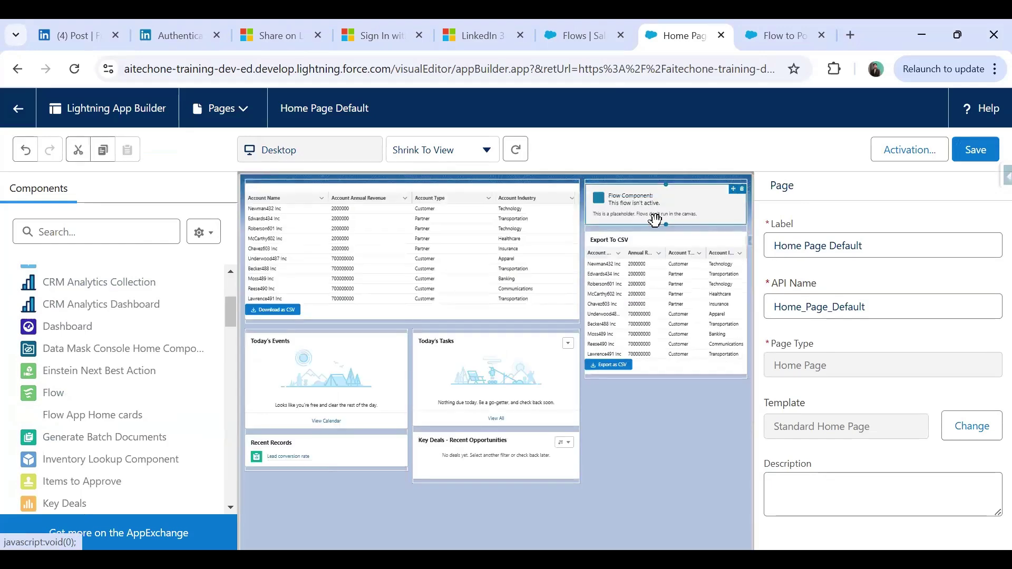
# Set the Flow component to run Flow to Post on LinkedIn, save the page and return to the app's home page
pyautogui.click(891, 262)
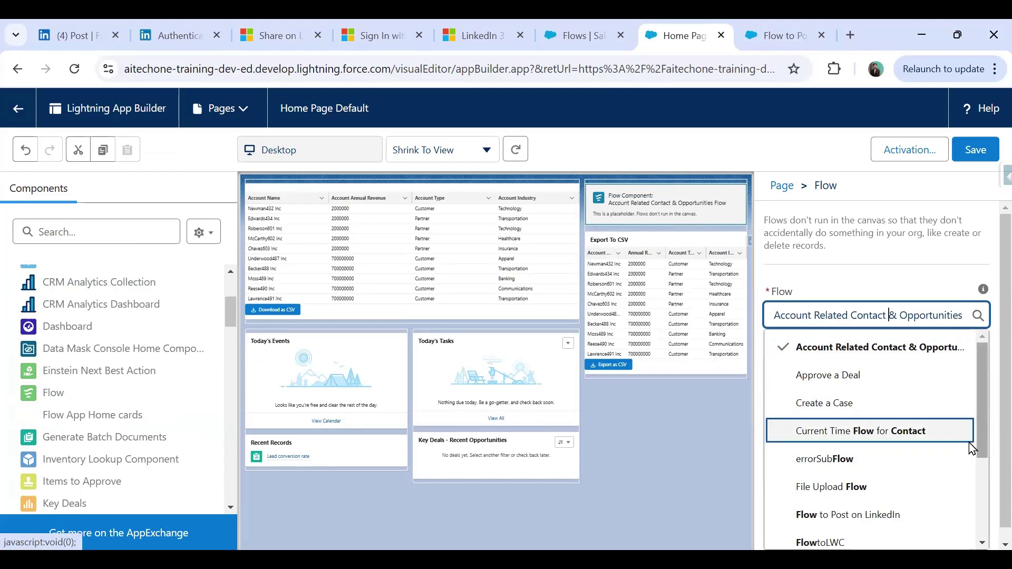
pyautogui.click(870, 519)
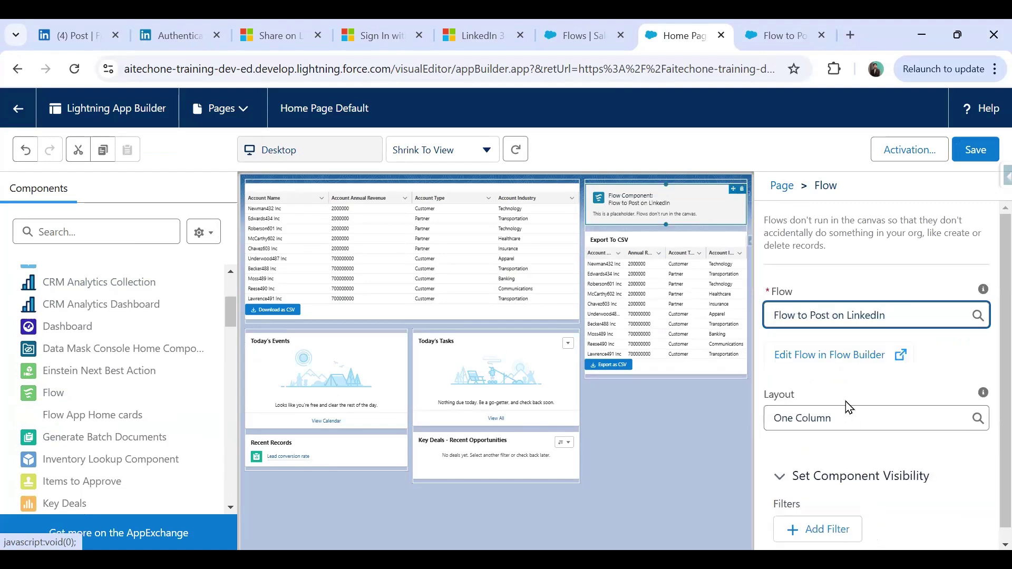
pyautogui.click(976, 153)
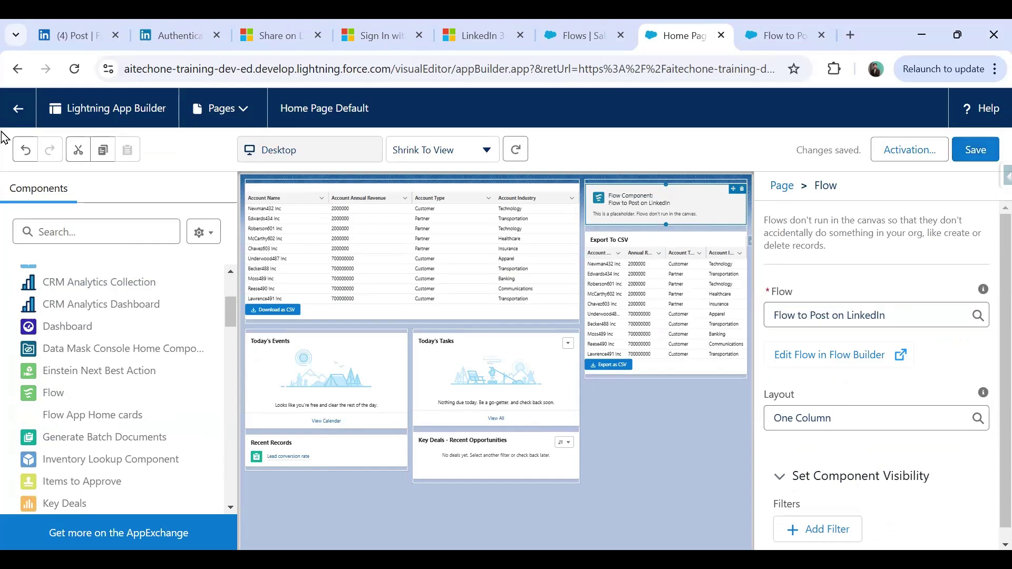
pyautogui.click(15, 106)
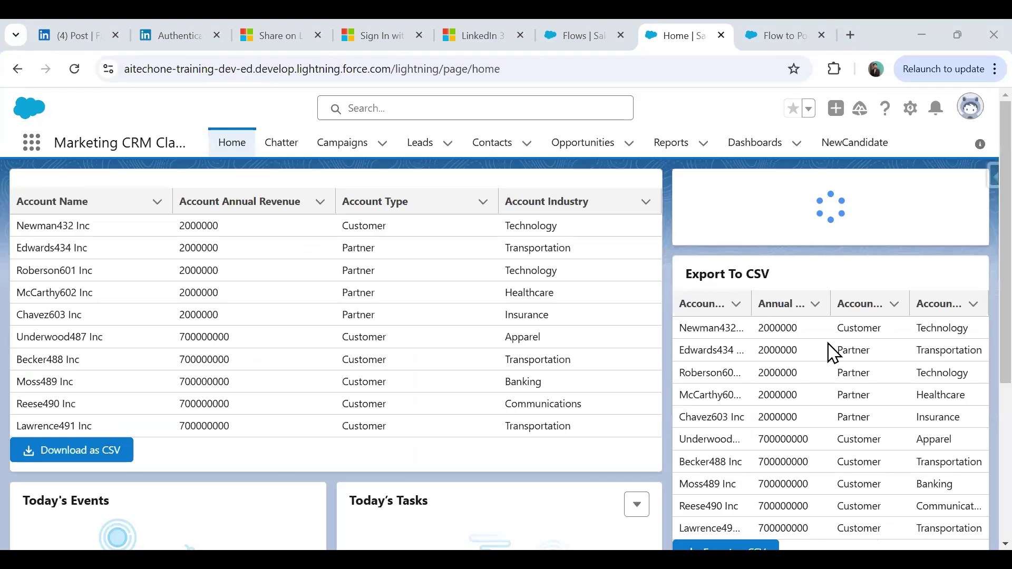
pyautogui.click(728, 210)
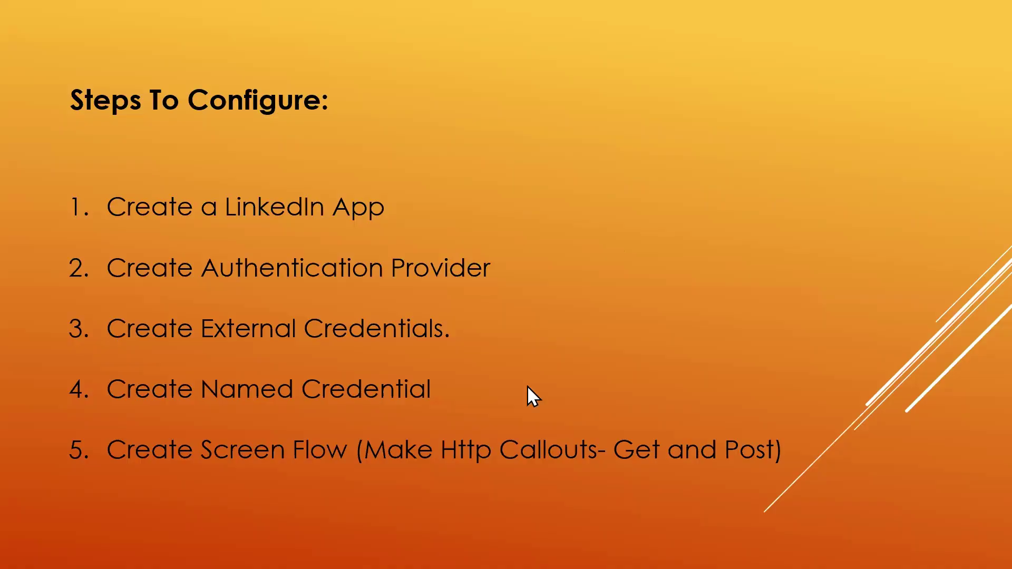
pyautogui.click(533, 396)
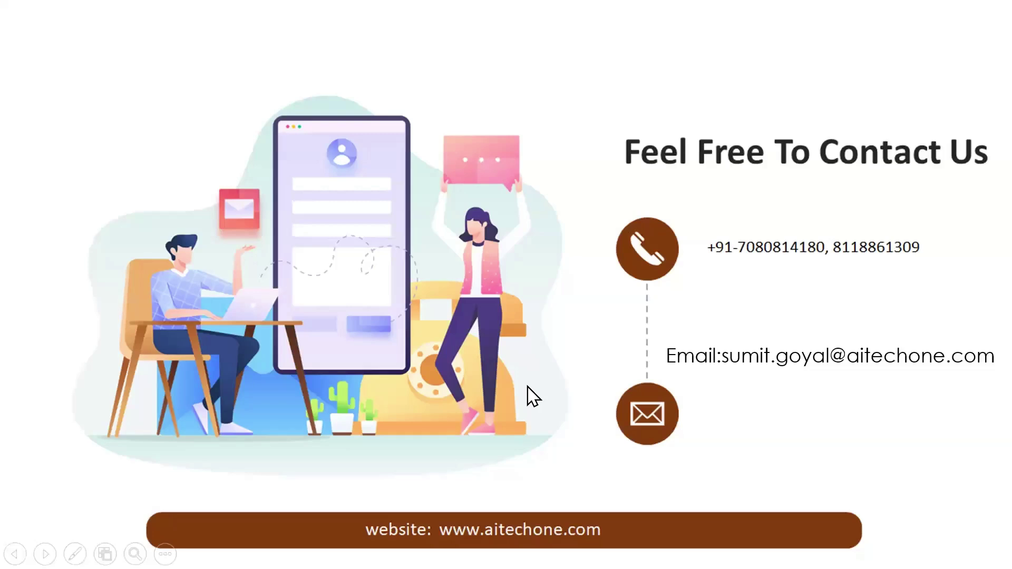